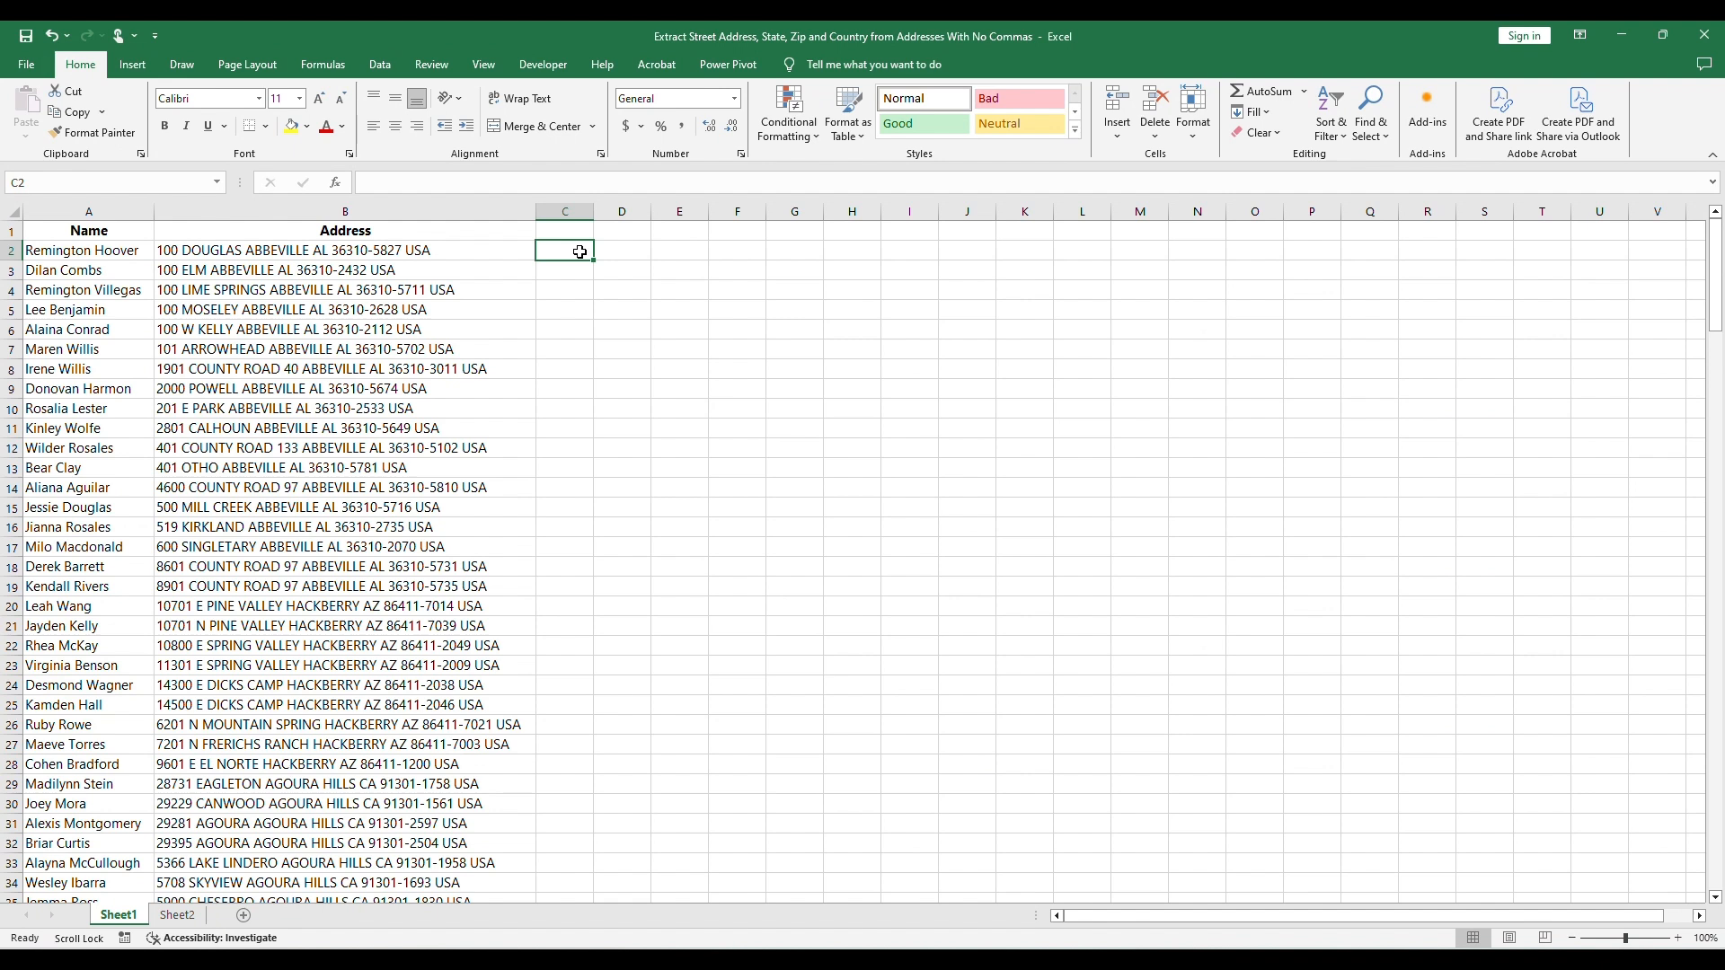
Step: Enter =RIGHT(B2,18) in C2 and fill it down a widened column C to row 201
key(Escape)
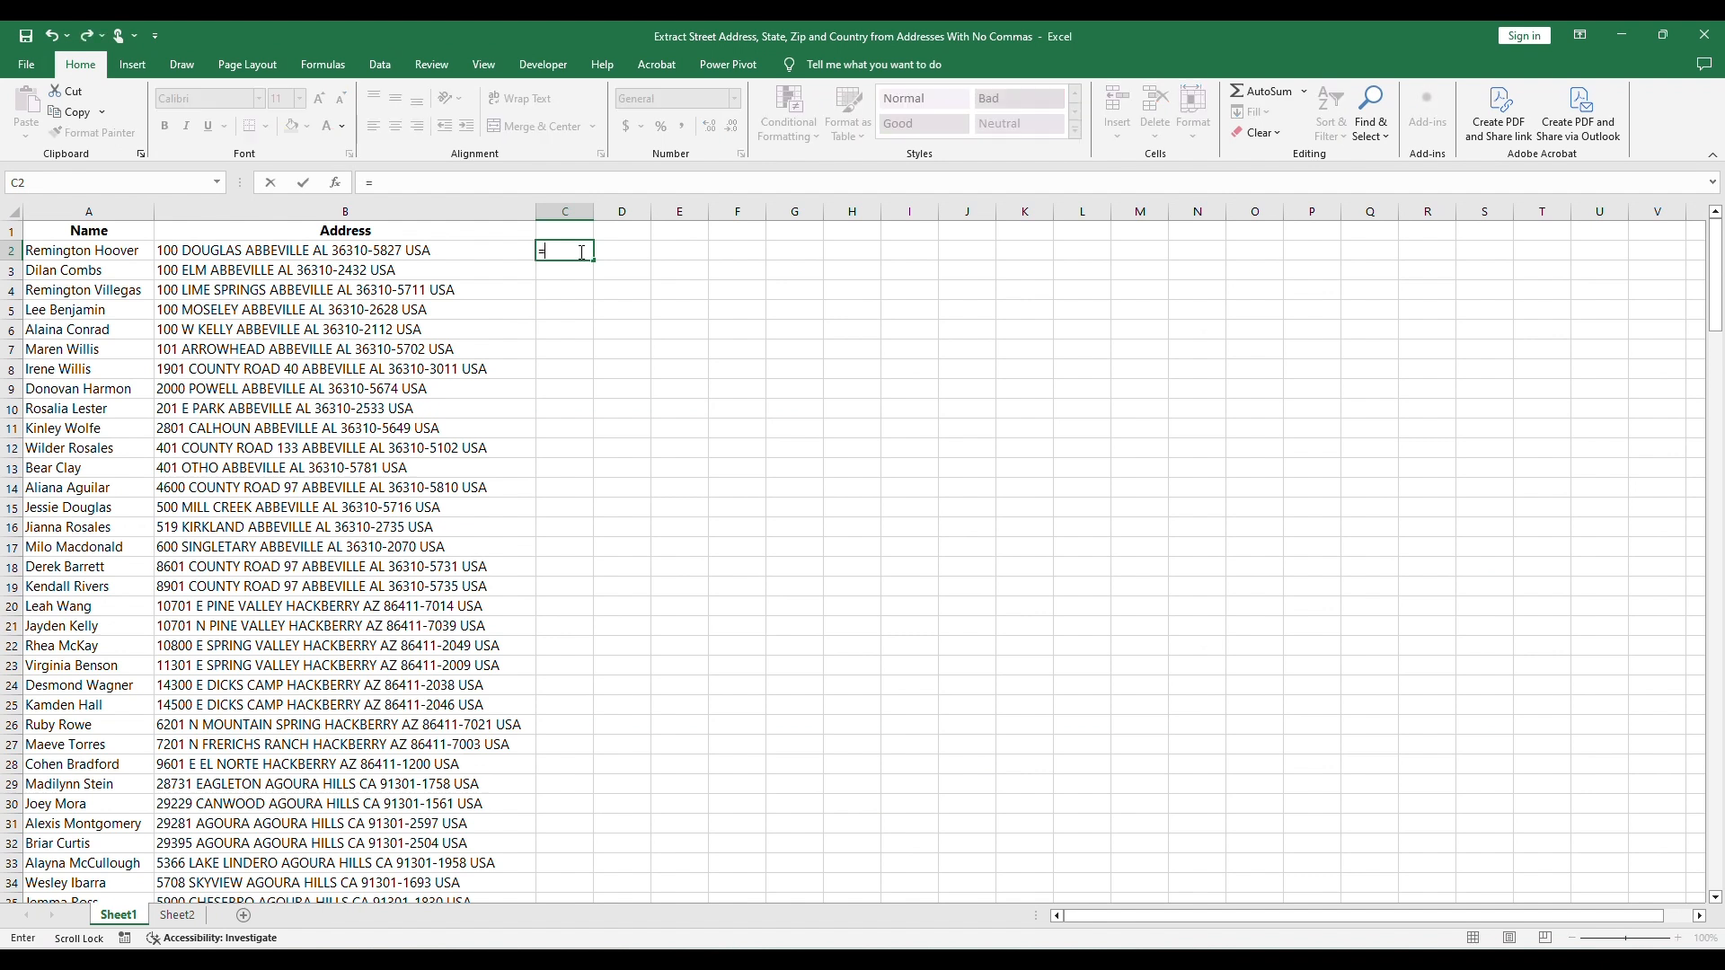
text(=RIGHT()
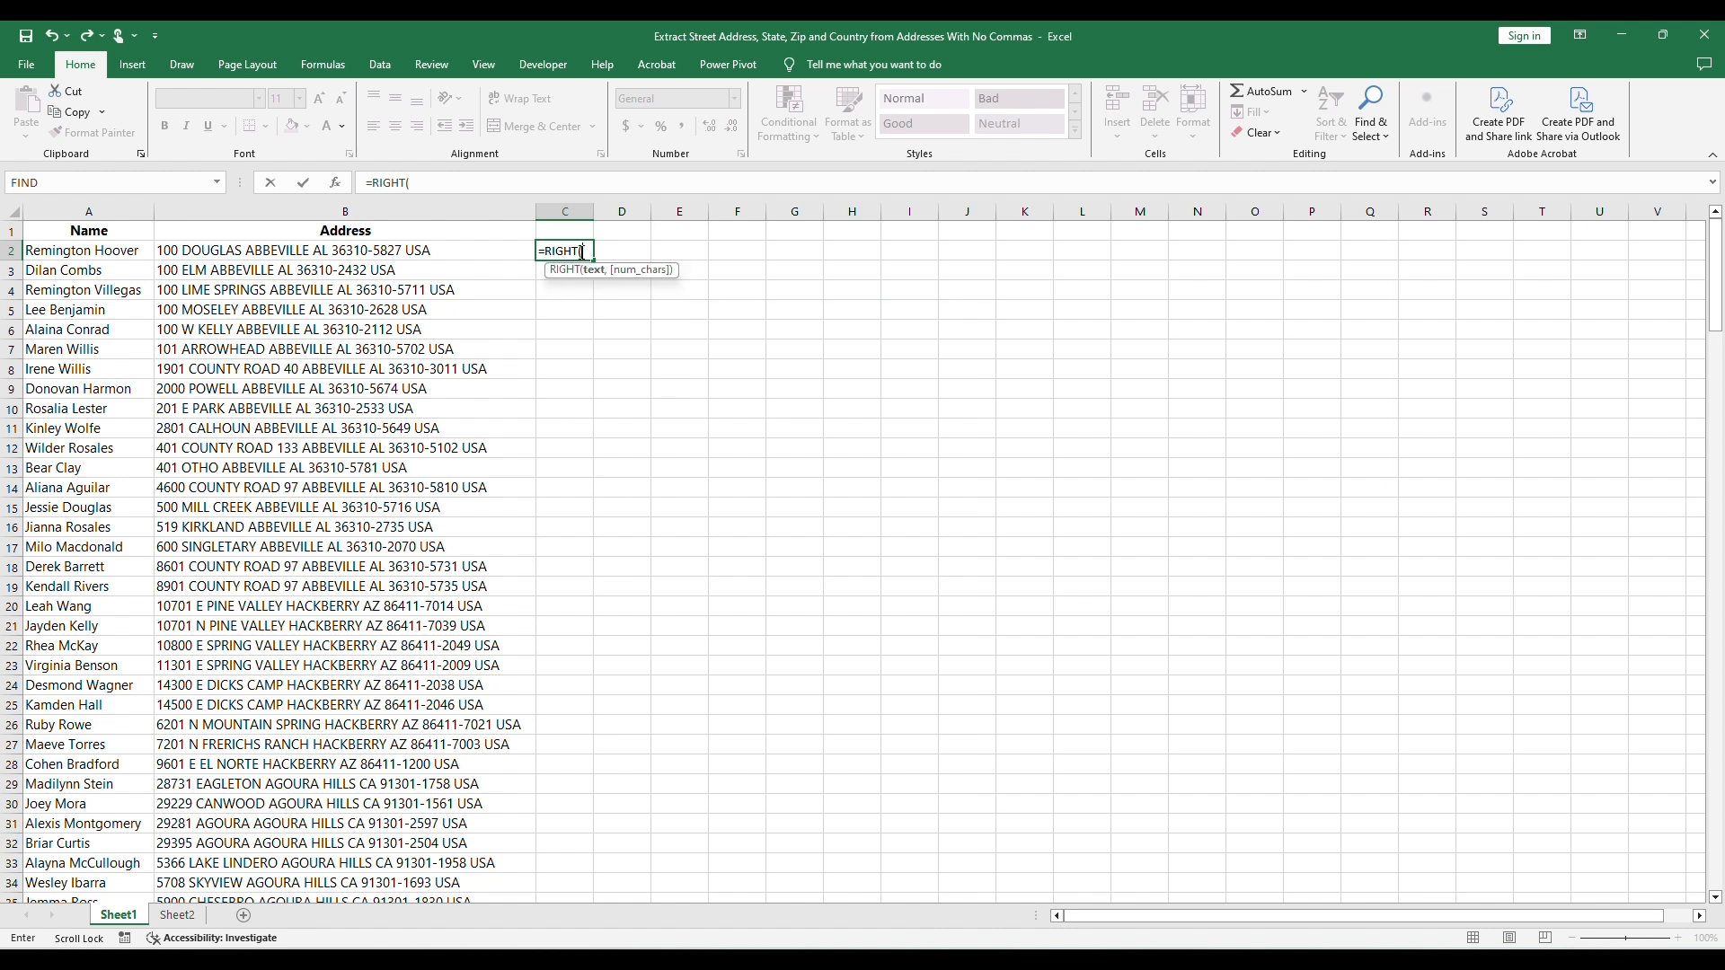
click(484, 251)
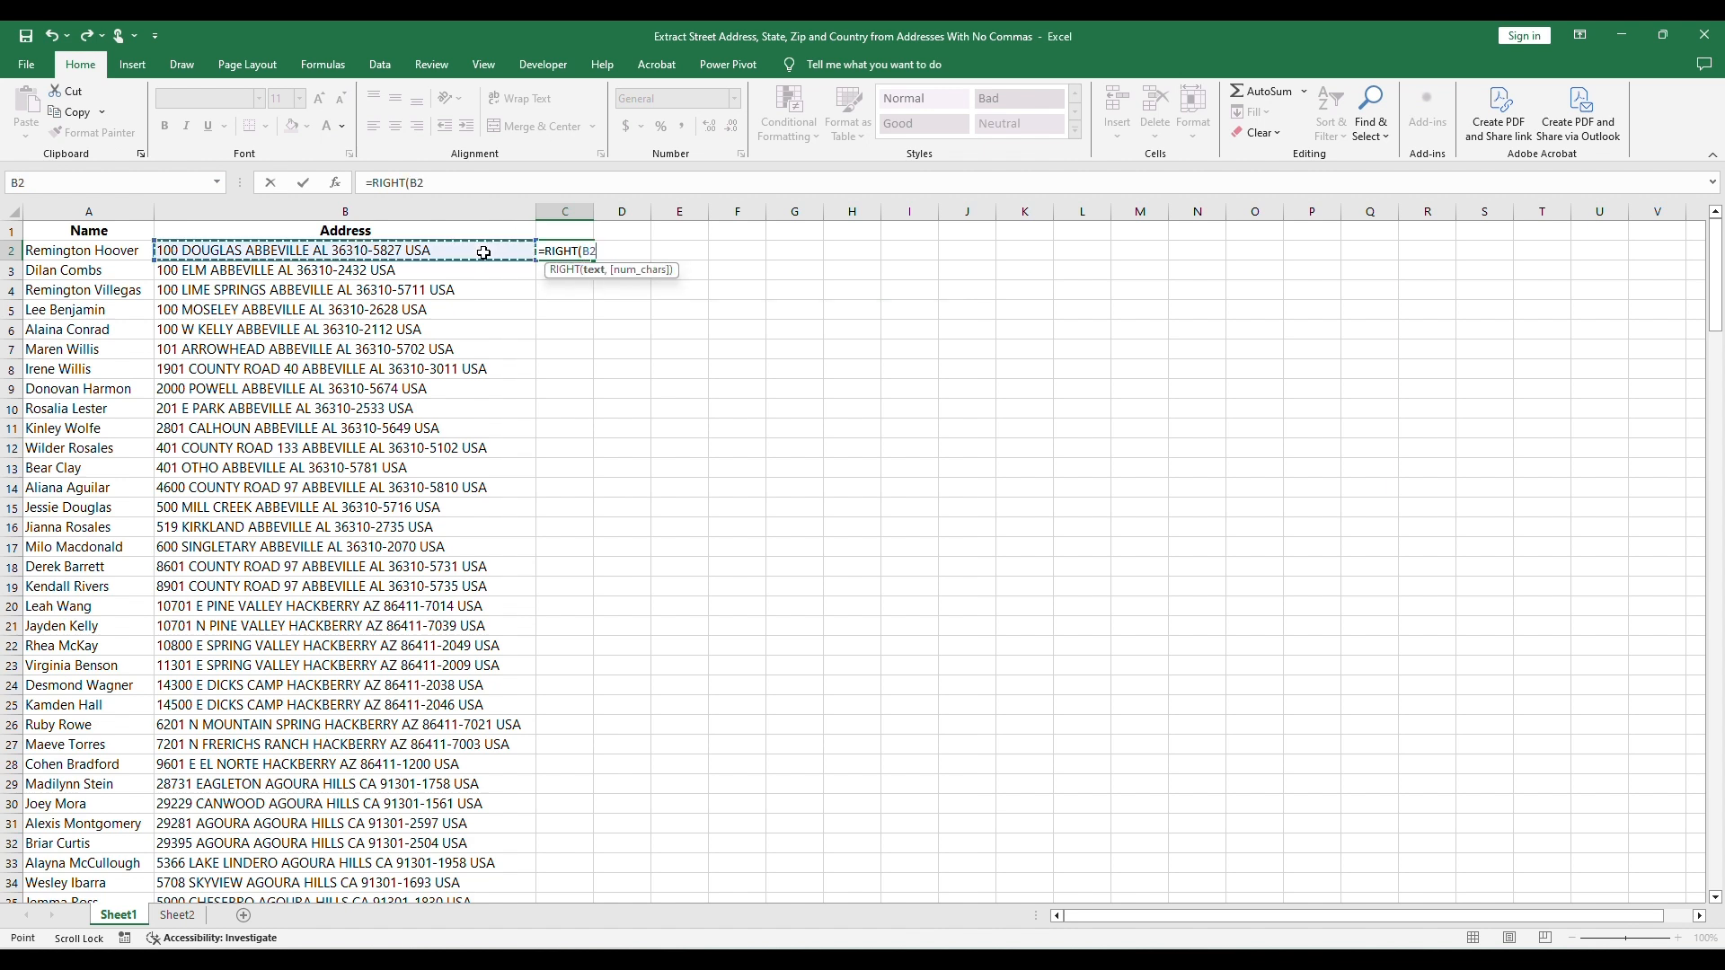
text(,18)
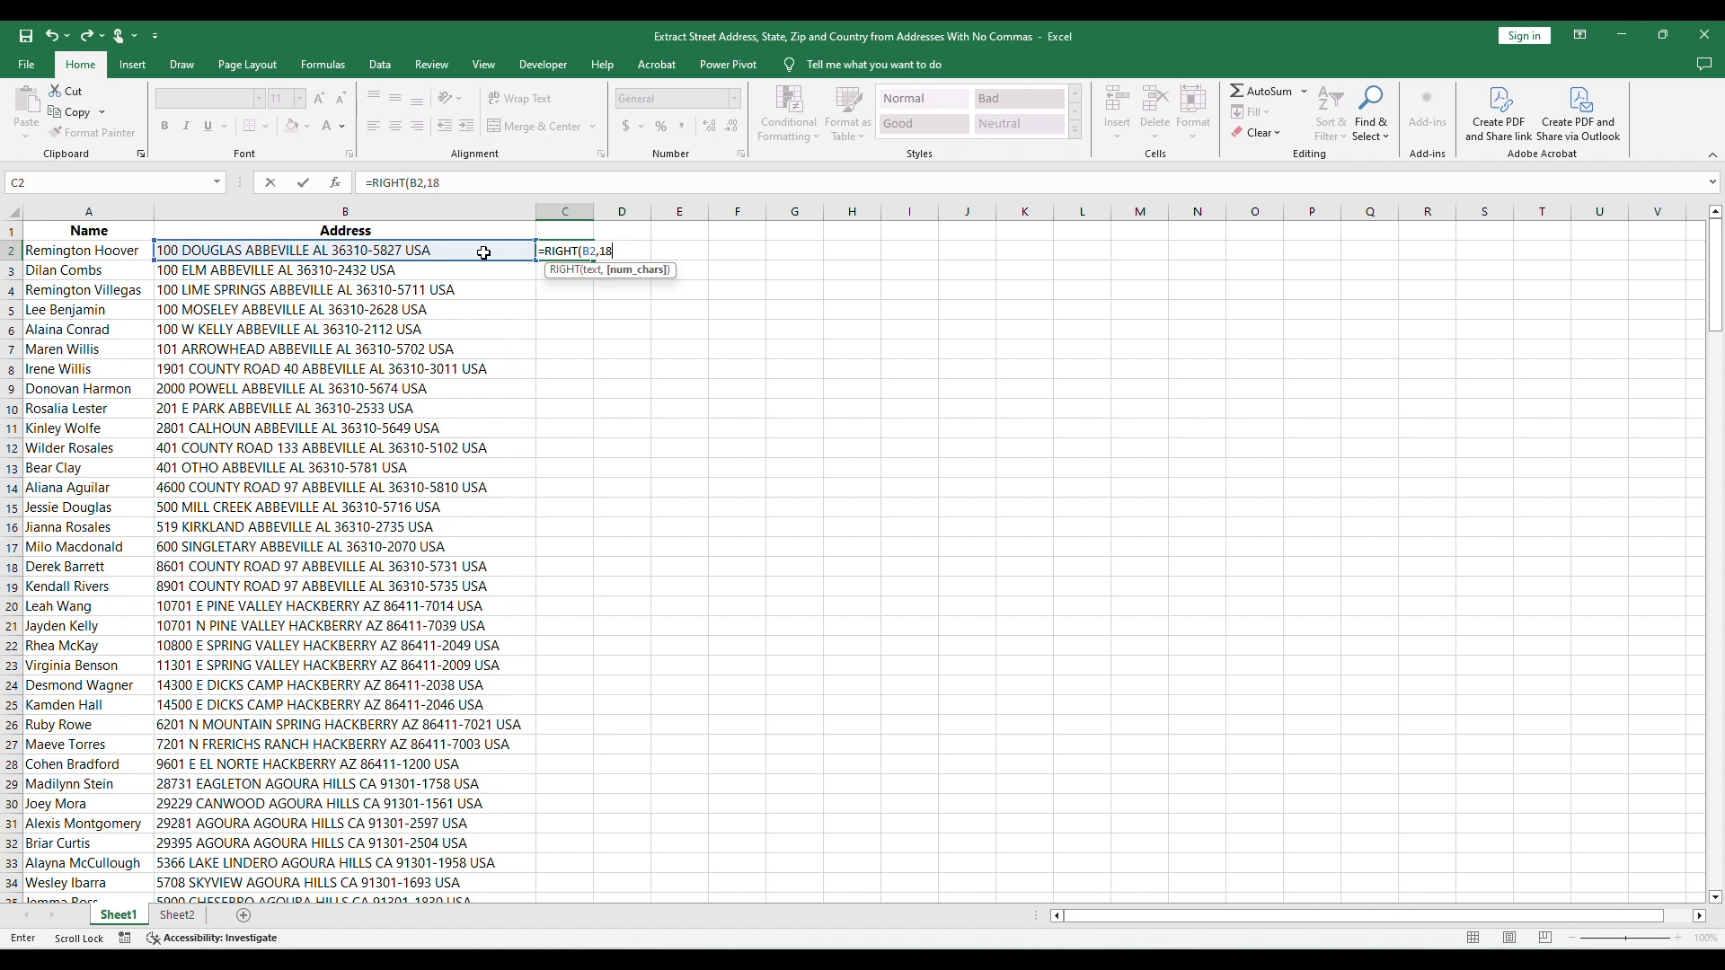
text())
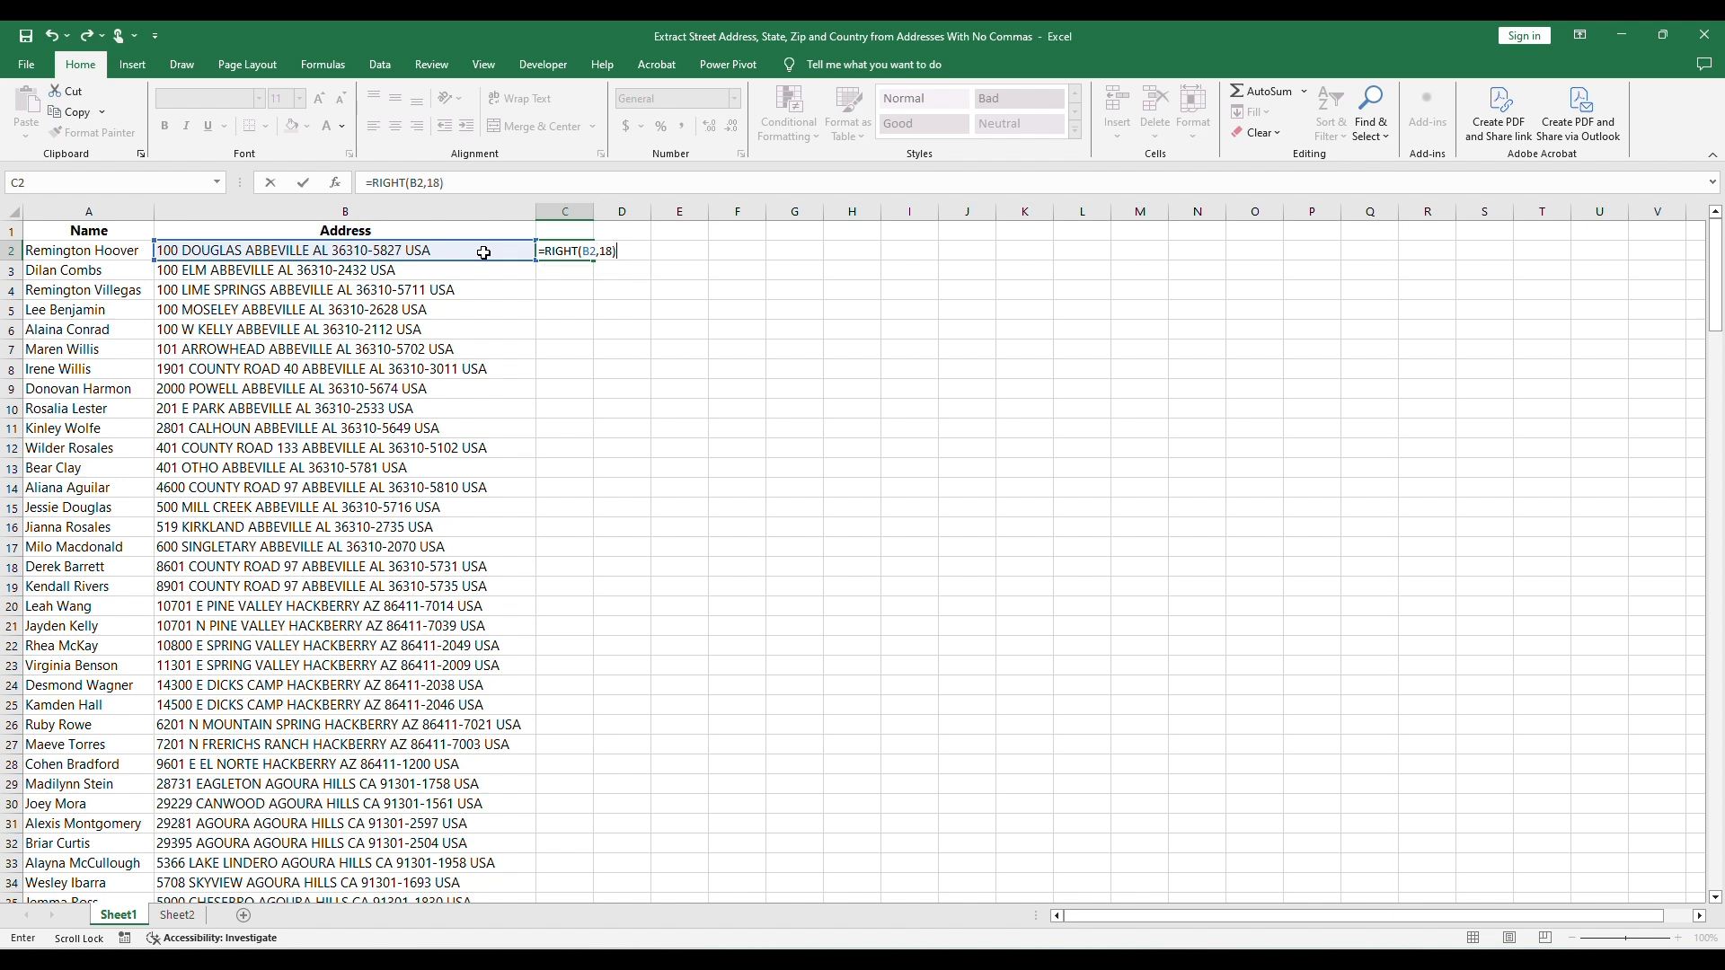
key(Return)
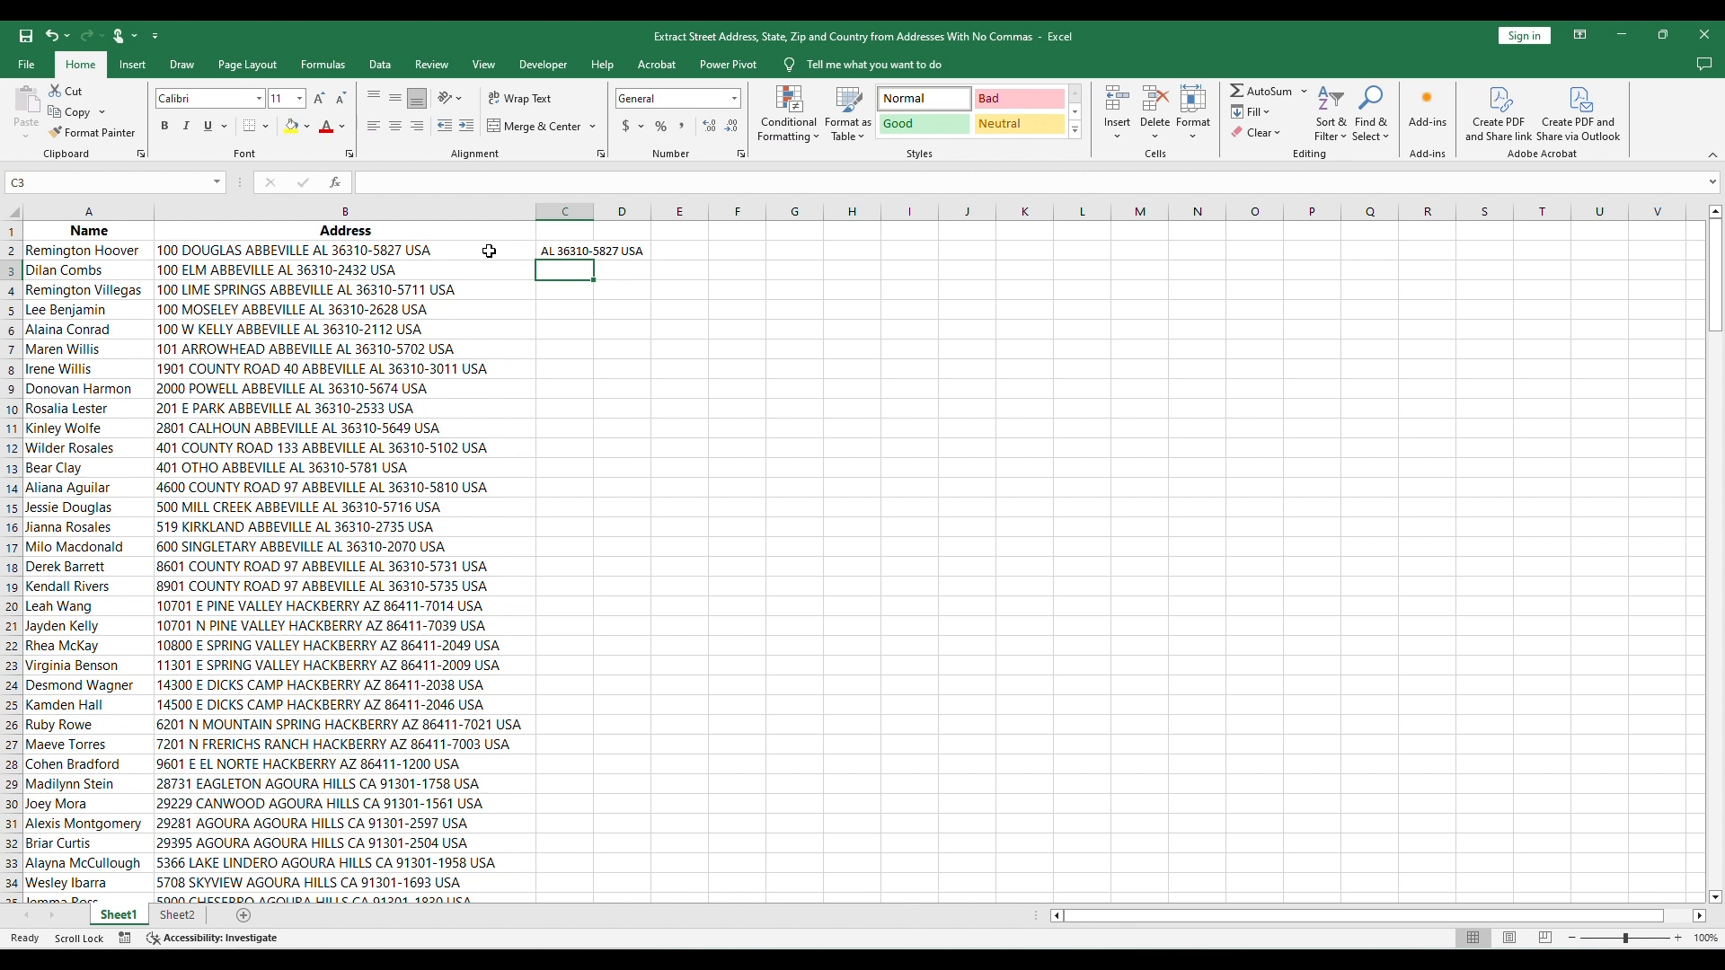
click(579, 251)
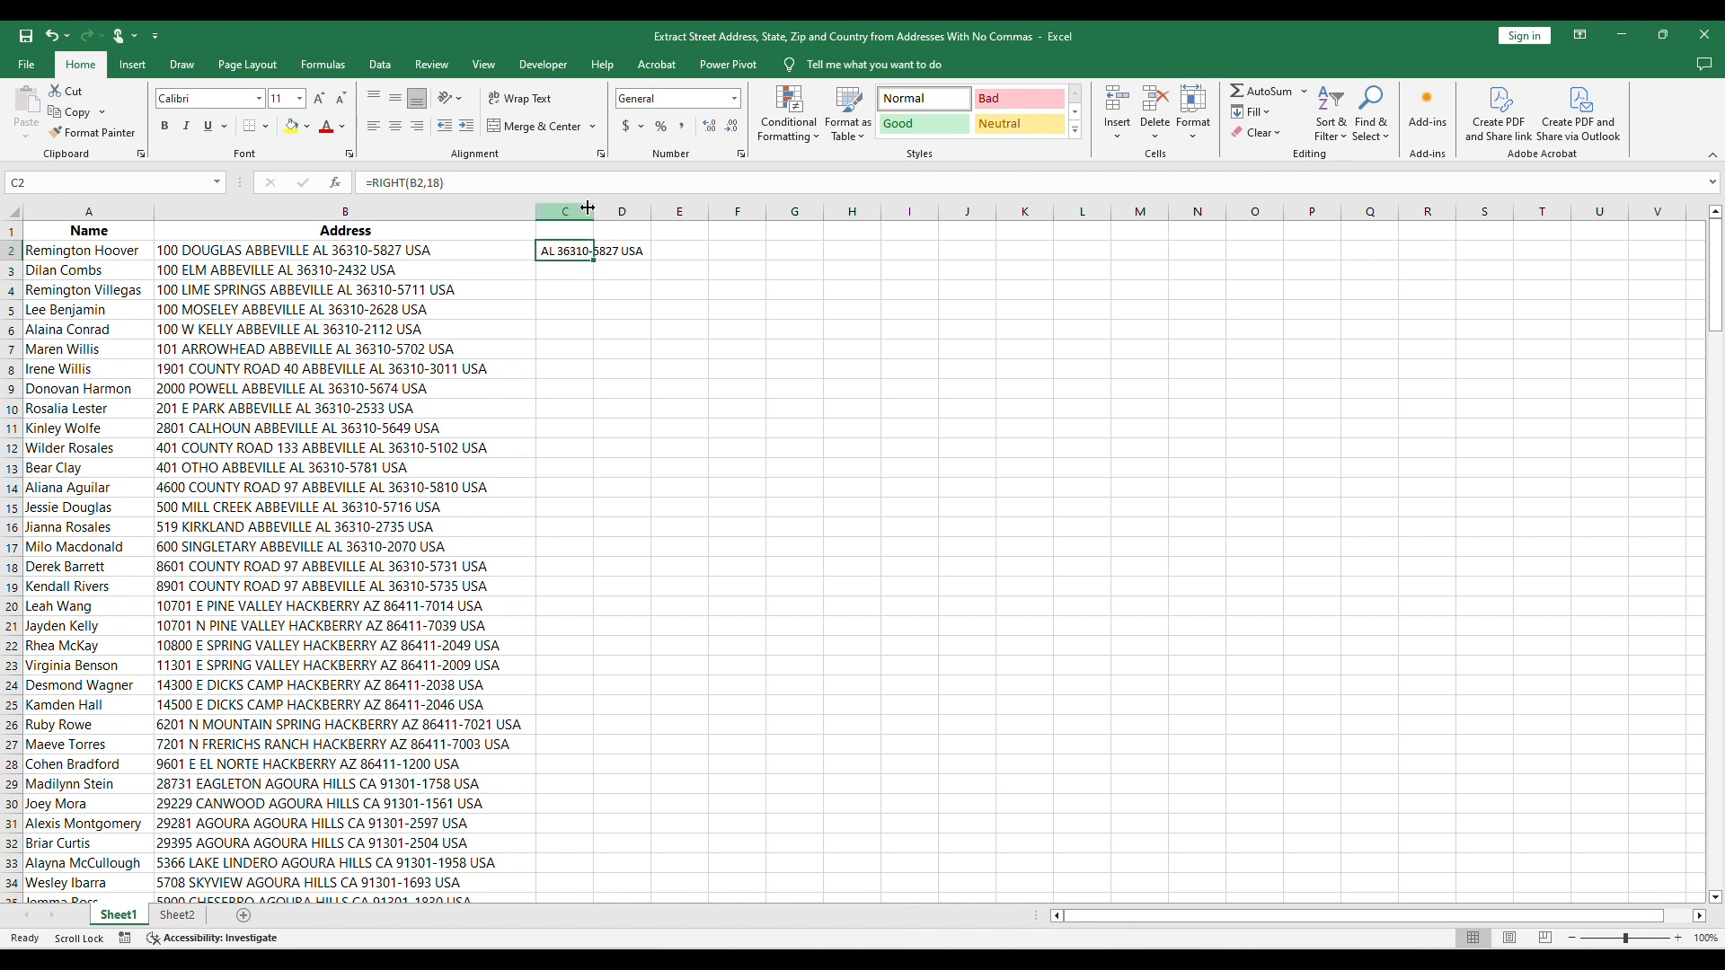
drag(595, 210, 664, 845)
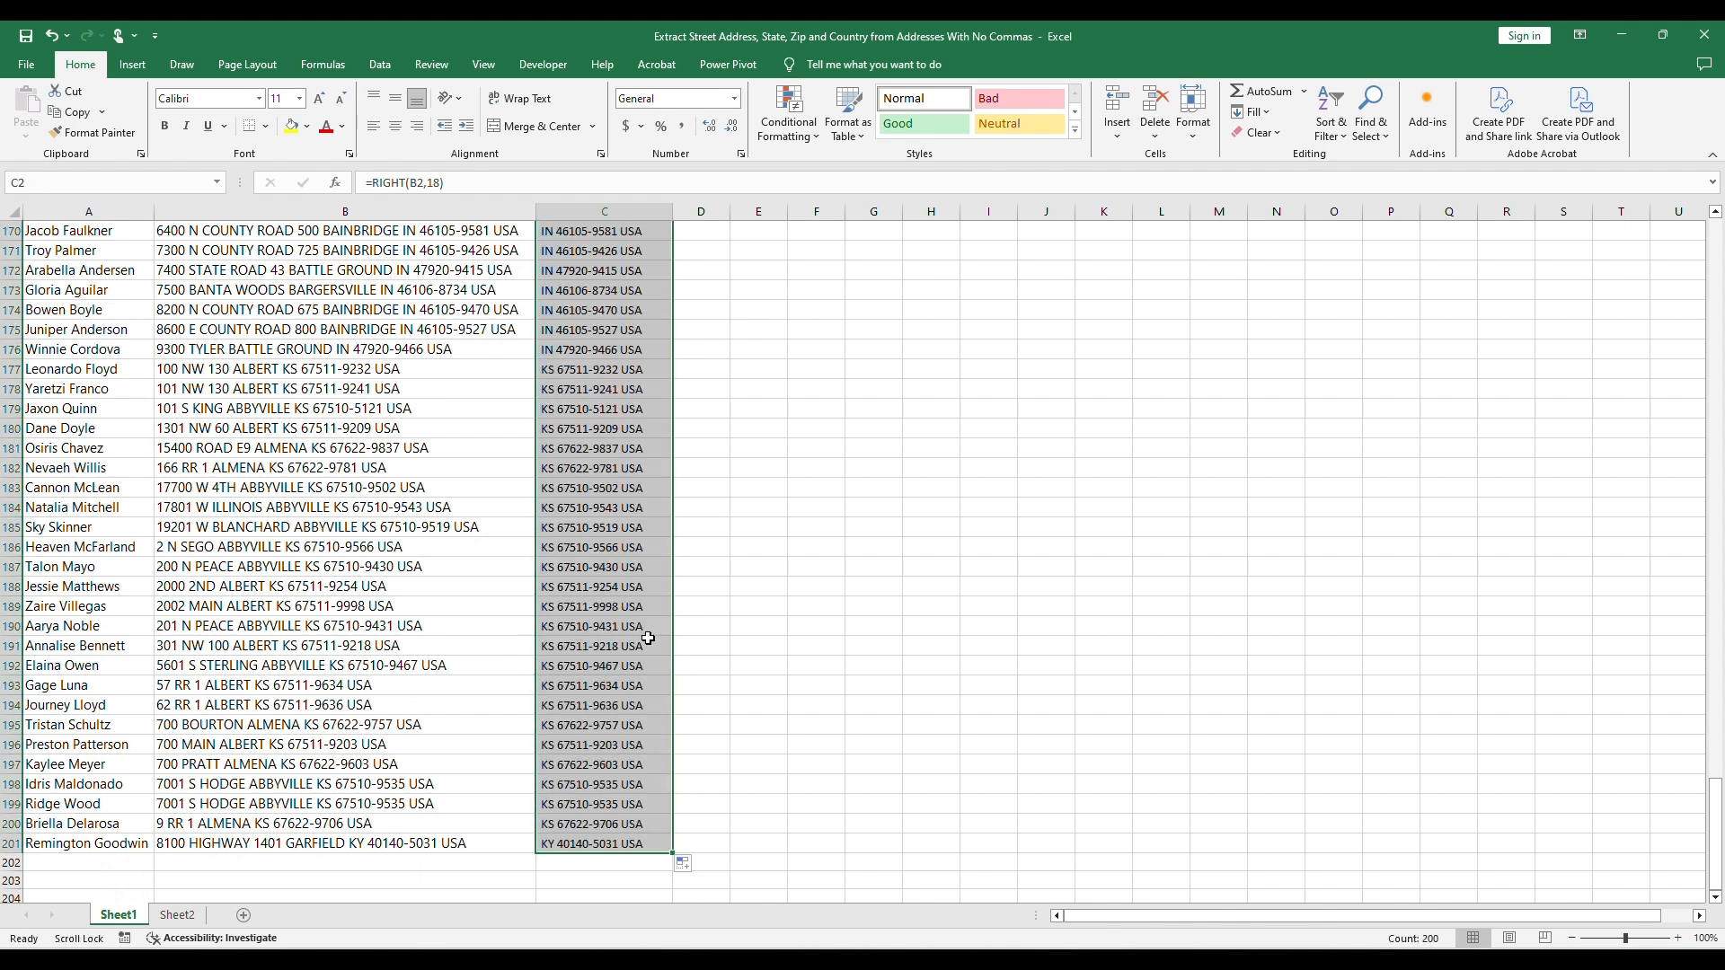
Step: Copy C2:C201 and paste it into Sheet2 from A2 as values with source formatting
key(ctrl+c)
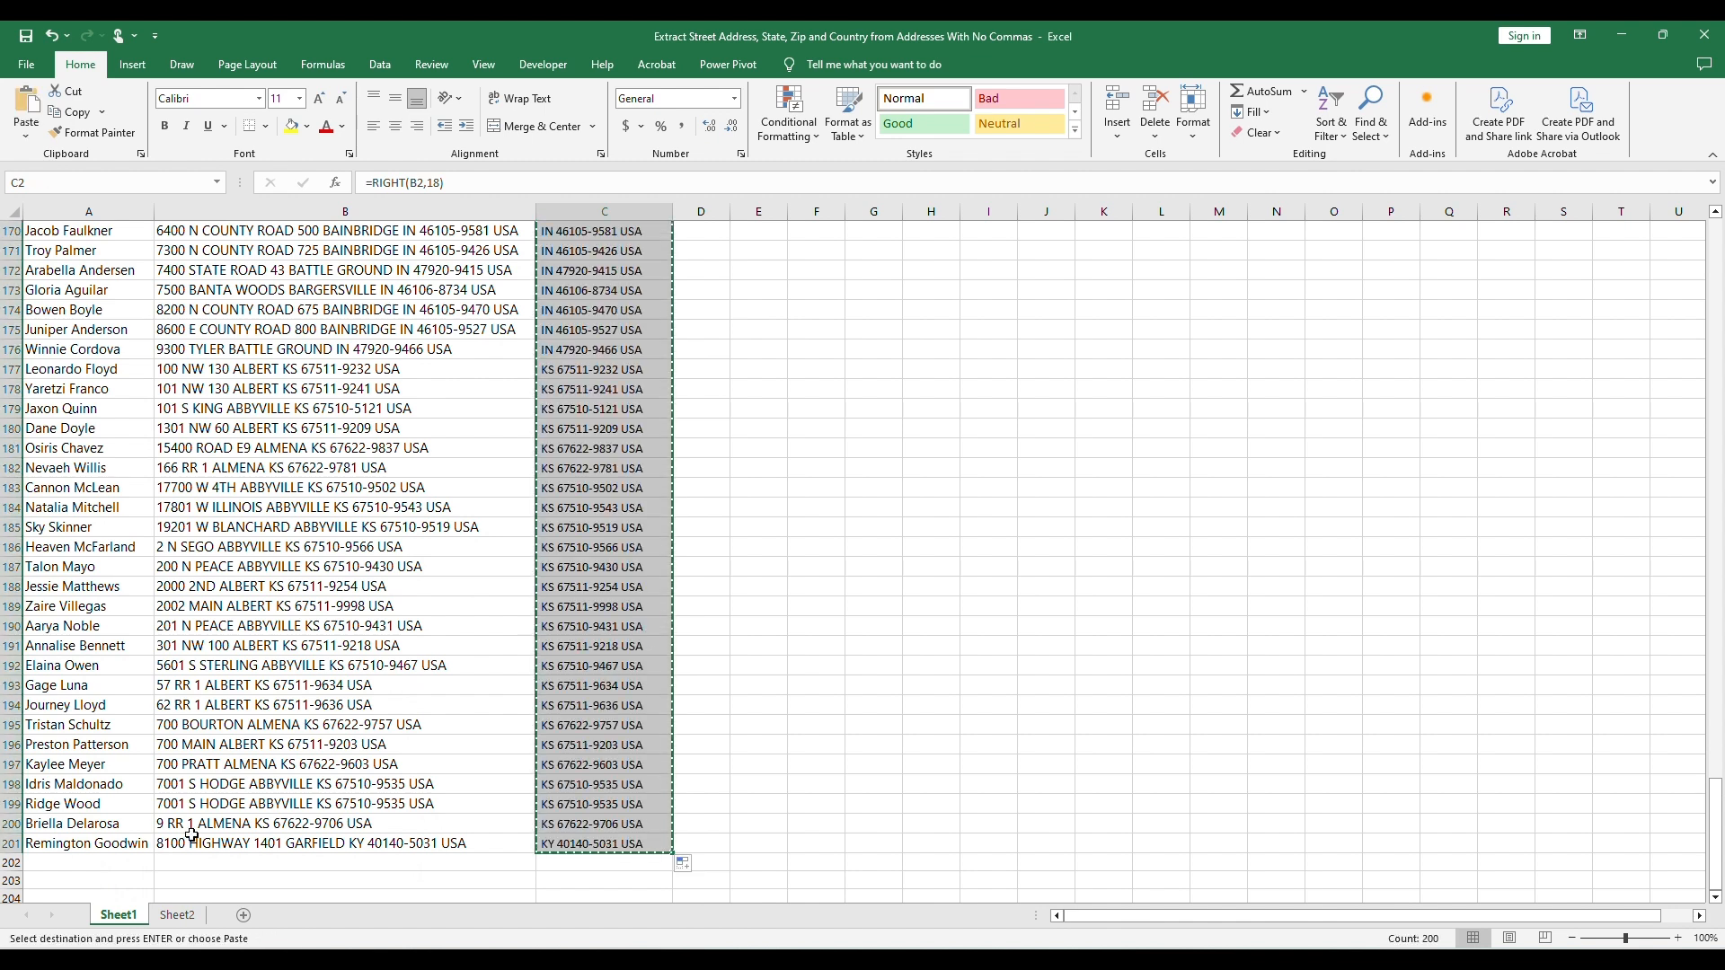
key(ctrl+Page_Down)
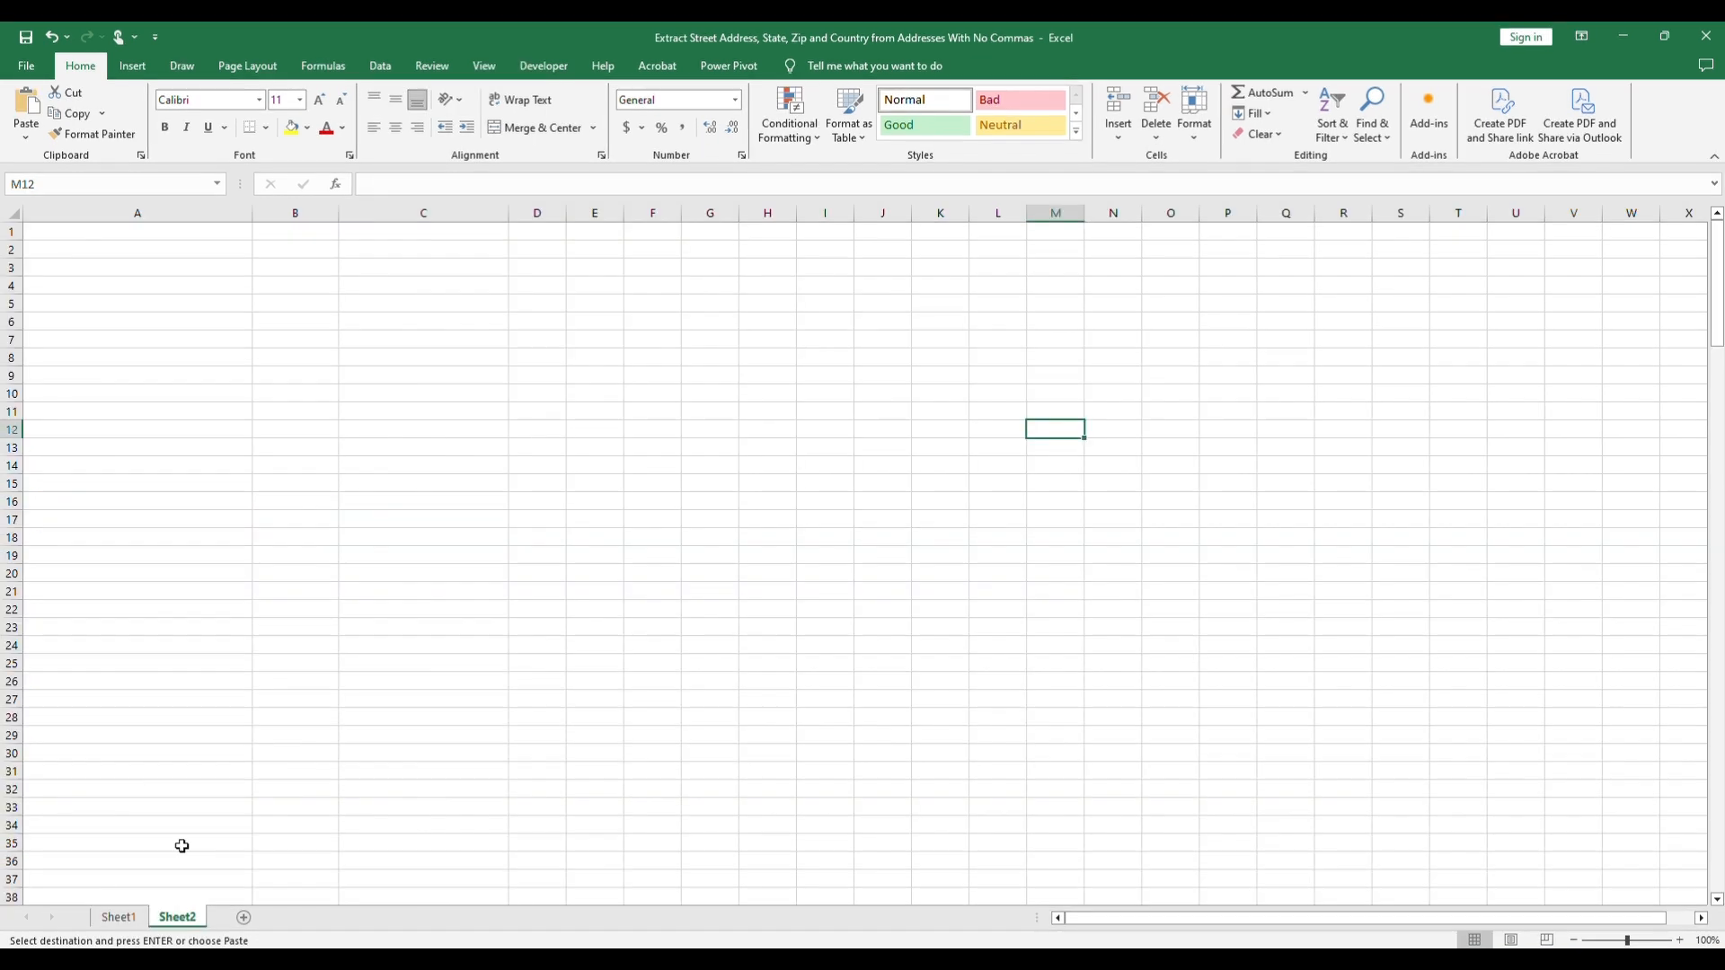
click(66, 250)
key(ctrl+v)
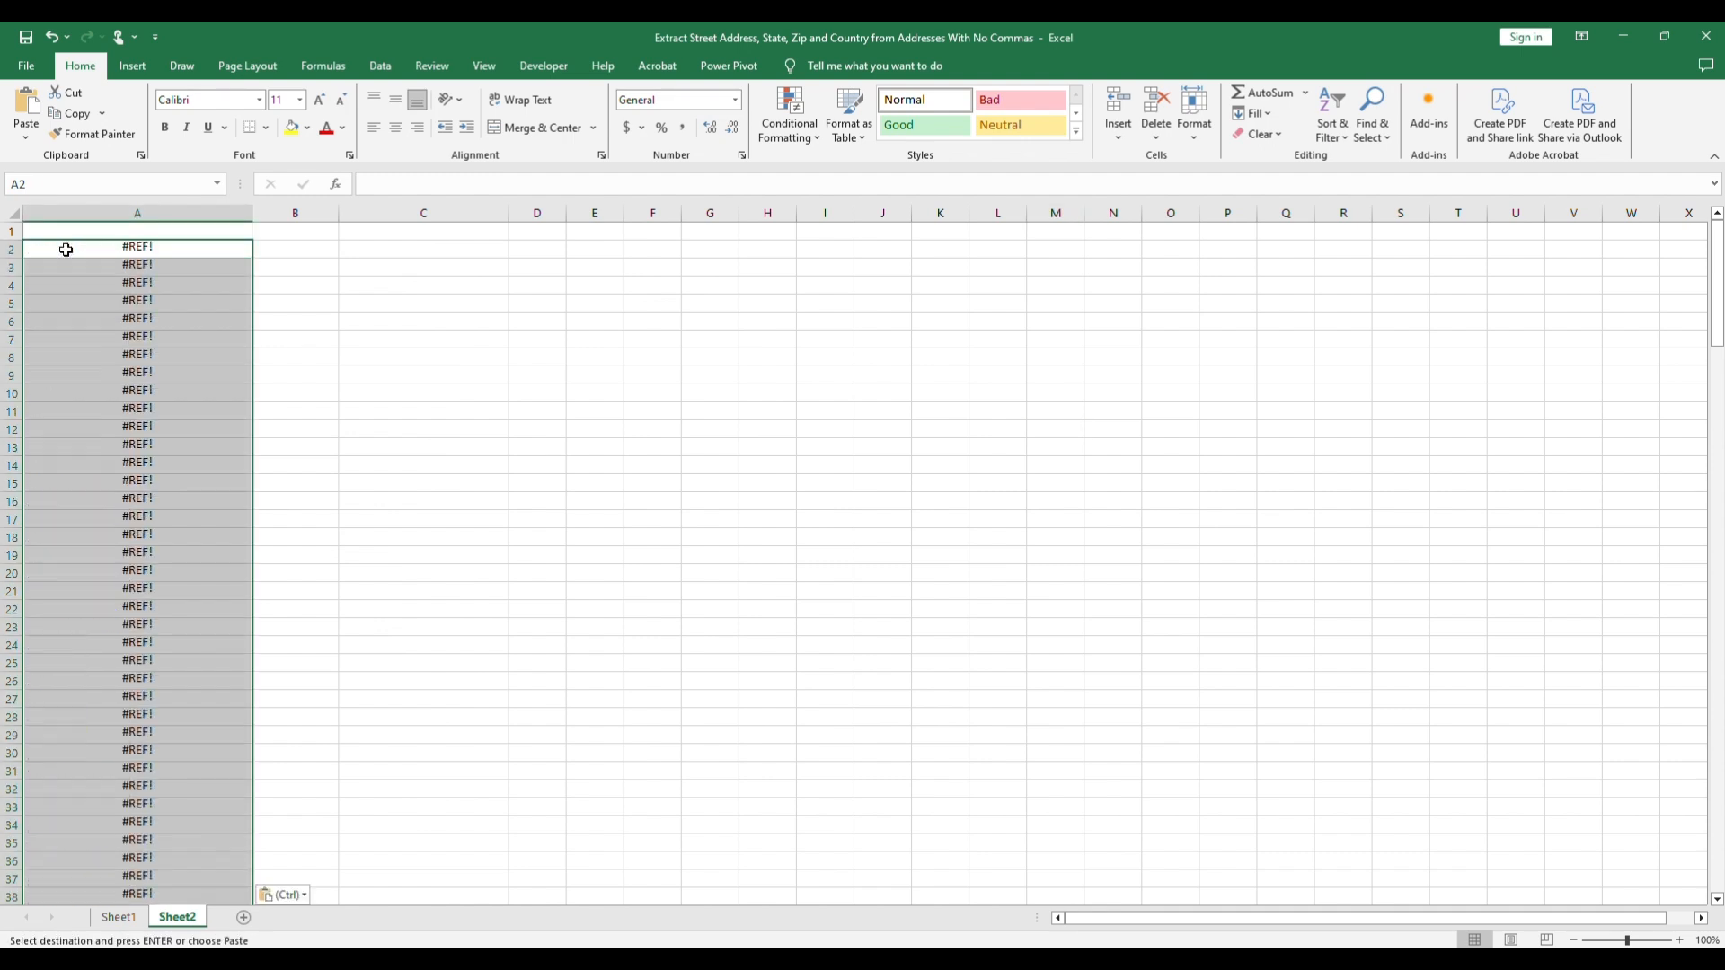
right_click(190, 247)
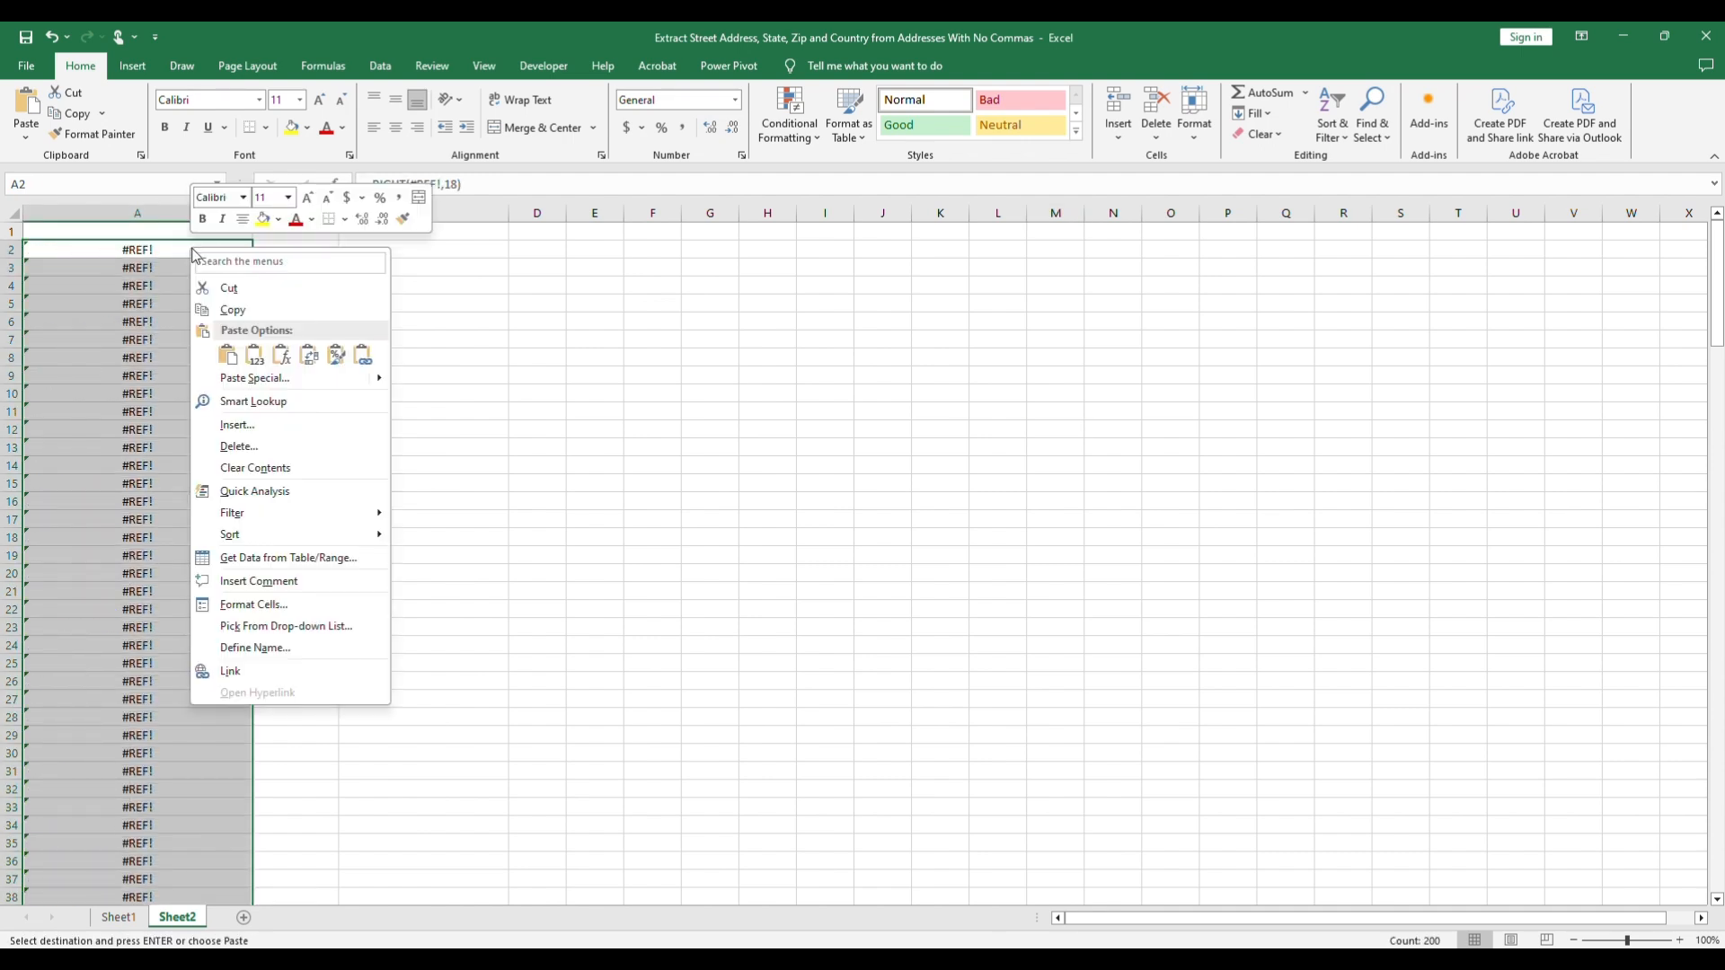
mouse_move(382, 386)
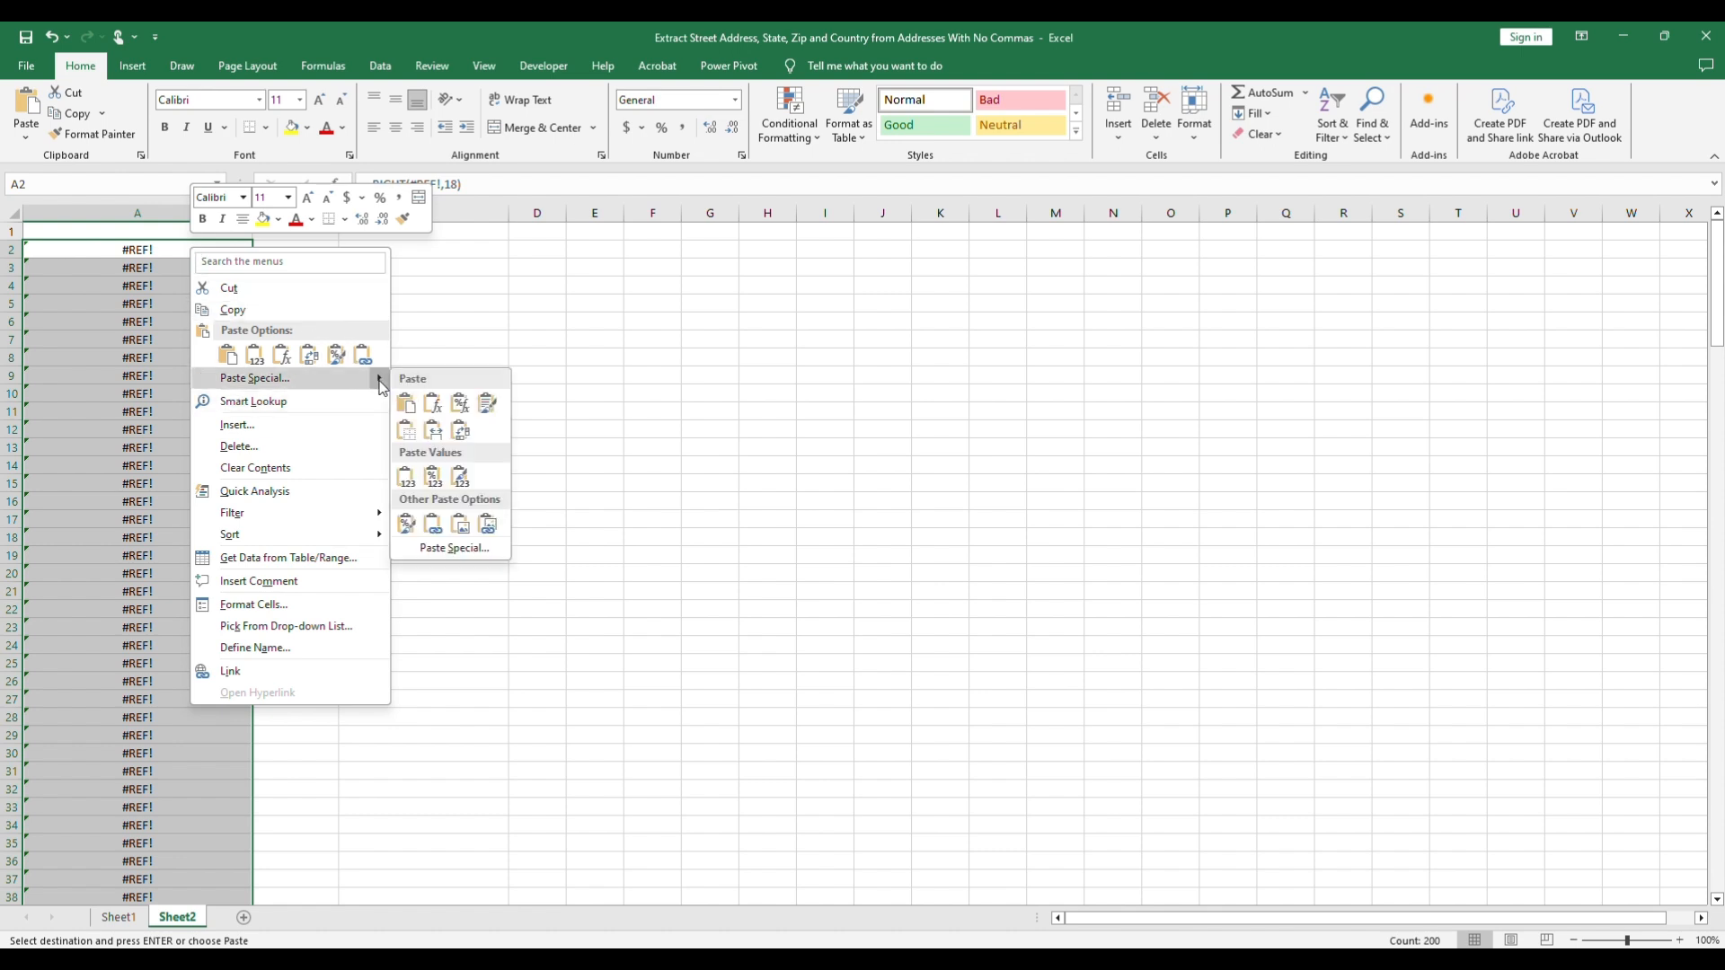
click(461, 476)
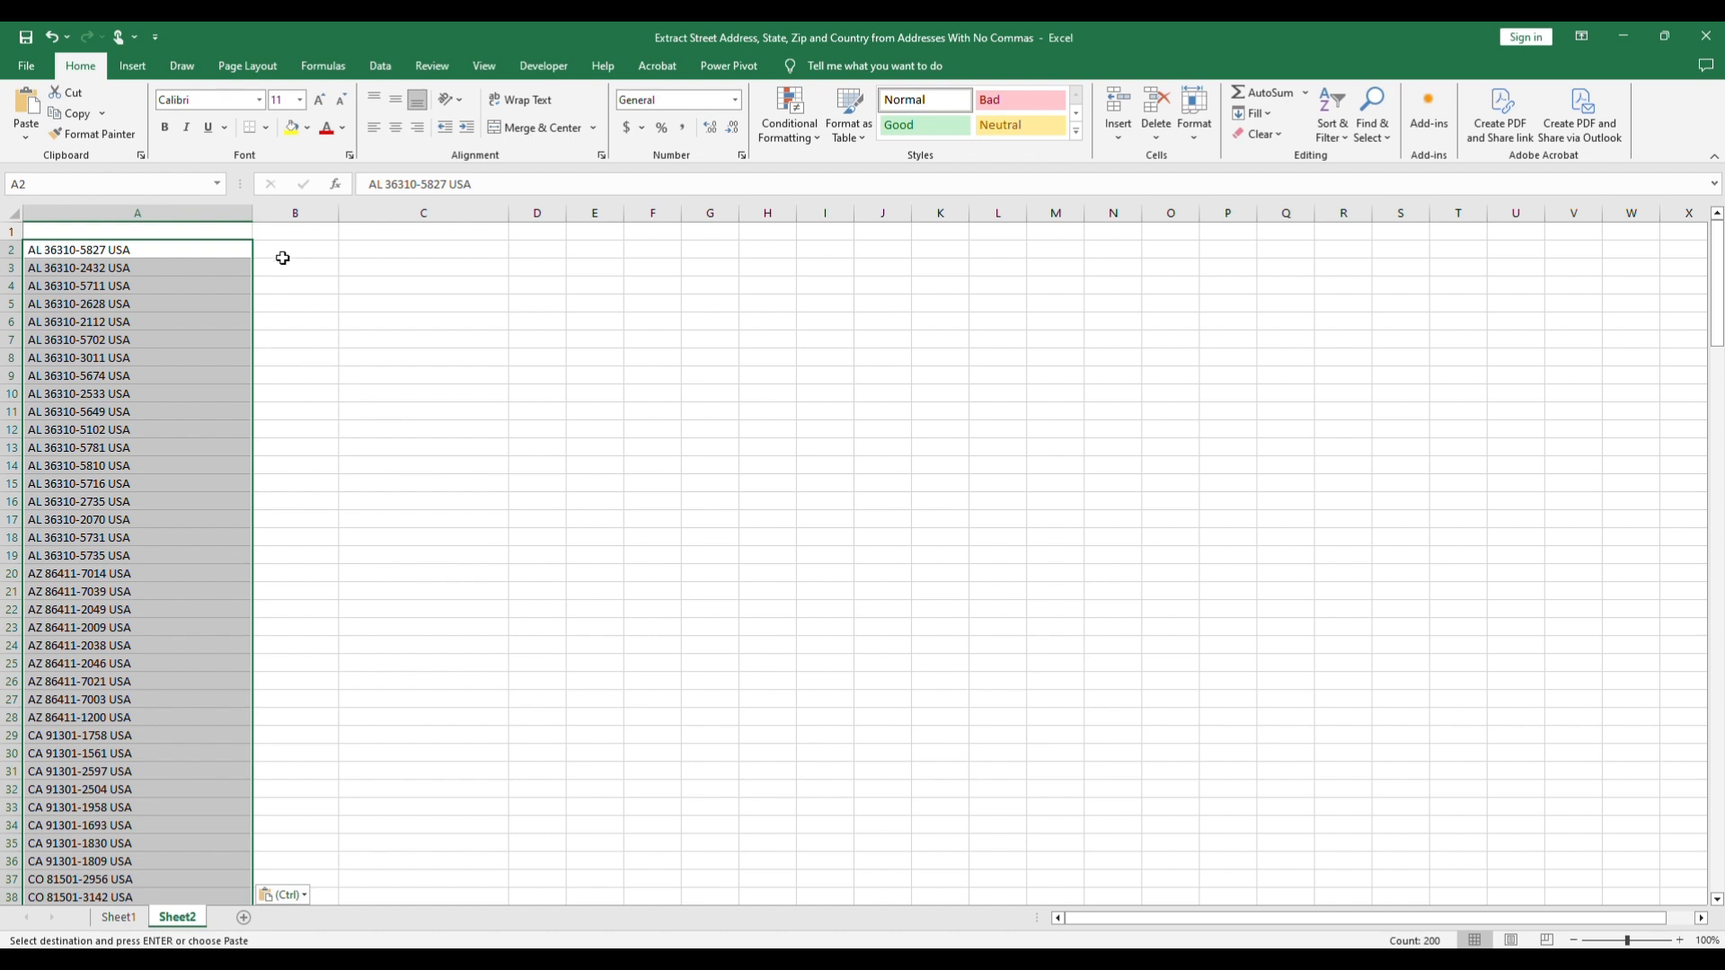
Step: Split the pasted column A values with Text to Columns, using fixed width and destination $B$2
click(370, 65)
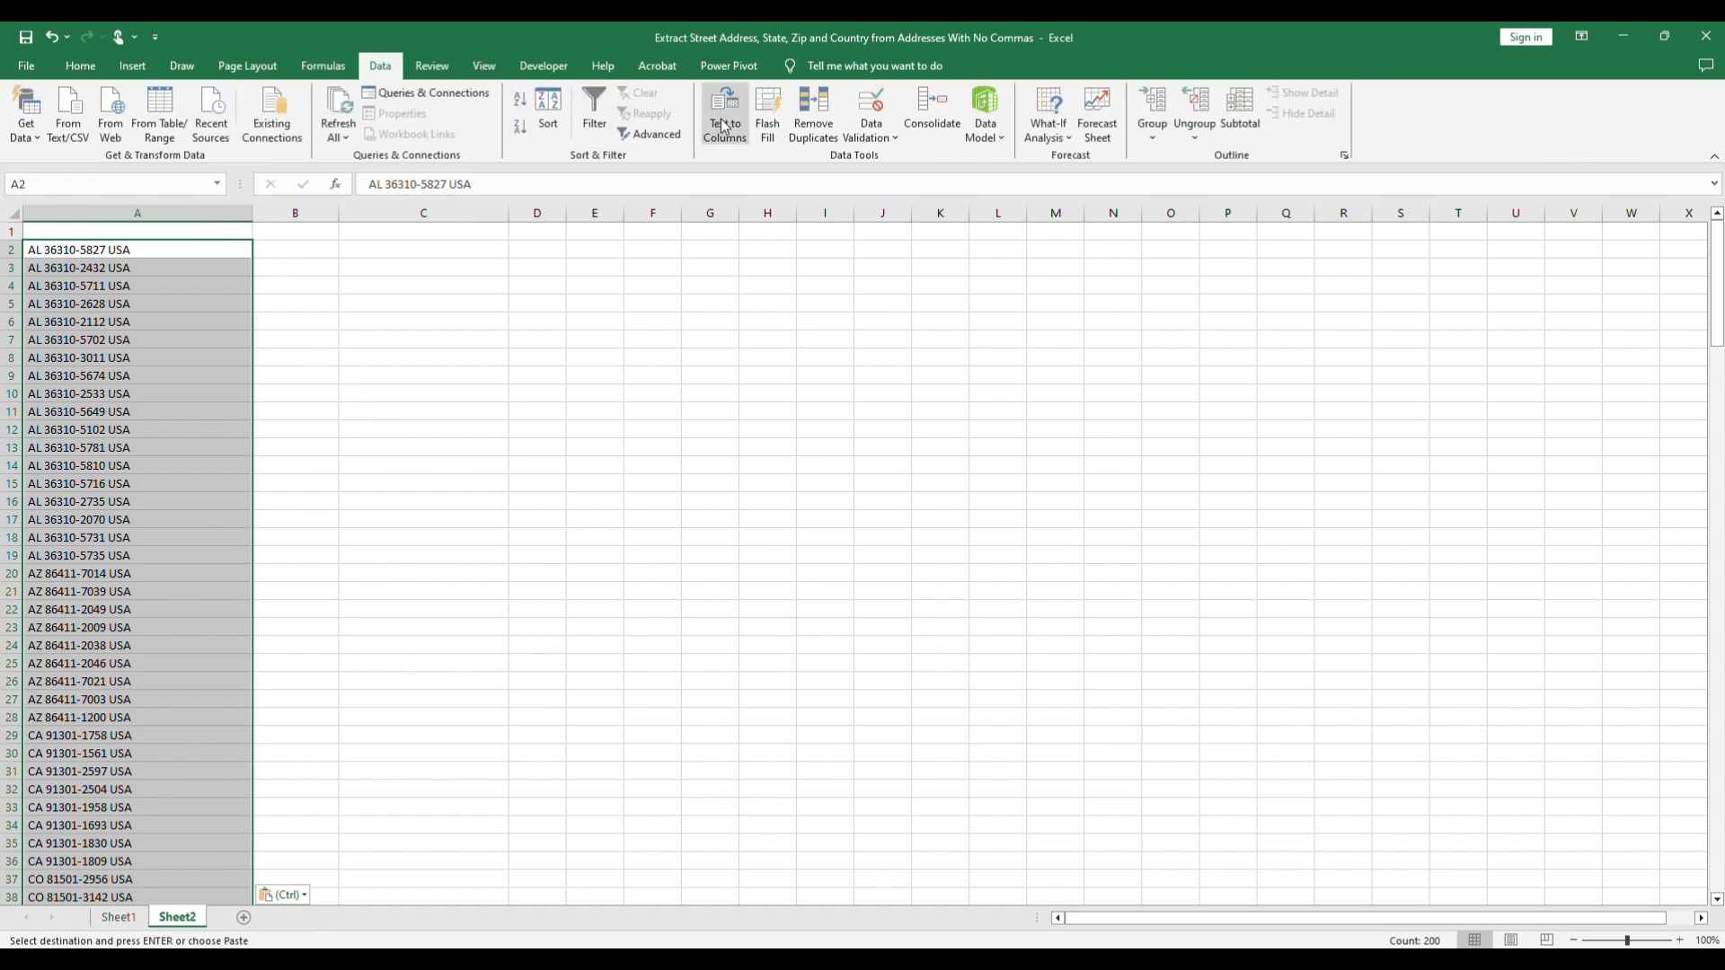
click(725, 126)
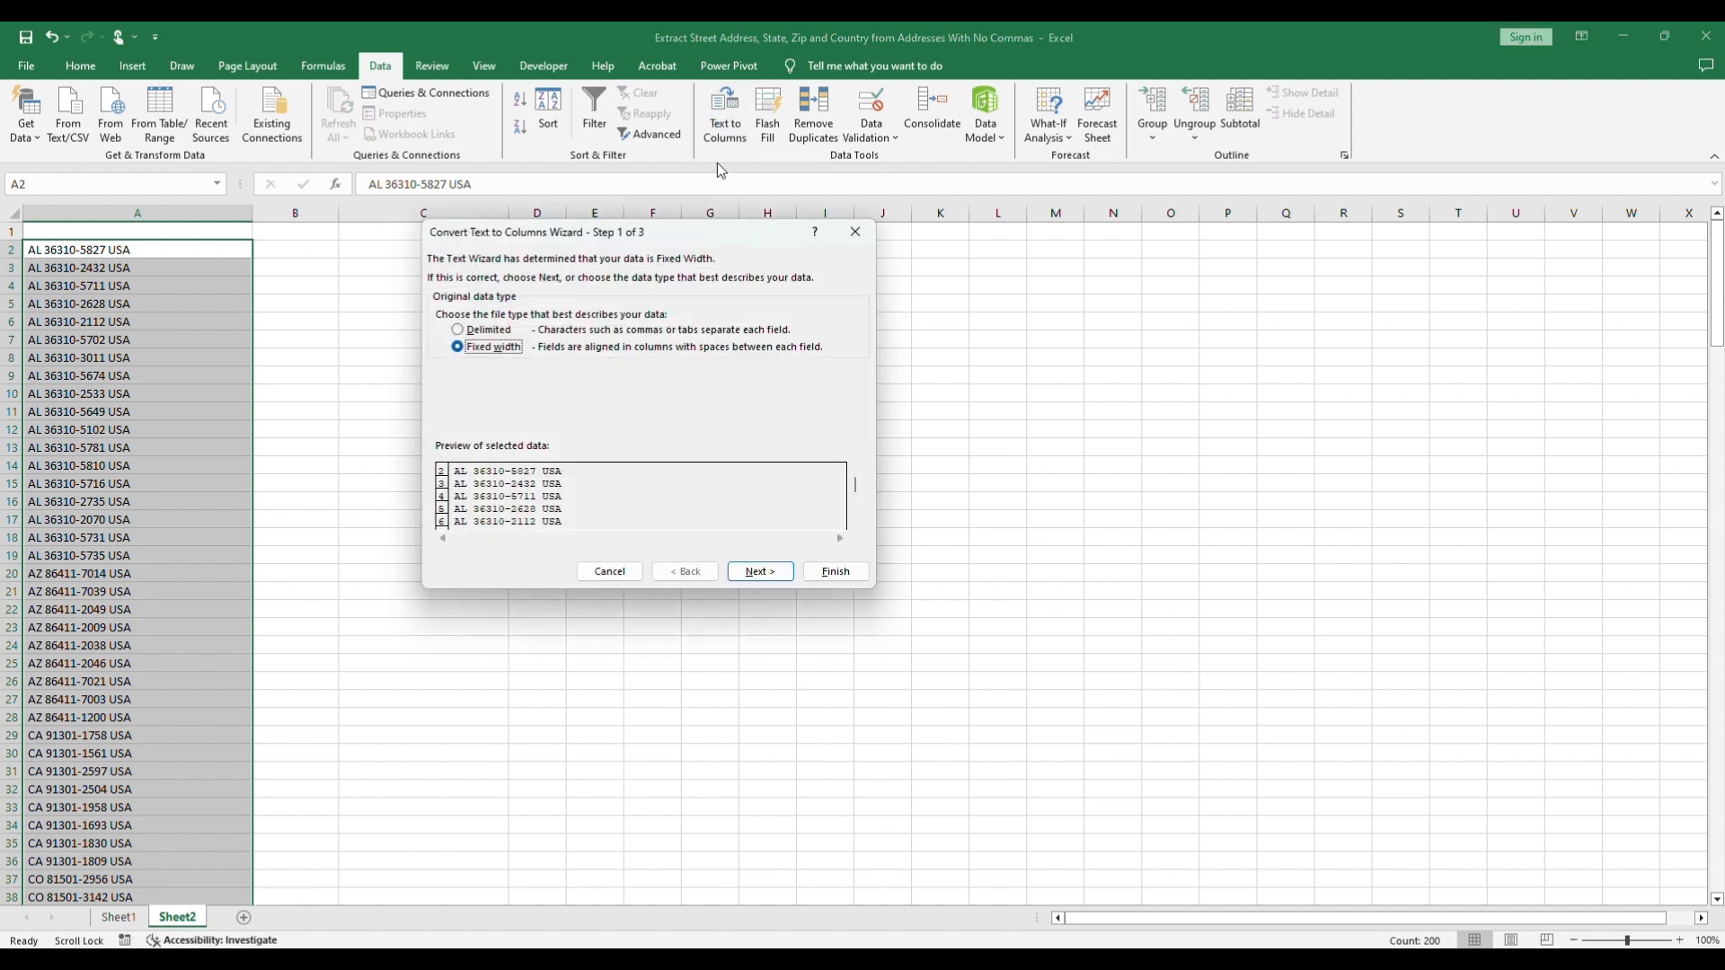
click(787, 580)
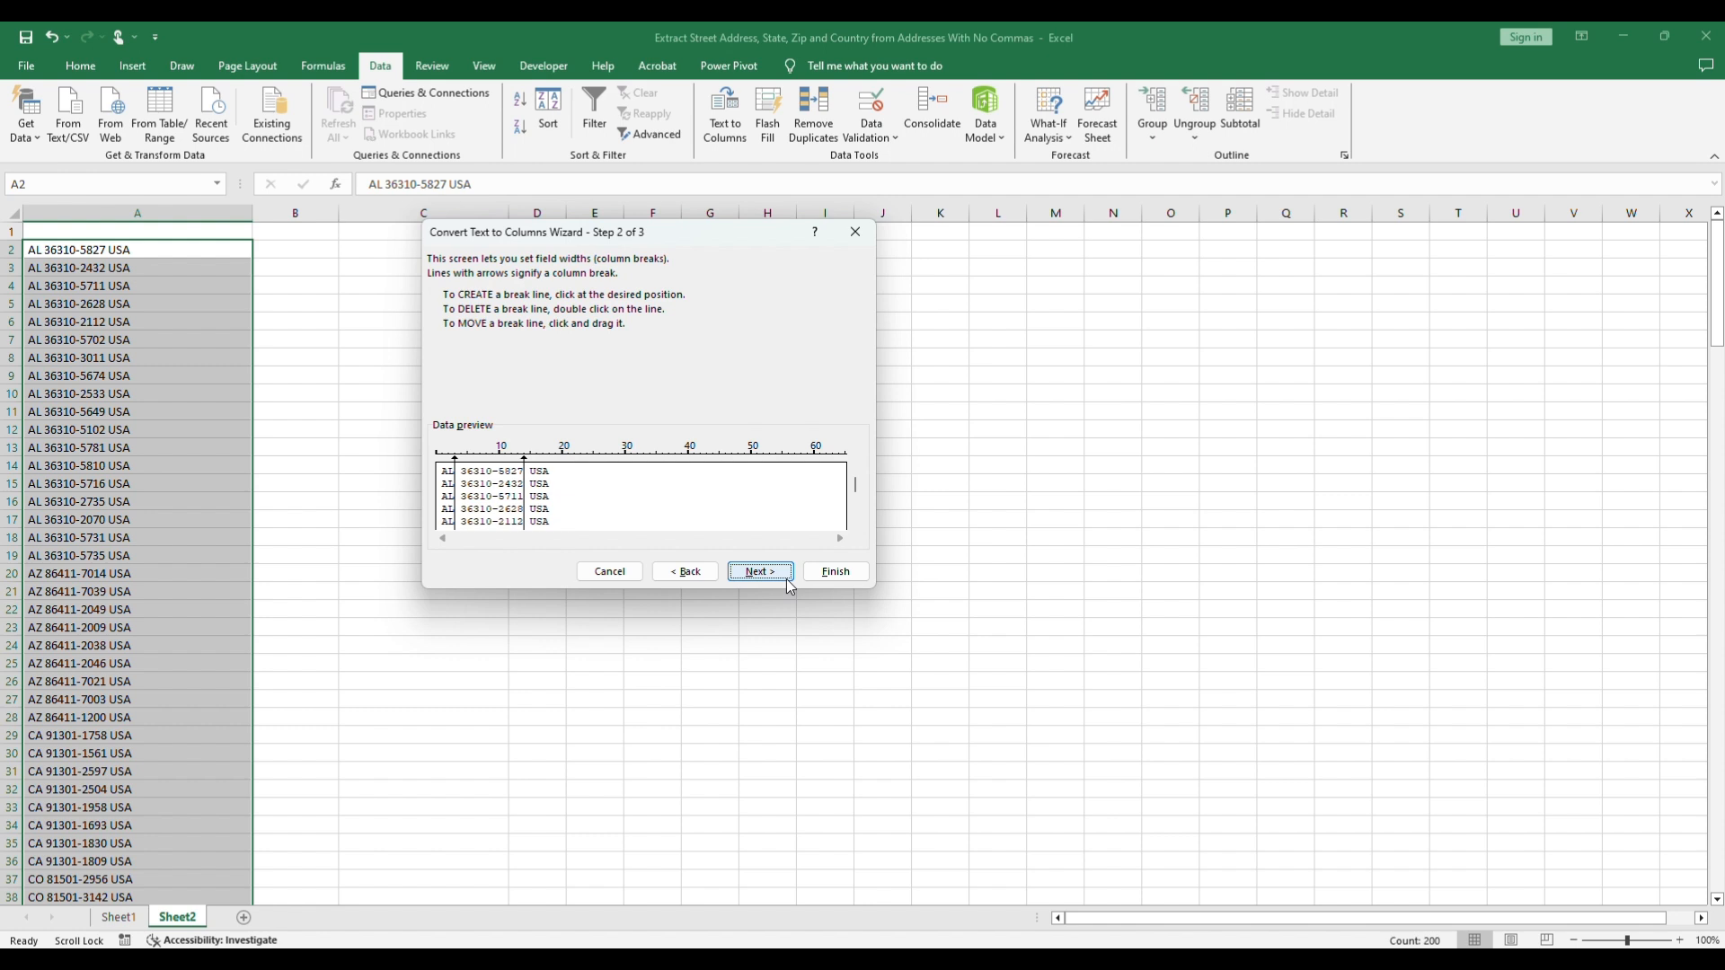
click(791, 586)
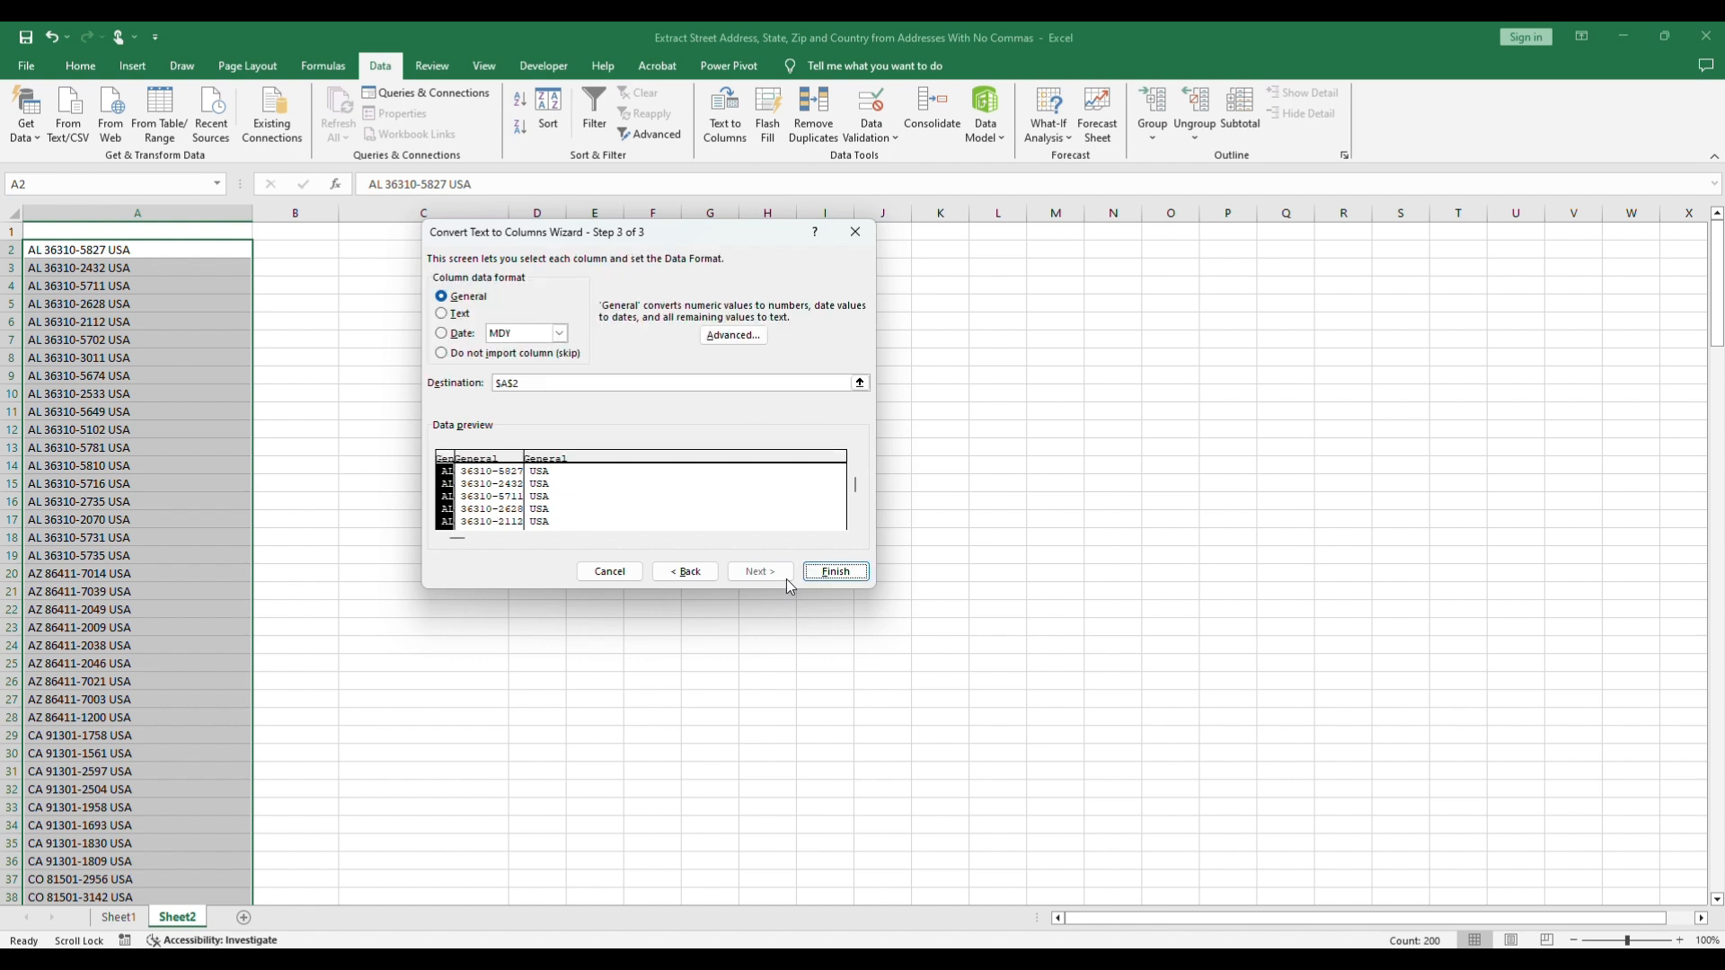
click(512, 382)
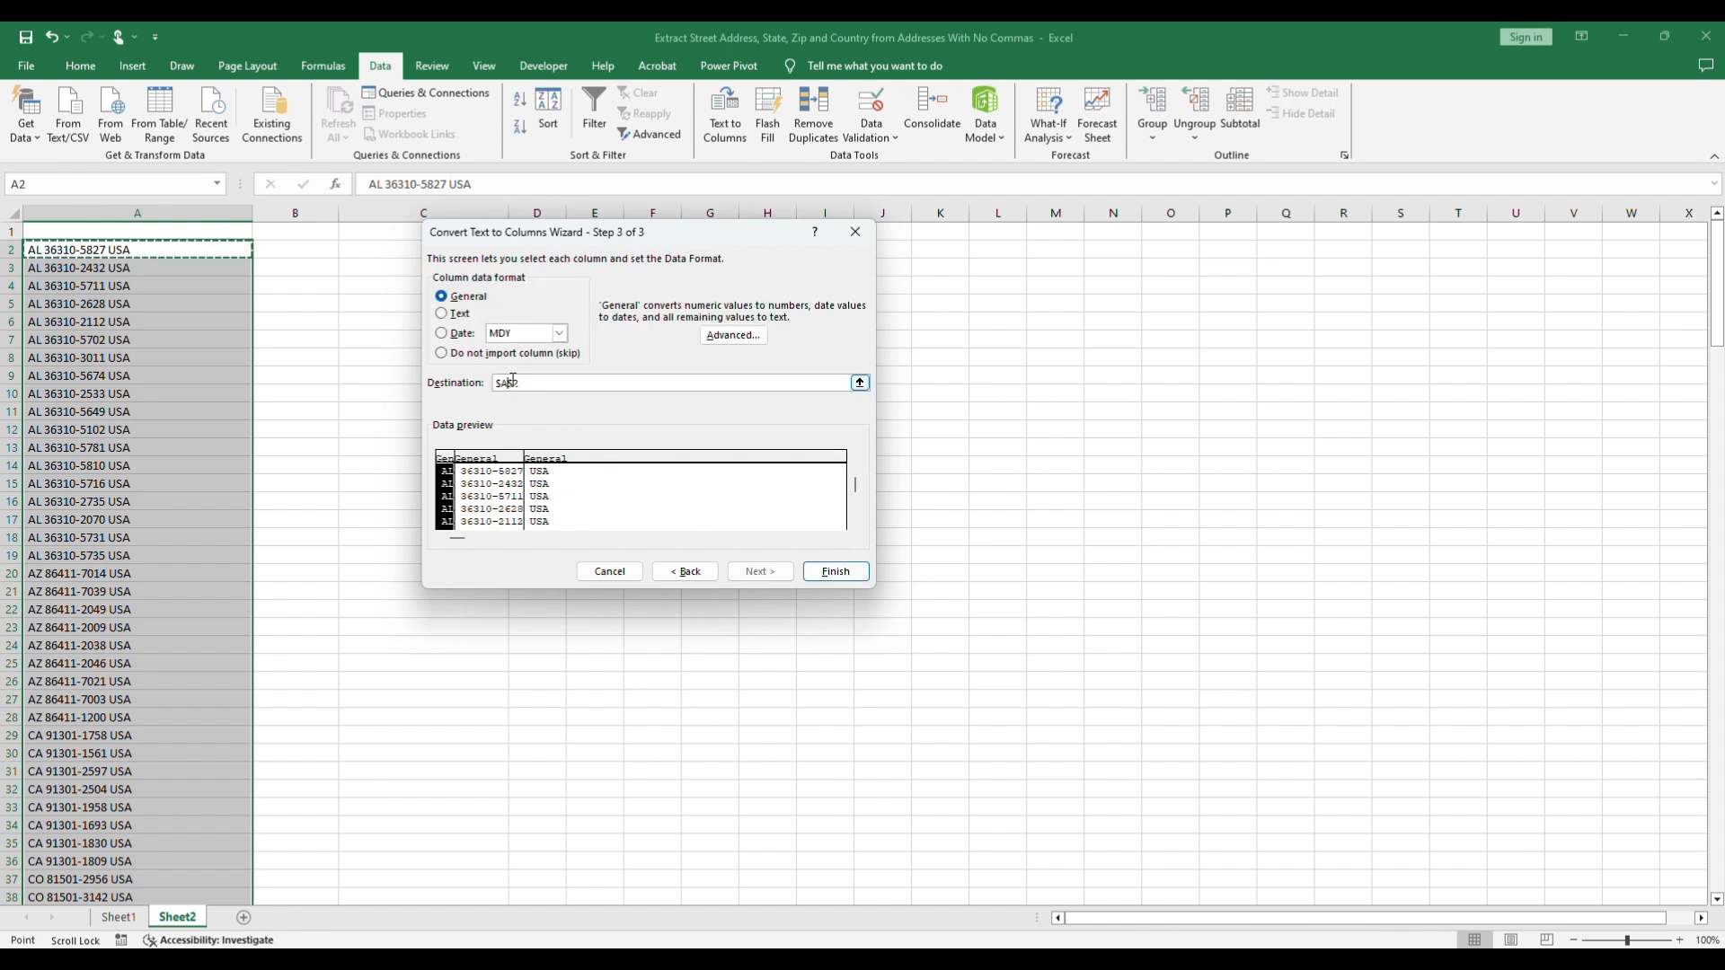
key(BackSpace)
text(B)
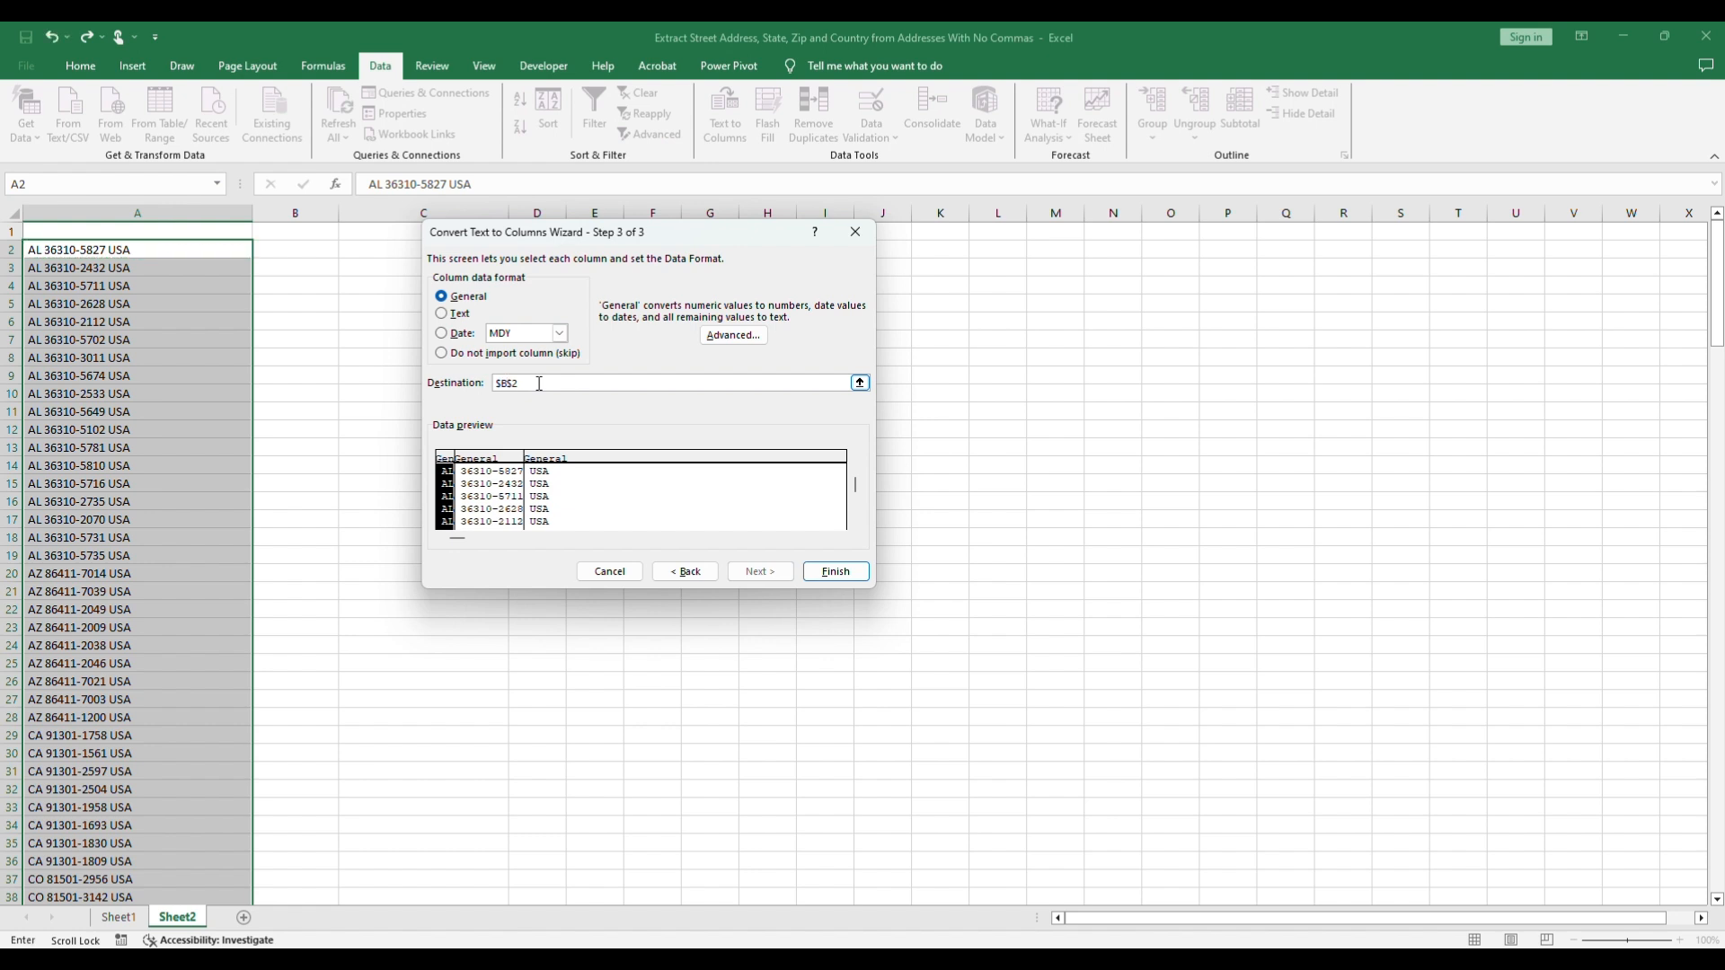
click(845, 571)
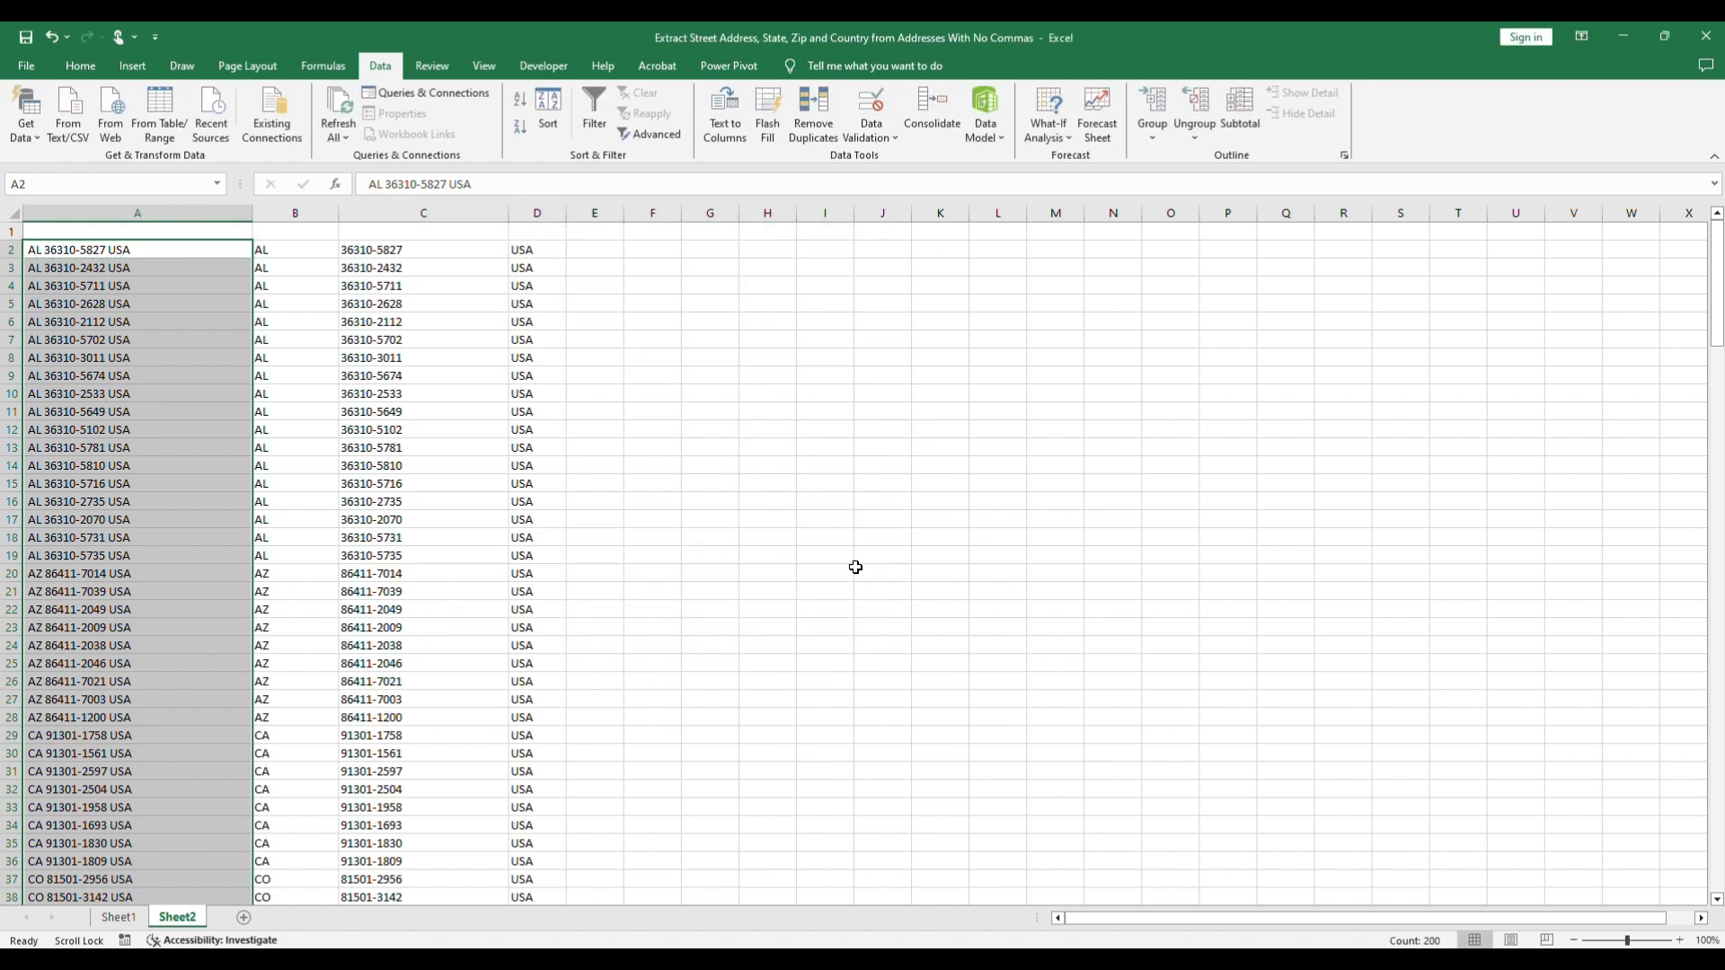
Step: Copy the split state, ZIP and country data in B2:D201 of Sheet2 to Sheet1 starting at F2
drag(263, 249, 534, 804)
scroll(517, 790, up, 20)
key(ctrl+c)
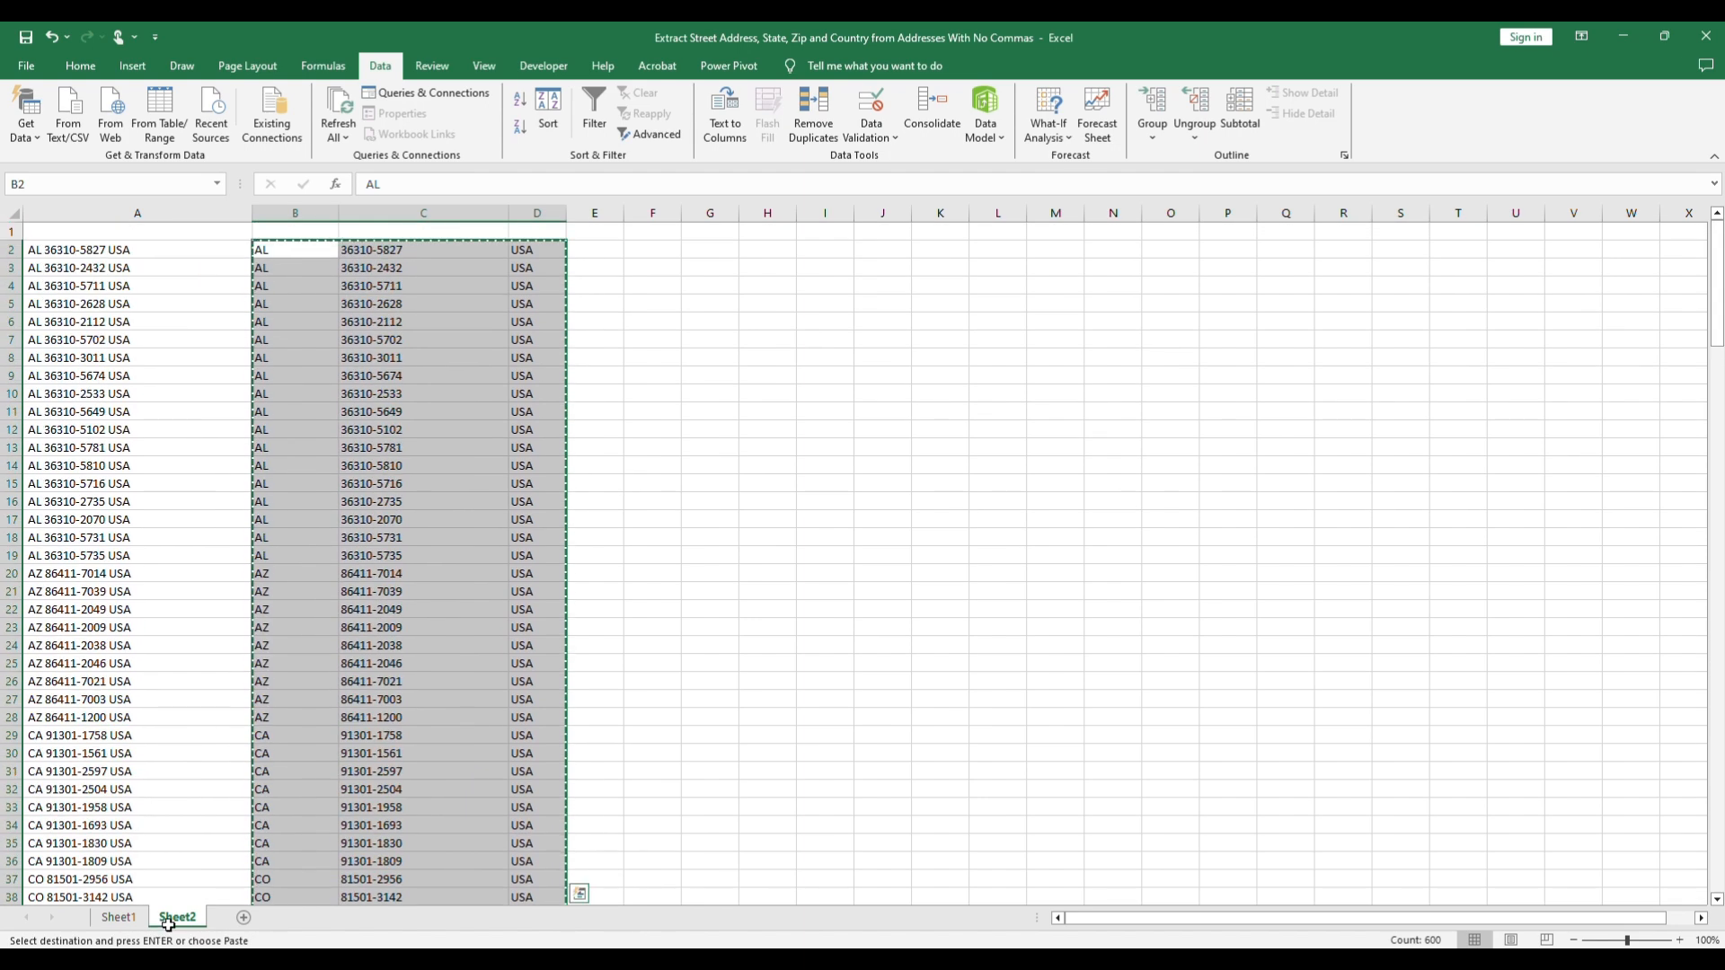
click(118, 918)
scroll(842, 447, up, 5)
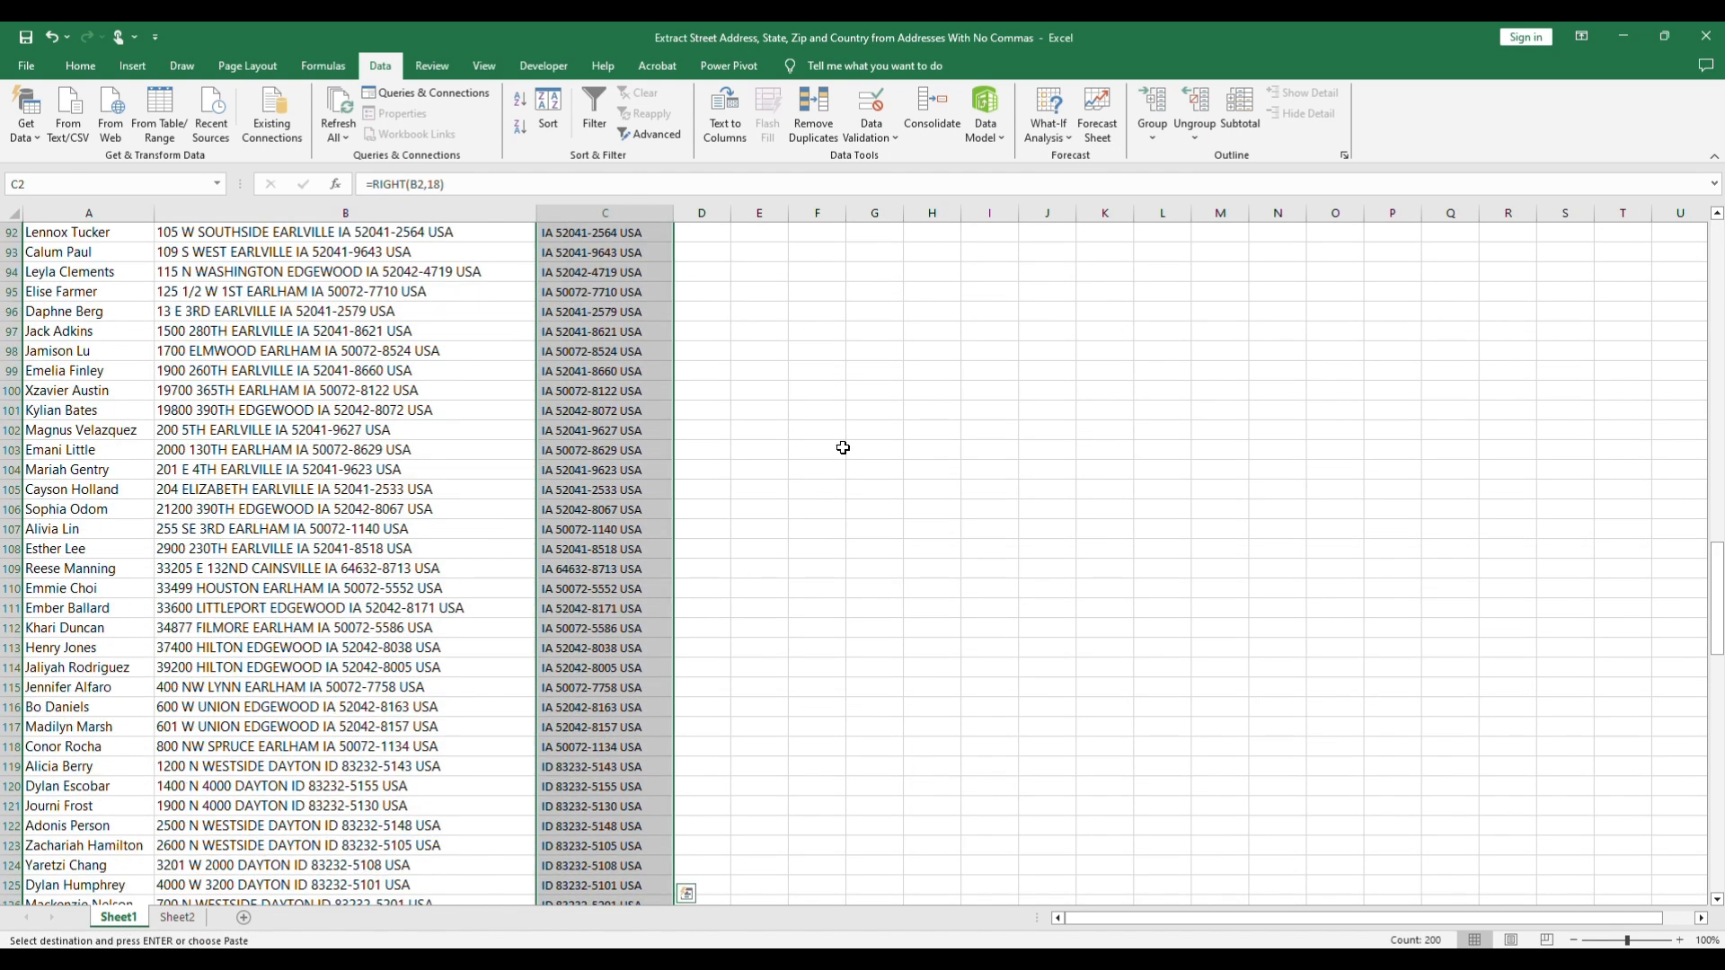
scroll(903, 430, up, 20)
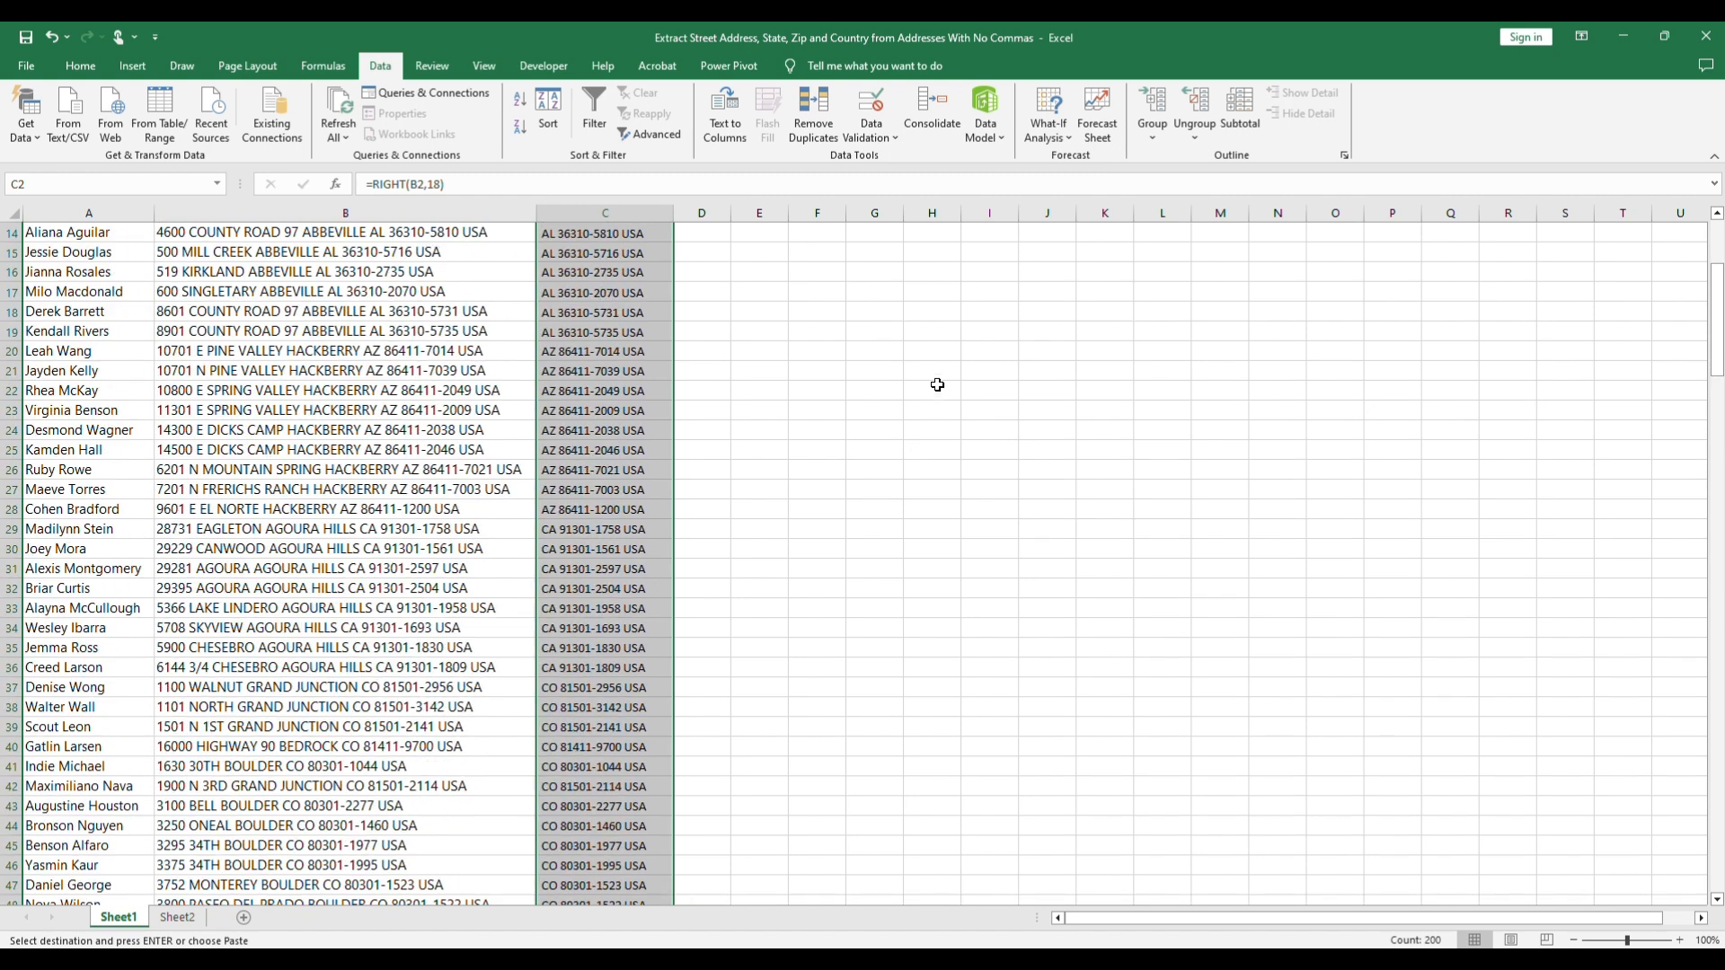
click(835, 256)
key(ctrl+v)
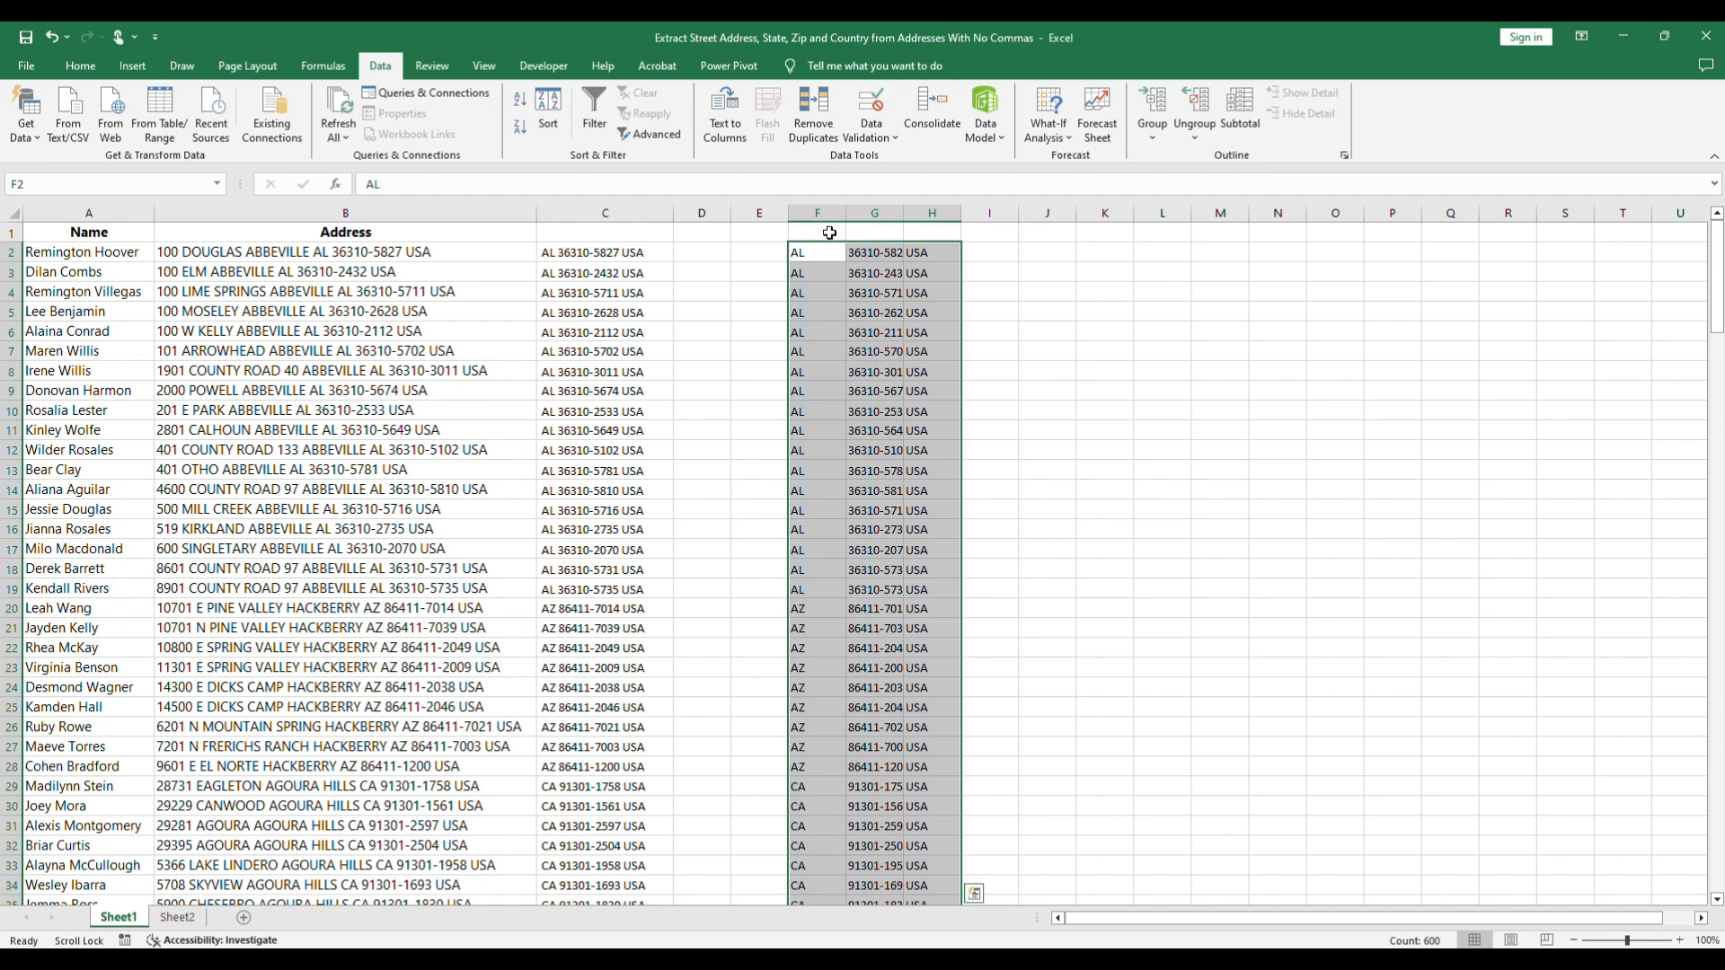
Step: Head columns F, G and H with State Code, ZIP and Country, and autofit the widths of columns F and G
double_click(820, 231)
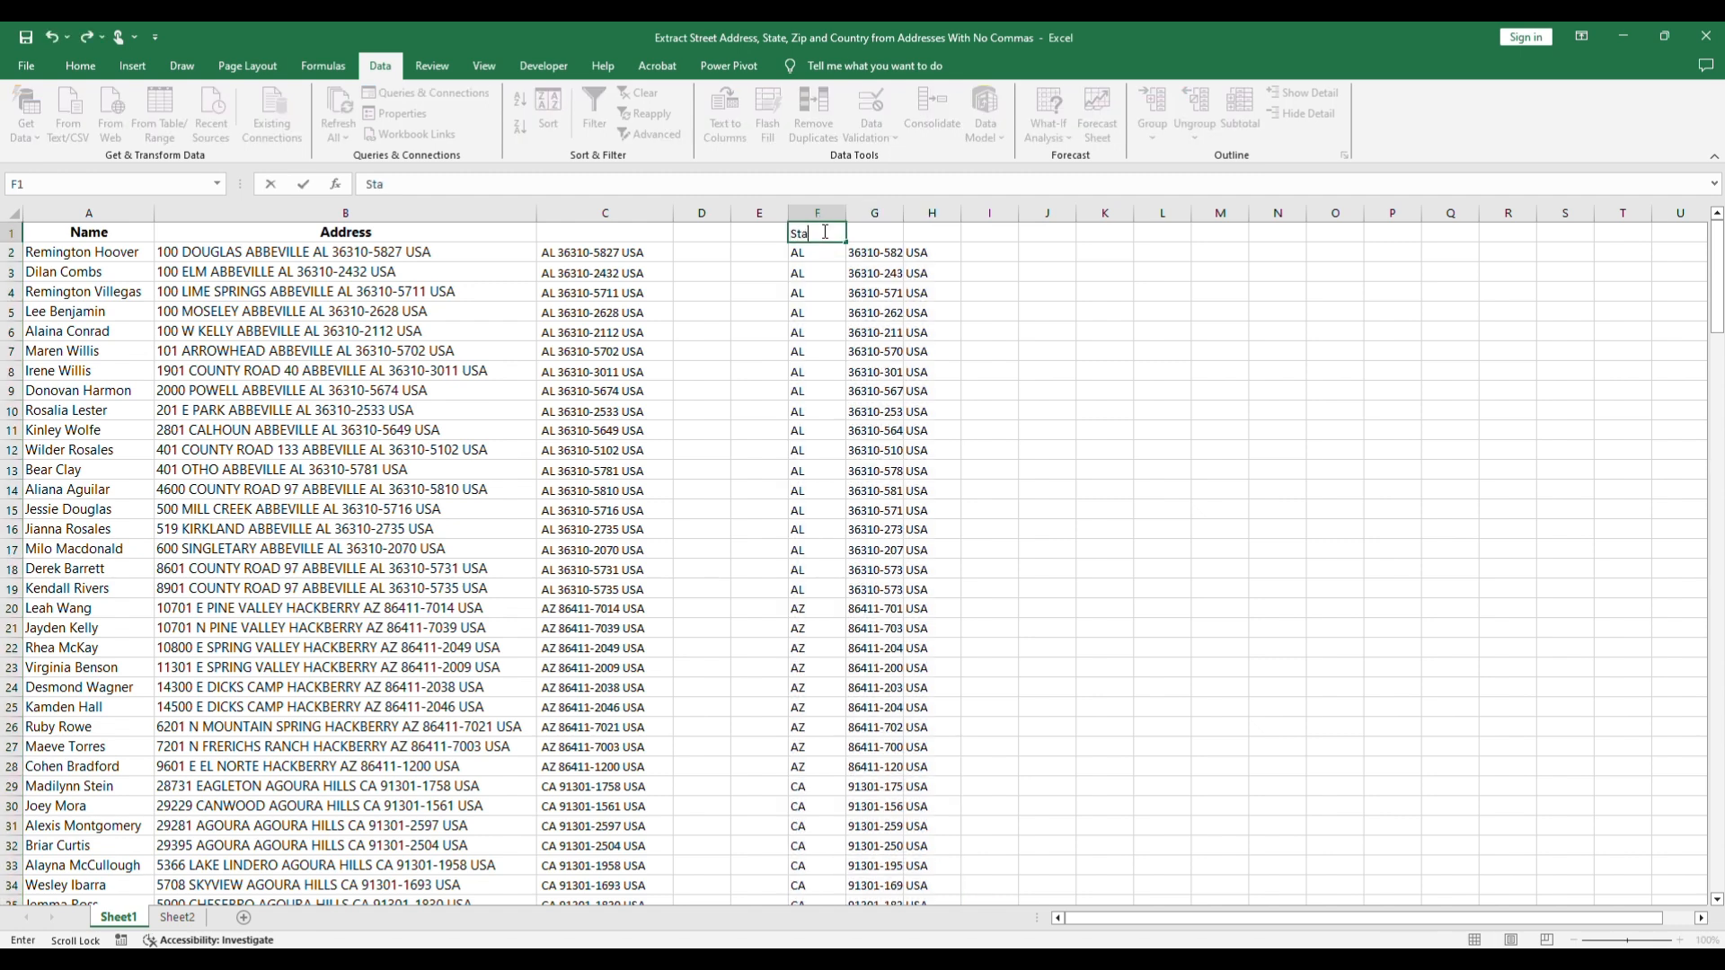
text(State Code)
click(895, 213)
double_click(903, 214)
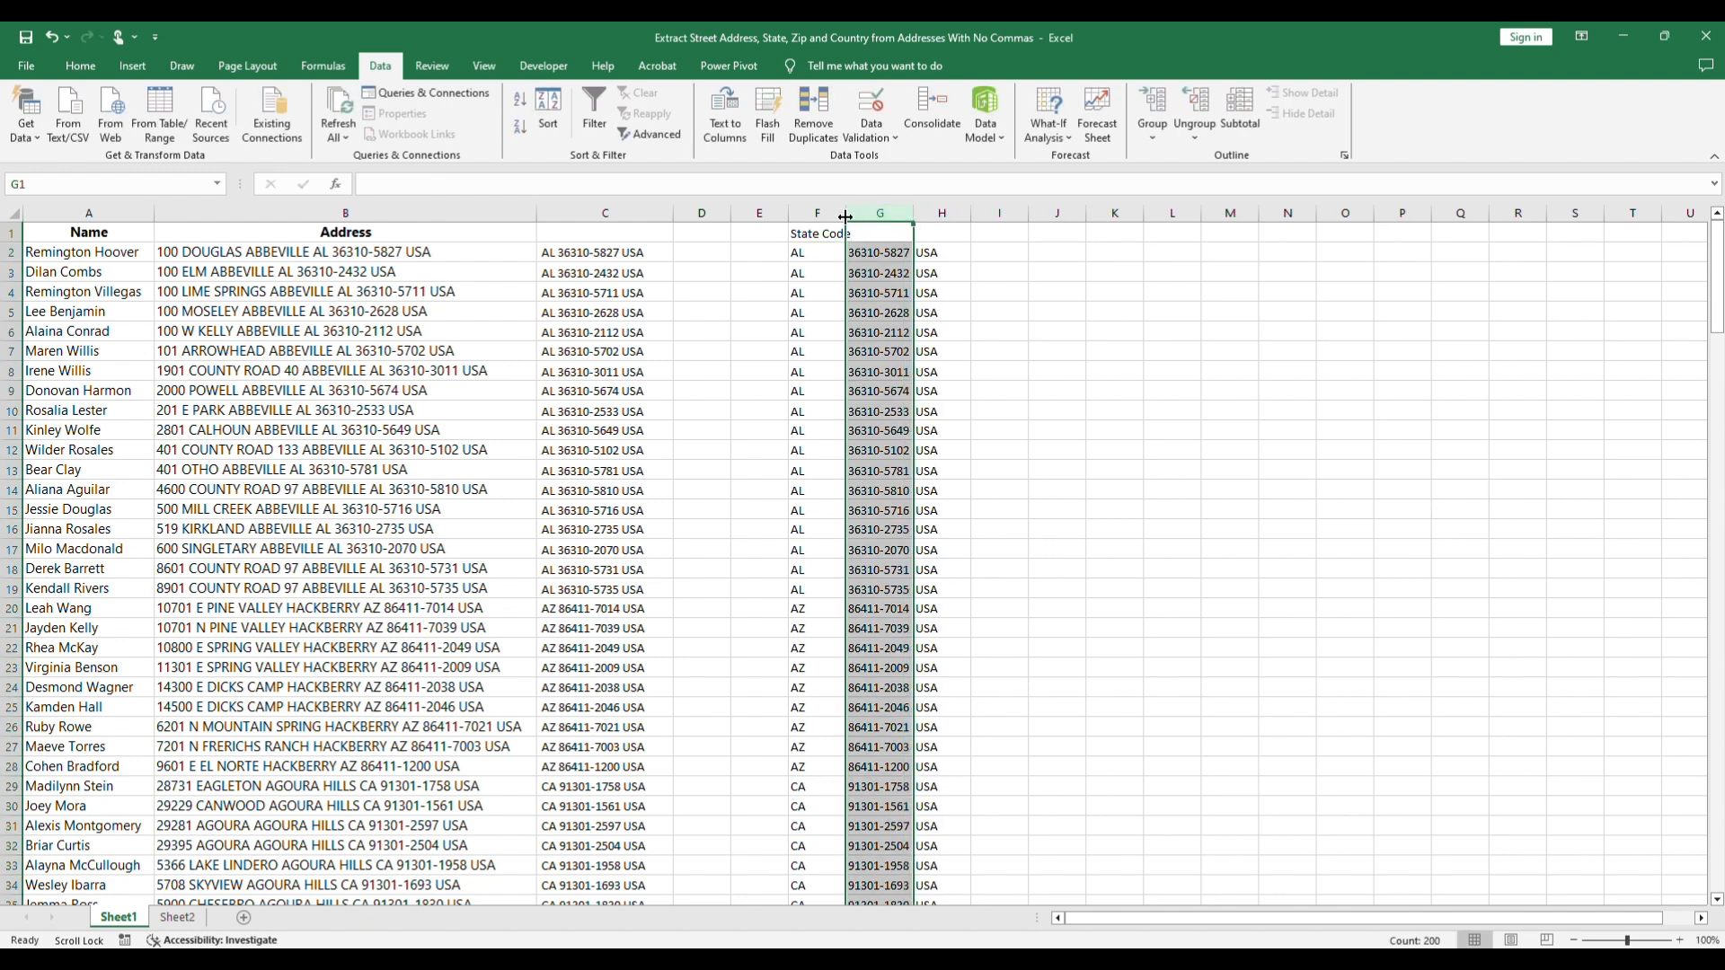
double_click(845, 214)
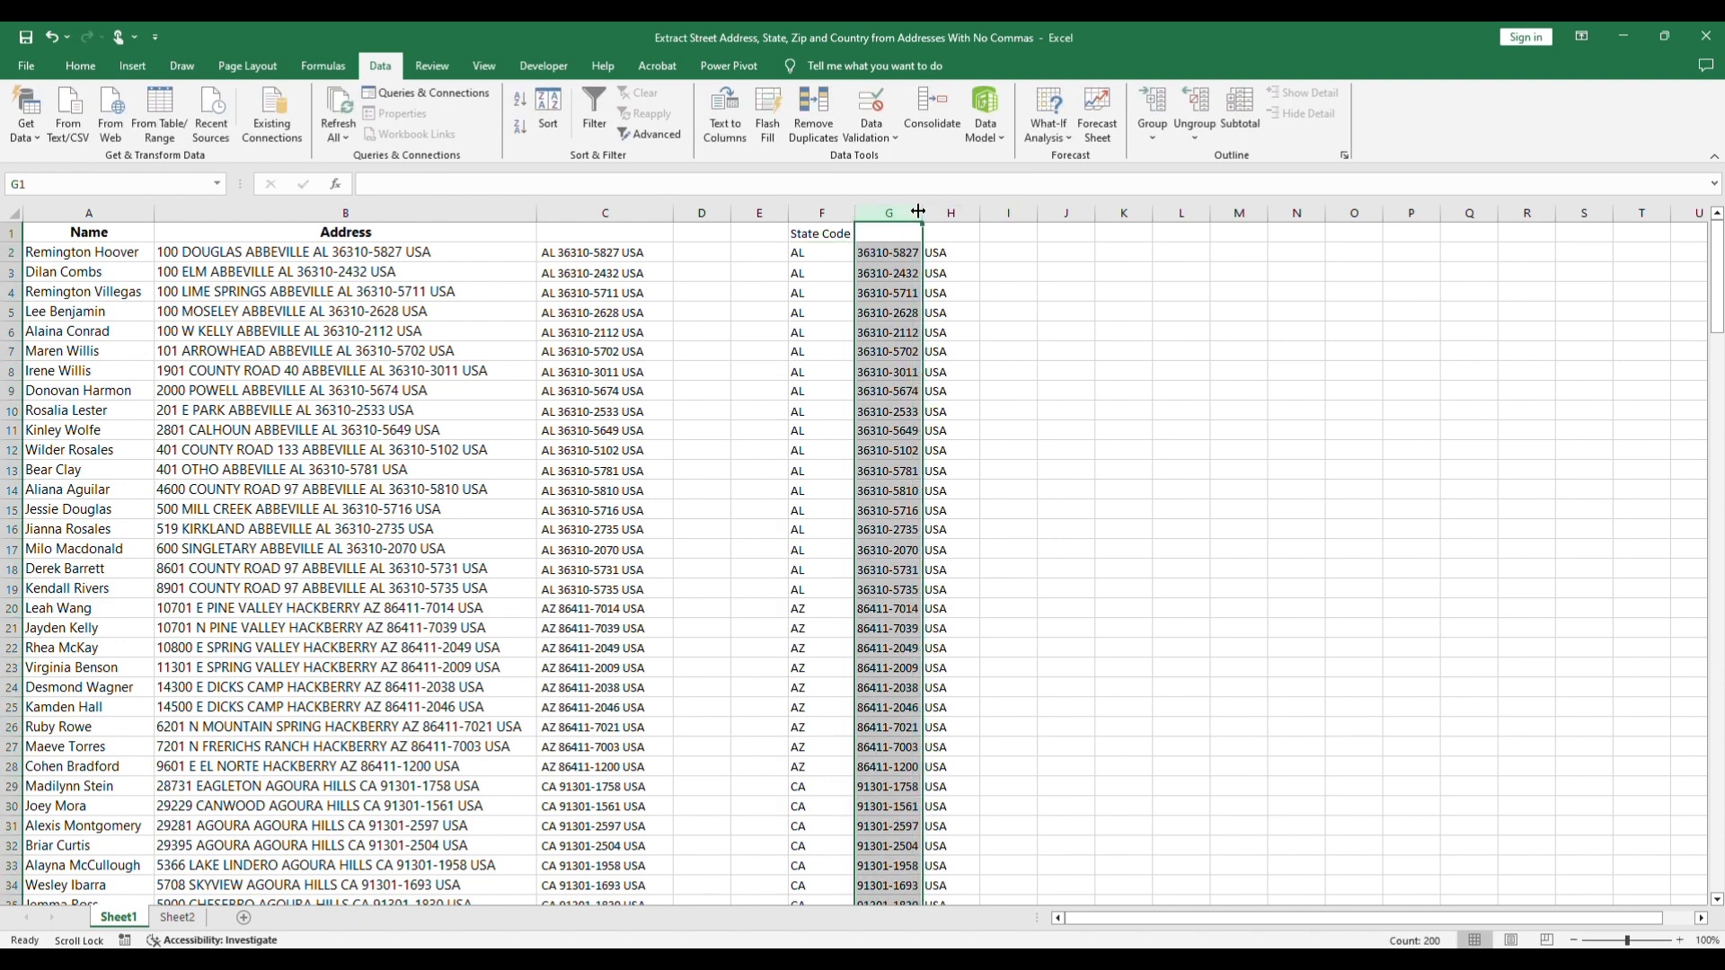
double_click(893, 234)
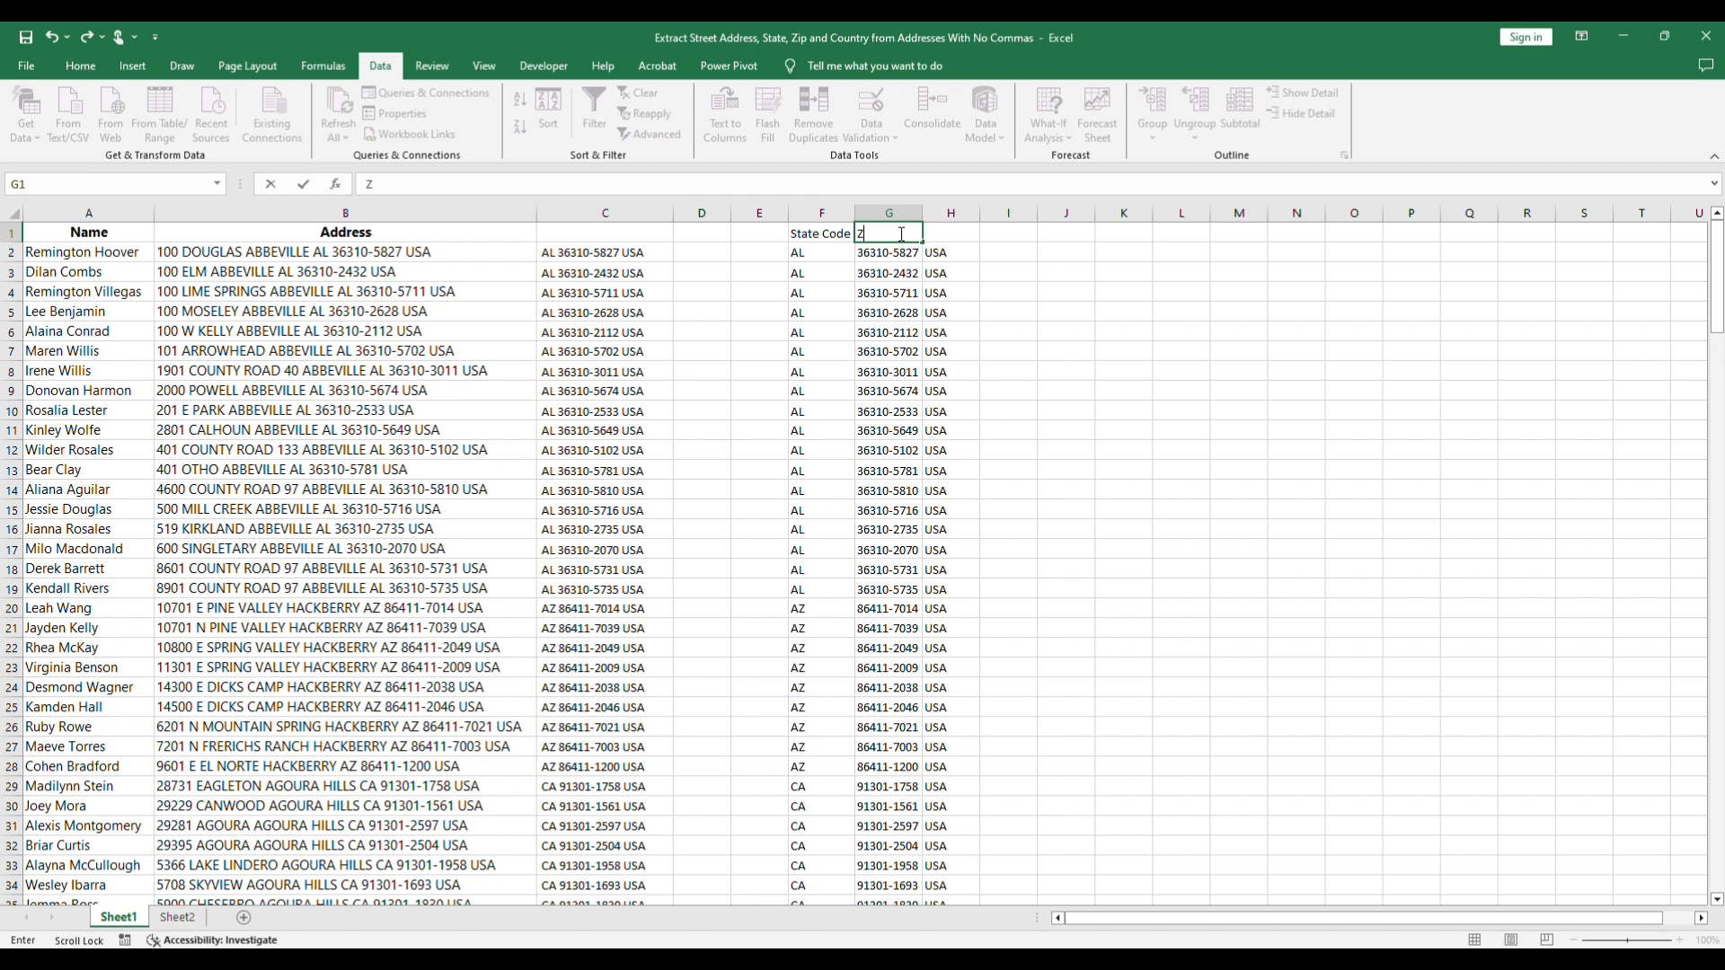
click(966, 230)
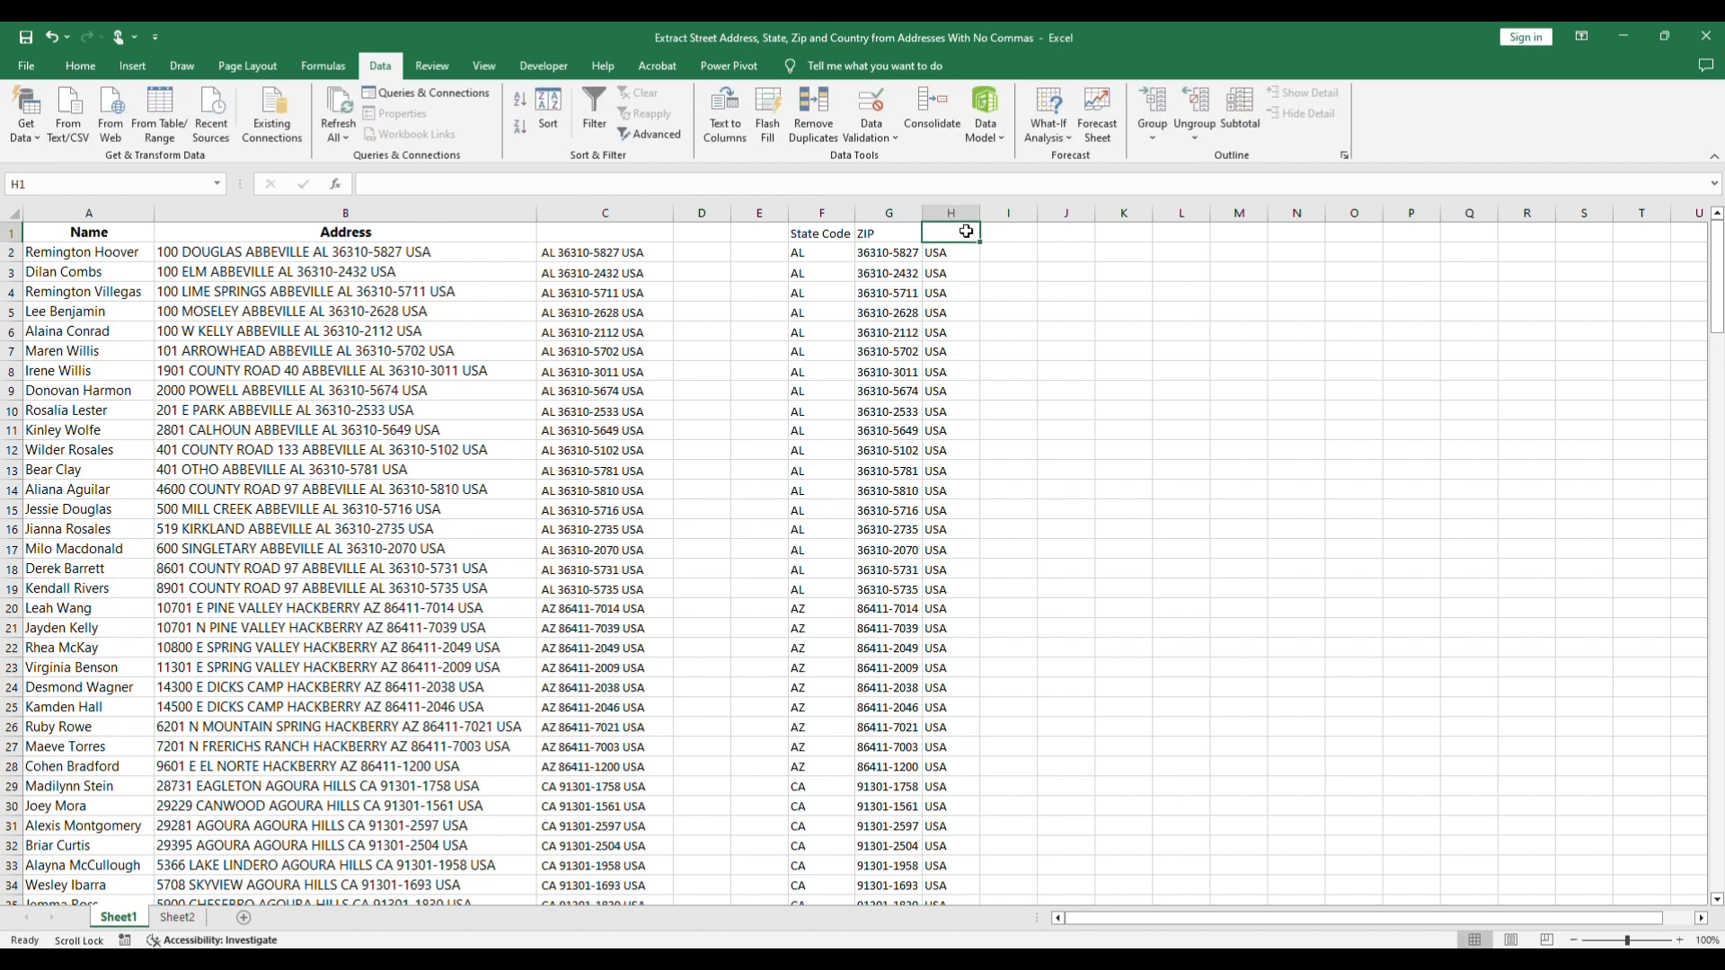
text(Country)
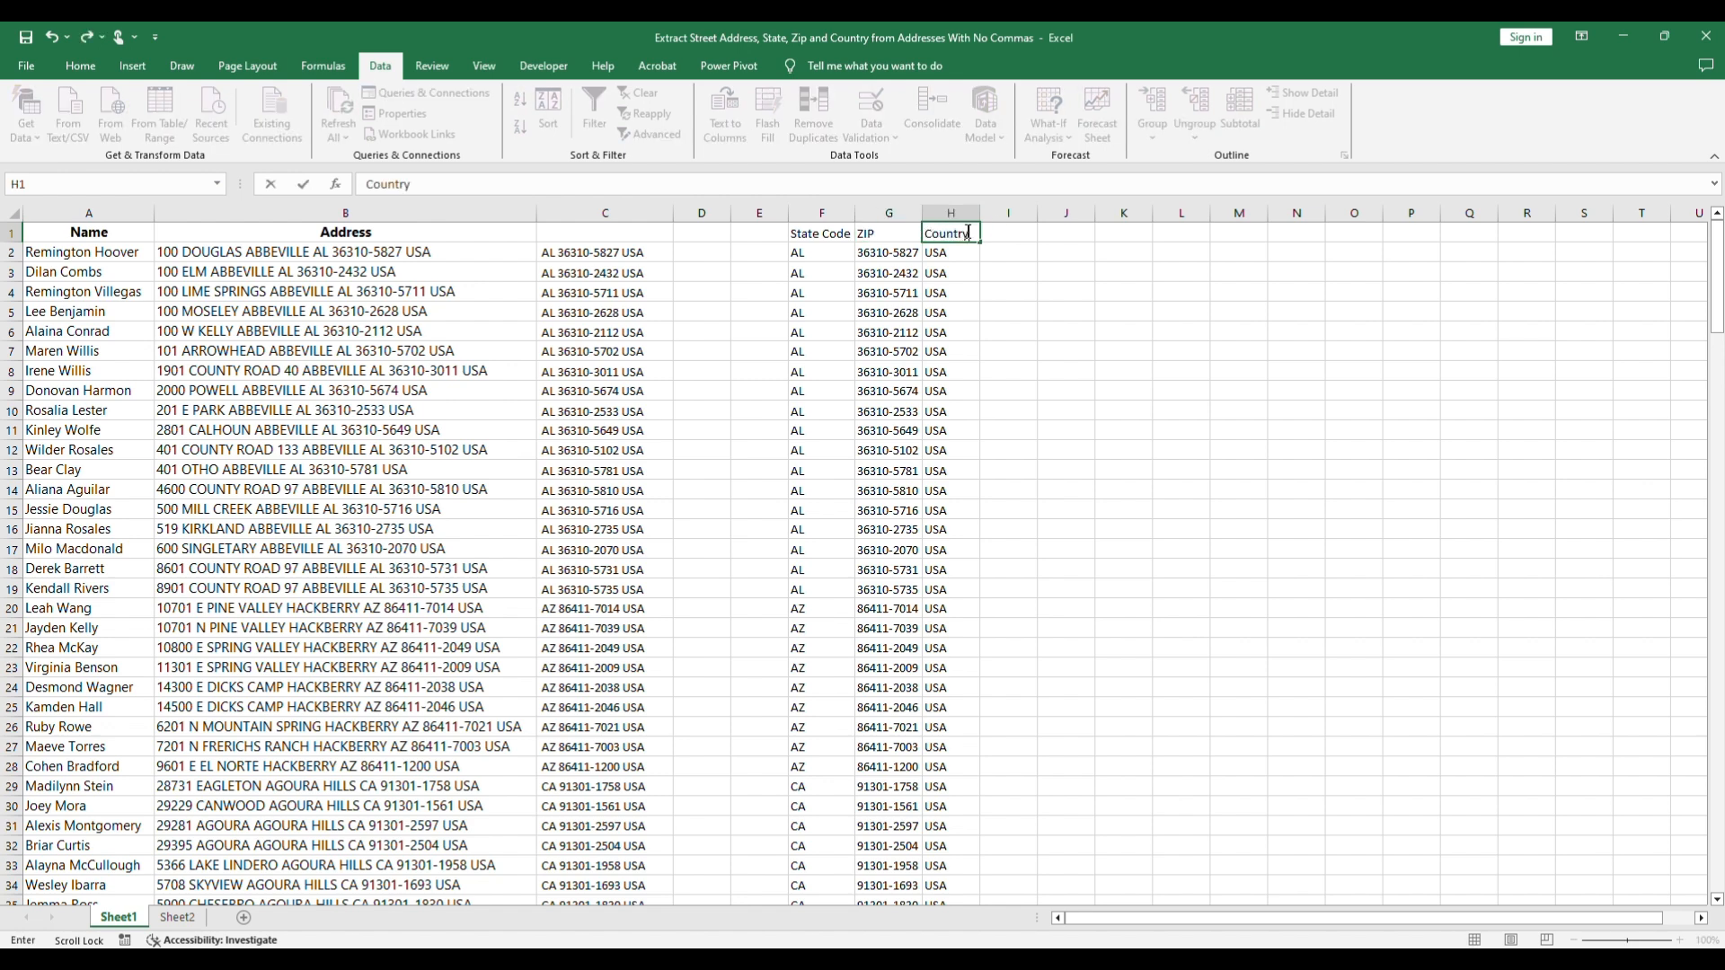
Step: Enter =SUBSTITUTE(B2,C2,"") in D2 of Sheet1 to strip the state, ZIP and country from the address
click(720, 252)
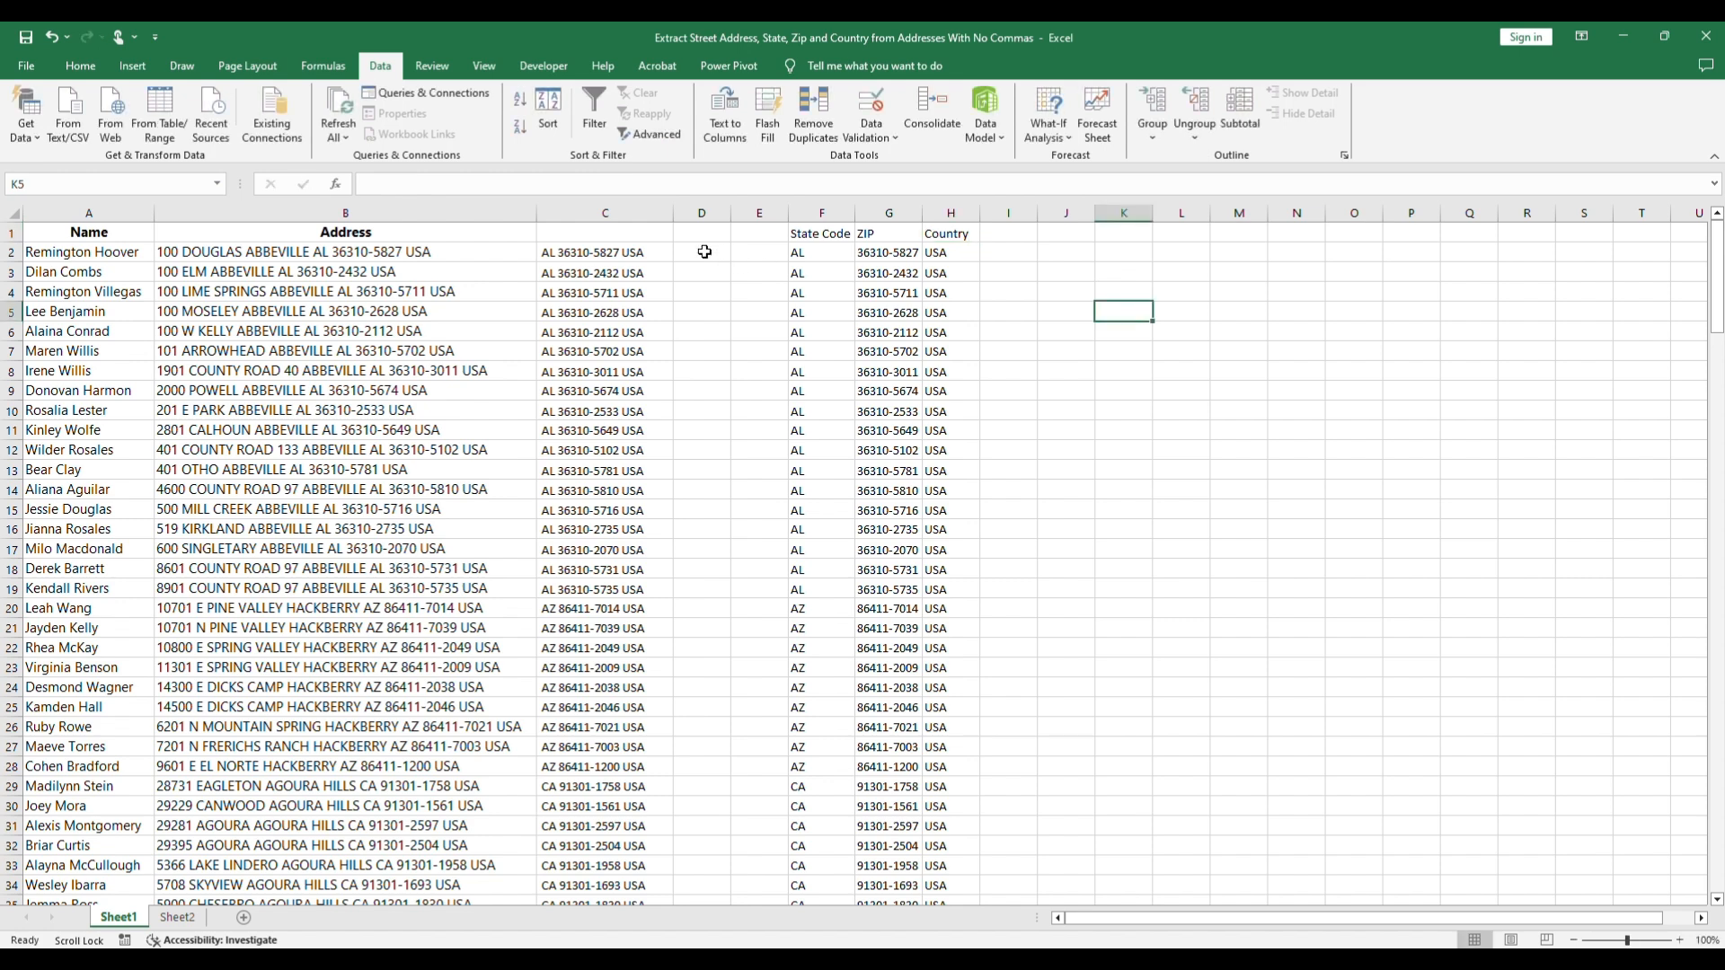
text(=)
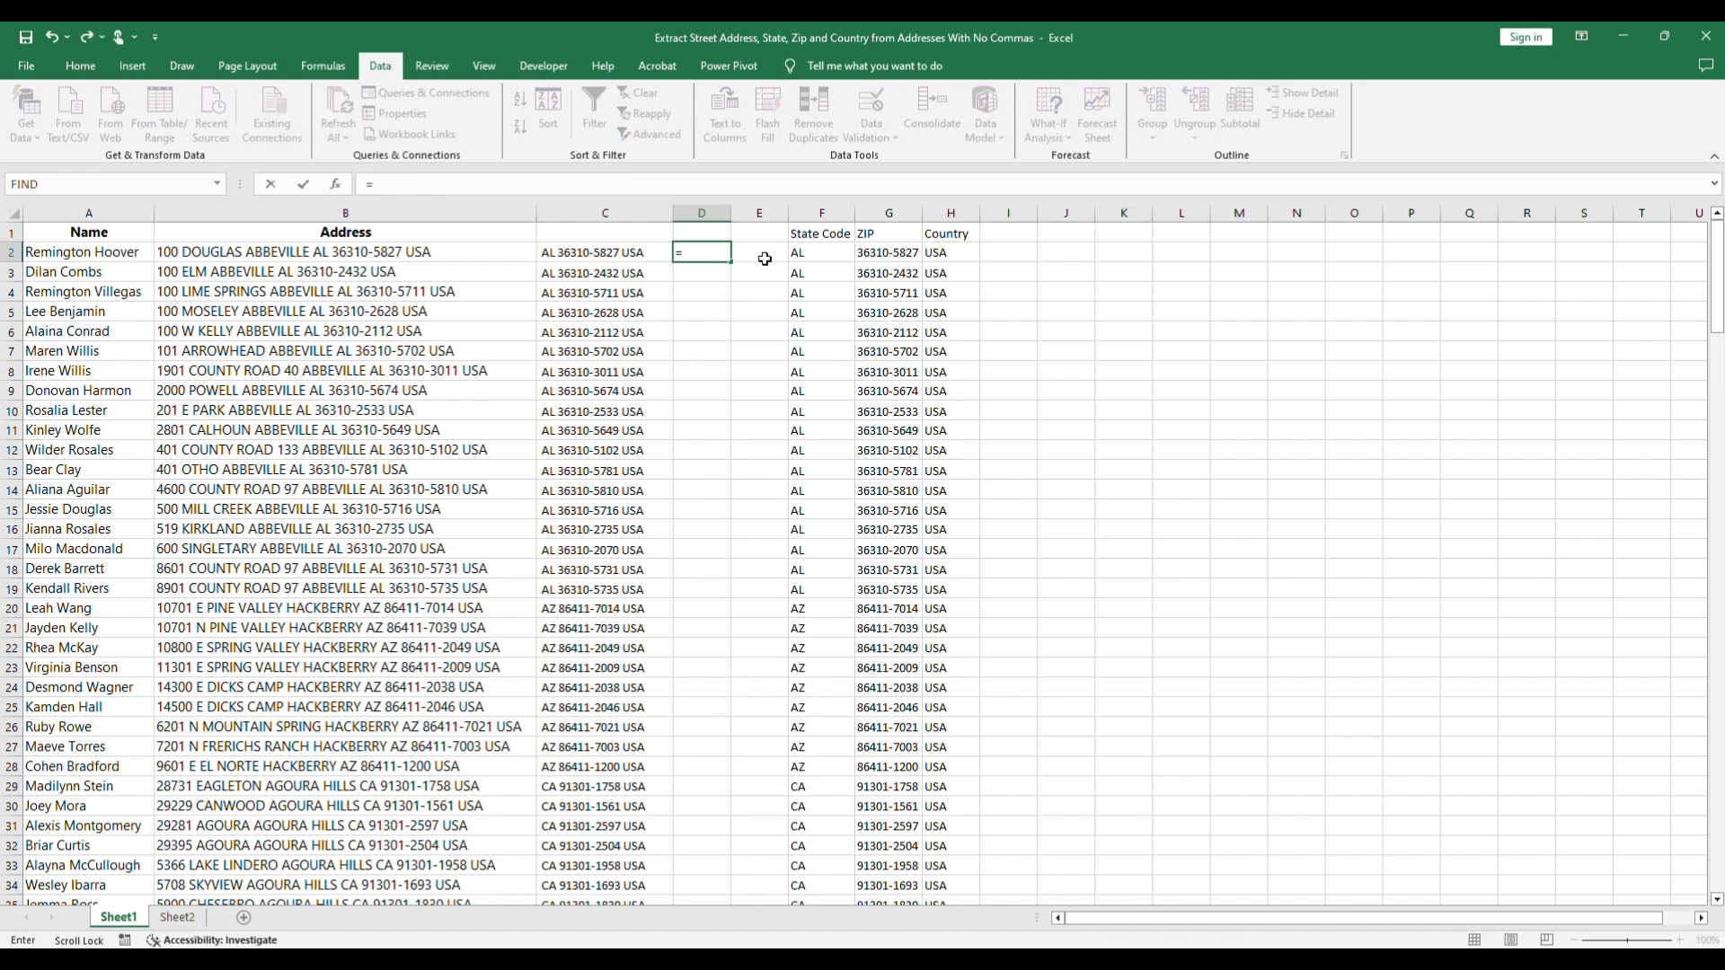
text(SUBS)
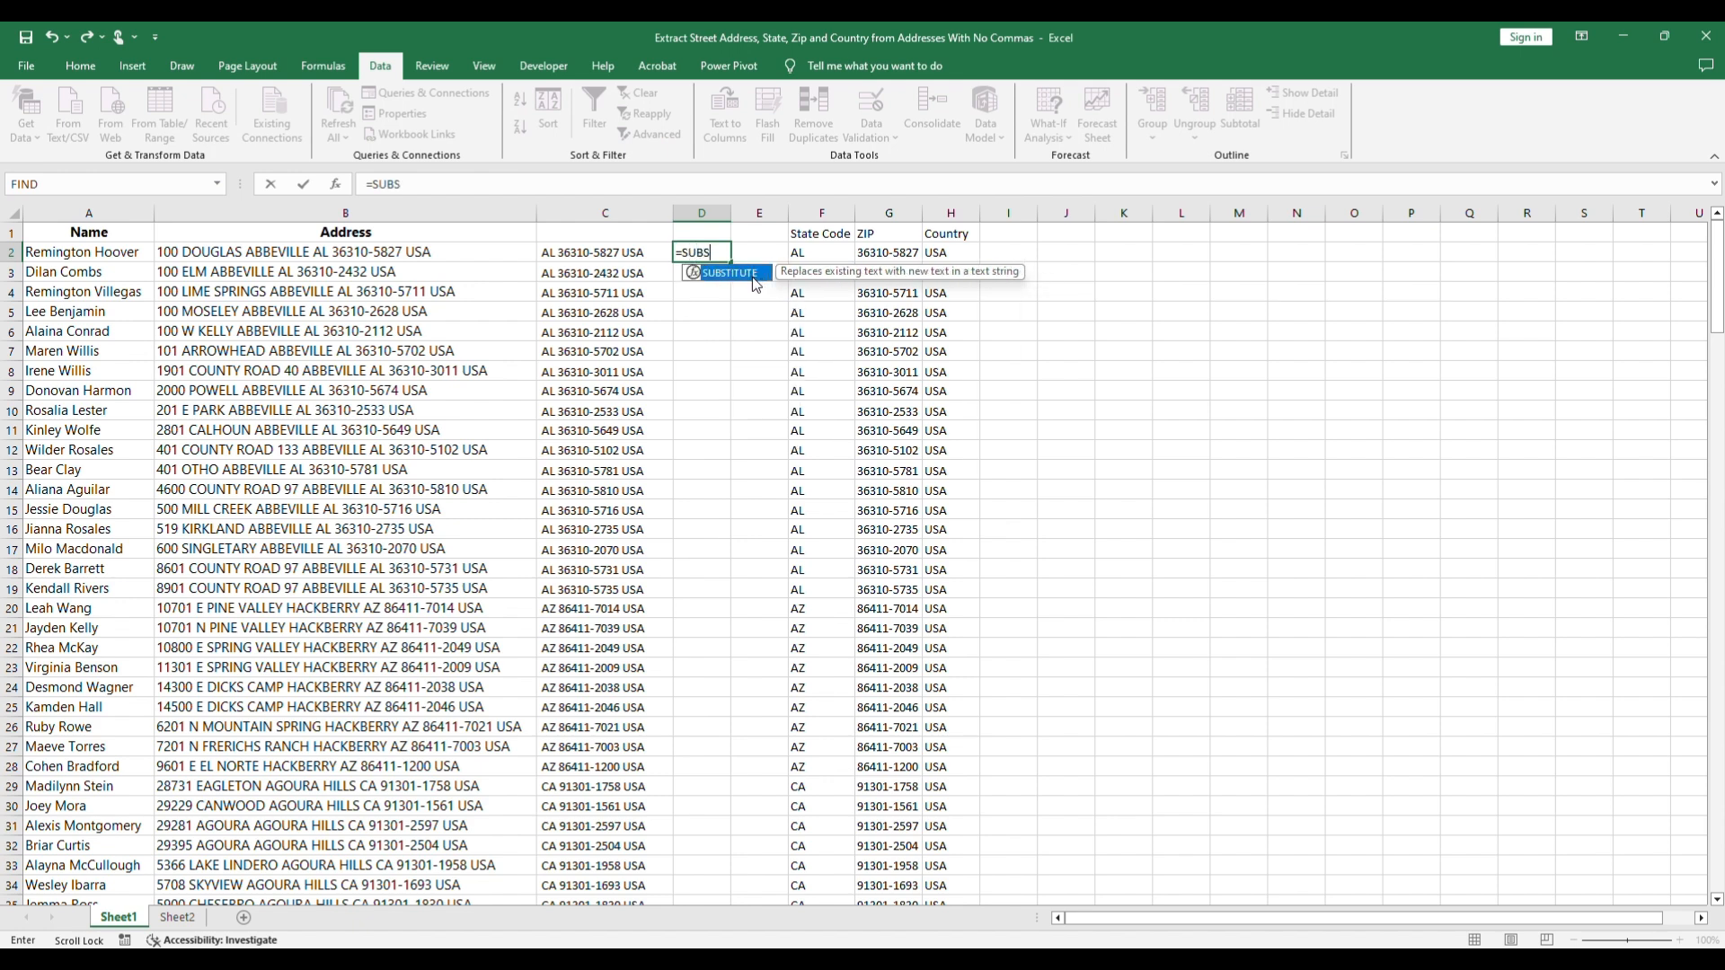
key(Tab)
click(400, 254)
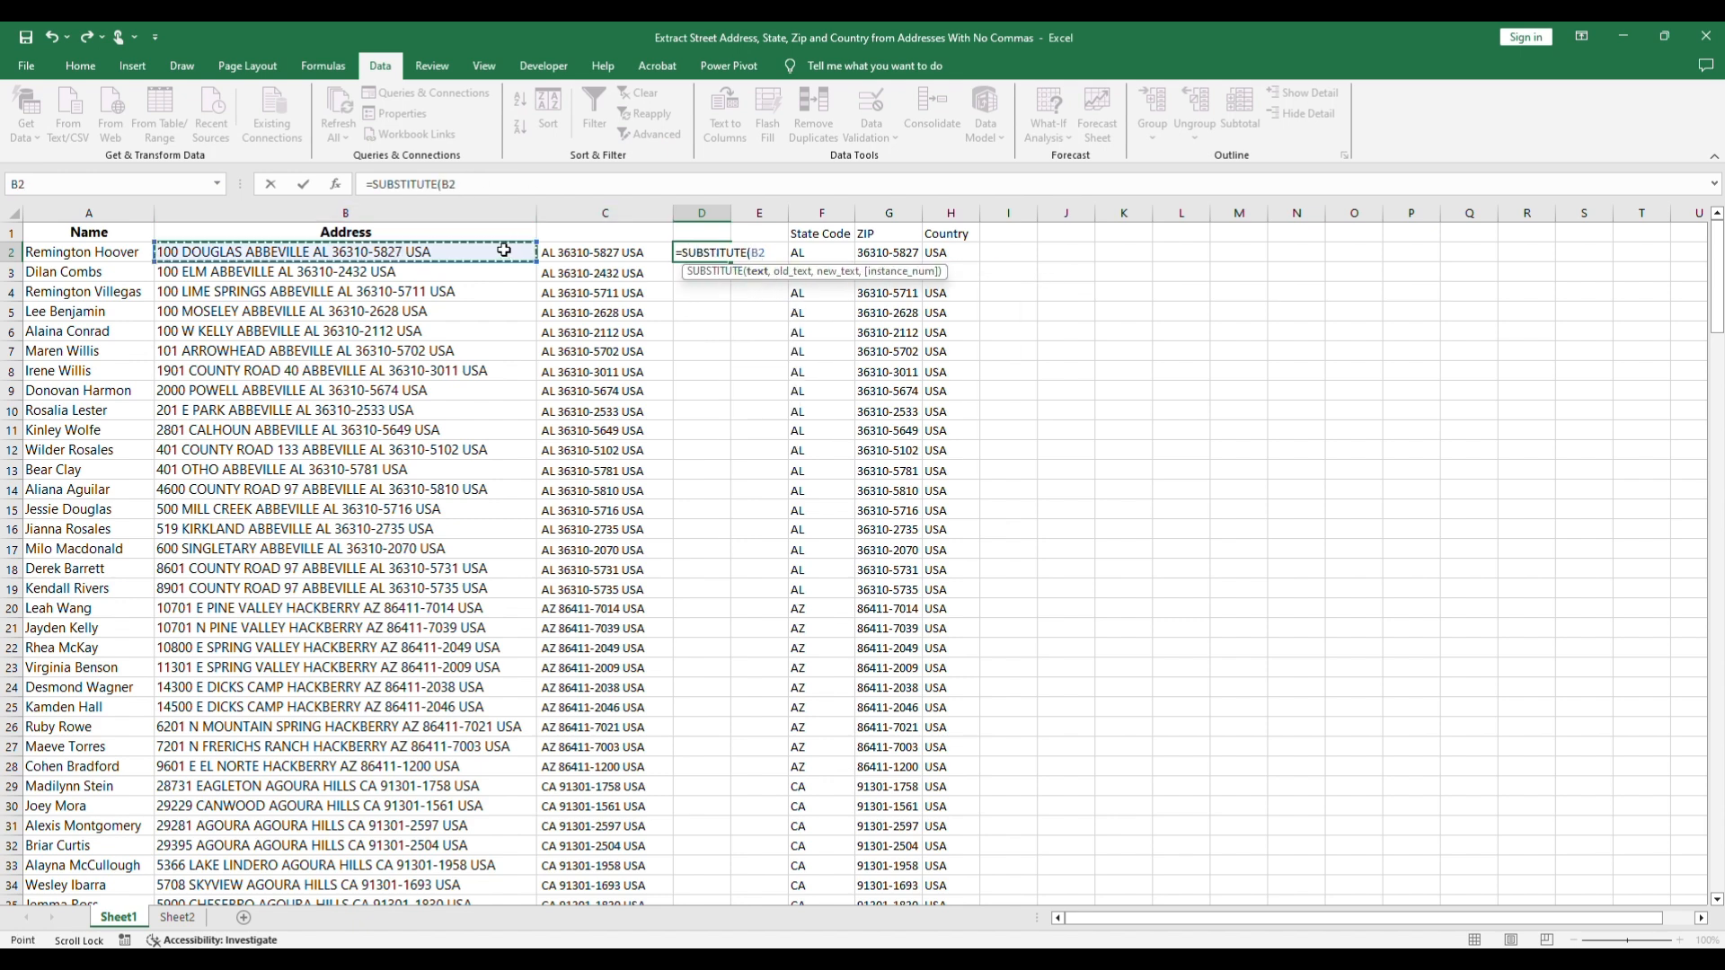
text(,)
click(629, 254)
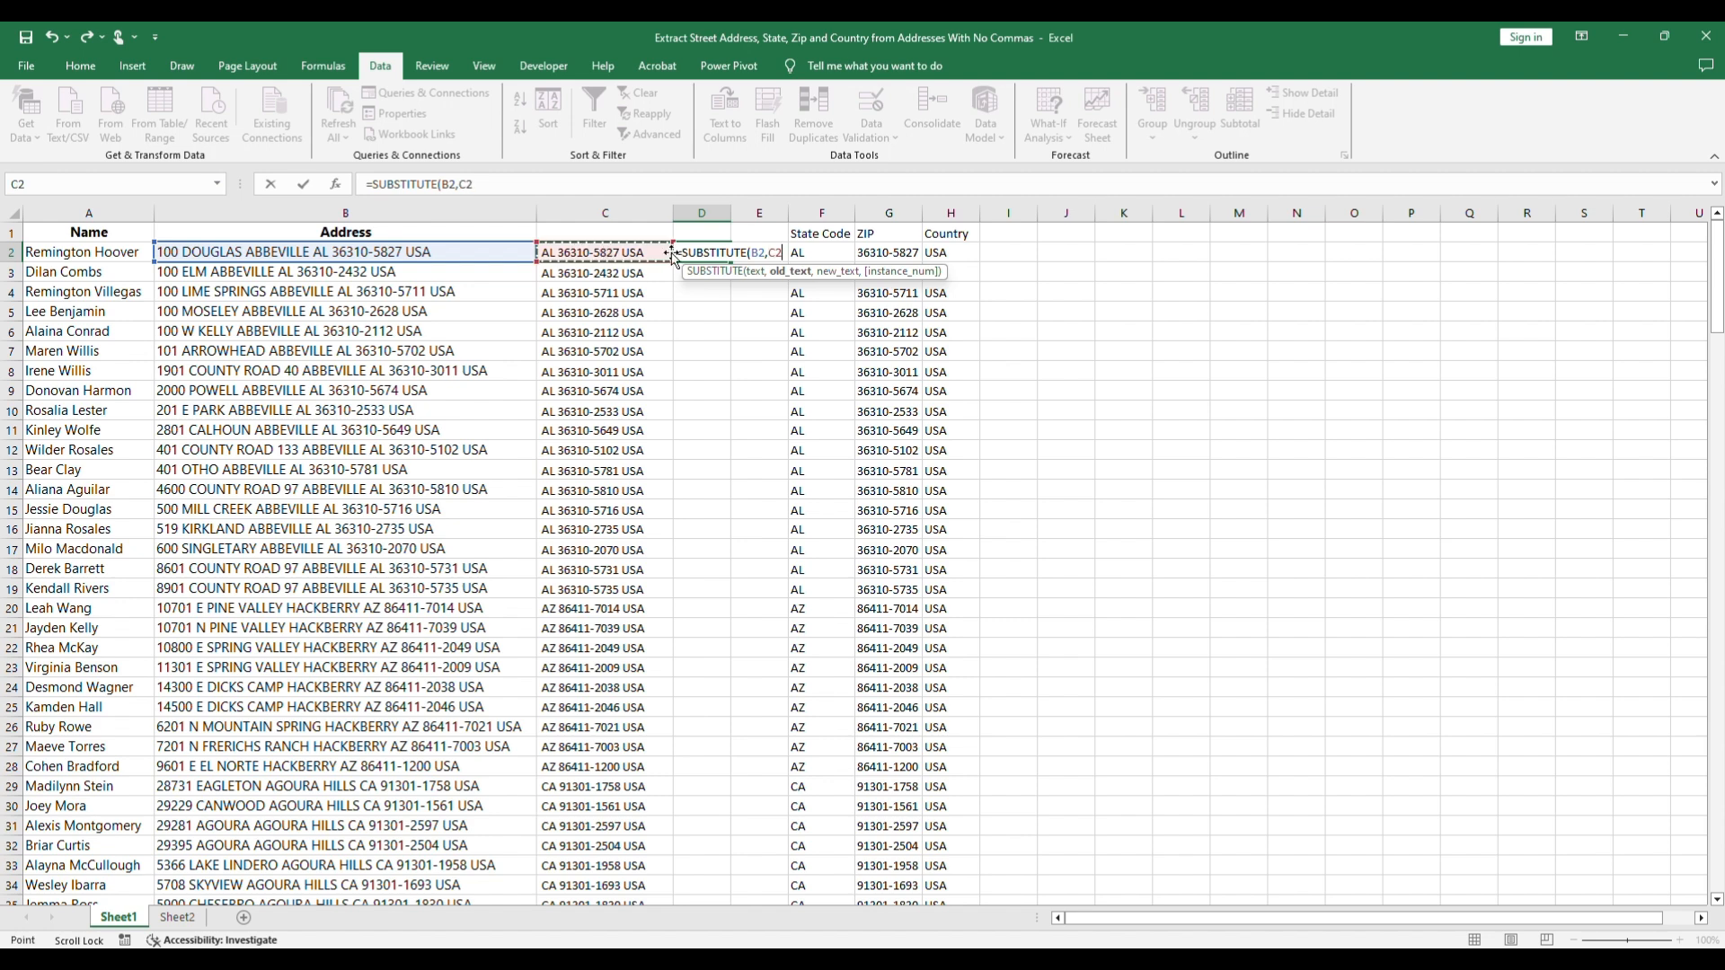
text(,"")
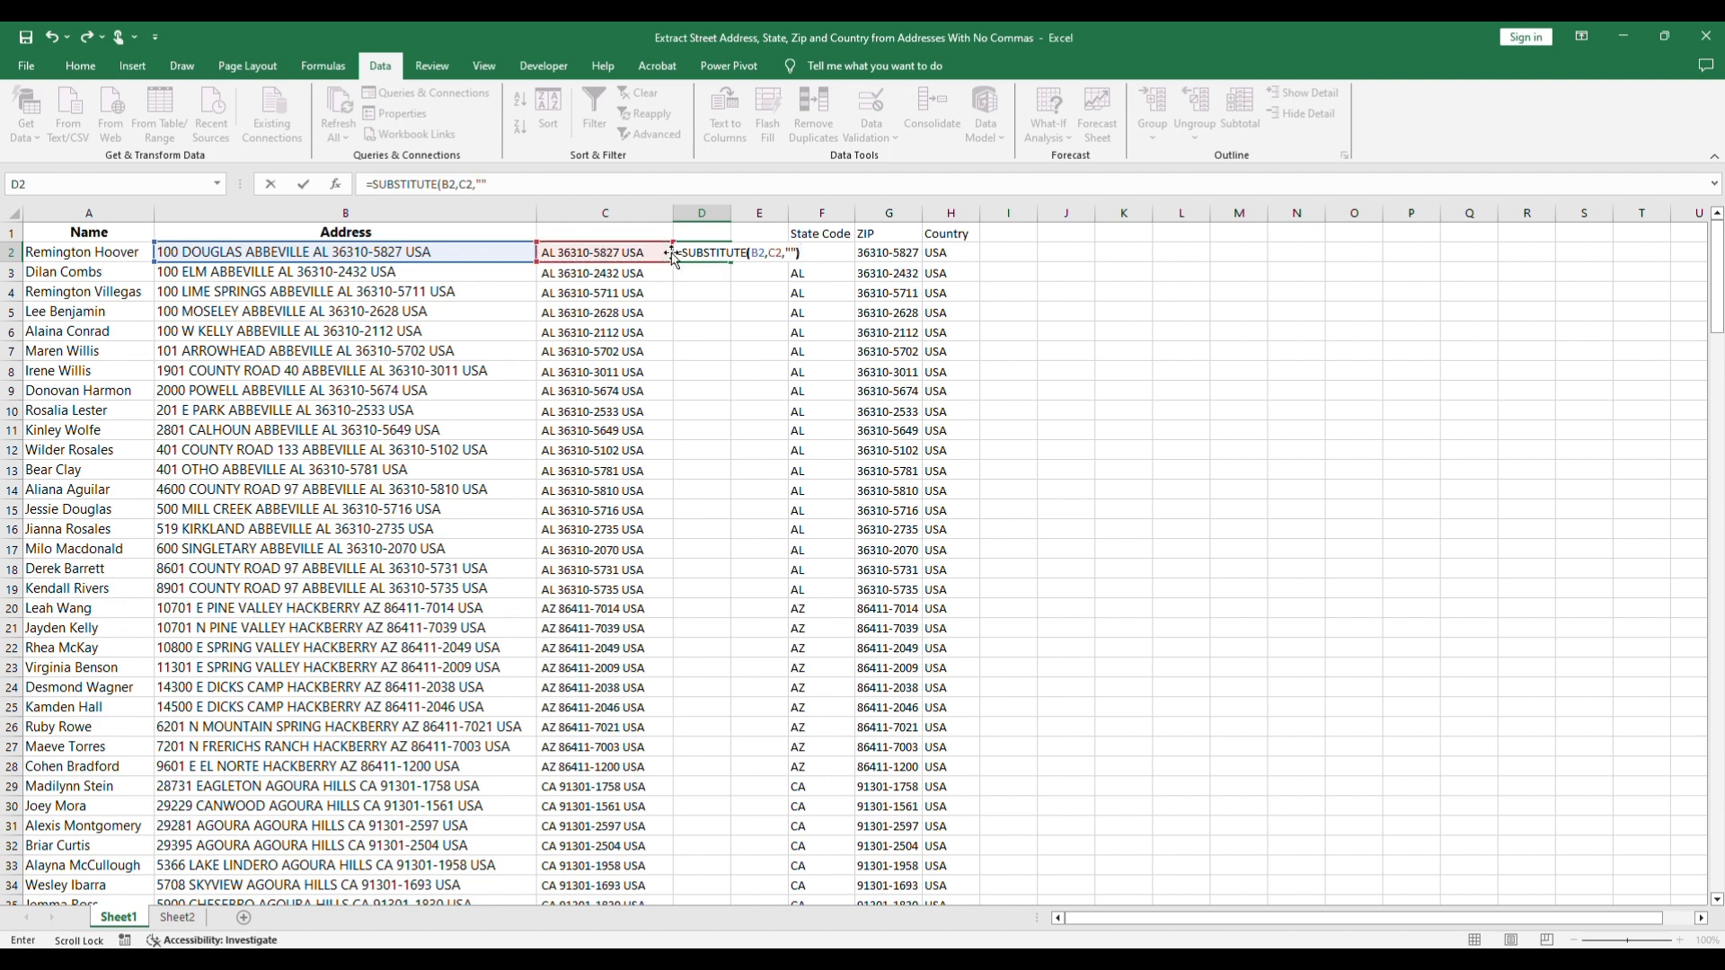
text())
key(Return)
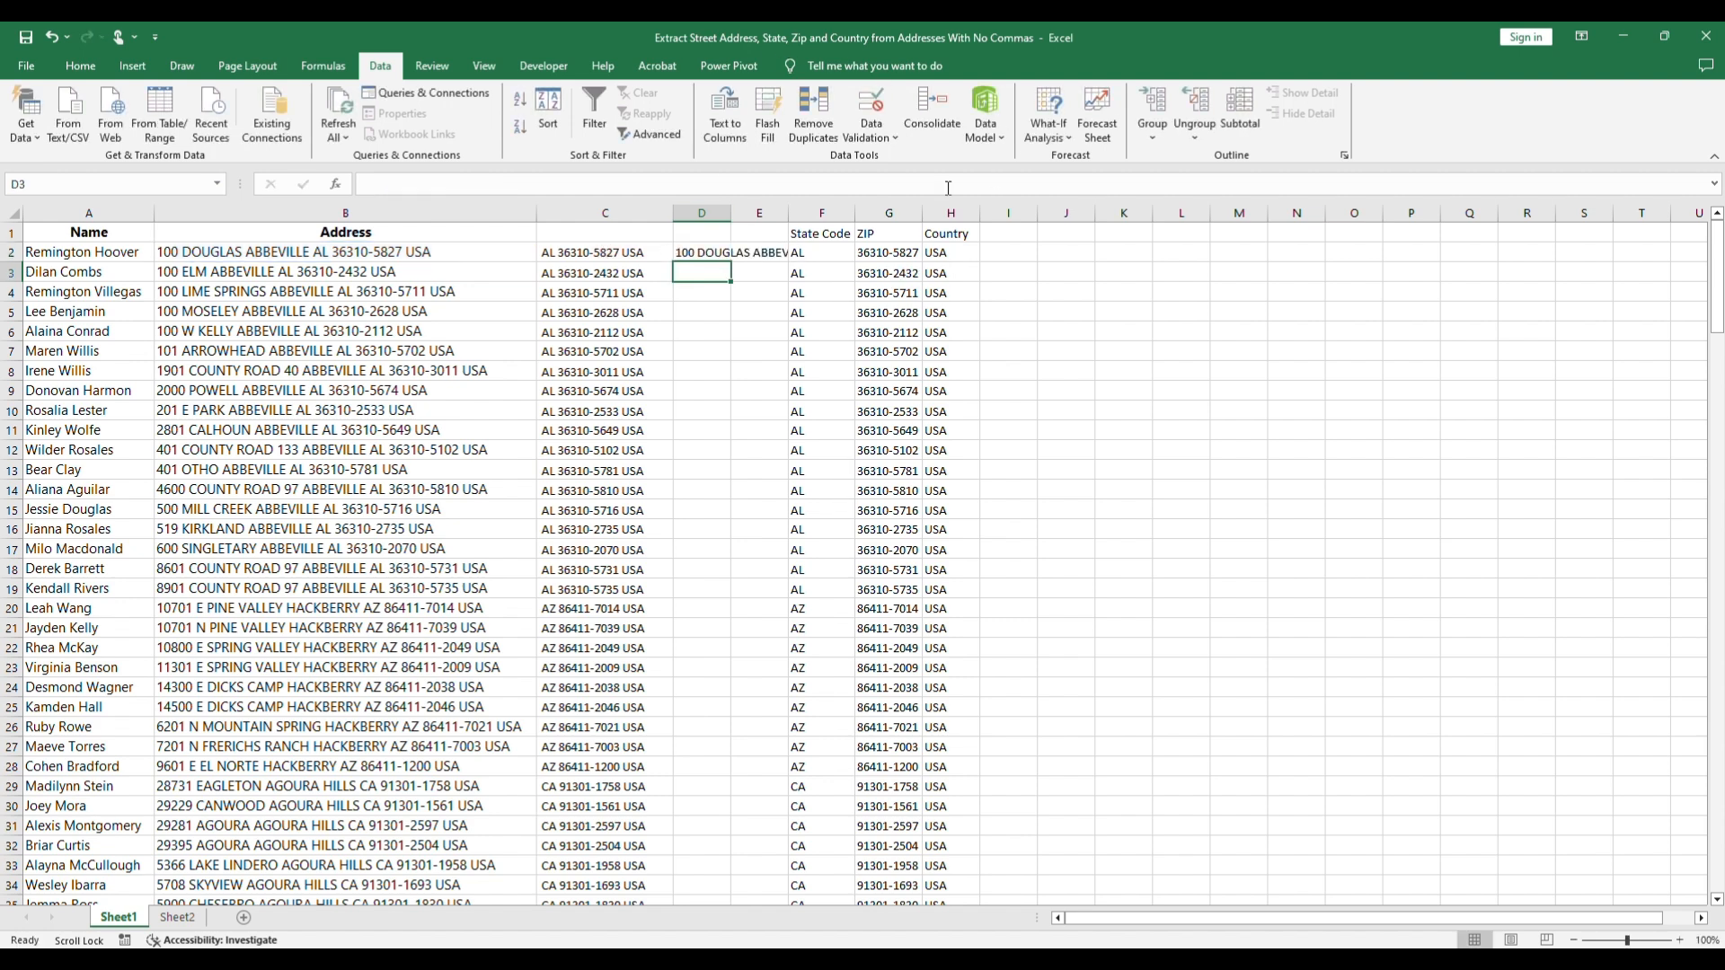
Step: Autofit column D and fill the D2 formula down to D201
double_click(731, 213)
click(1186, 253)
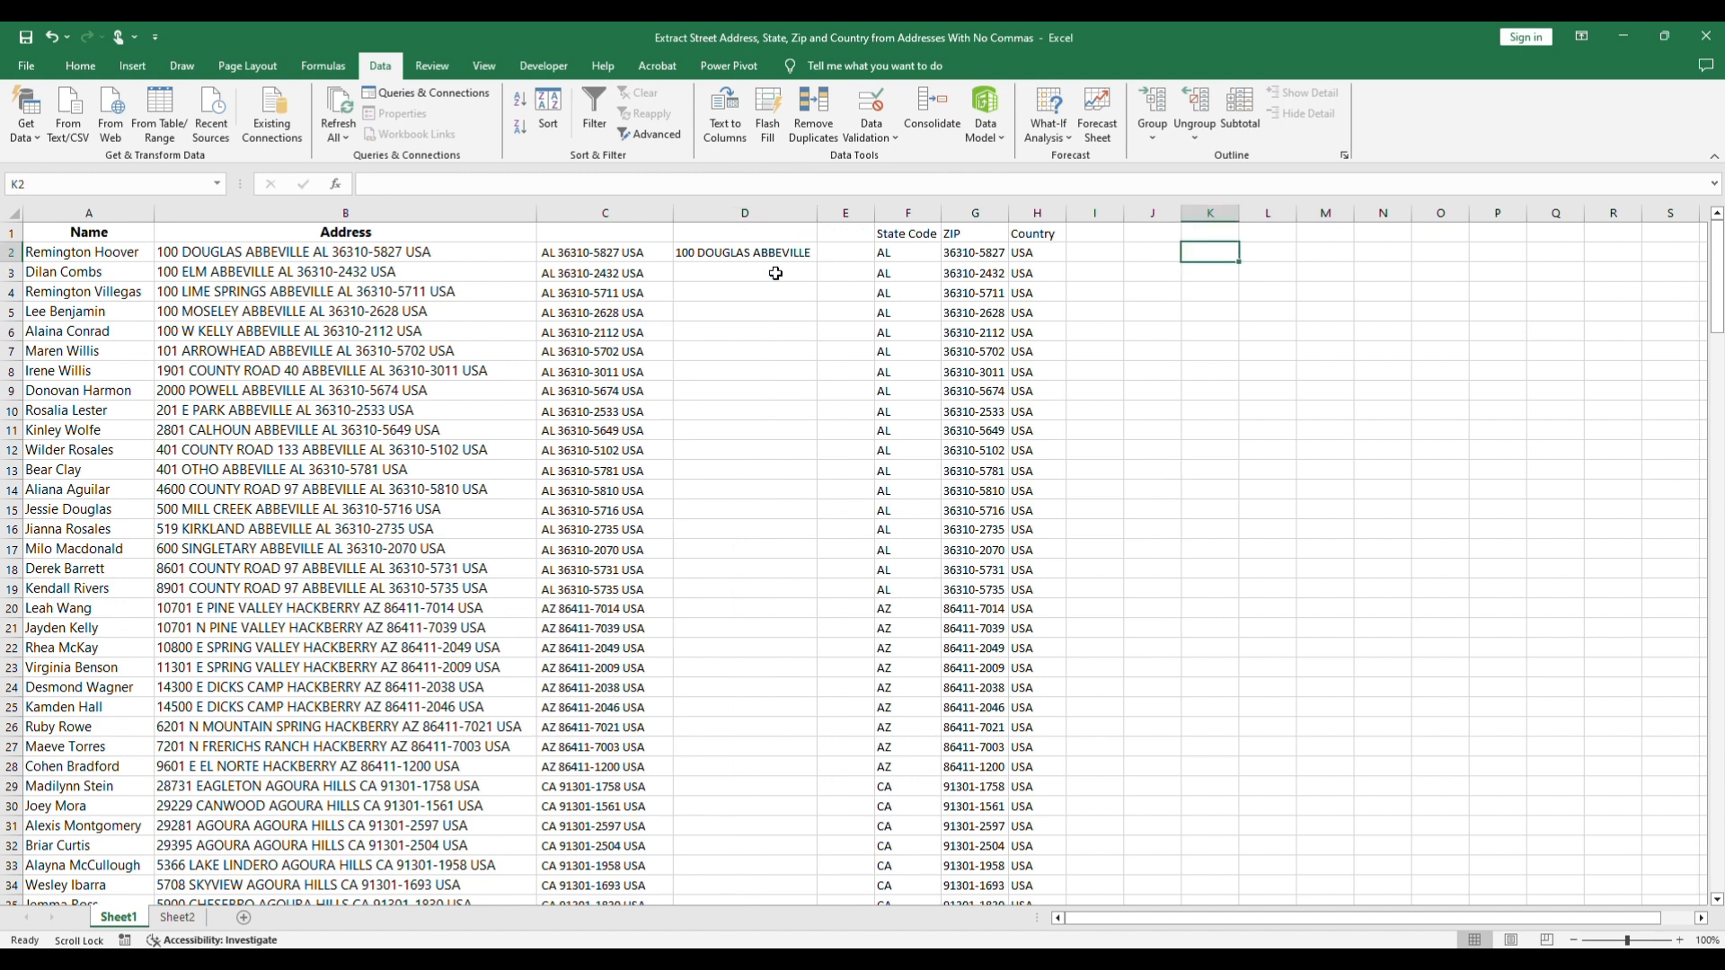
click(747, 254)
drag(816, 262, 817, 872)
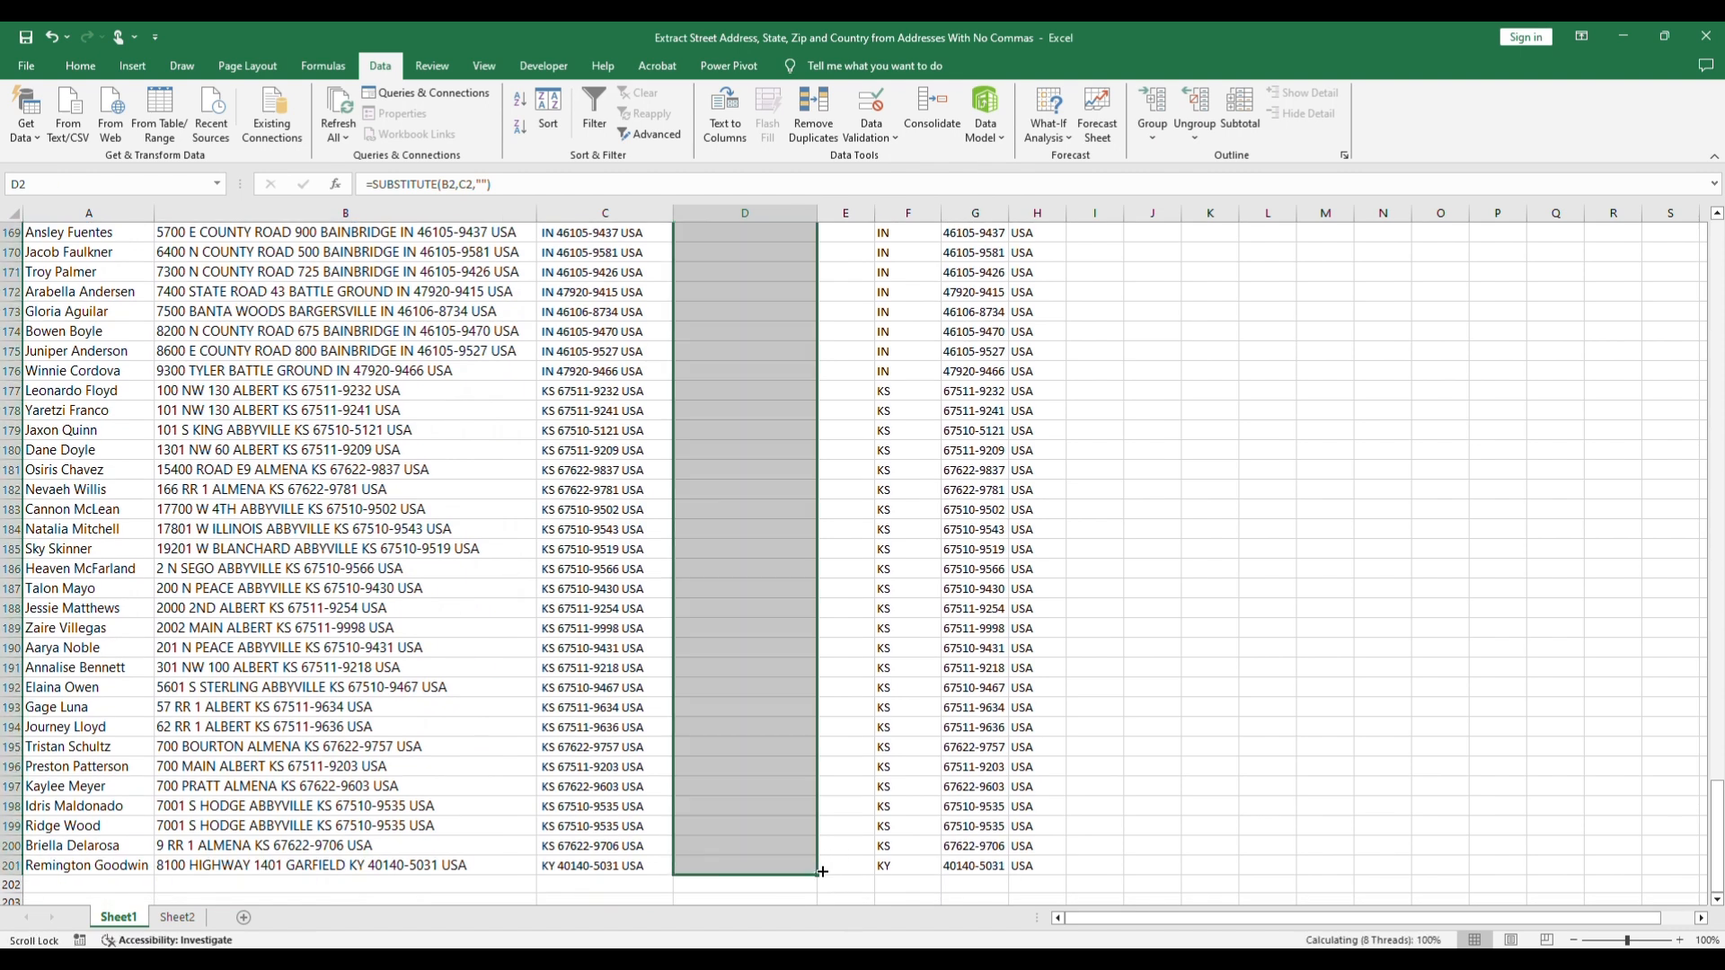
Step: Copy D2:D201 and paste it into Sheet2 from A2 as values with source formatting
key(ctrl+c)
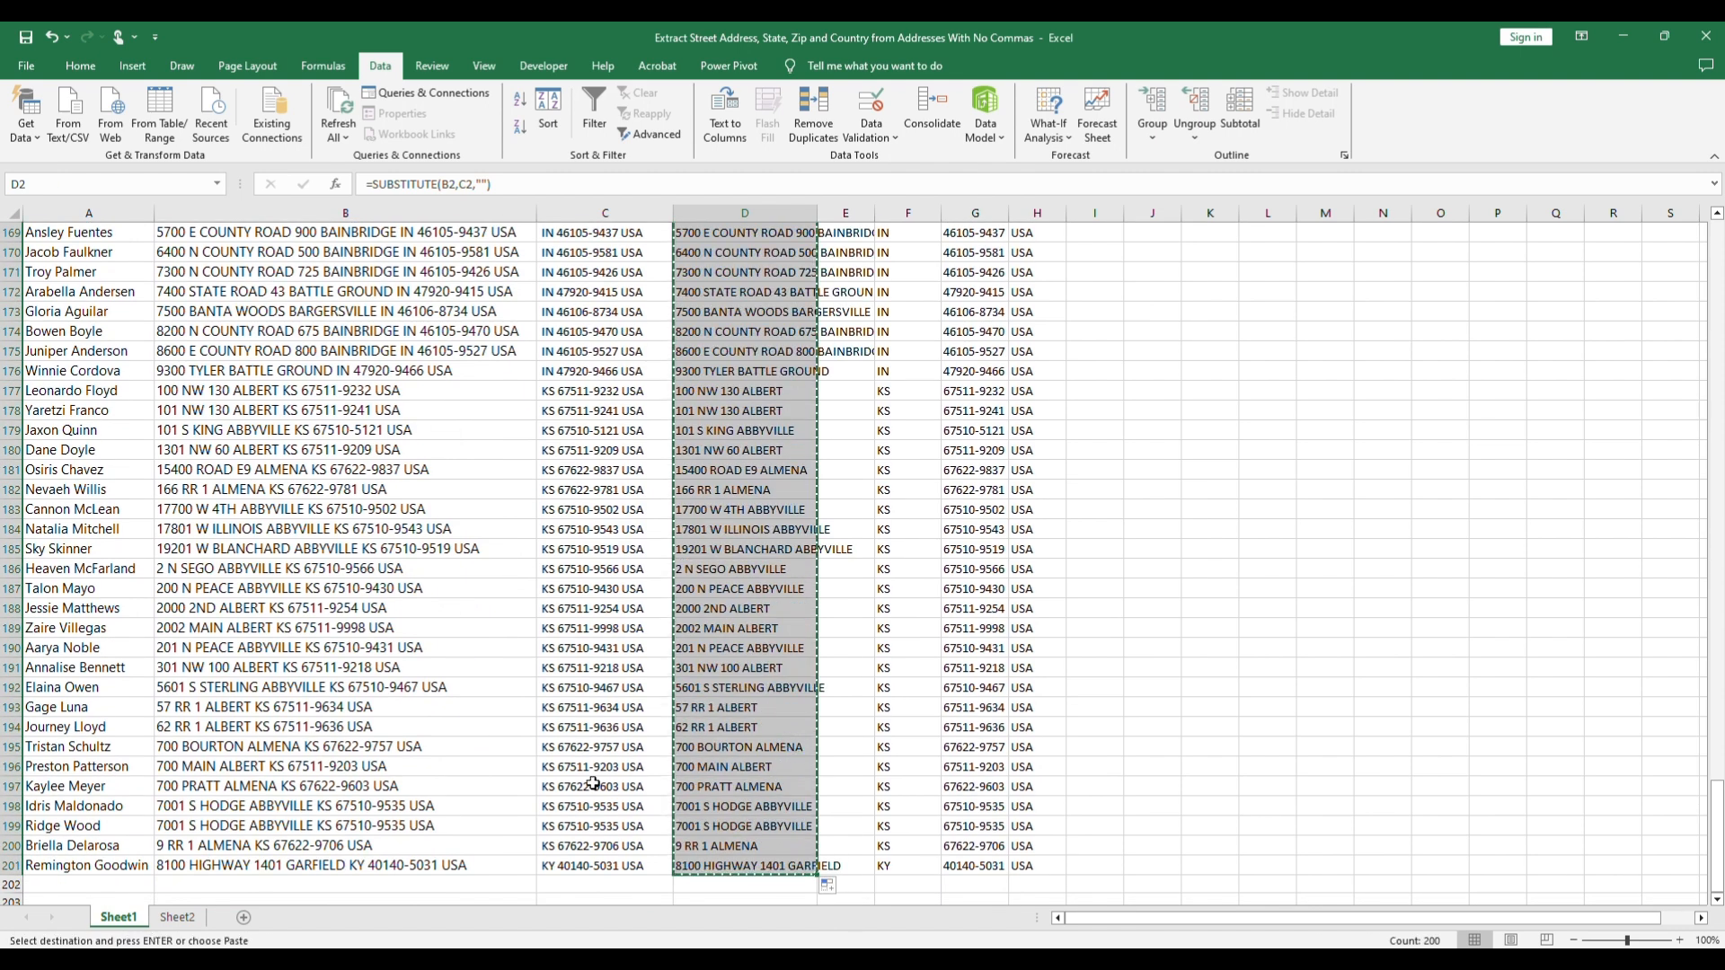
click(178, 917)
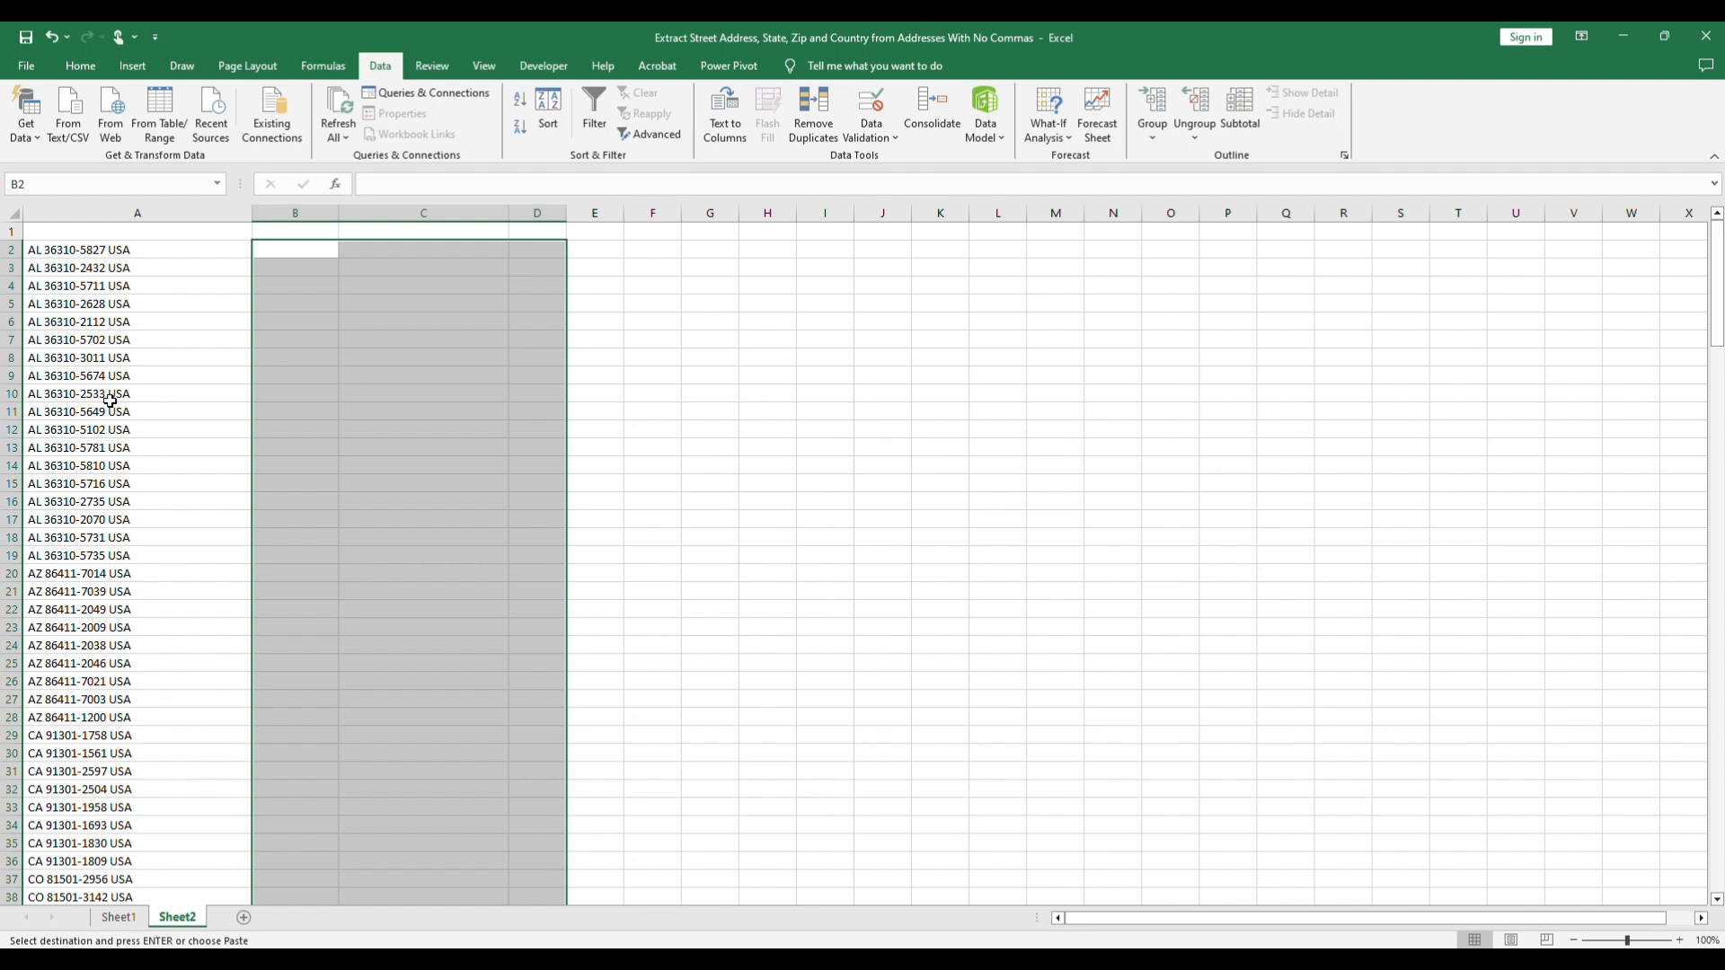
click(90, 246)
key(ctrl+v)
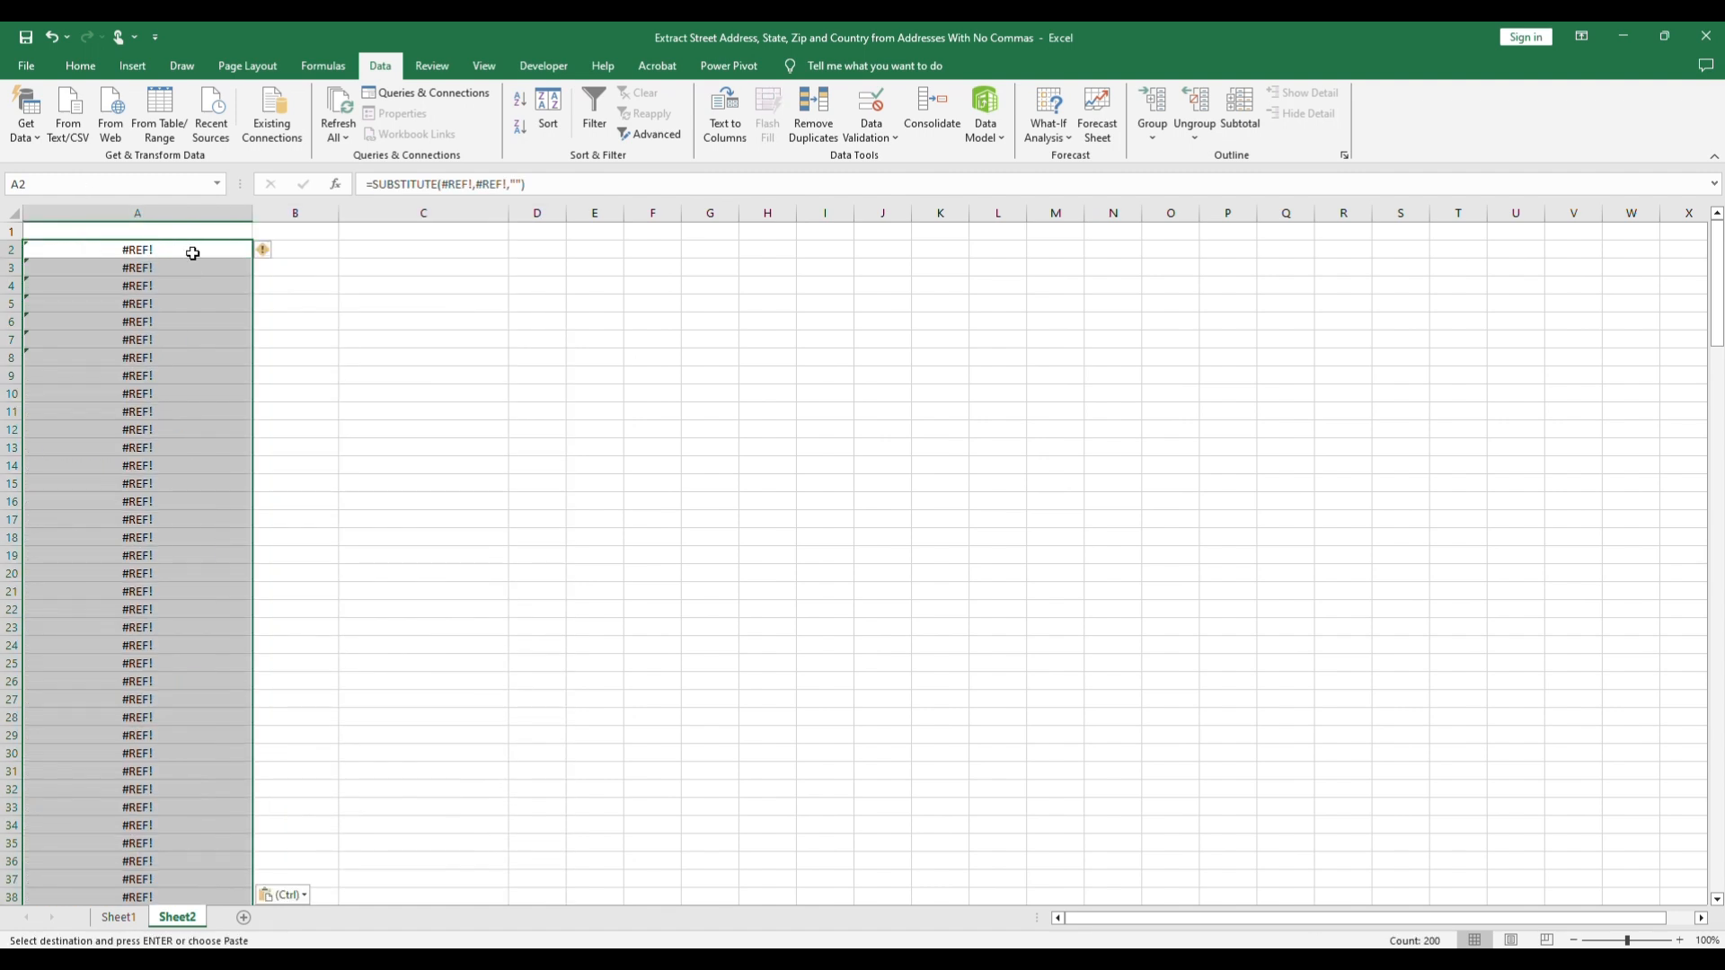
right_click(231, 247)
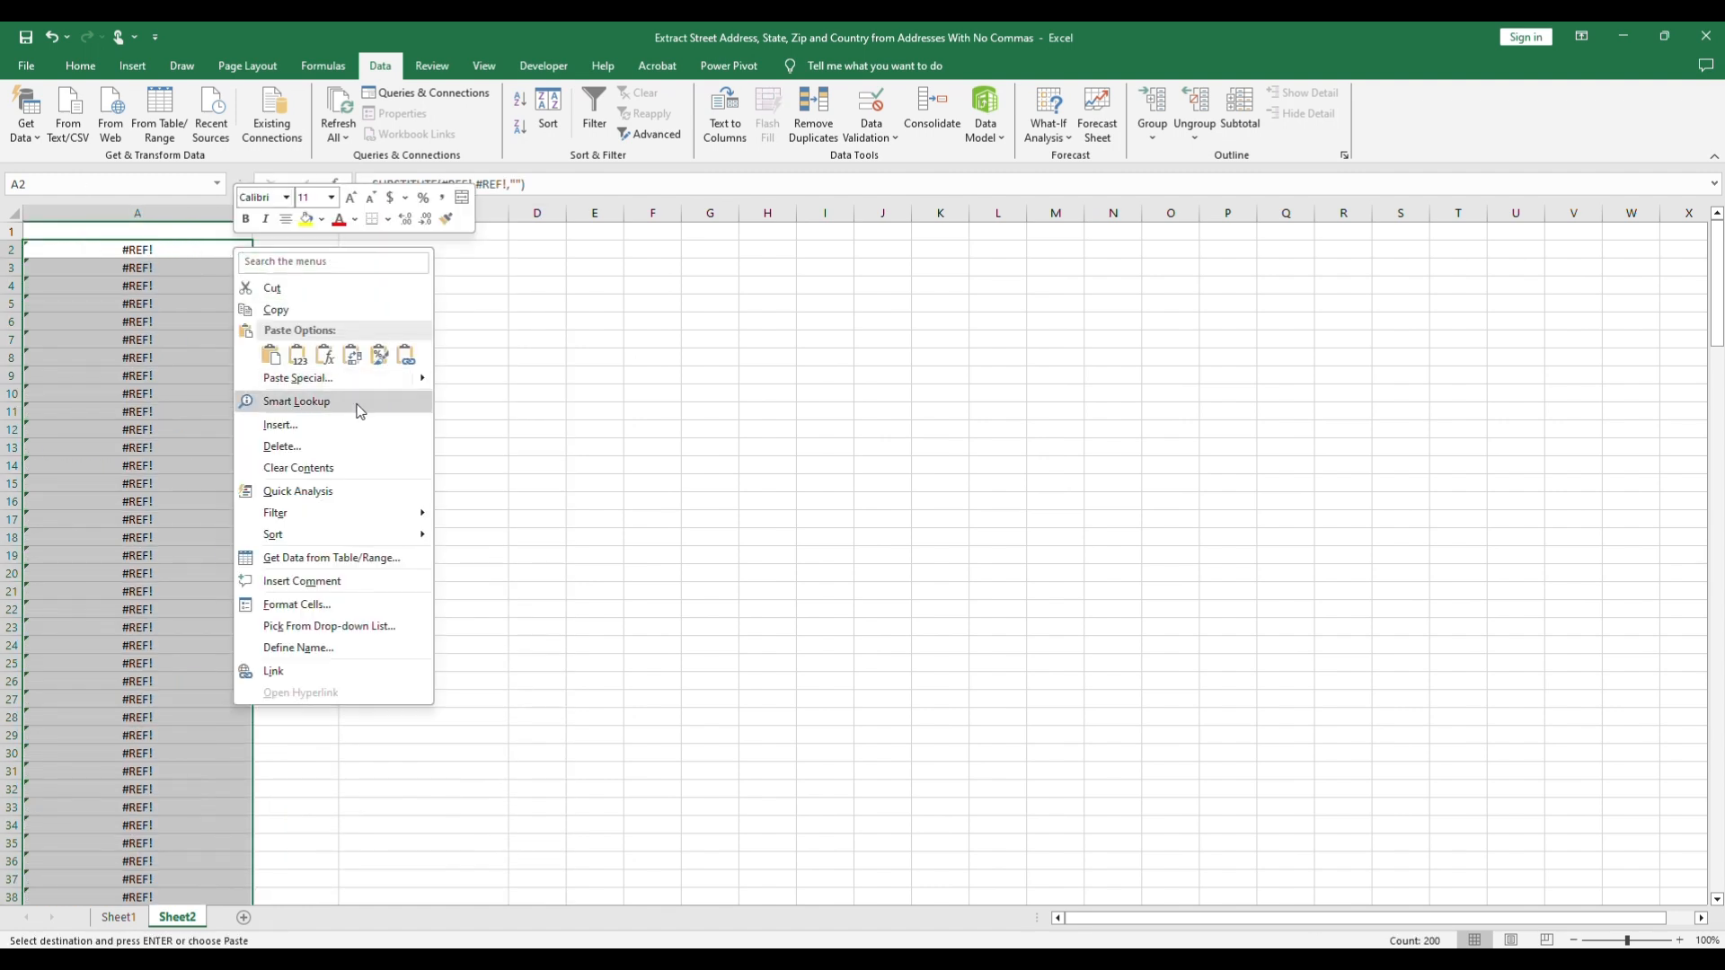
mouse_move(432, 382)
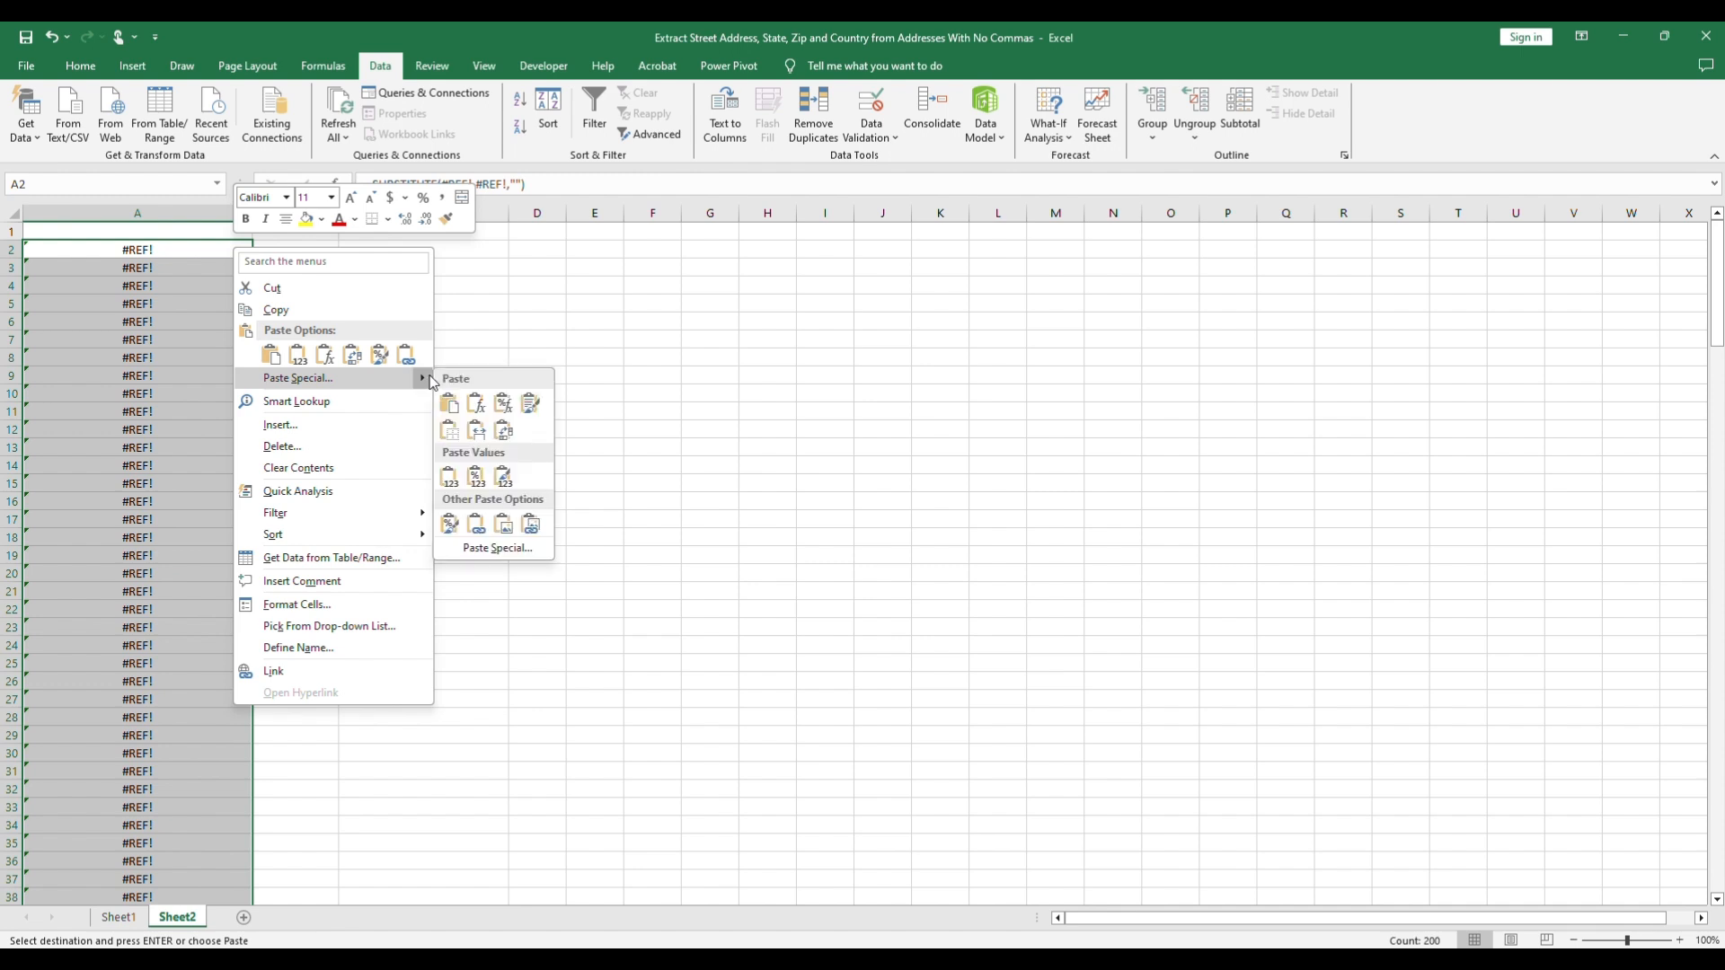
click(504, 475)
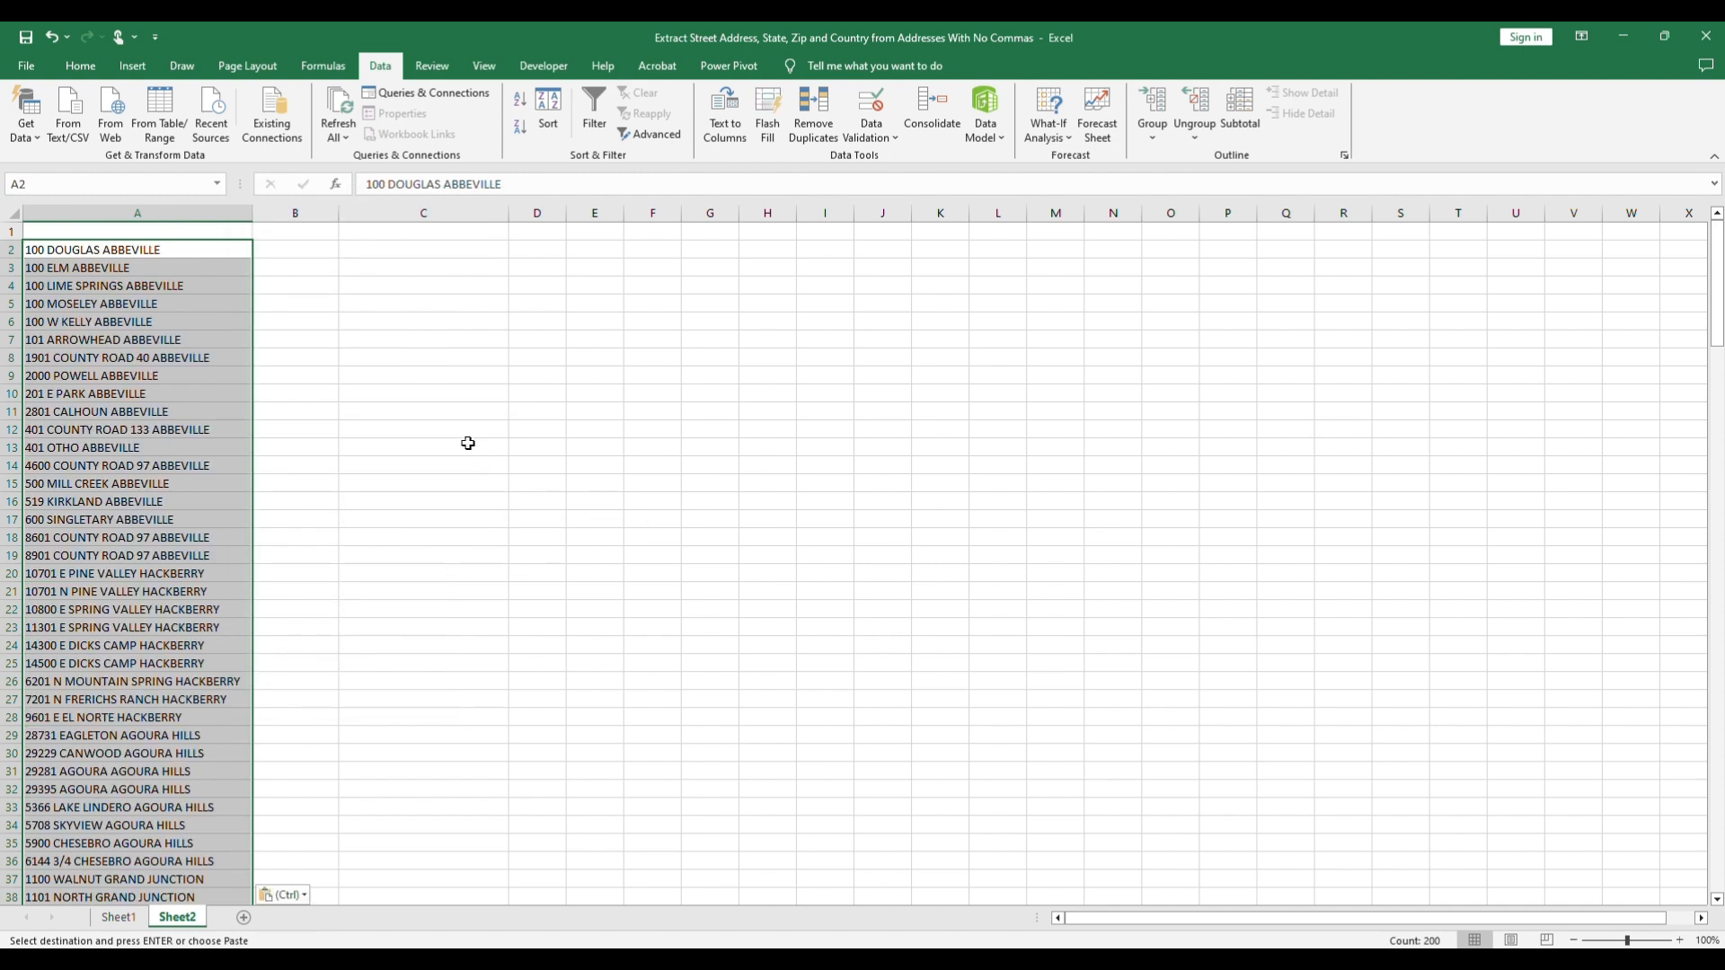
Step: Enter =SUBSTITUTE(A2, " ", "#") in B2 of Sheet2 to replace the spaces with # signs
click(310, 255)
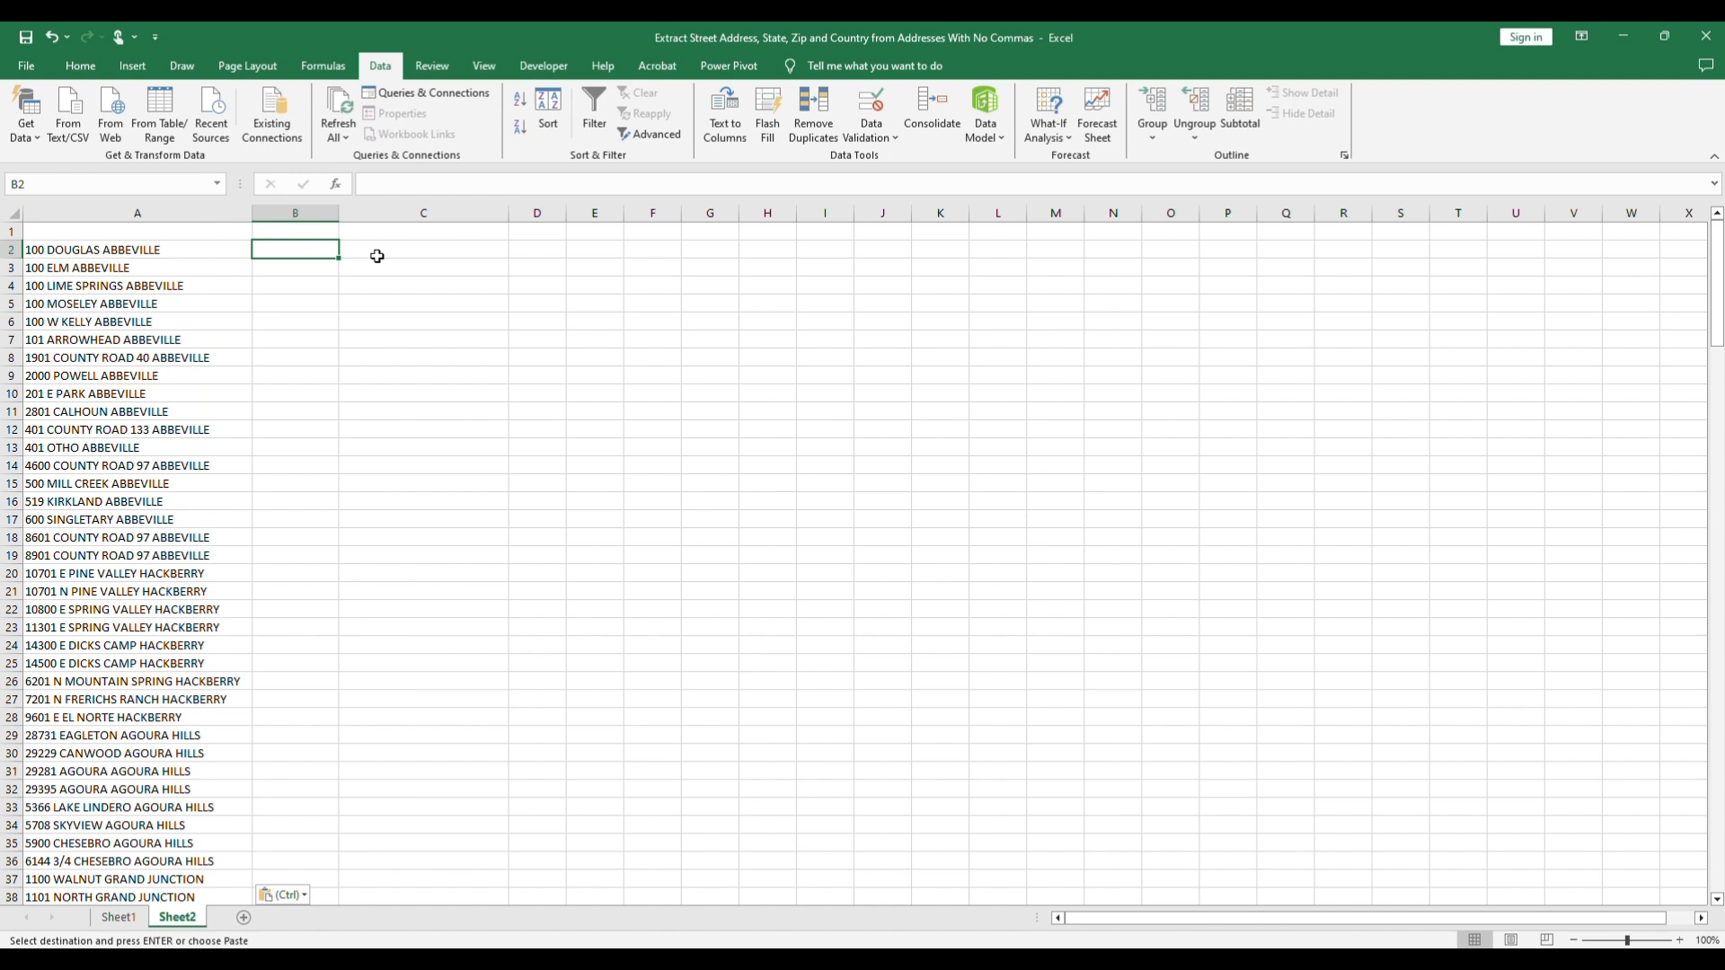
text(=)
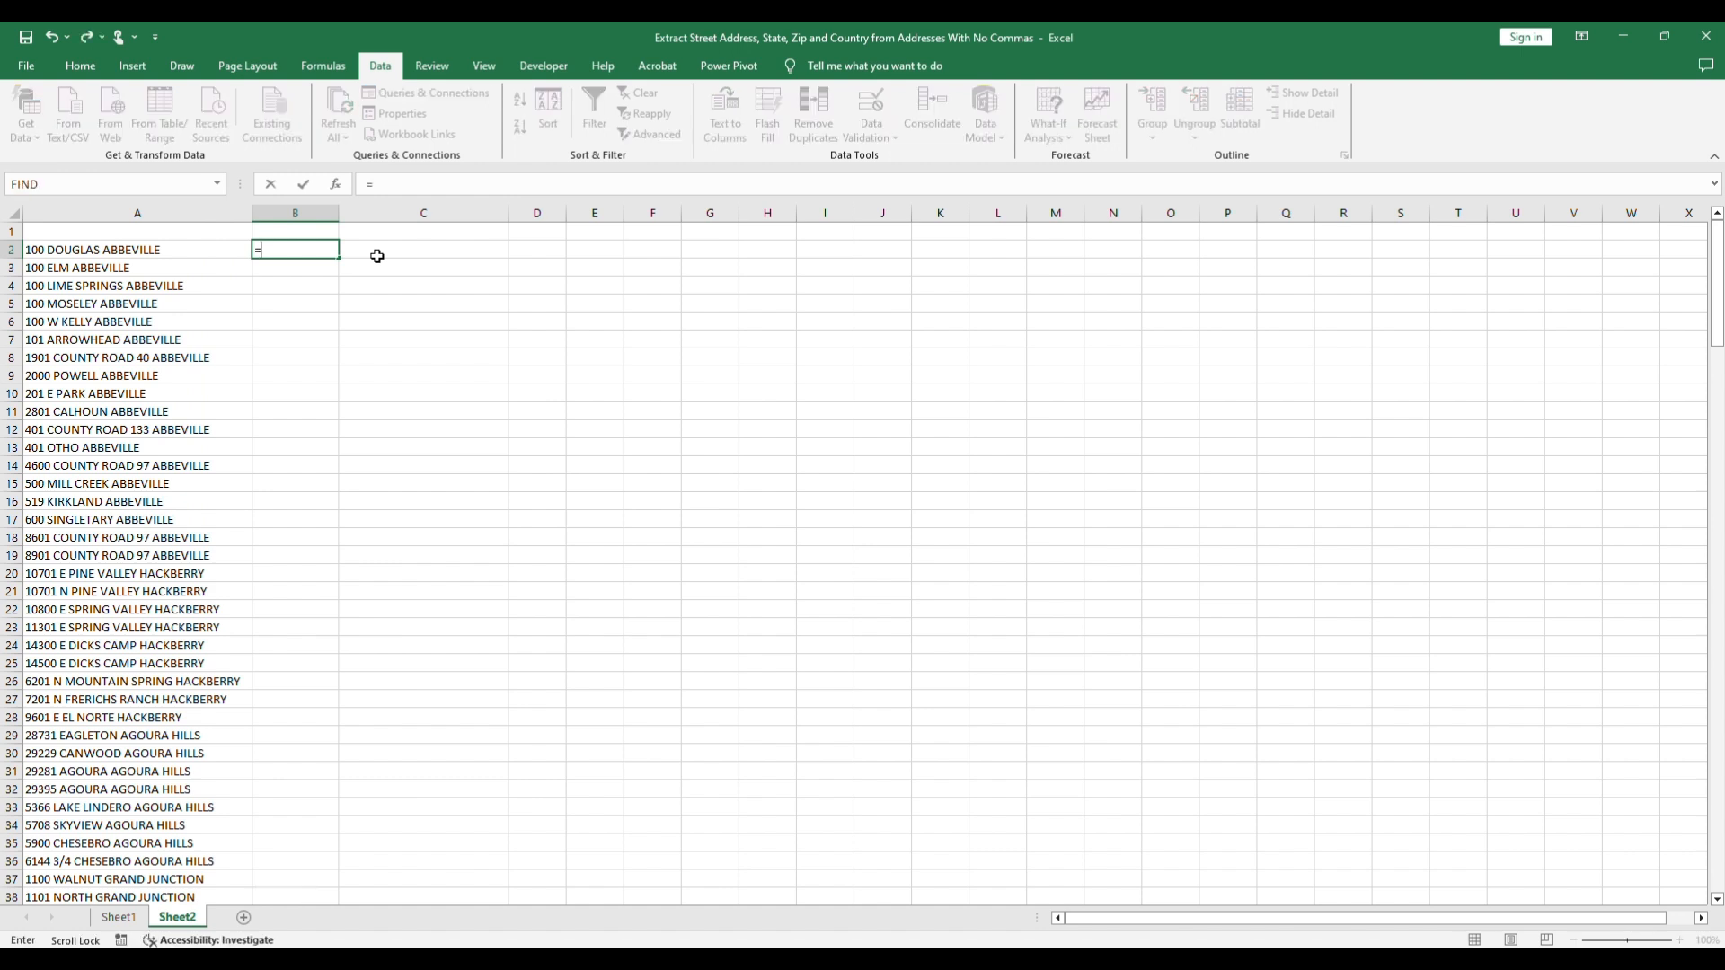
text(SUBS)
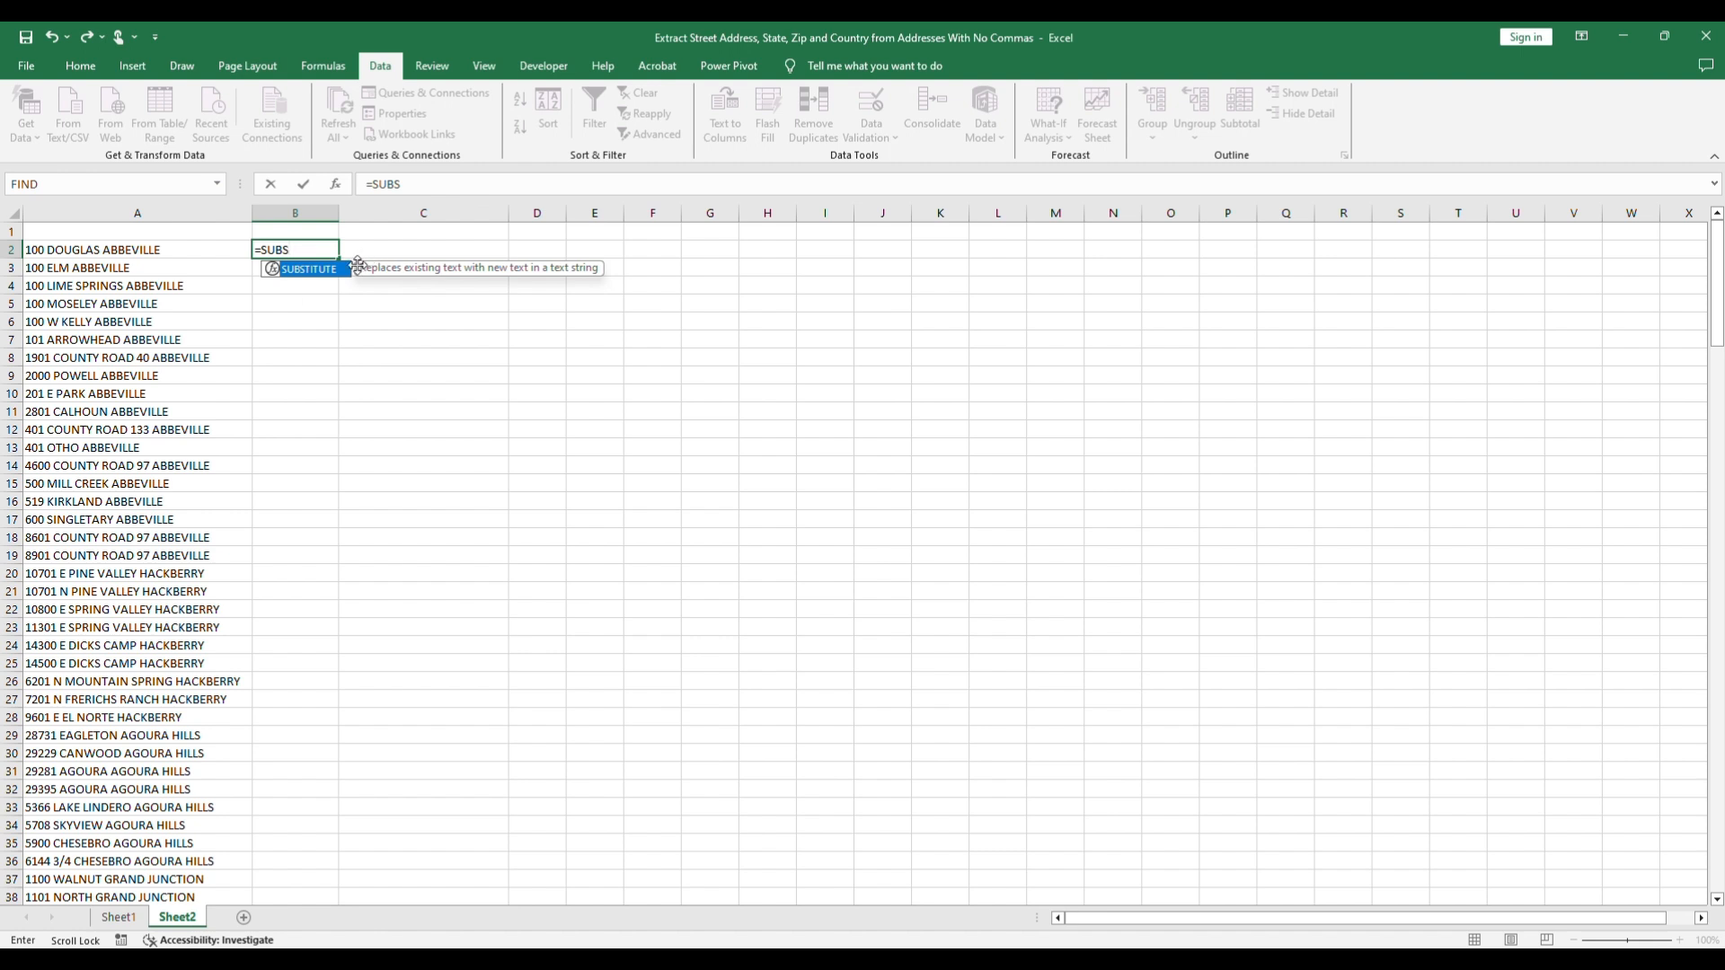
key(Tab)
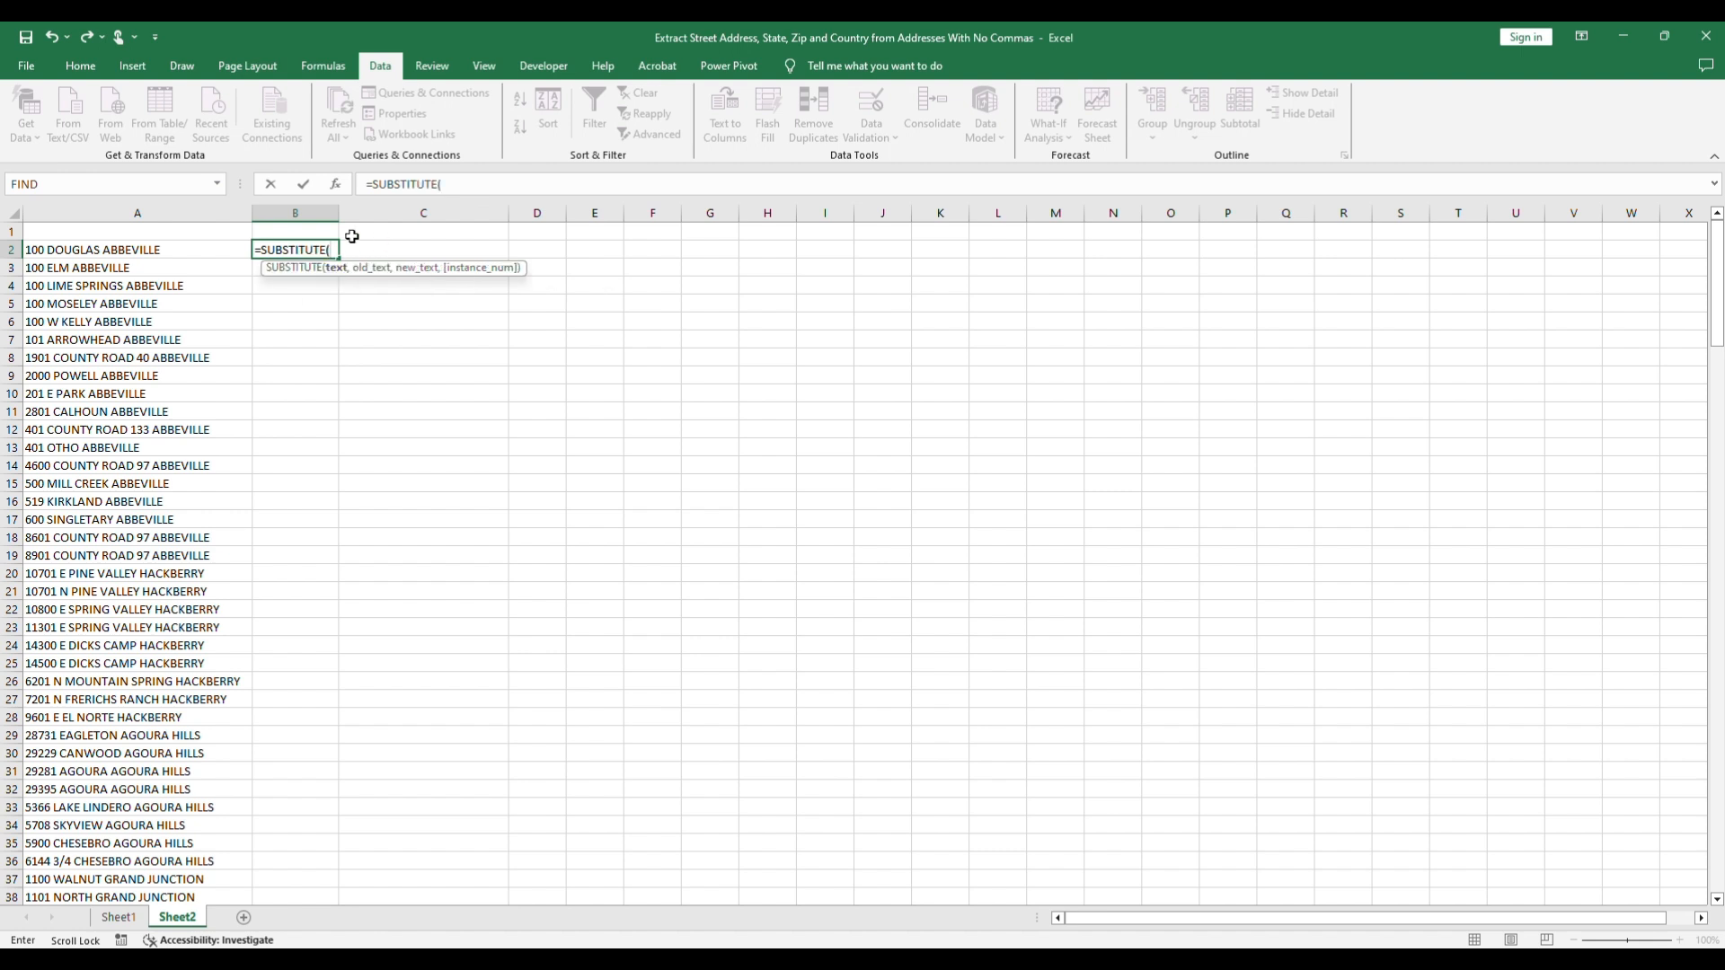
click(224, 248)
text(,)
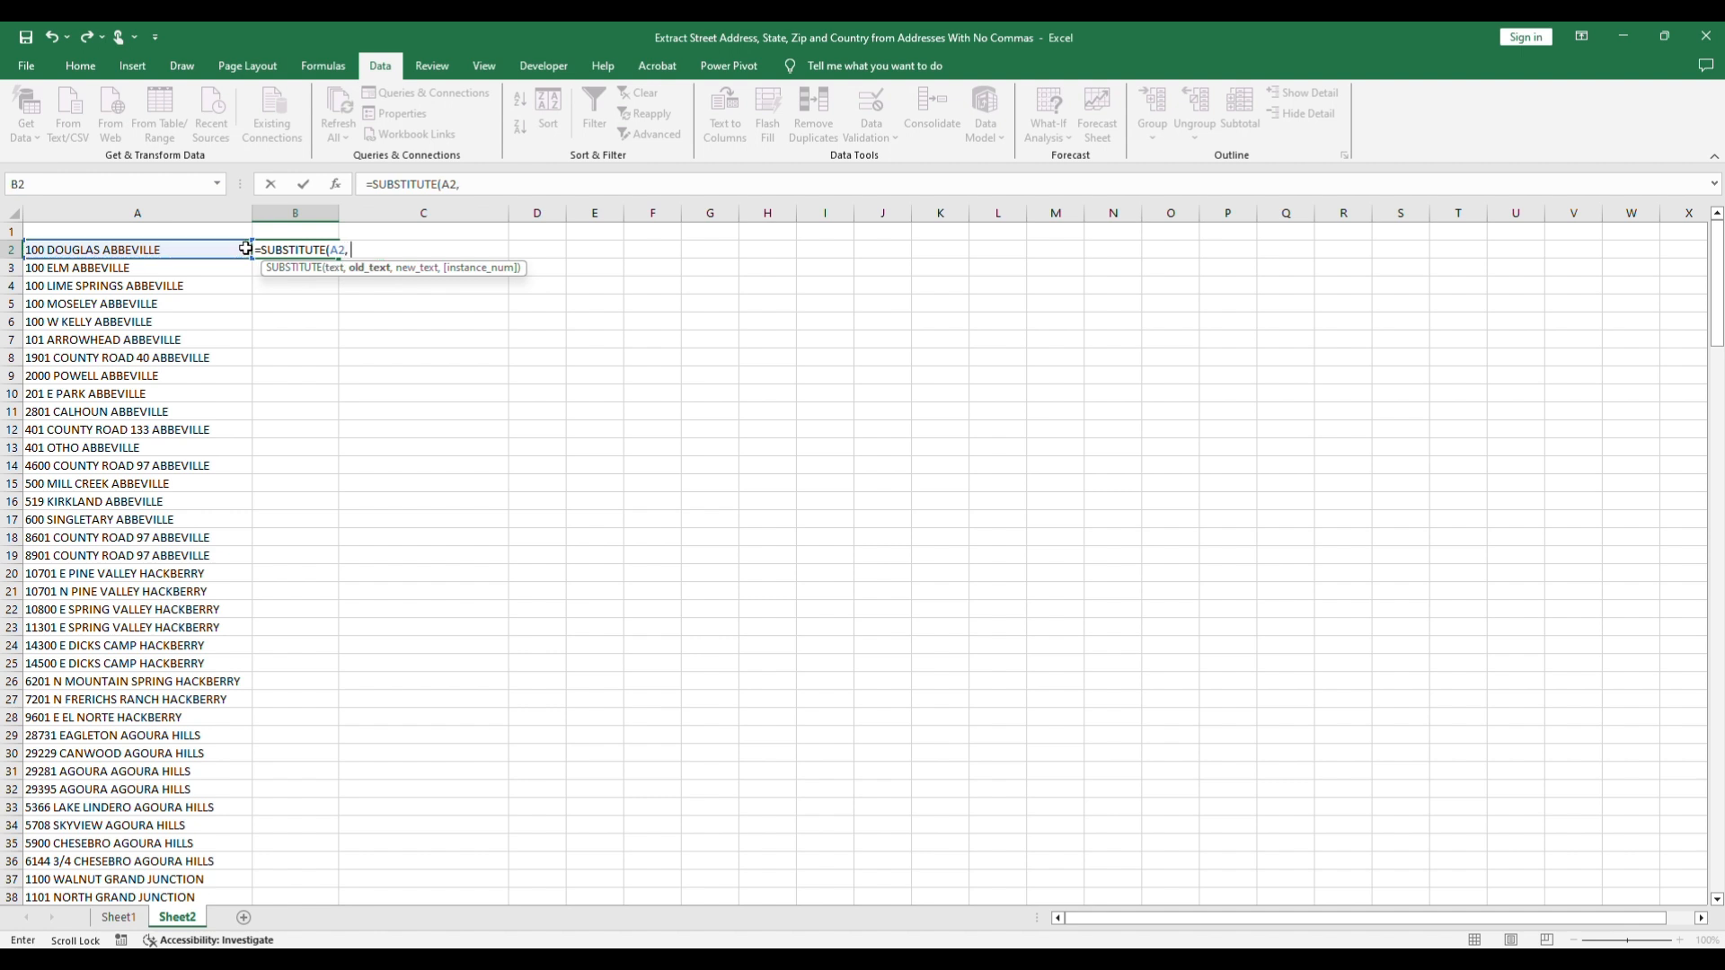
text( " ", "#"))
key(Return)
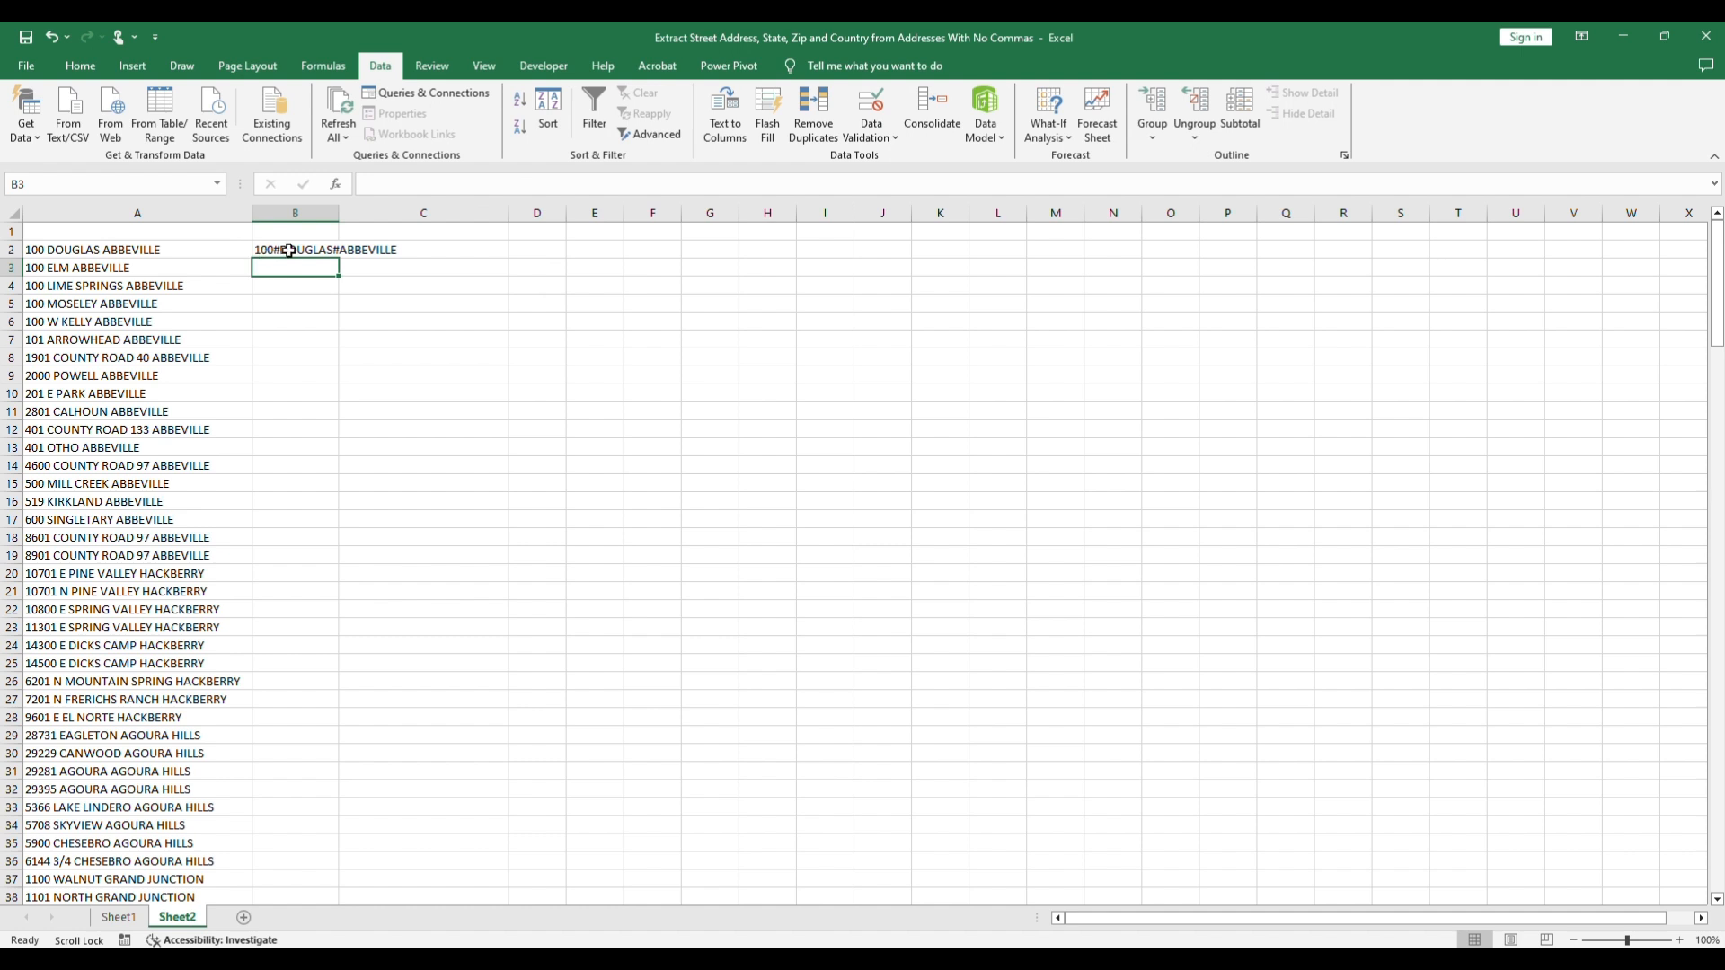
Step: Replace the "#" argument in the B2 formula with REPT(" ", 50)
click(290, 251)
click(505, 184)
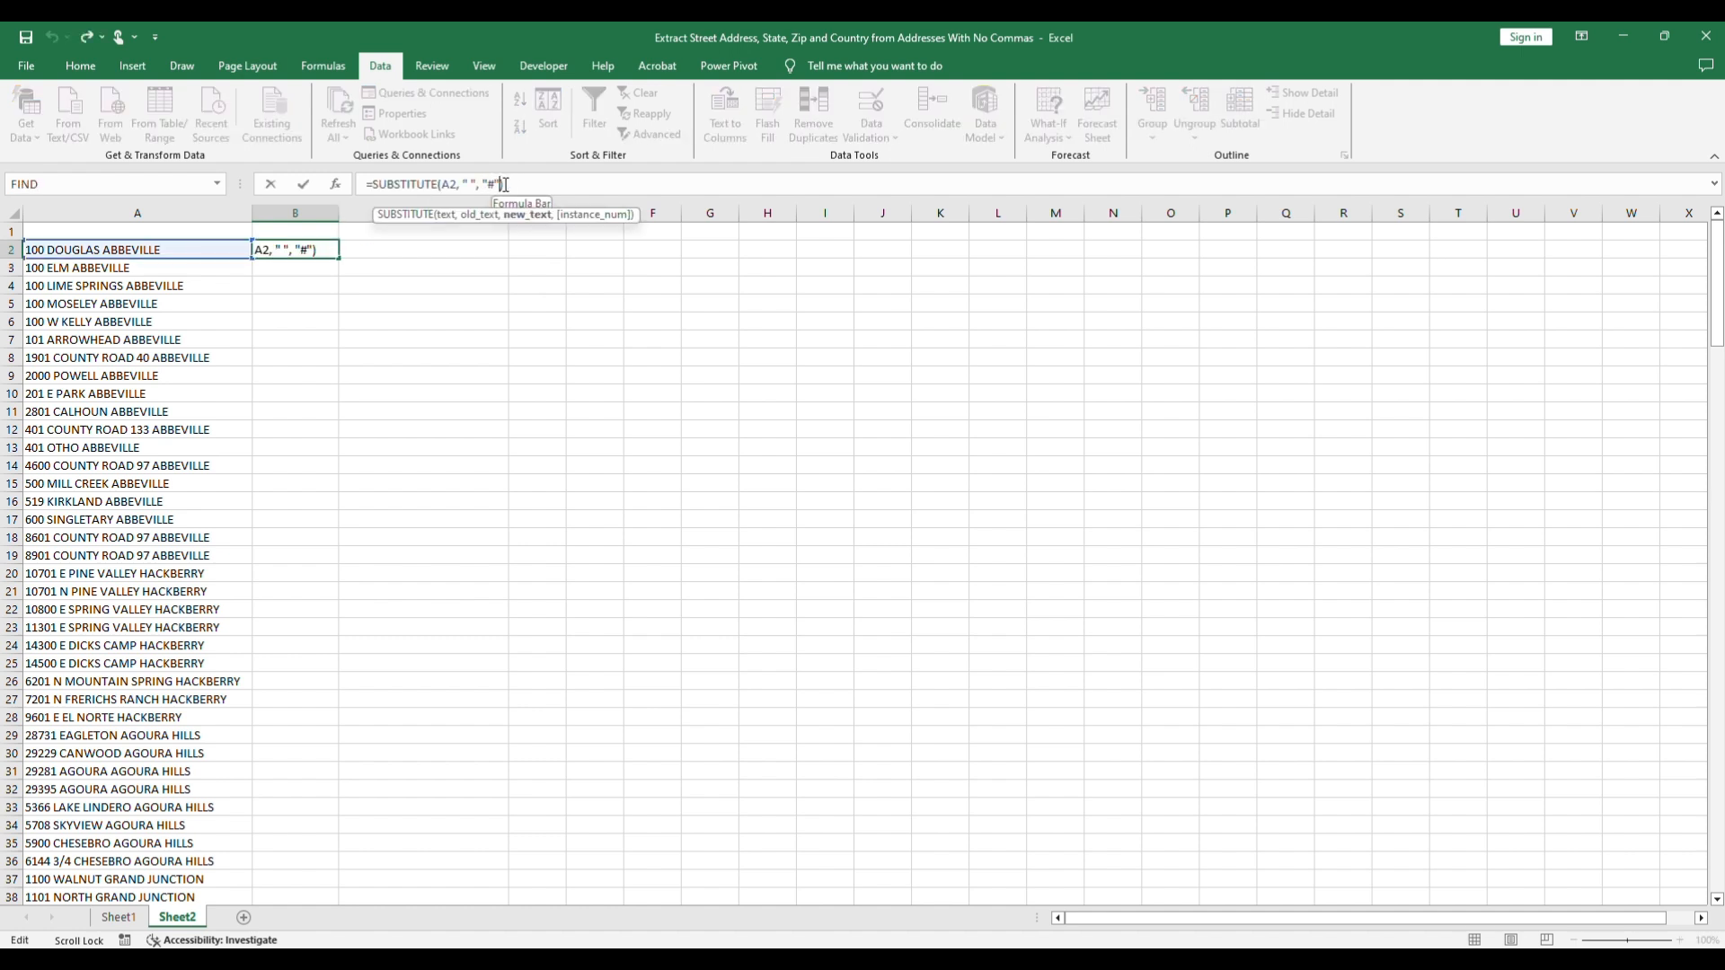
key(BackSpace)
key(BackSpace)
key(BackSpace)
text(REPT)
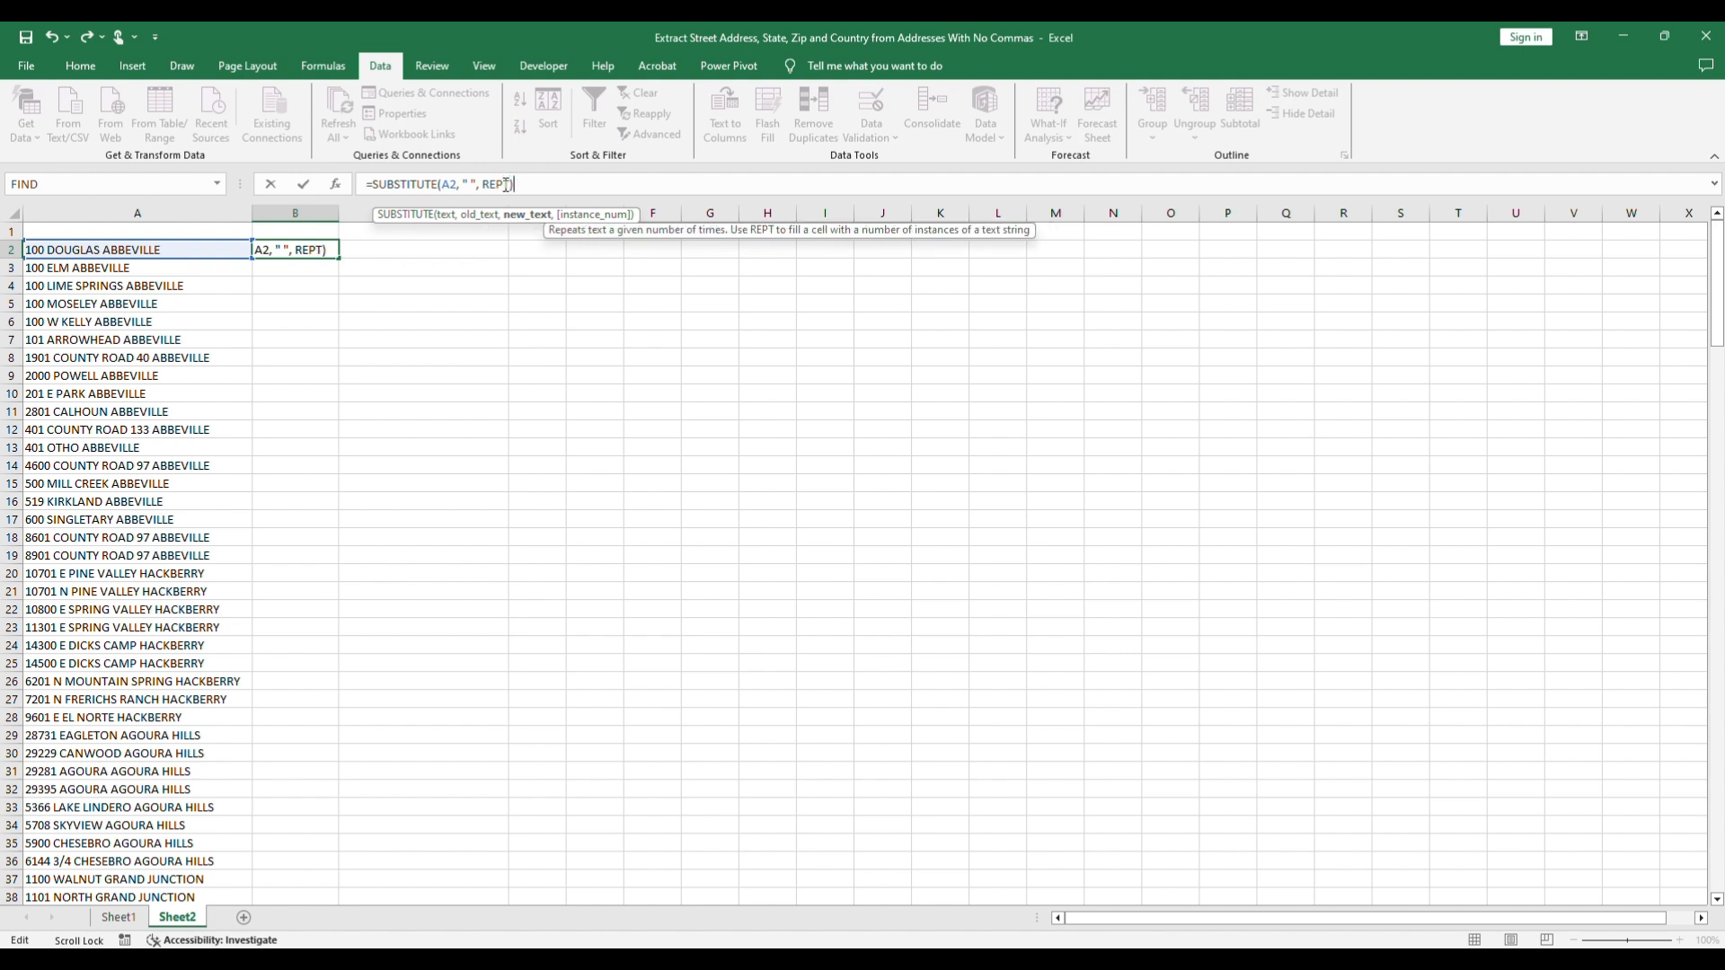
text(()
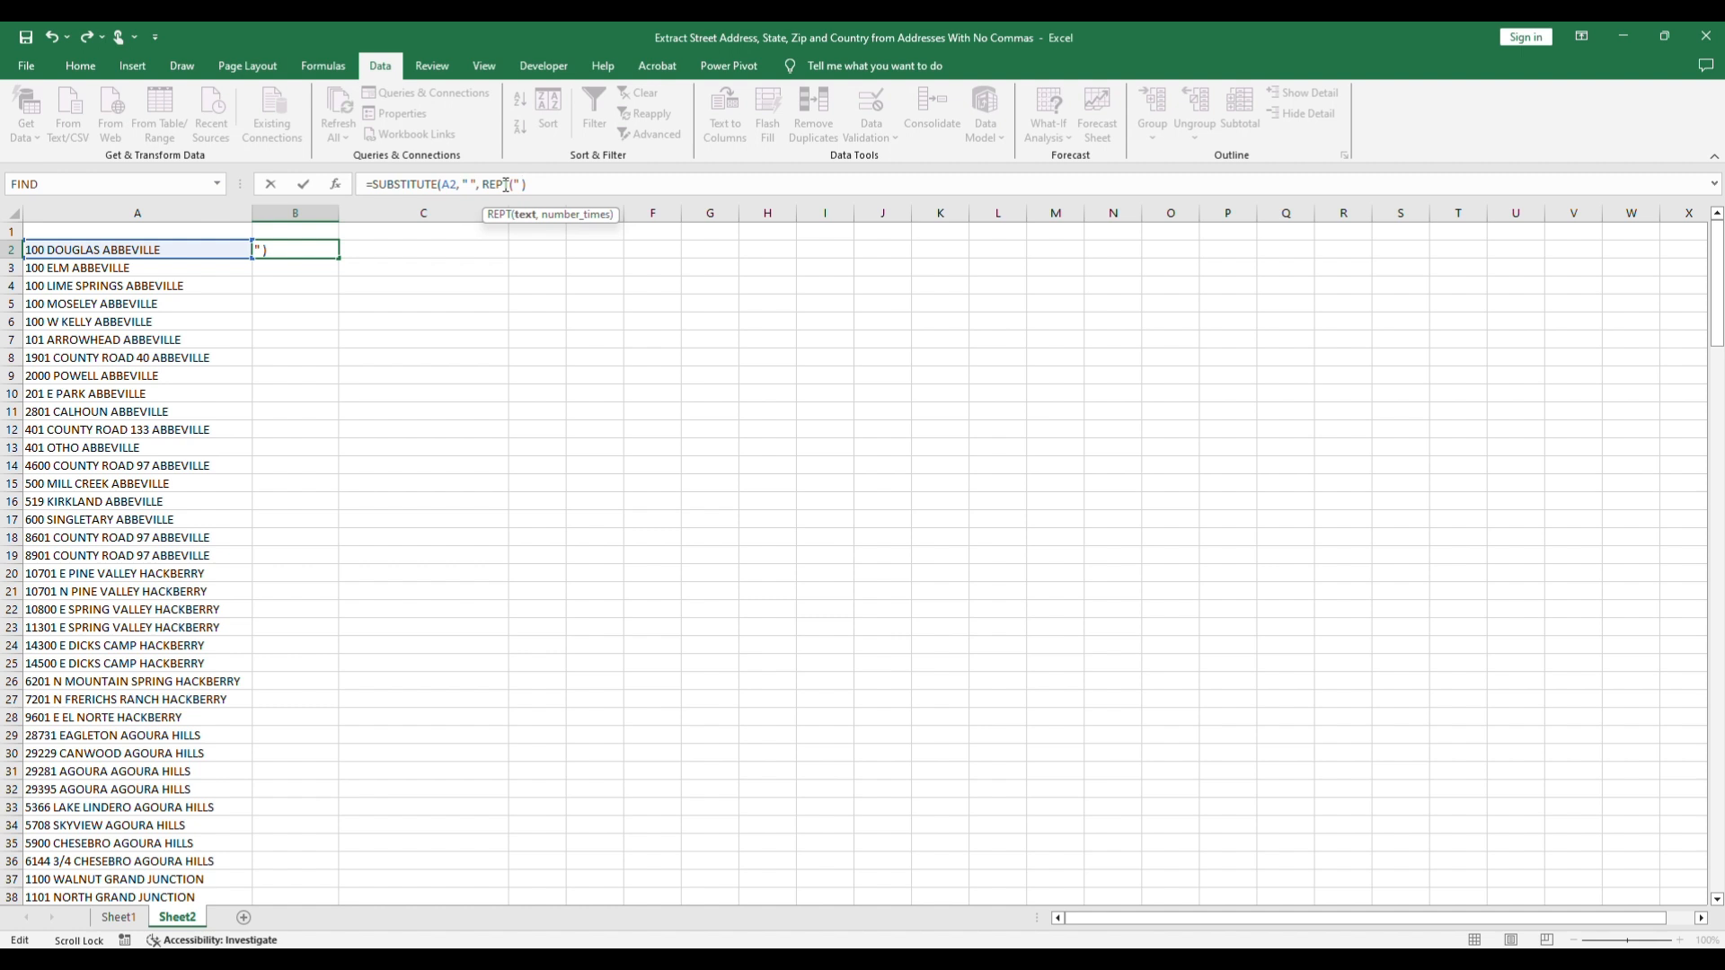
text( , 50)))
key(Return)
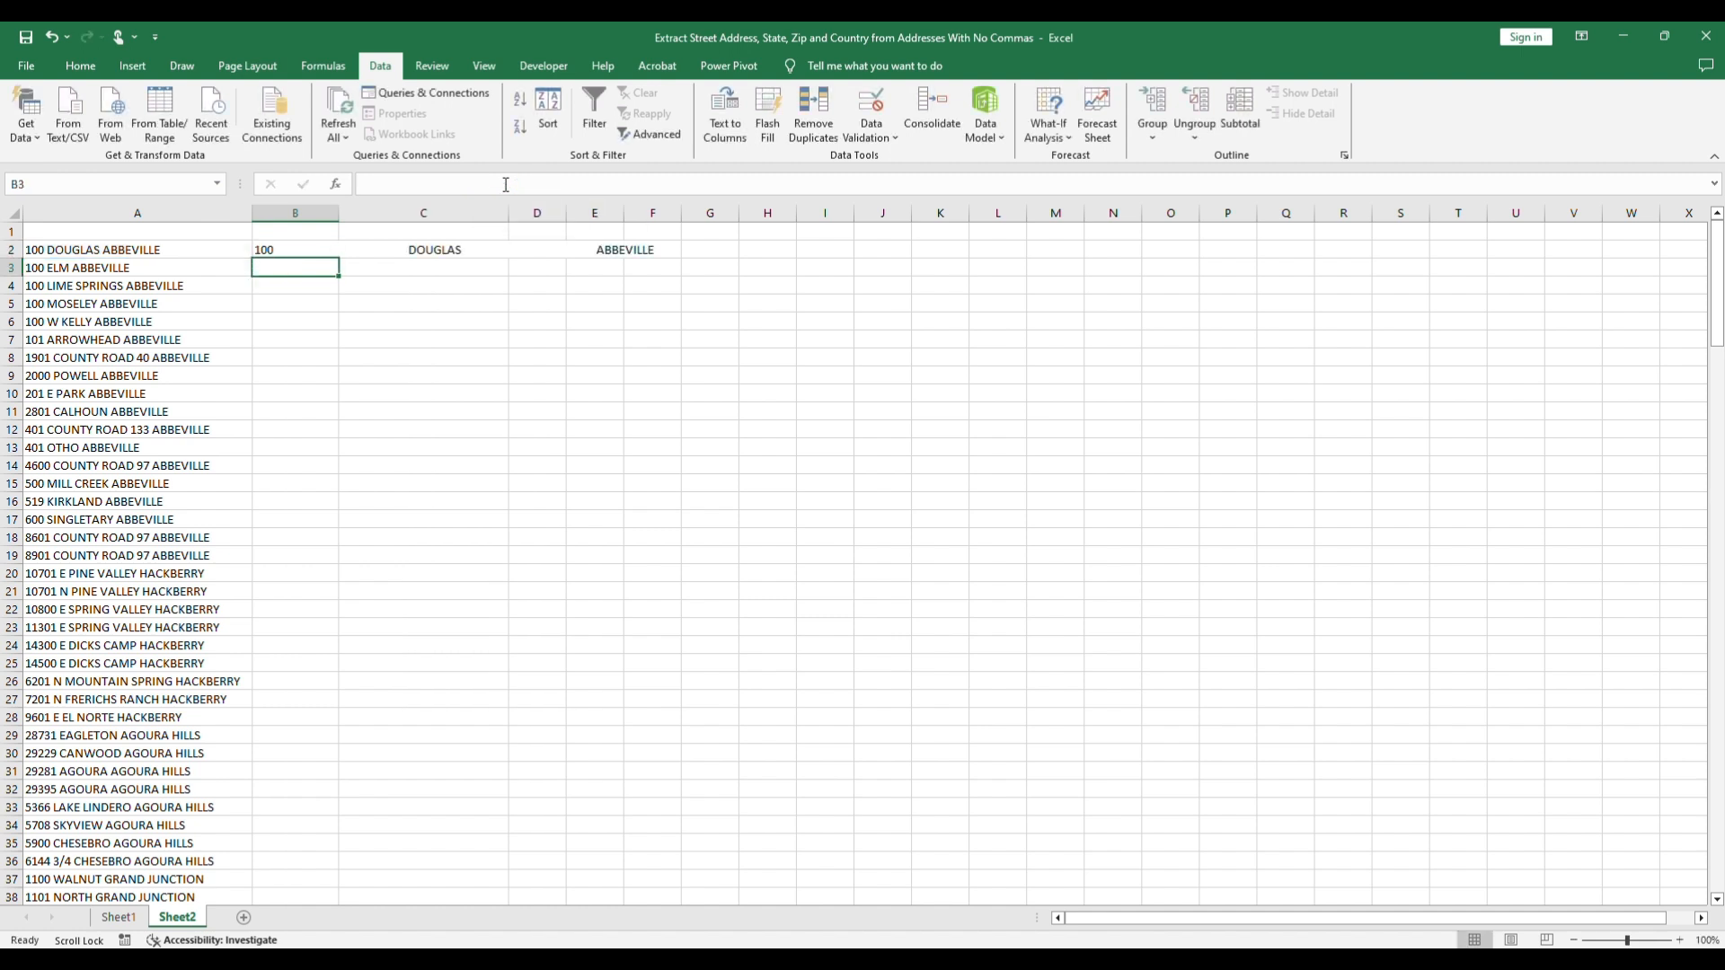
Step: Wrap the B2 formula in a RIGHT function that returns the last 50 characters
click(278, 248)
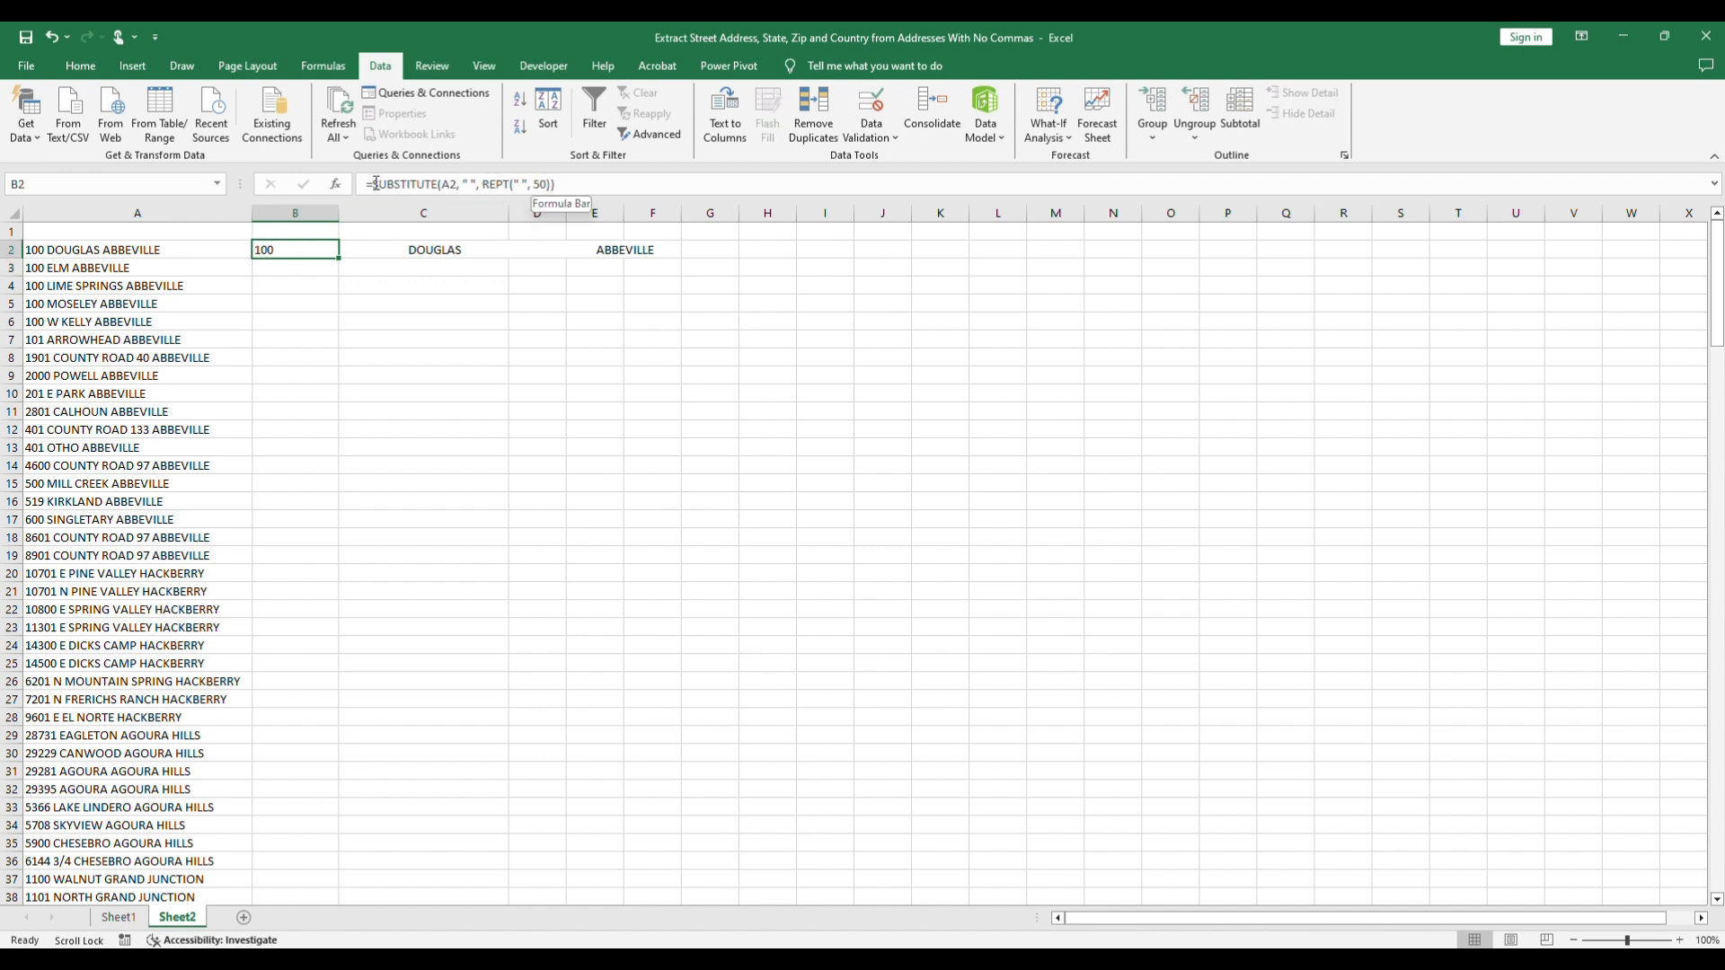
click(446, 184)
text(RIGHT)
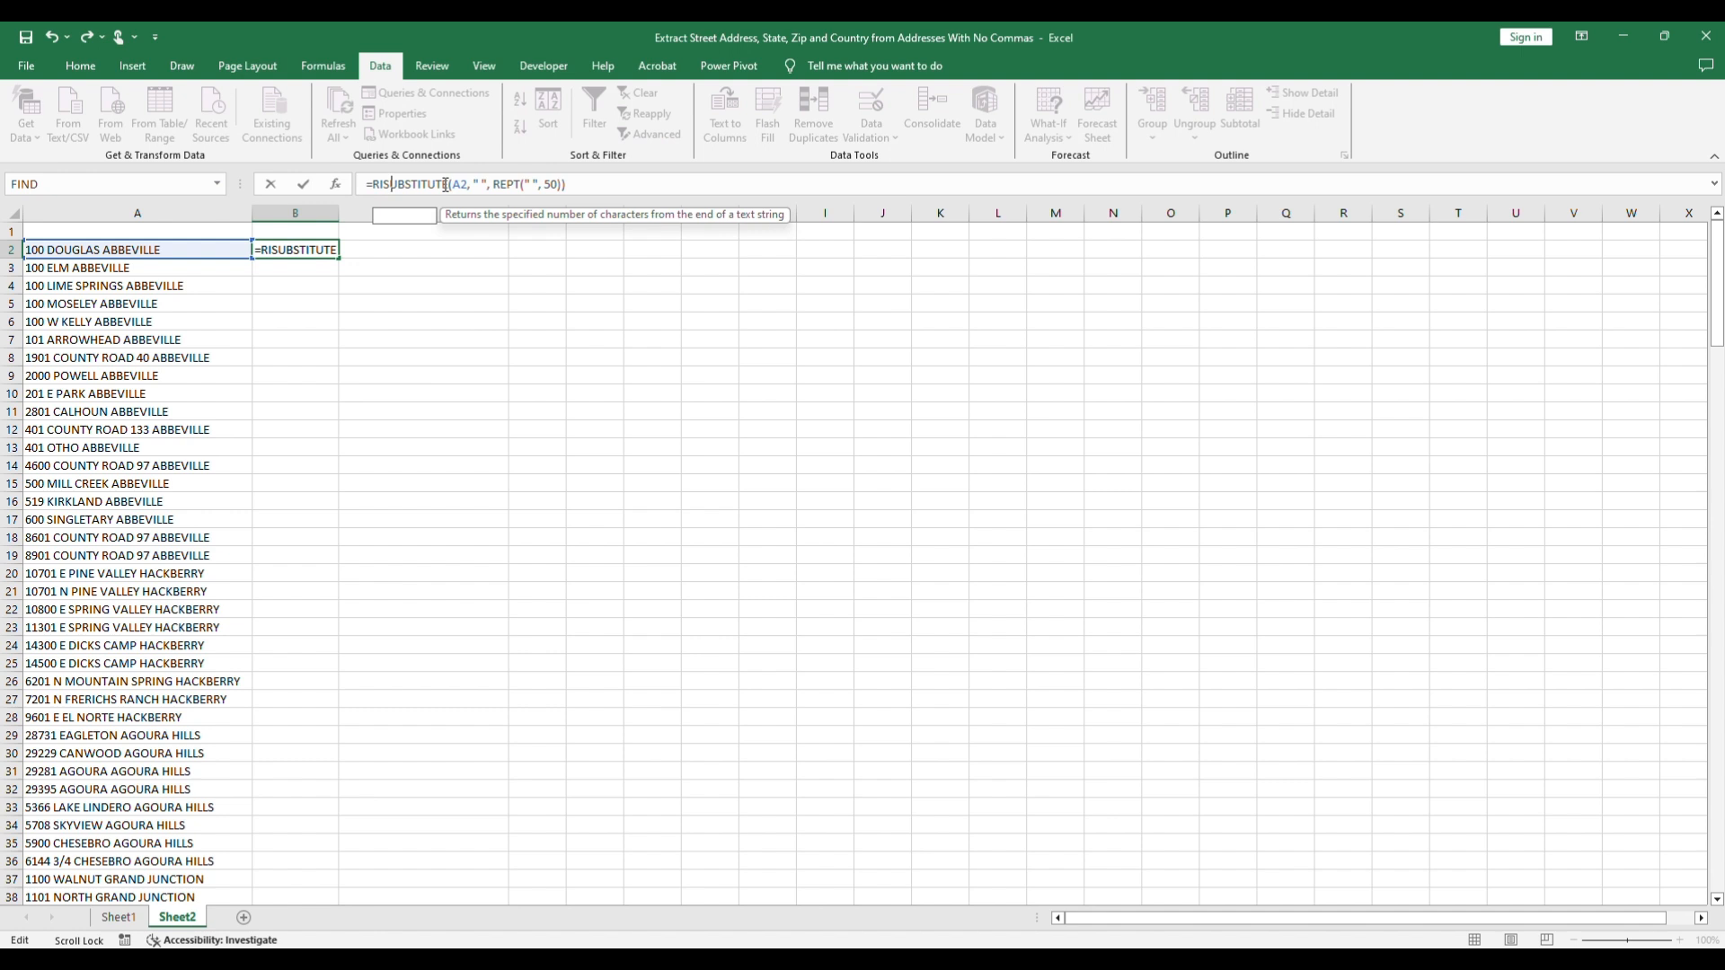
text(()
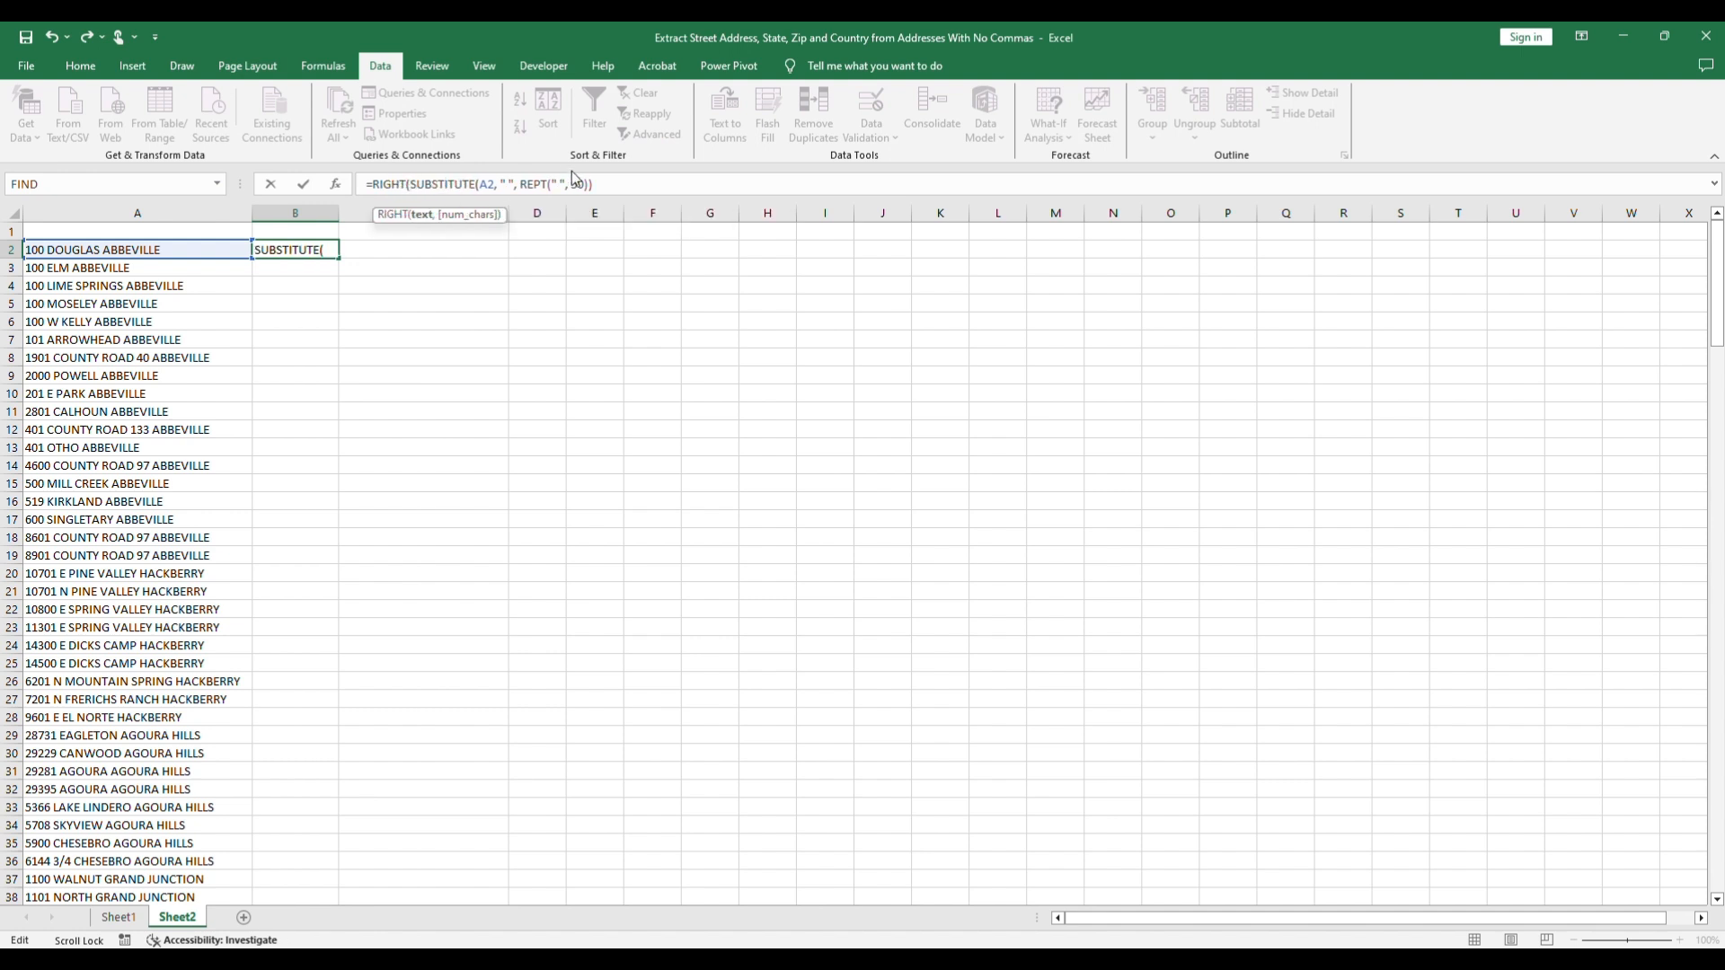
click(631, 182)
text(,)
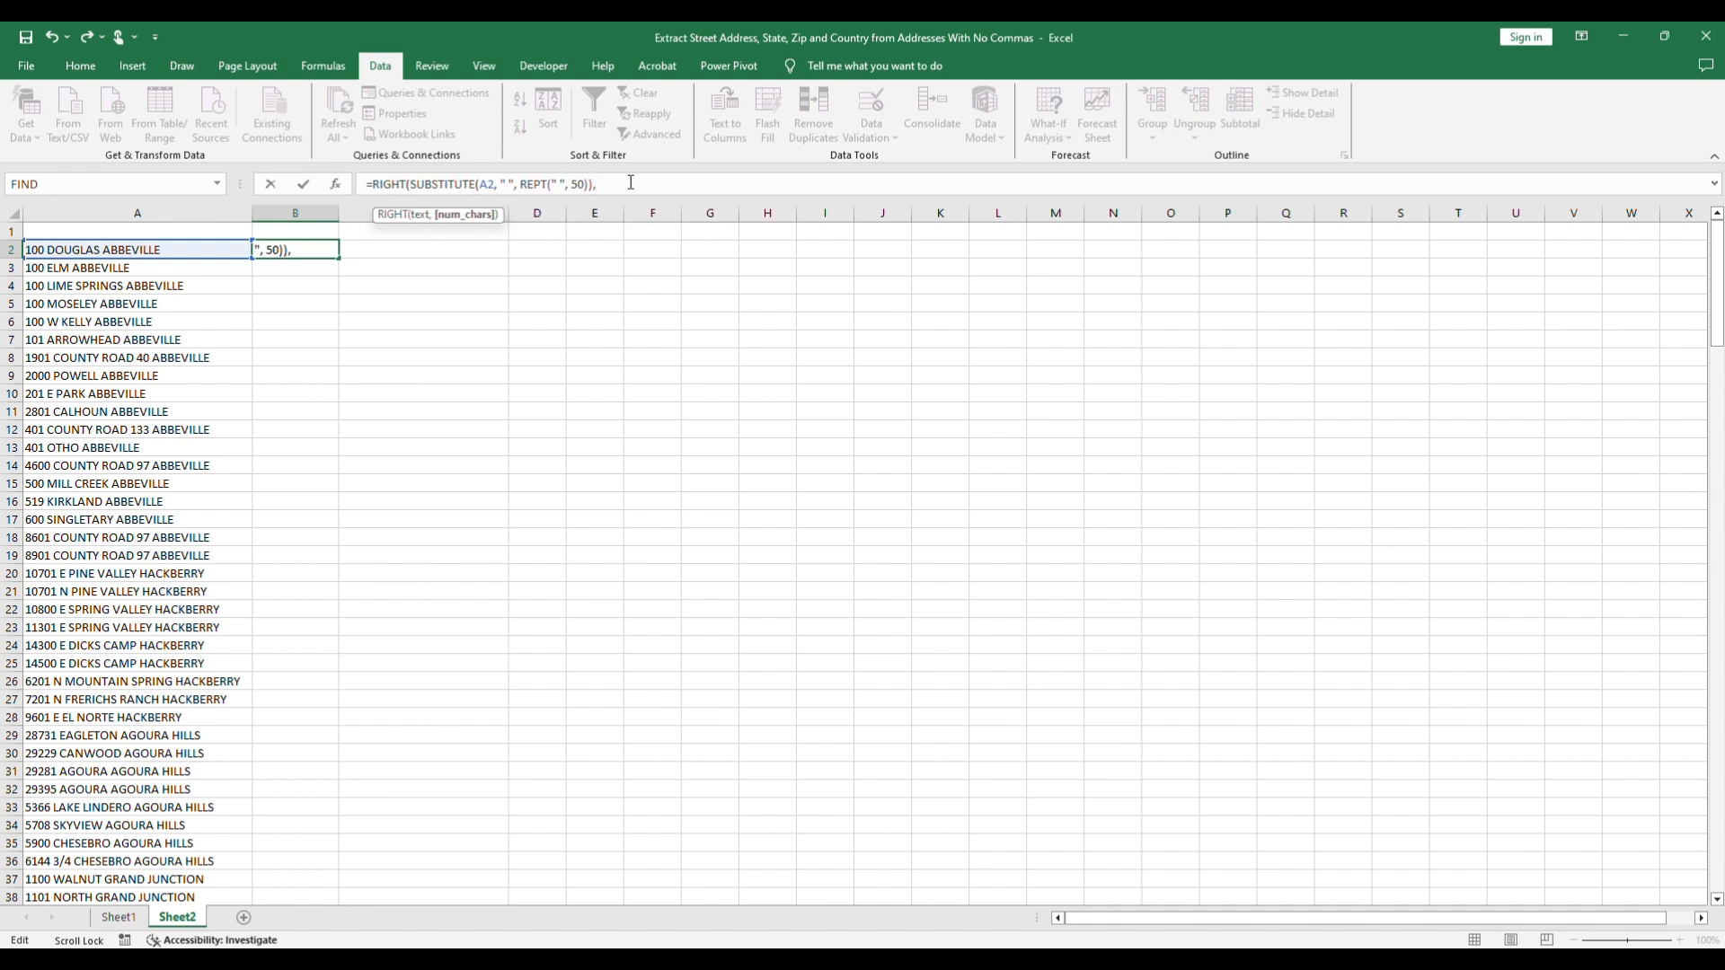
text(50))
key(Return)
click(388, 253)
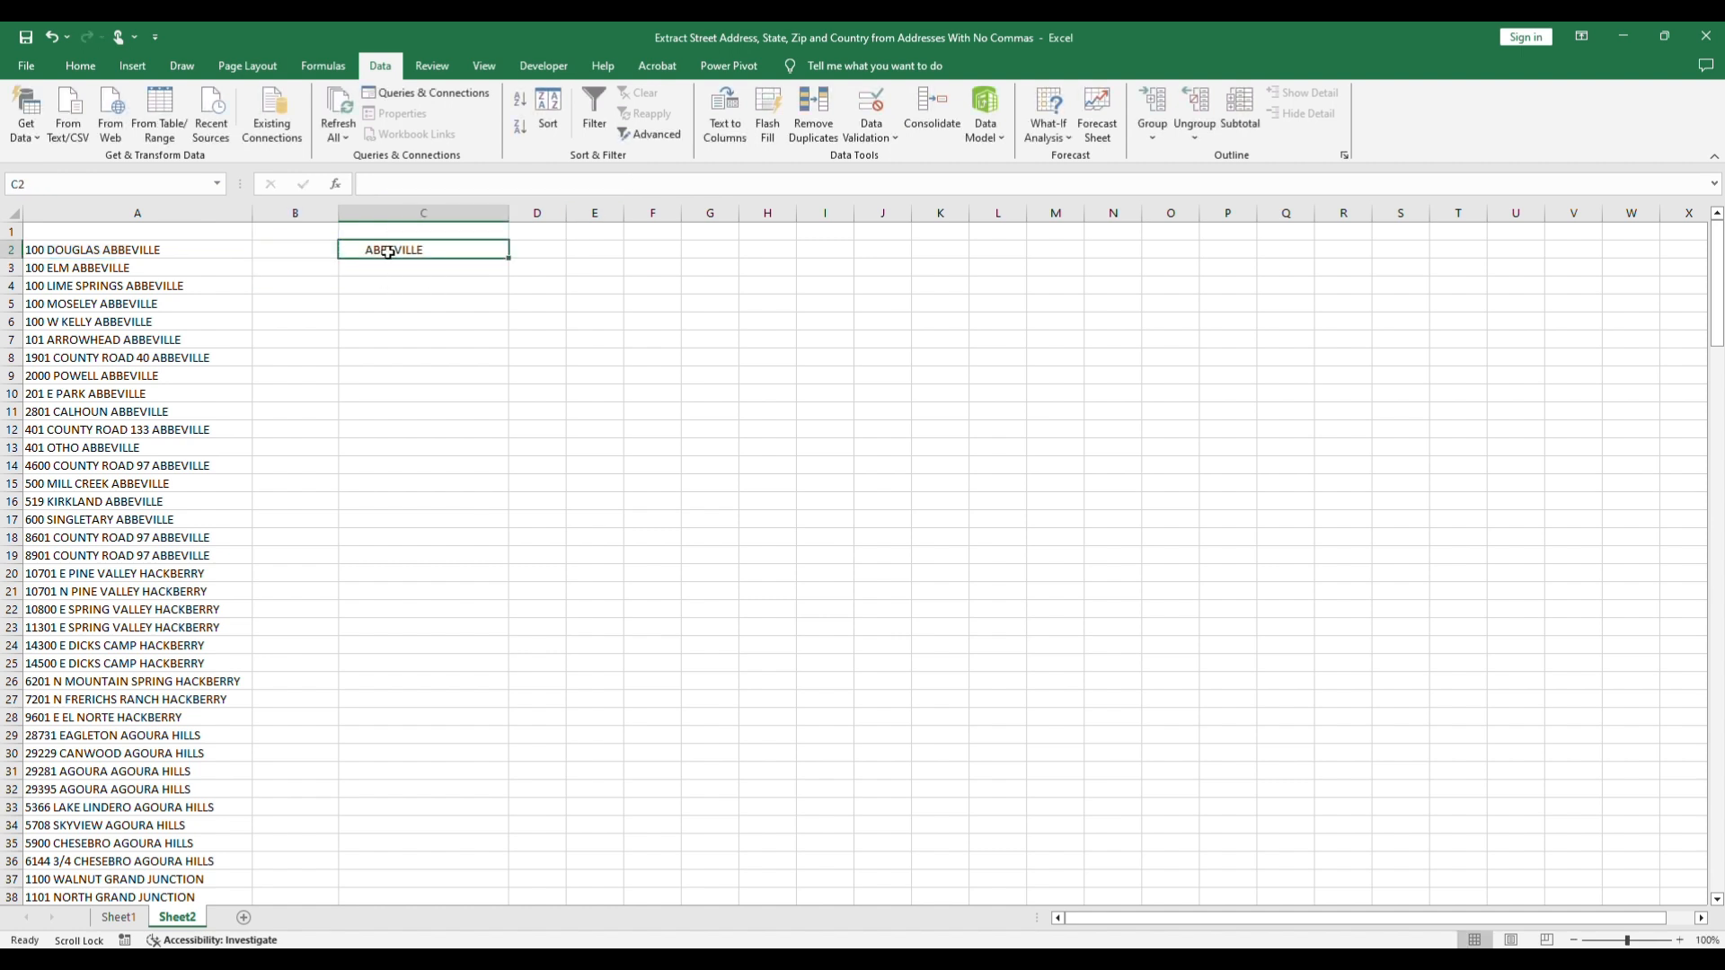
Step: Wrap the B2 formula in TRIM so it reads =TRIM(RIGHT(SUBSTITUTE(A2, " ", REPT(" ", 50)),50))
click(304, 235)
click(299, 249)
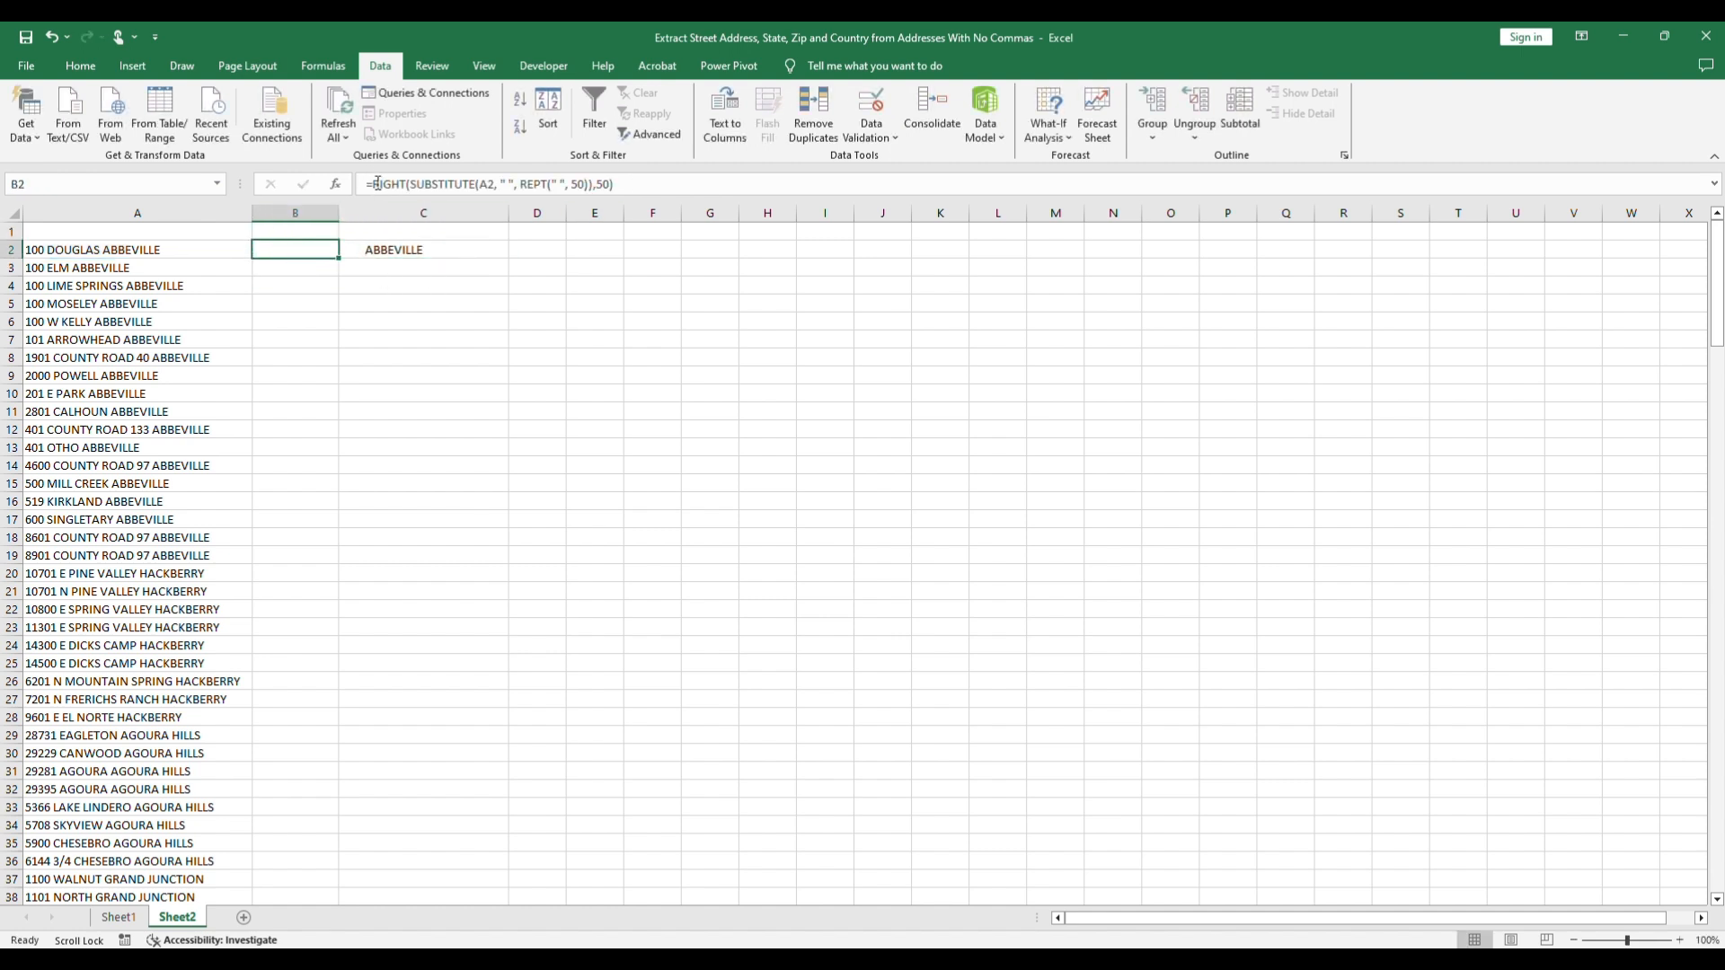
click(376, 184)
text(TRIM()
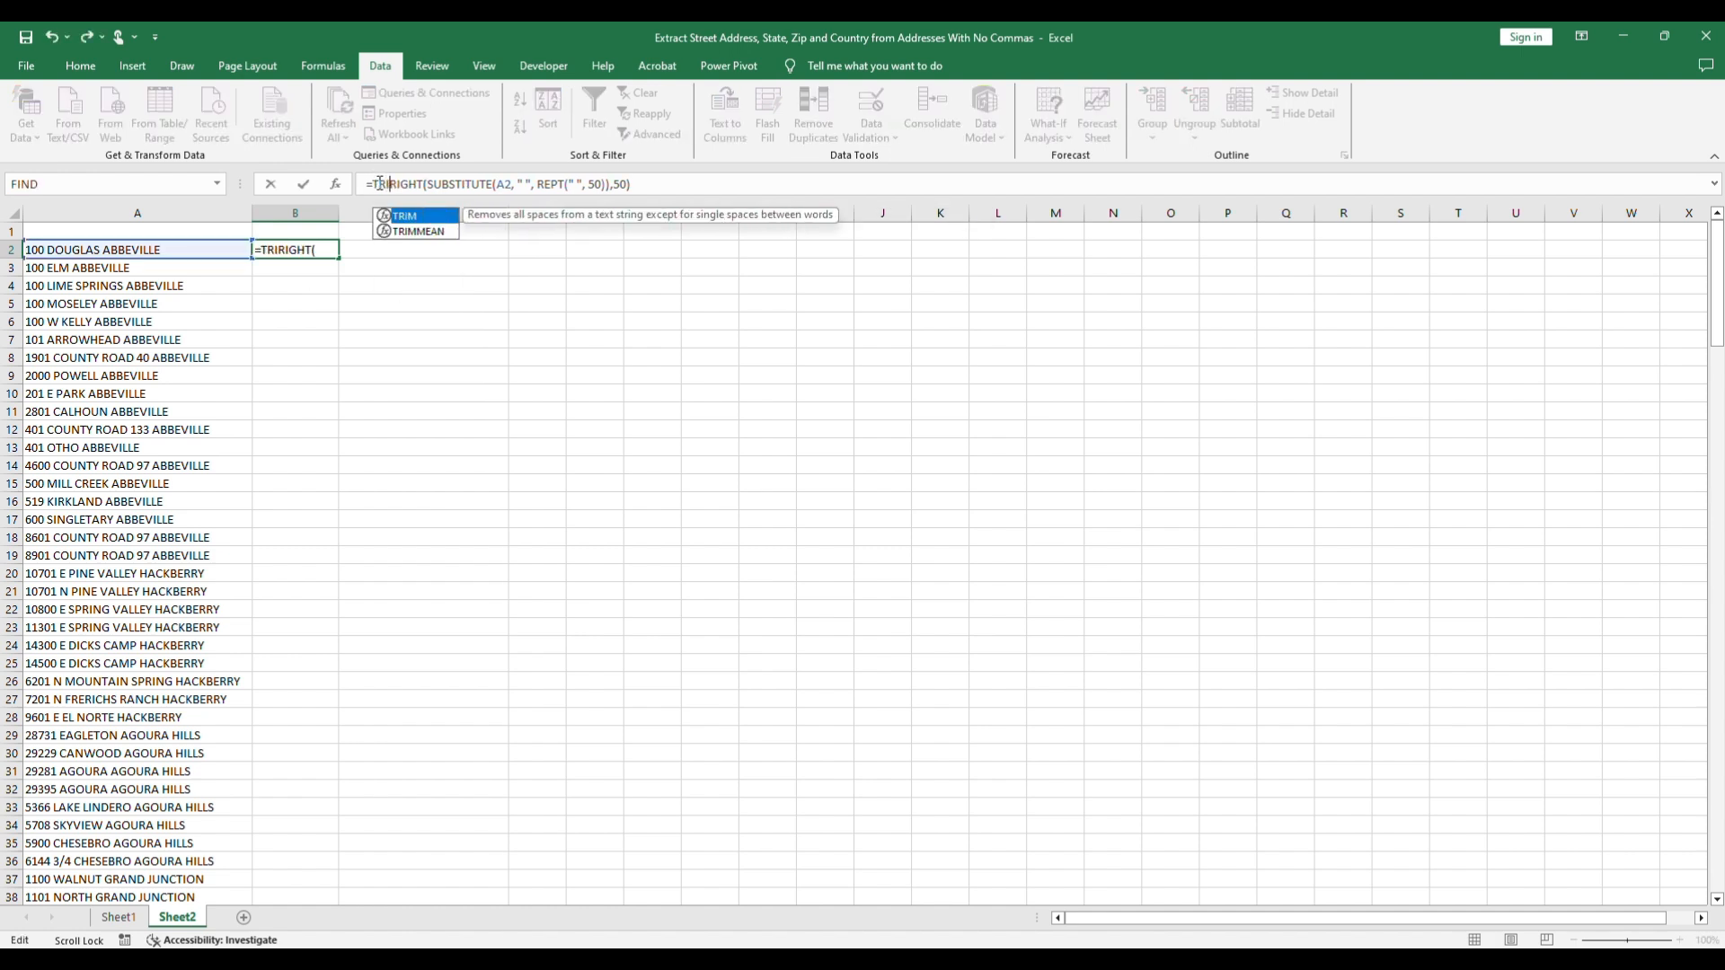
click(675, 183)
key(Return)
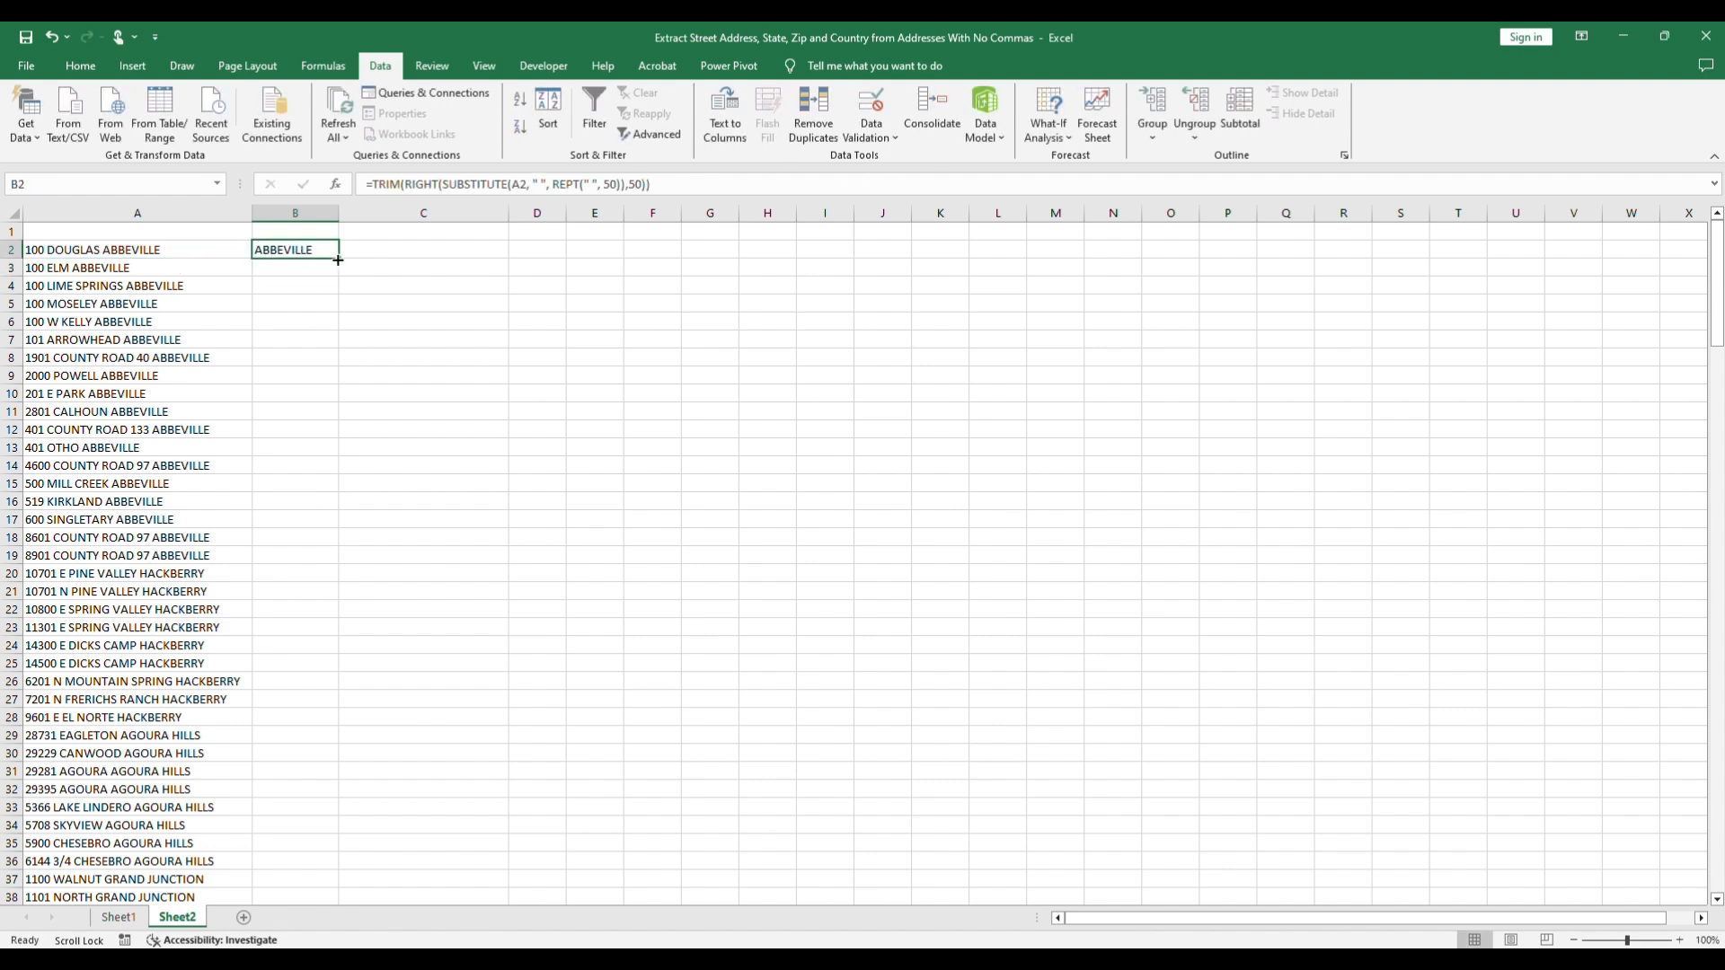
Step: Fill the B2 formula down to B201 and copy the filled range B2:B201
drag(338, 260, 347, 862)
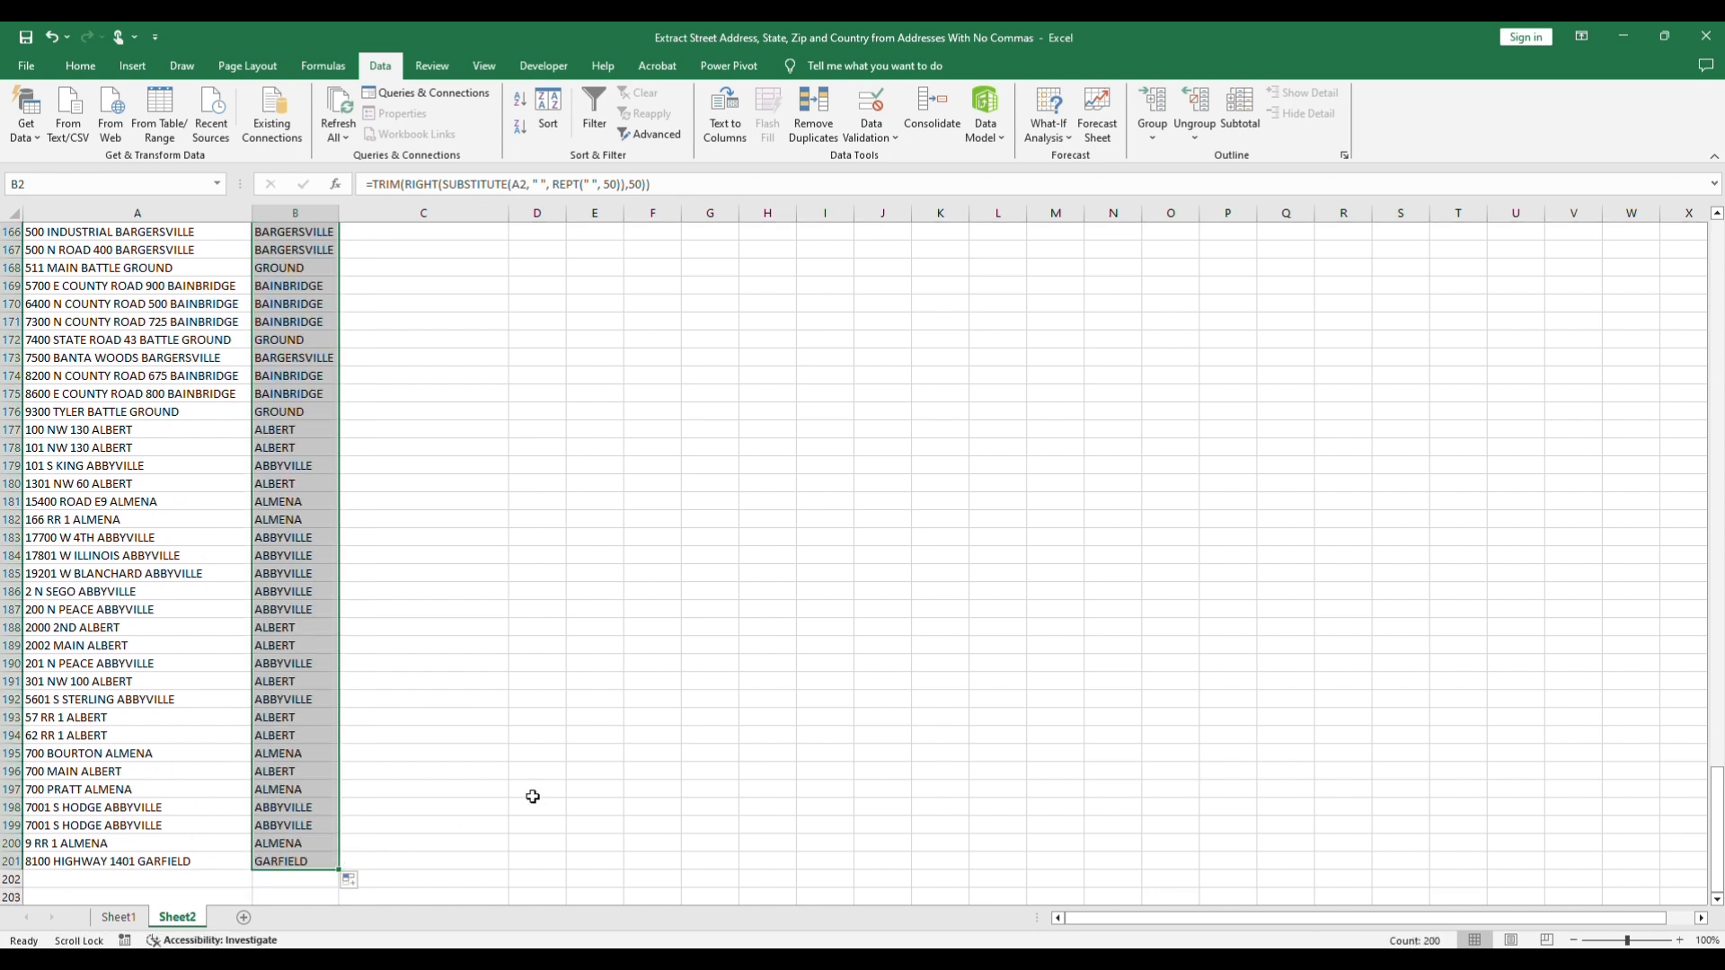
key(ctrl+c)
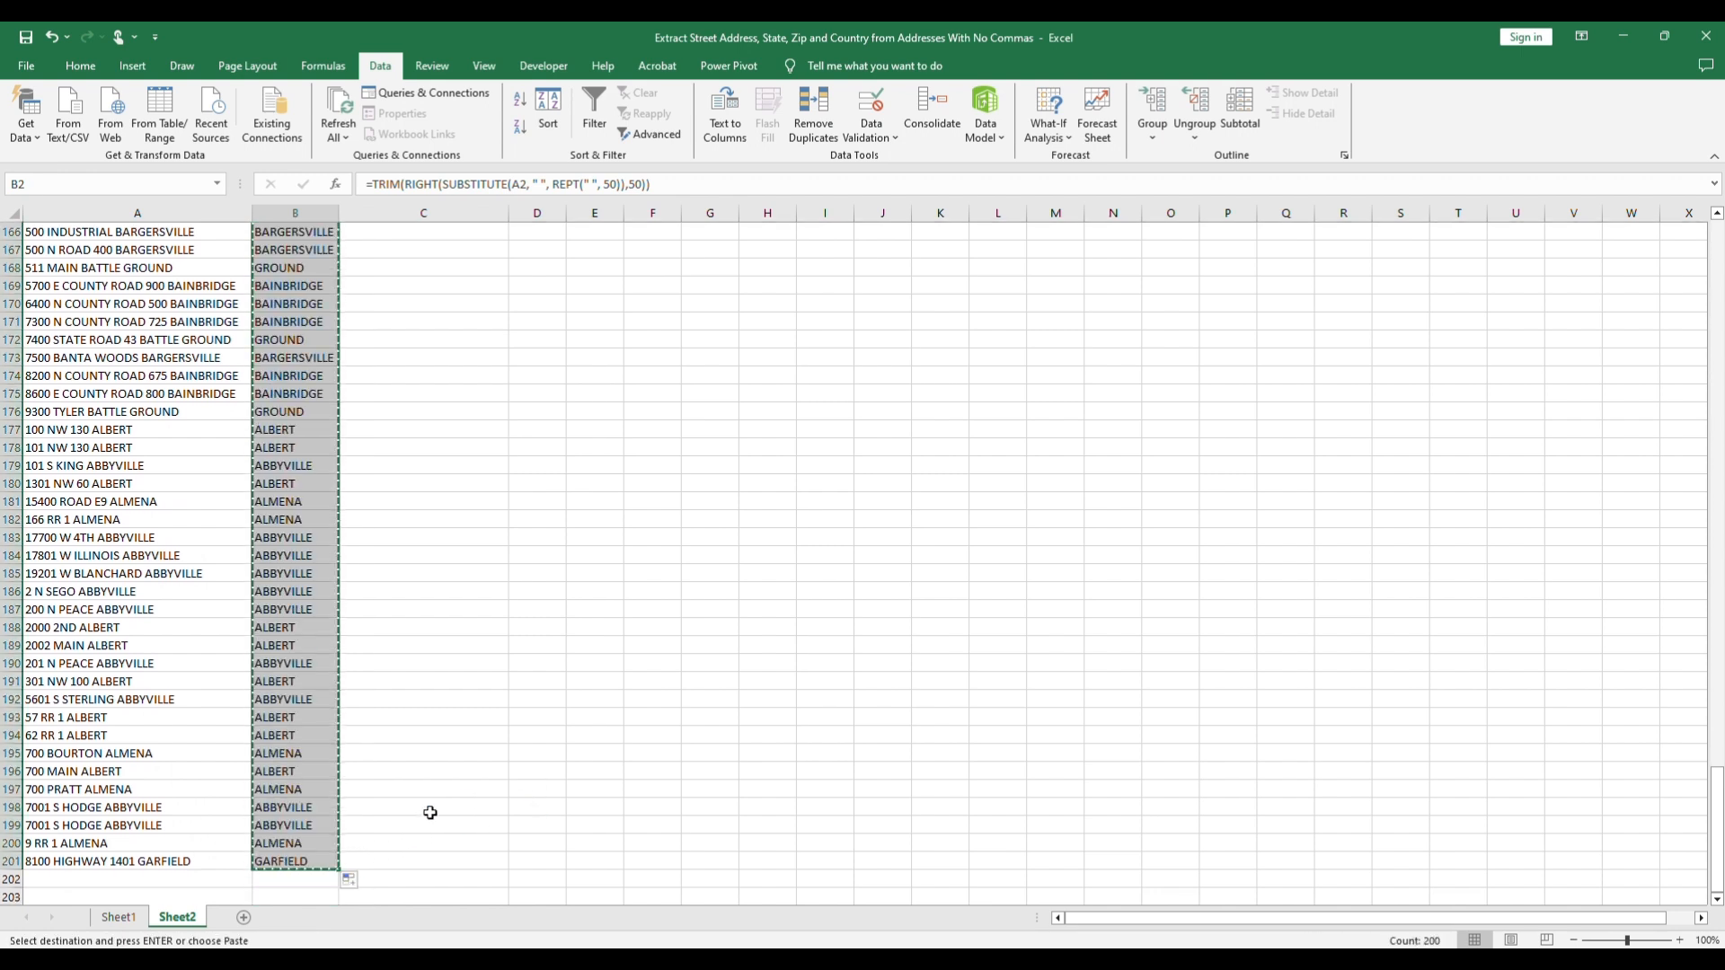
Step: Paste the copied city range into Sheet1 starting at I2 as values with source formatting, and autofit column I
click(125, 919)
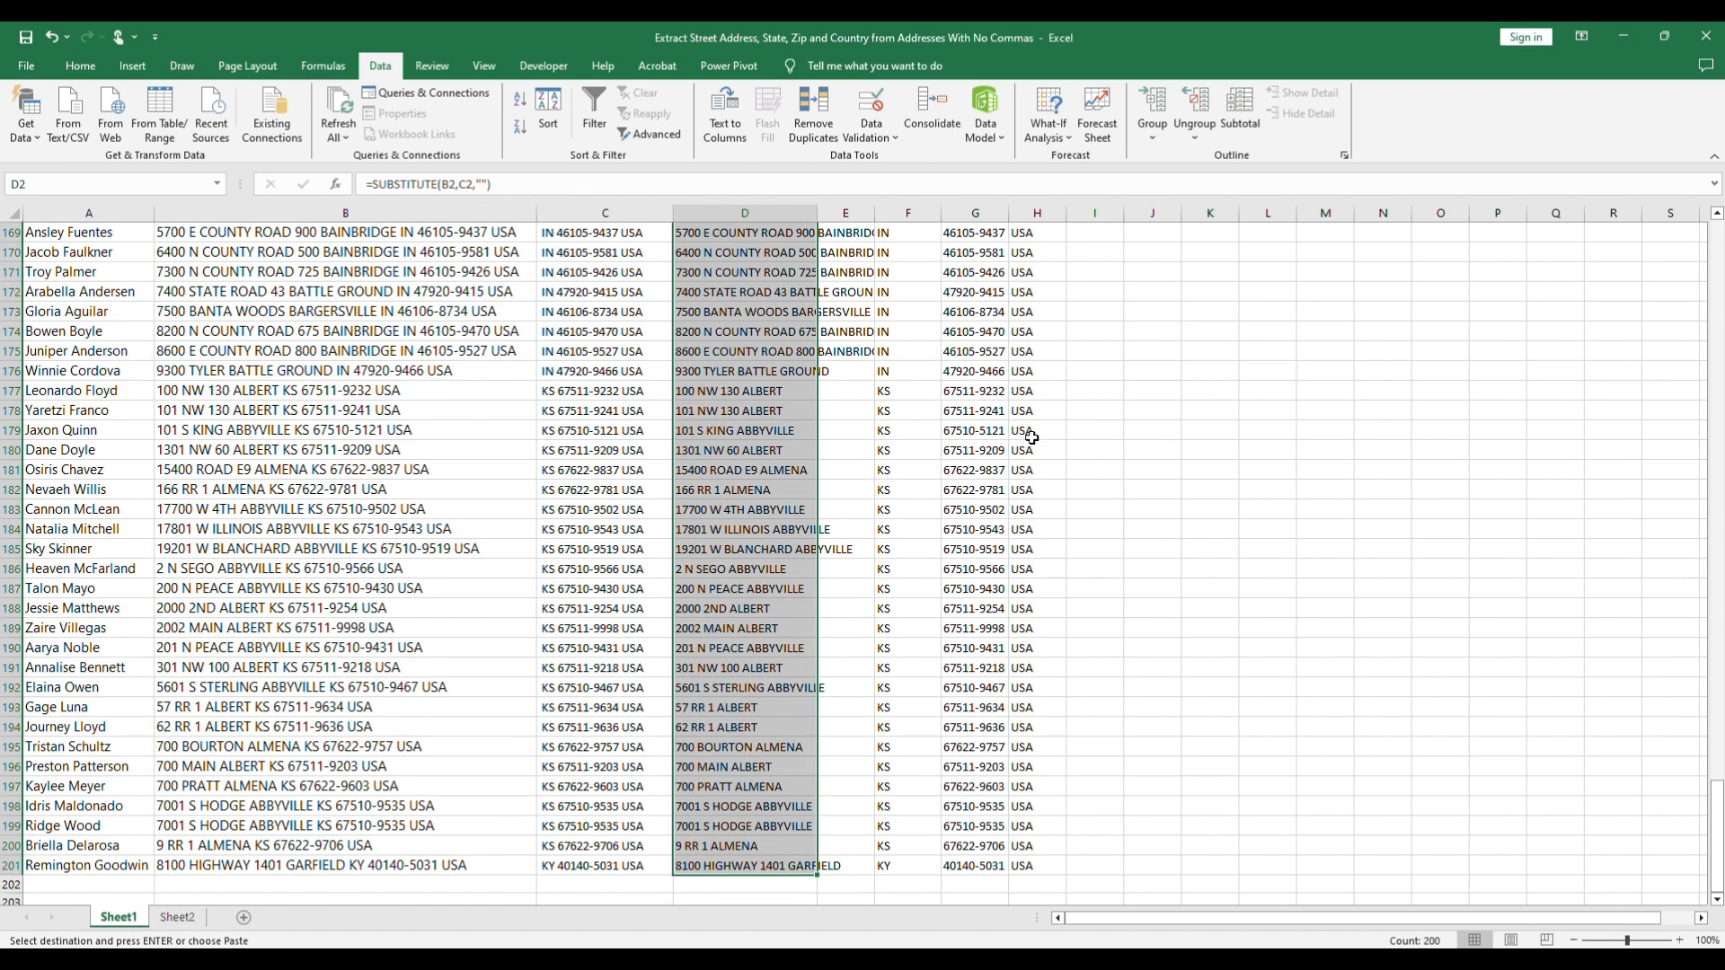
scroll(1098, 264, up, 7)
scroll(1098, 263, up, 3)
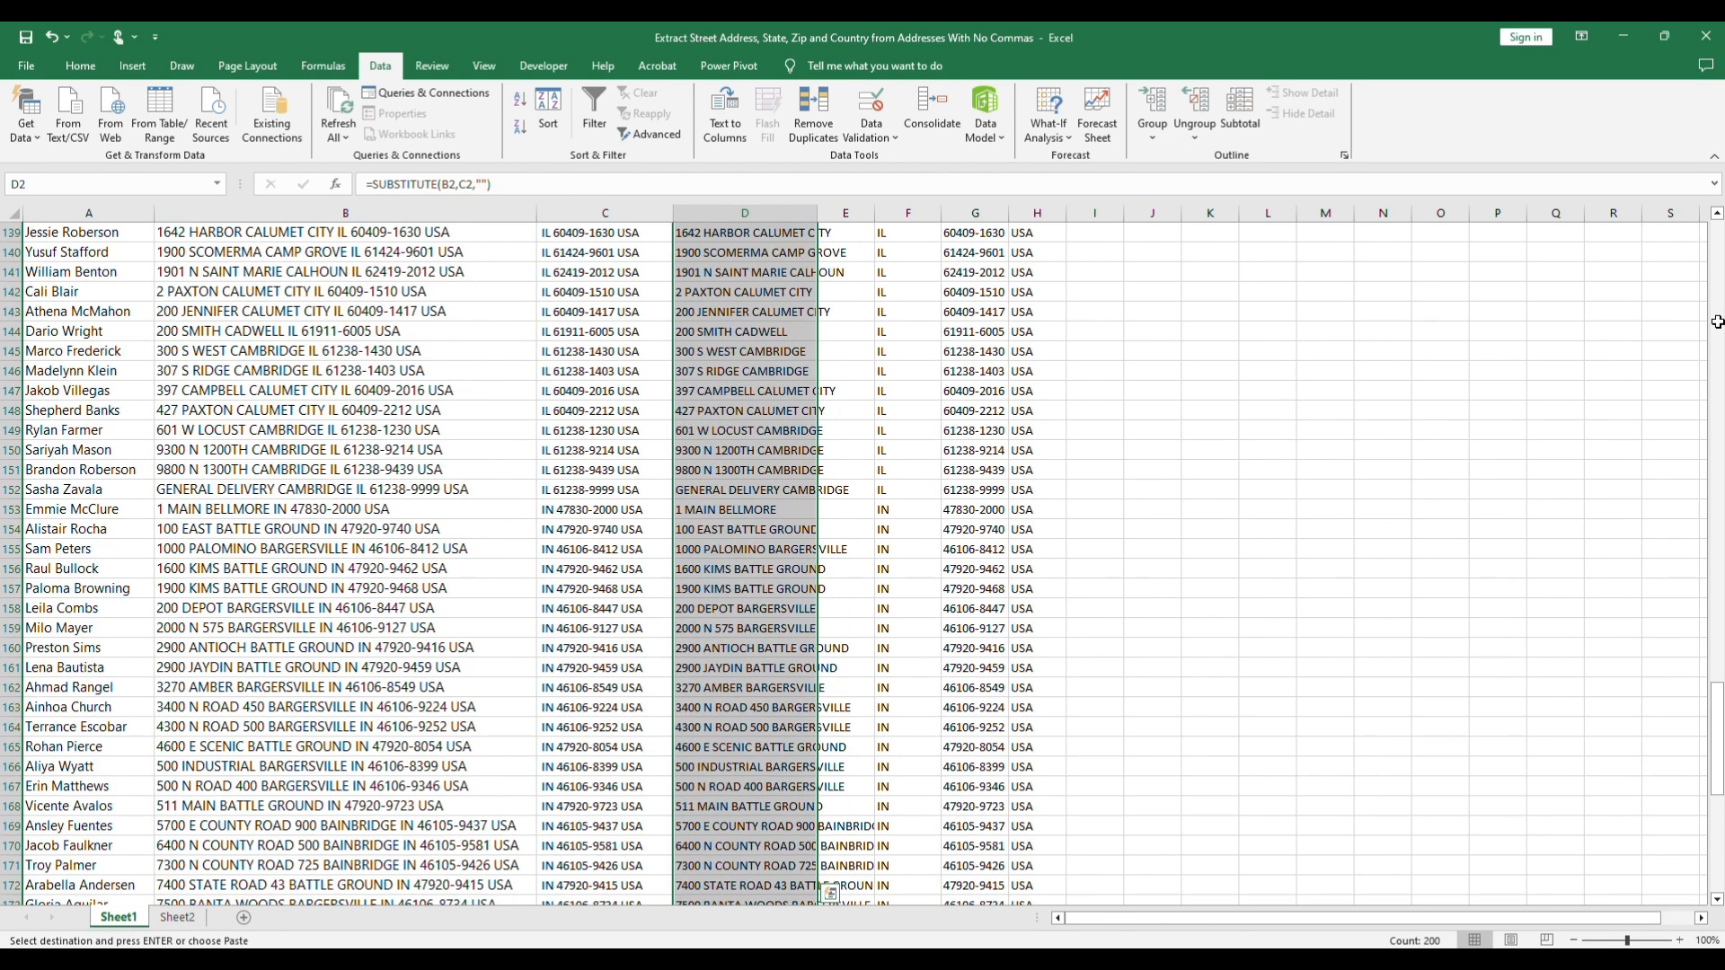
drag(1718, 705, 1718, 269)
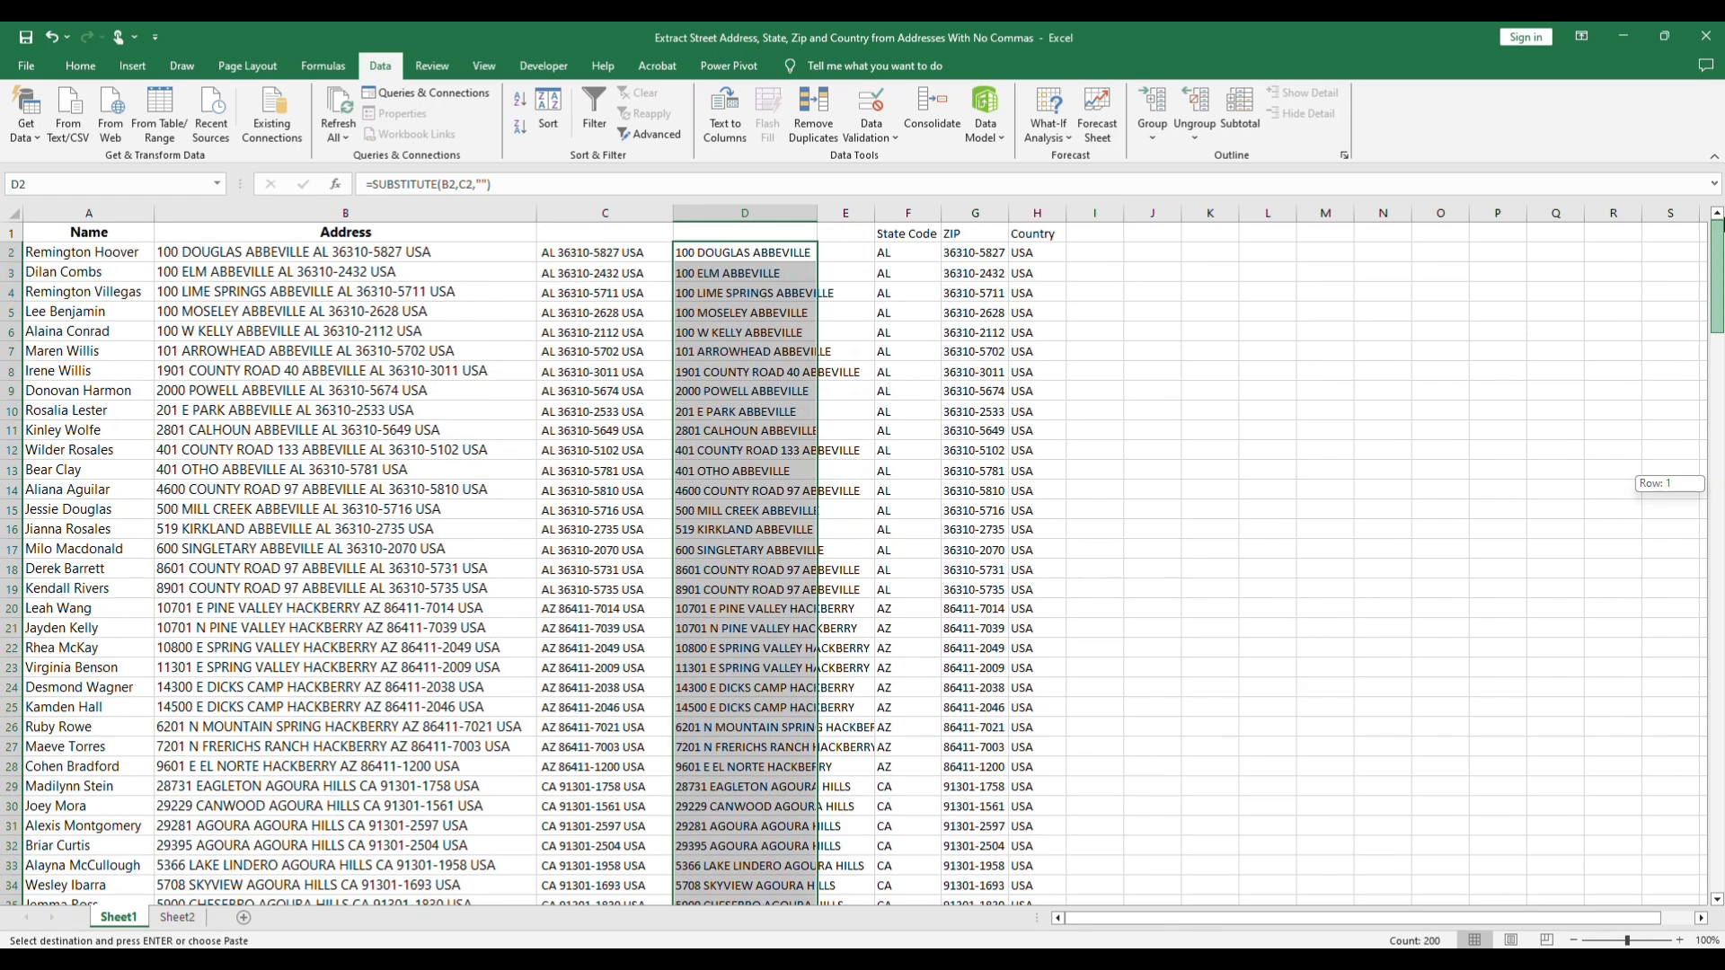
click(1114, 254)
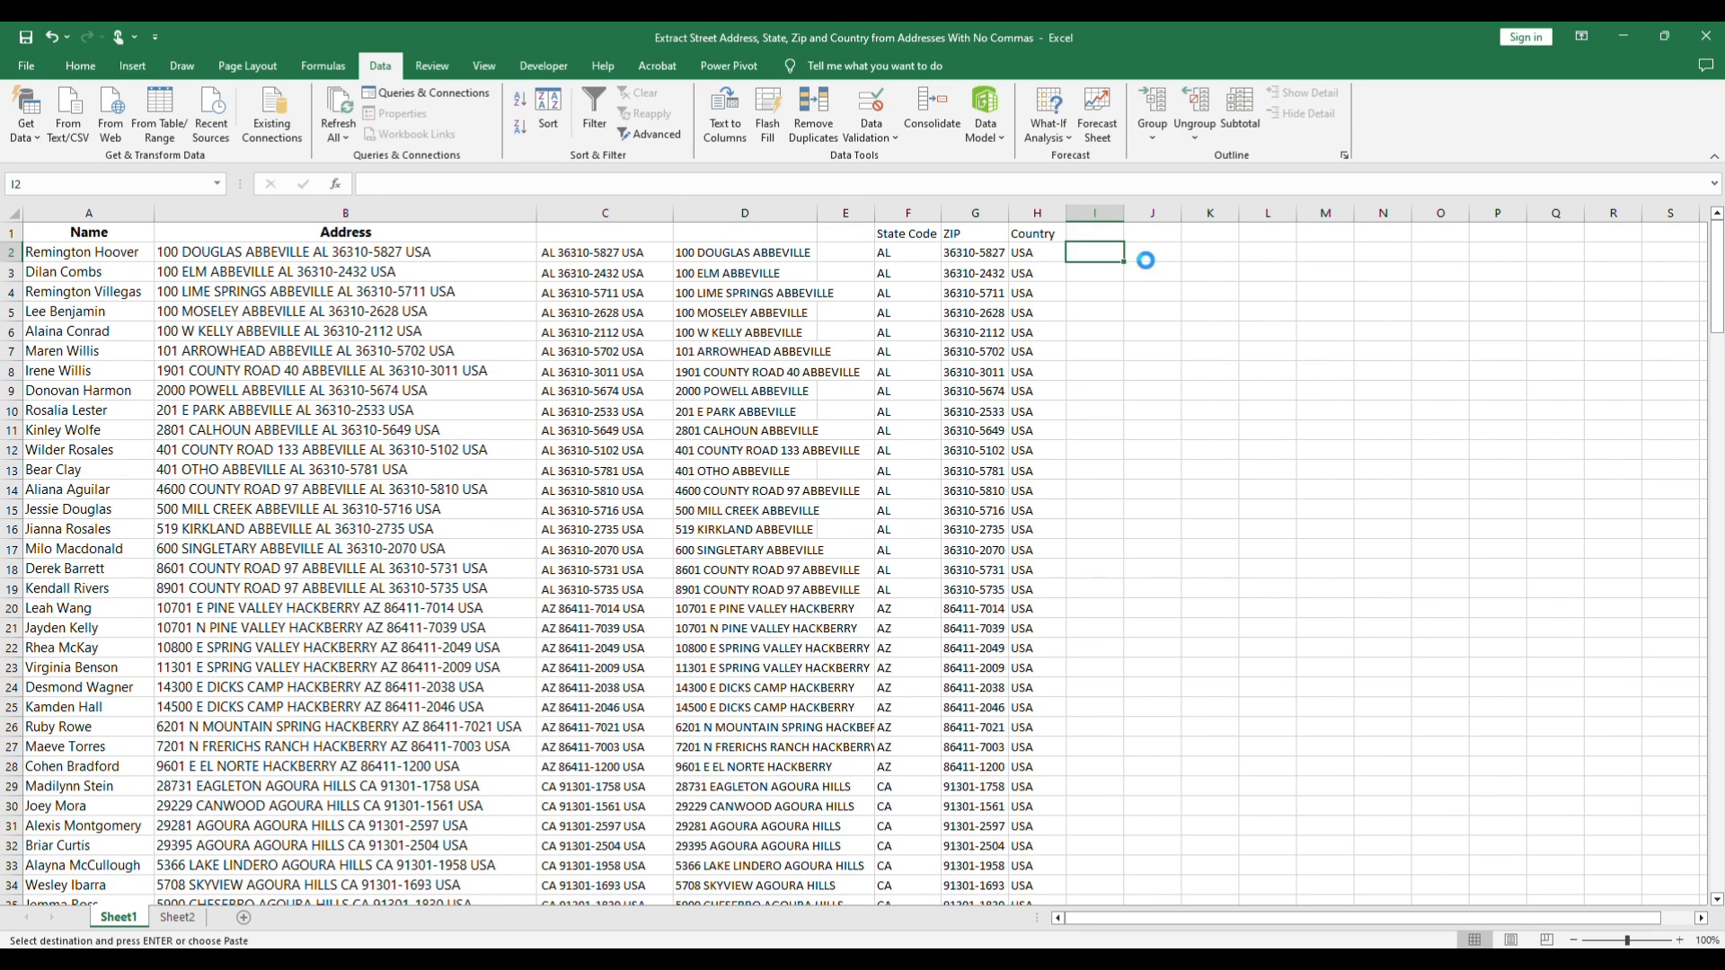
key(ctrl+v)
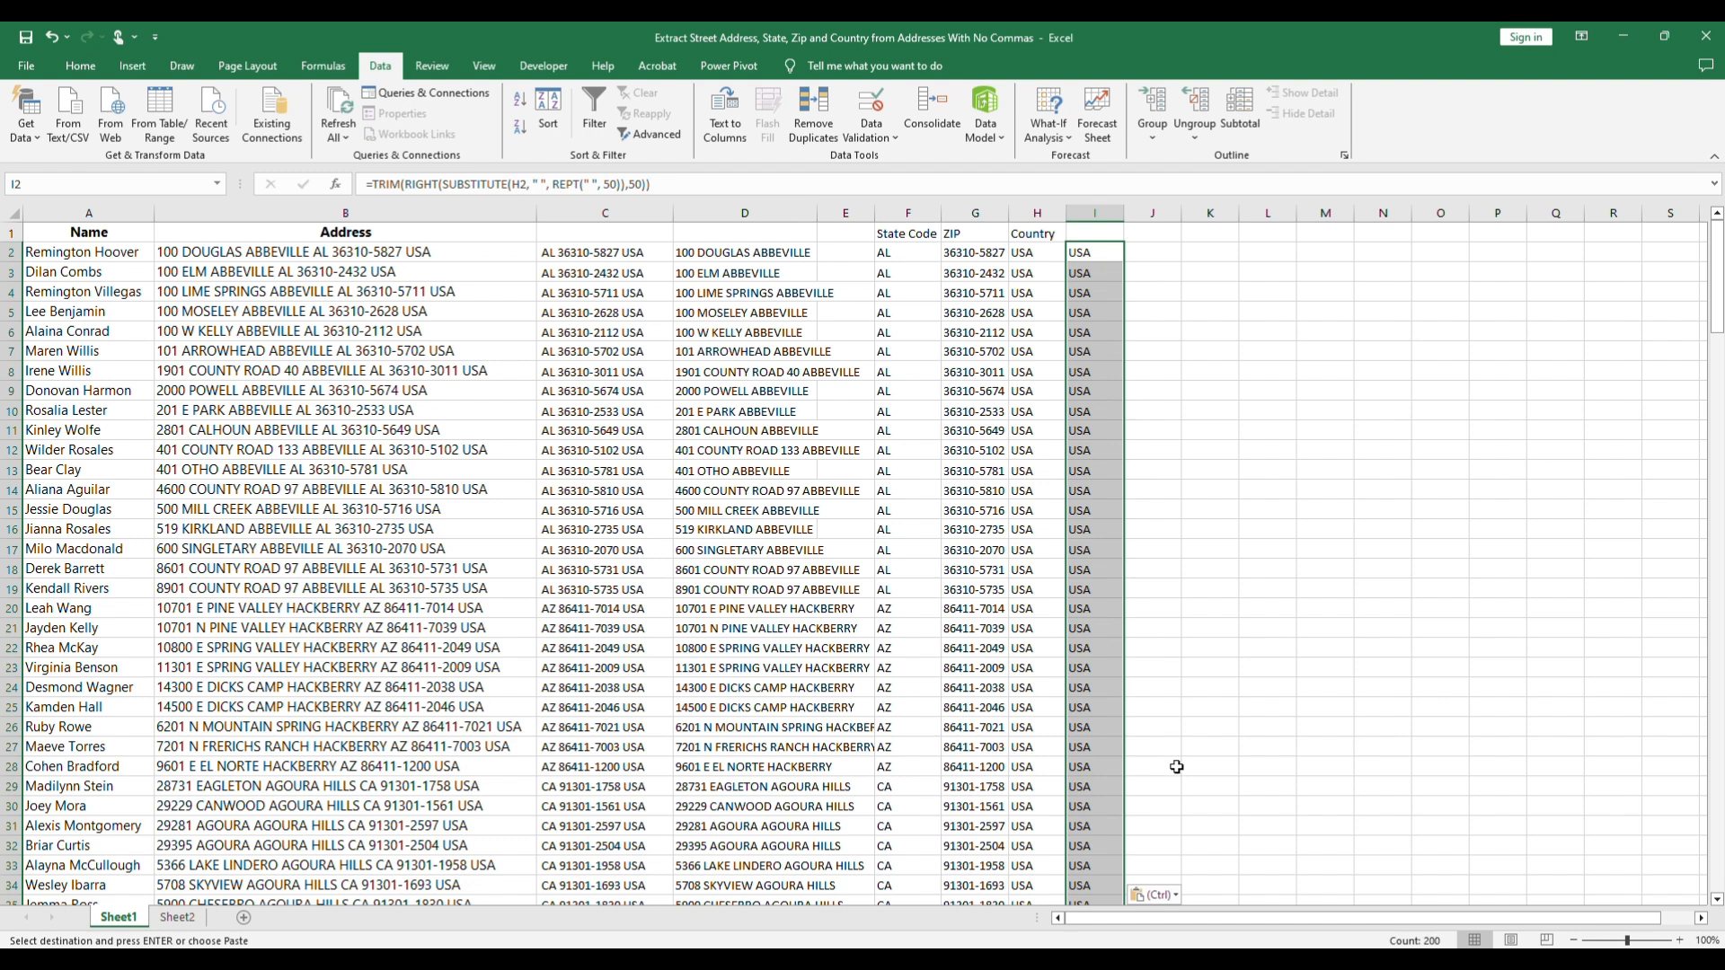
click(1171, 895)
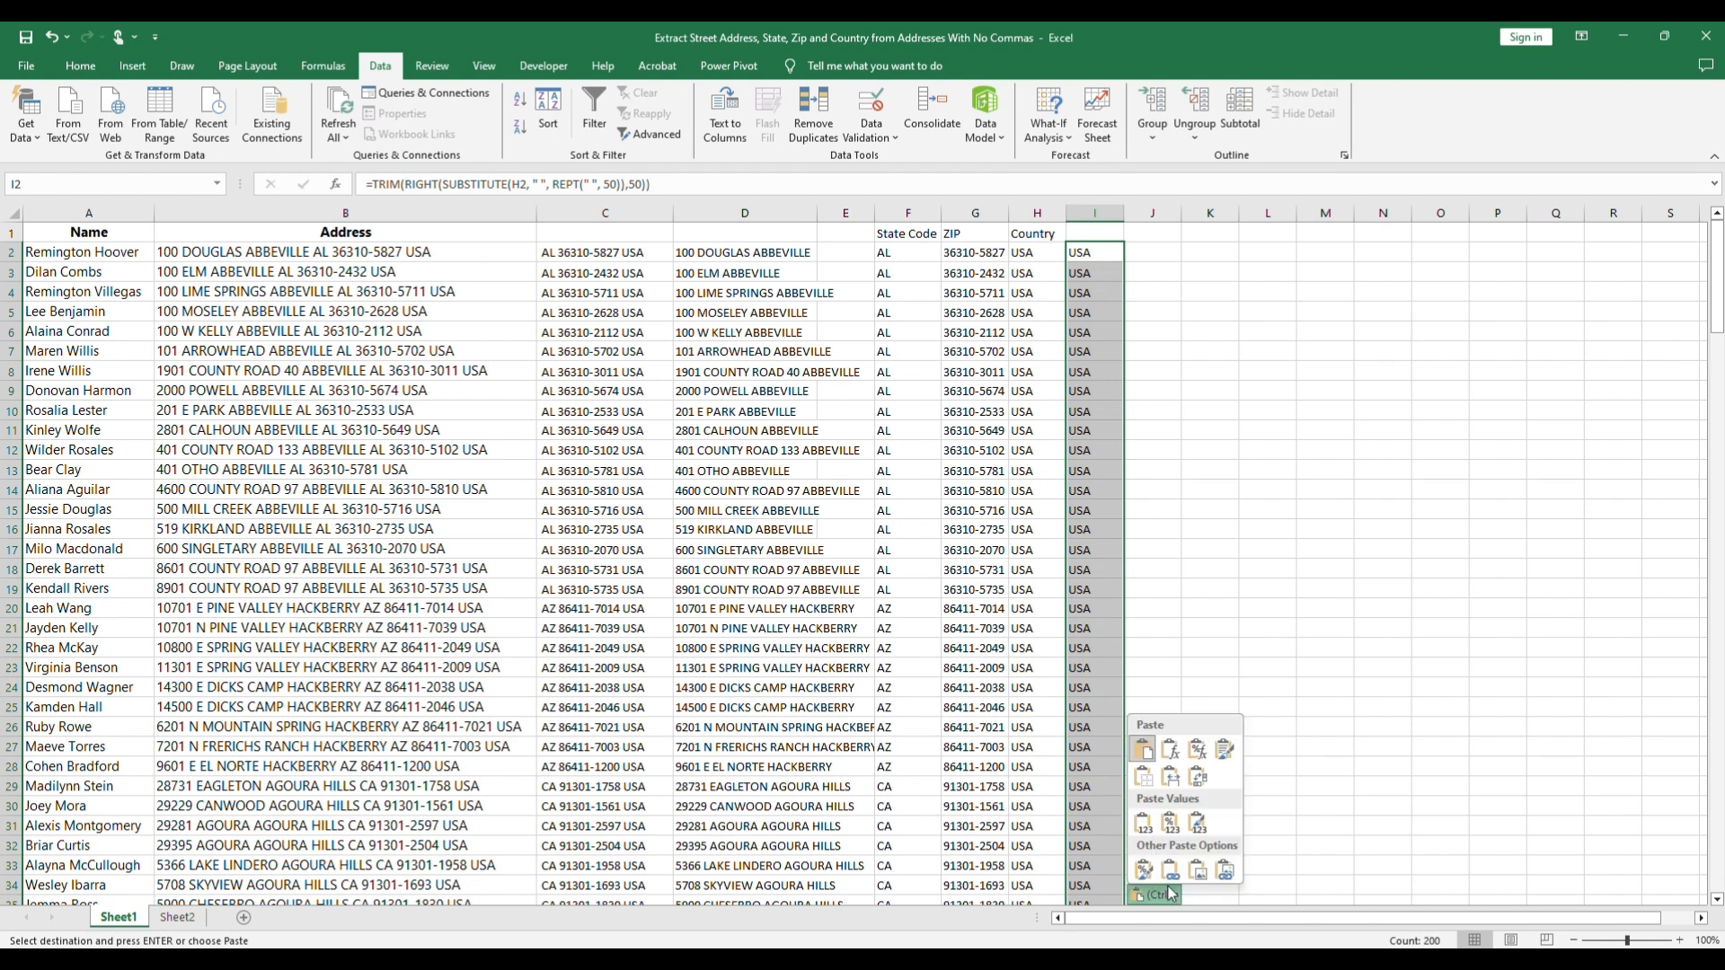
click(1200, 827)
double_click(1124, 213)
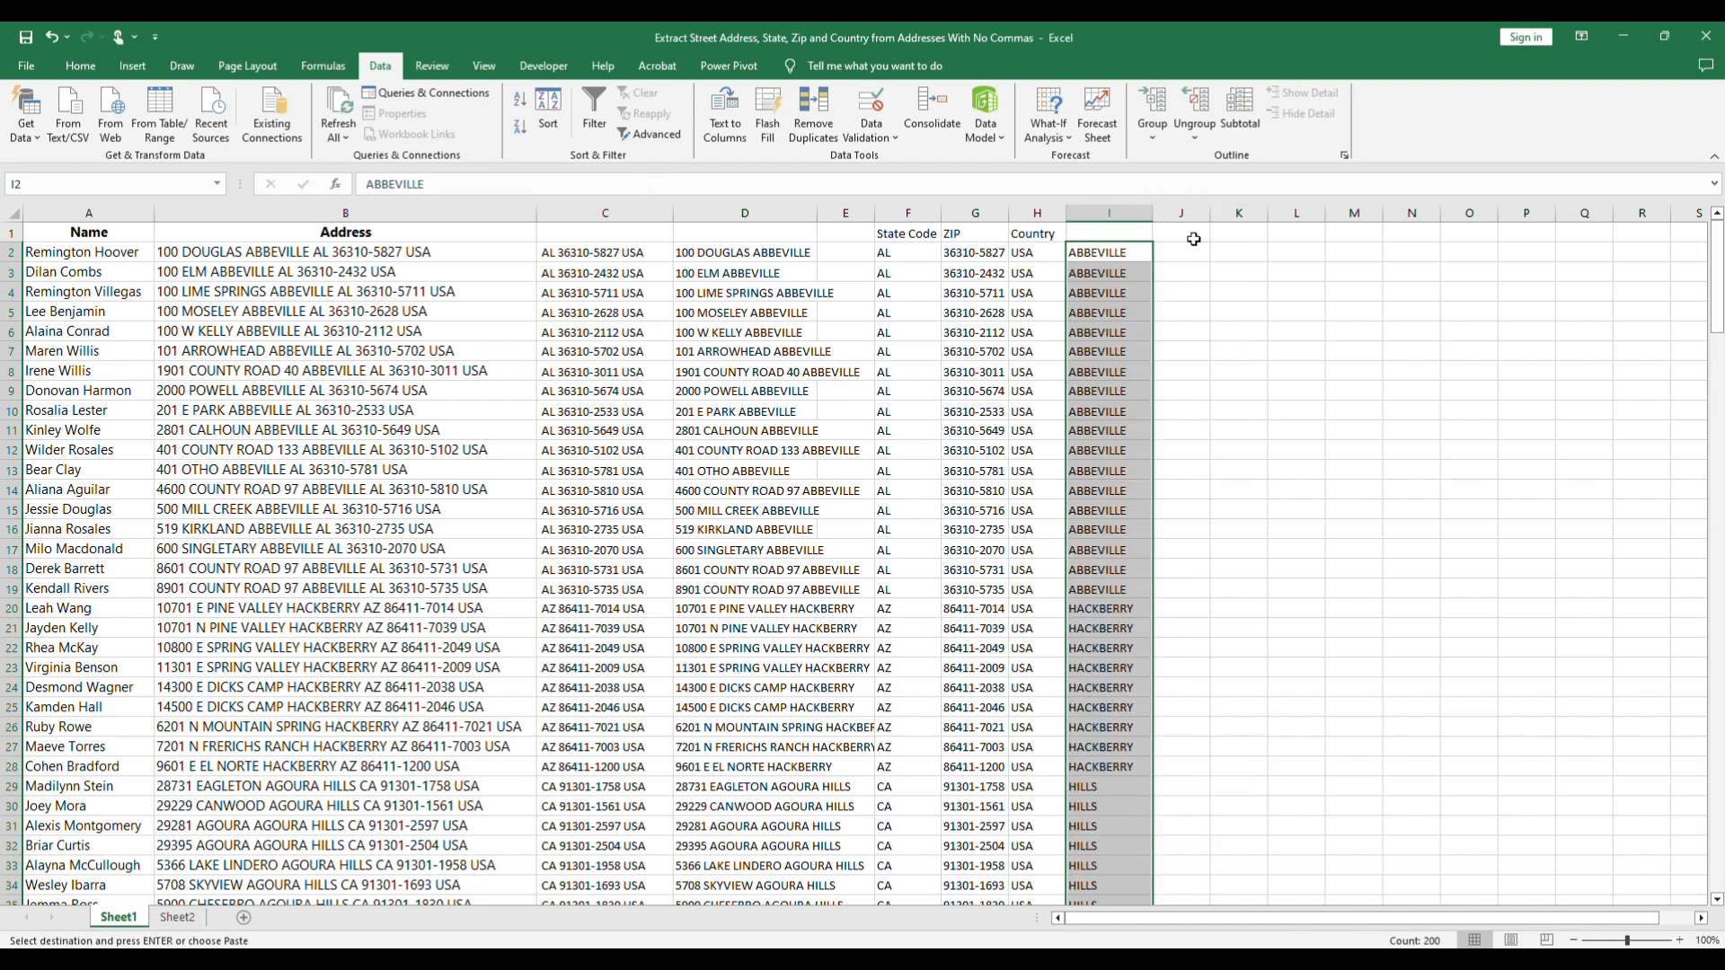
click(1402, 274)
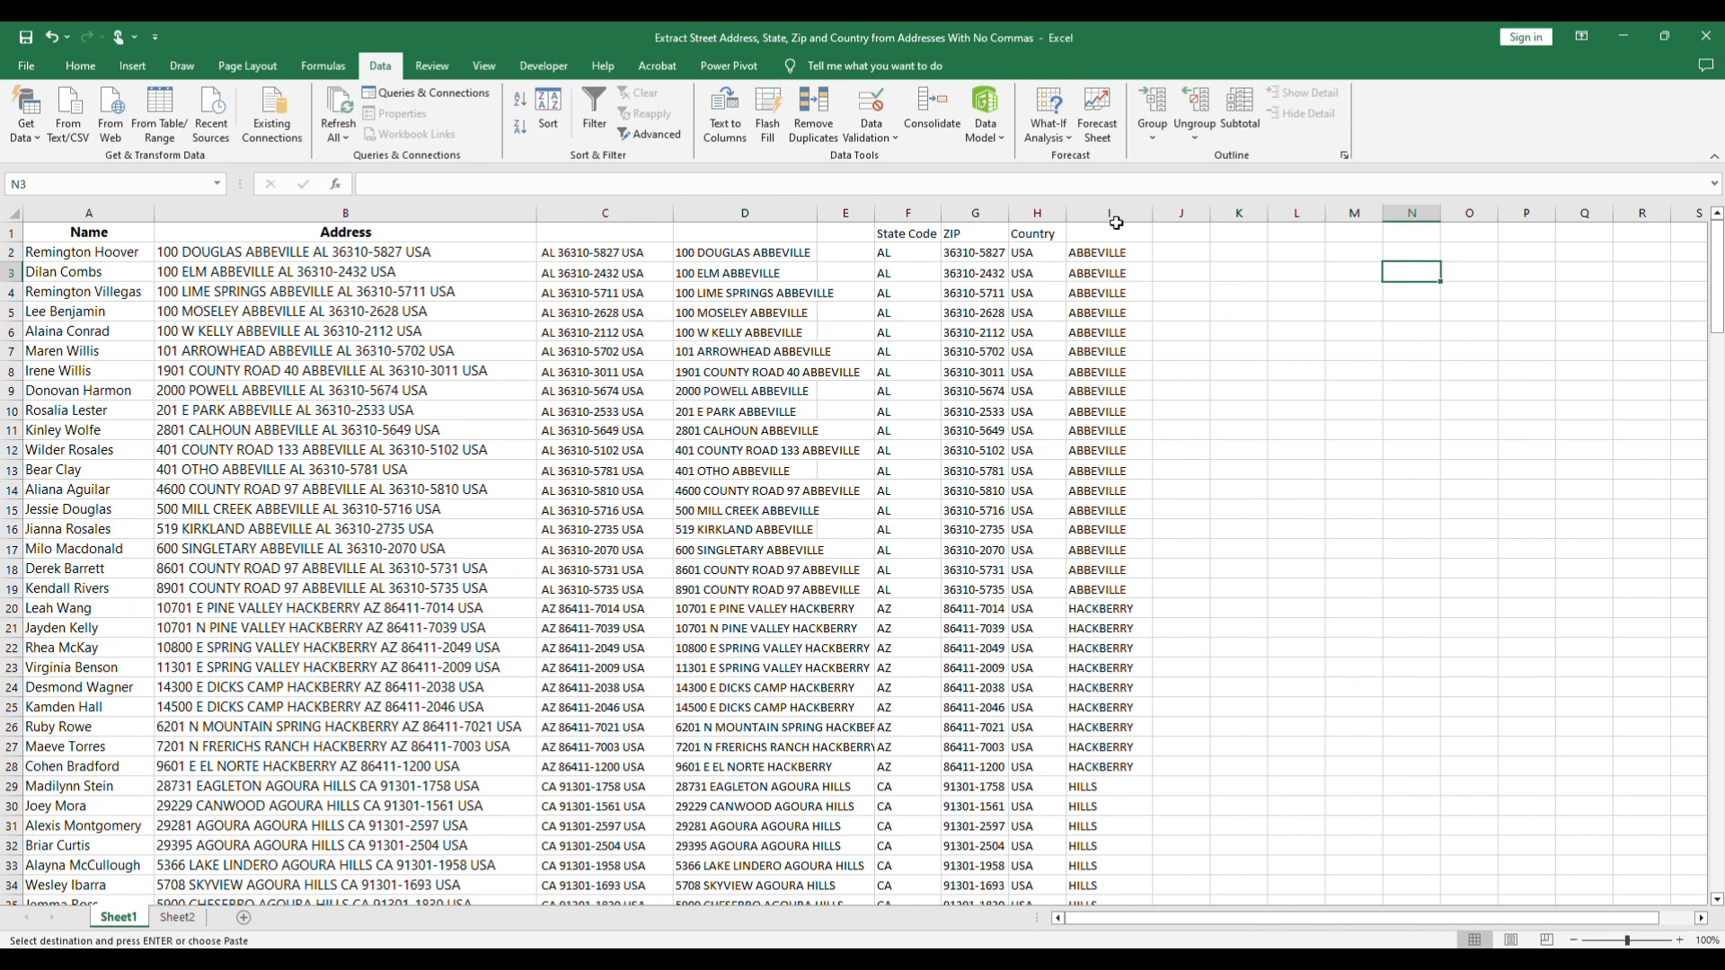
Step: Cut column I with the city values and insert it before the State Code column
click(1116, 219)
right_click(1120, 219)
click(1154, 256)
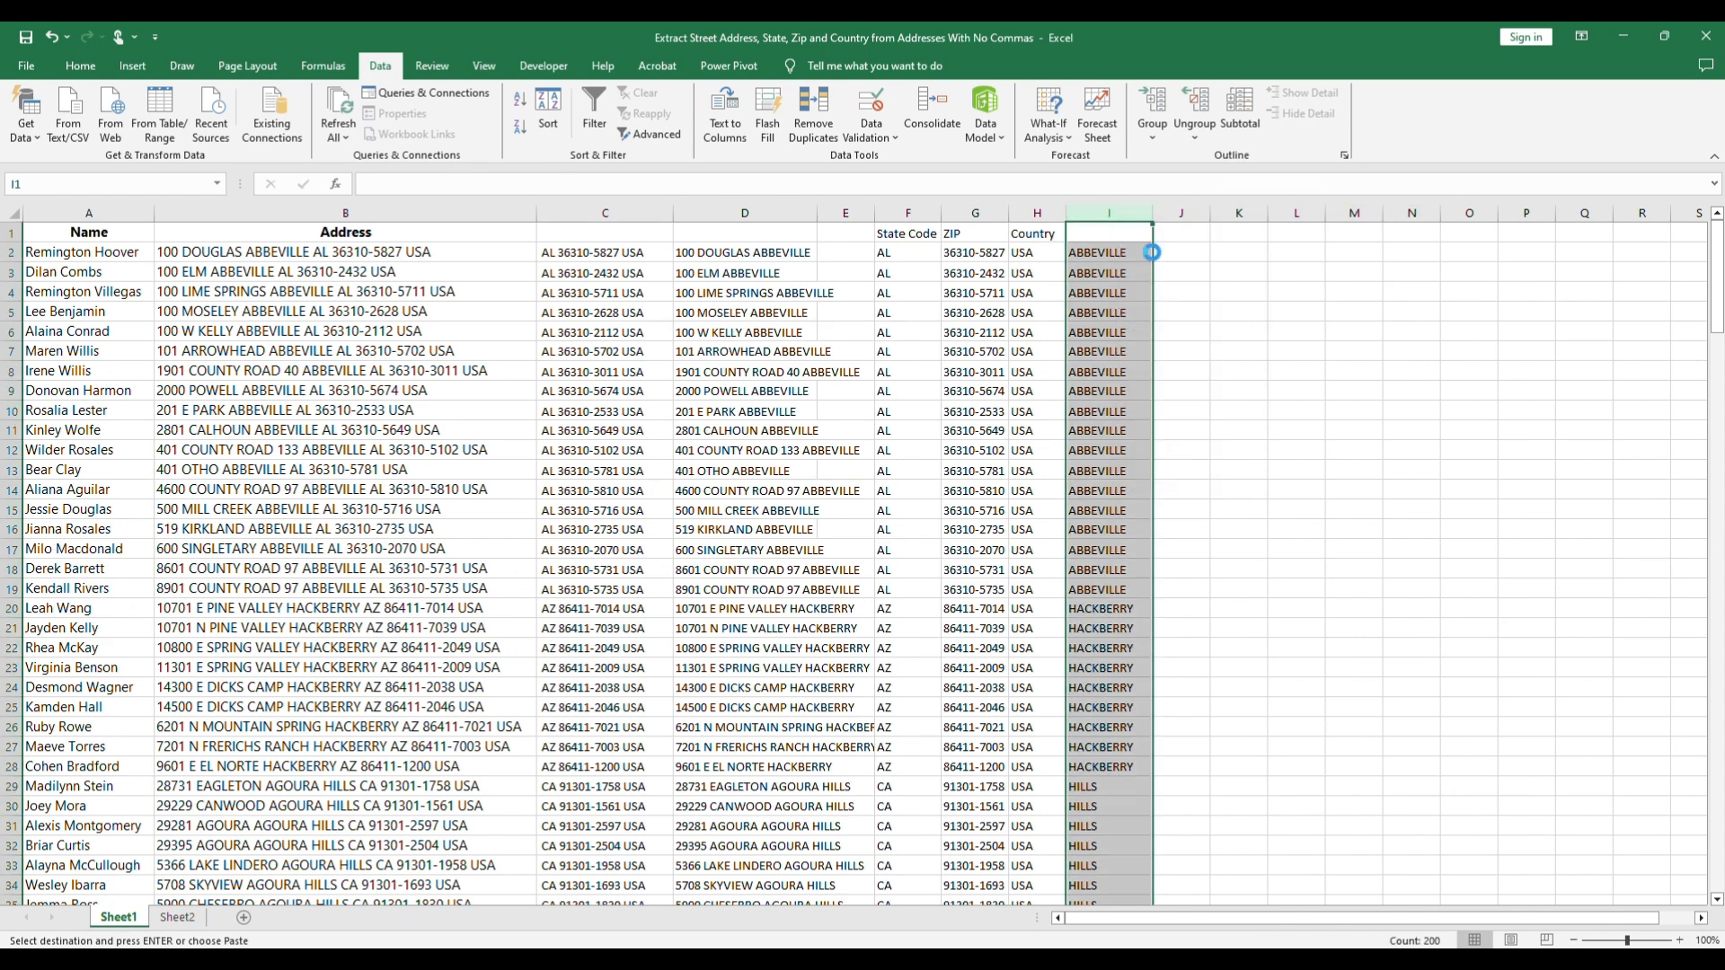
click(908, 214)
right_click(904, 219)
click(970, 369)
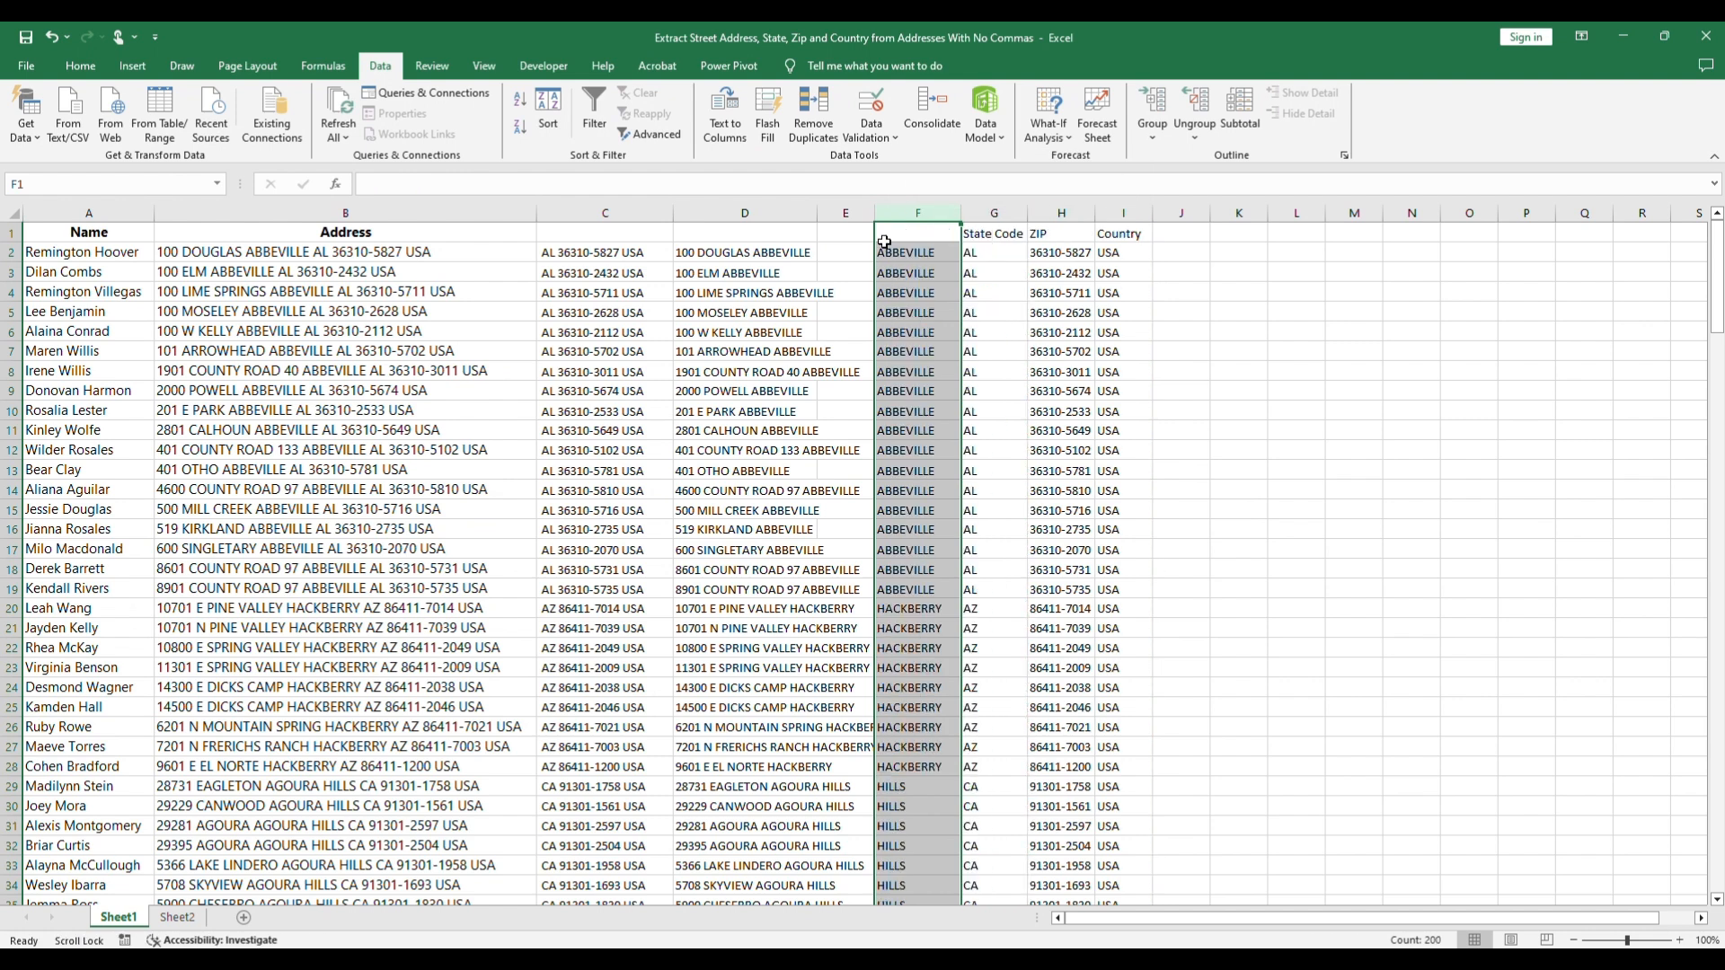
Step: Enter the header City in F1 and widen column D to fit its address text
double_click(908, 232)
text(CITY)
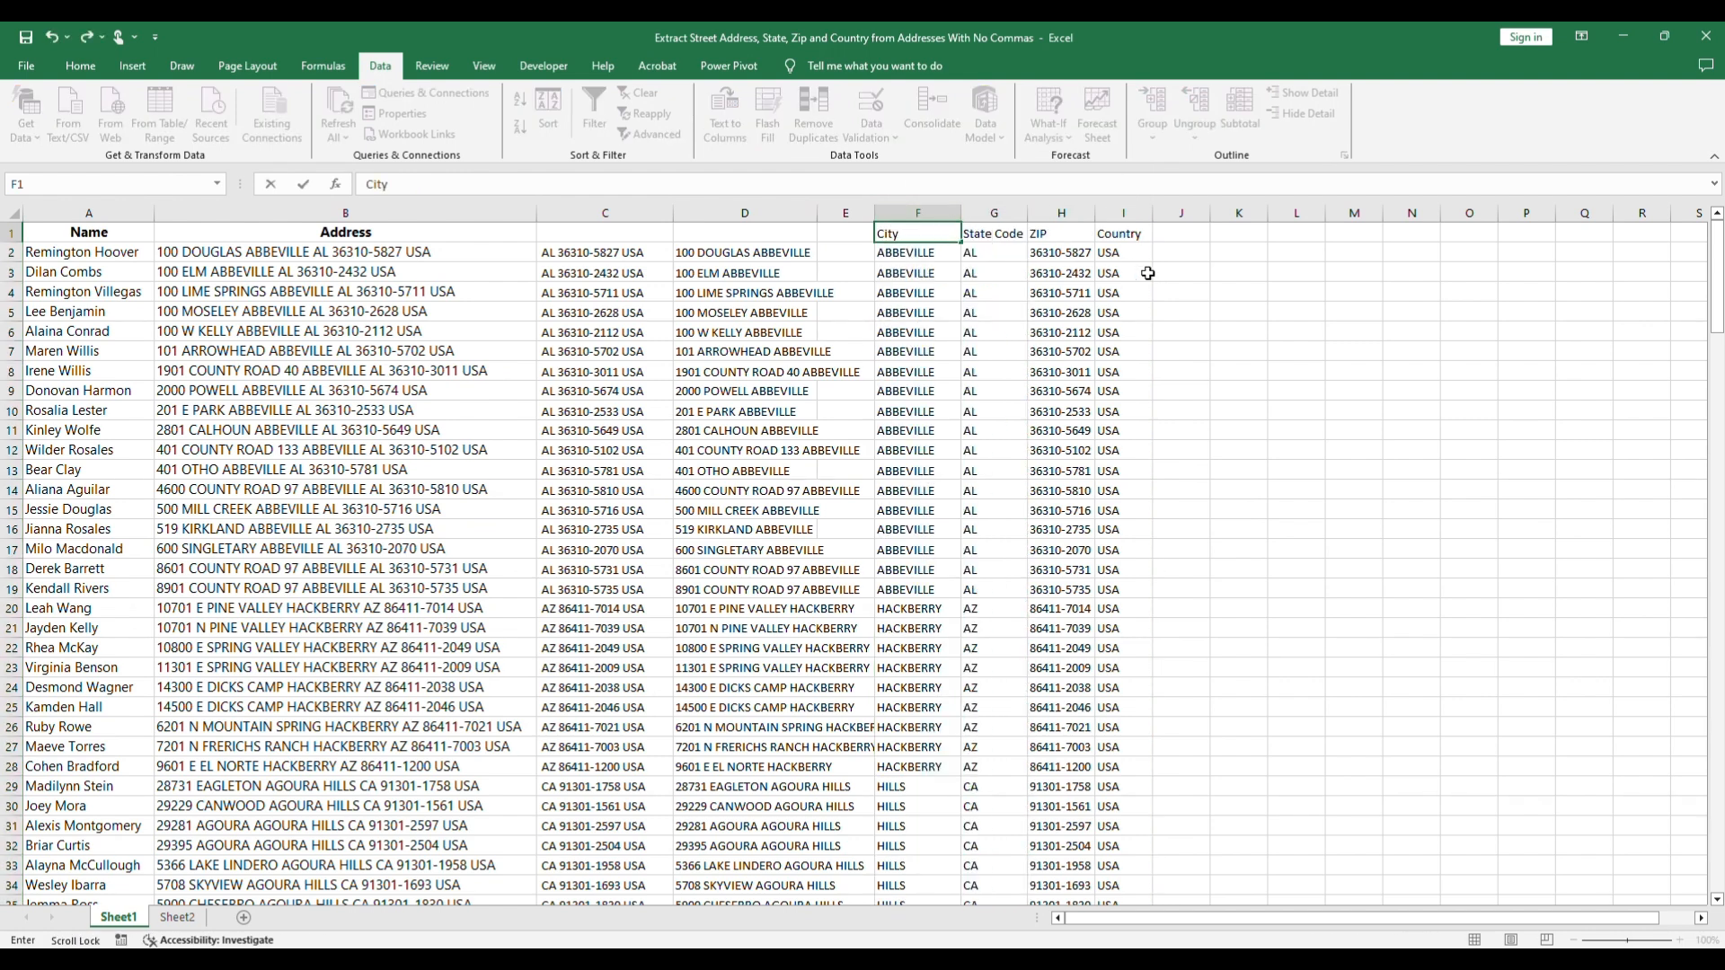
click(1277, 291)
drag(820, 212, 903, 218)
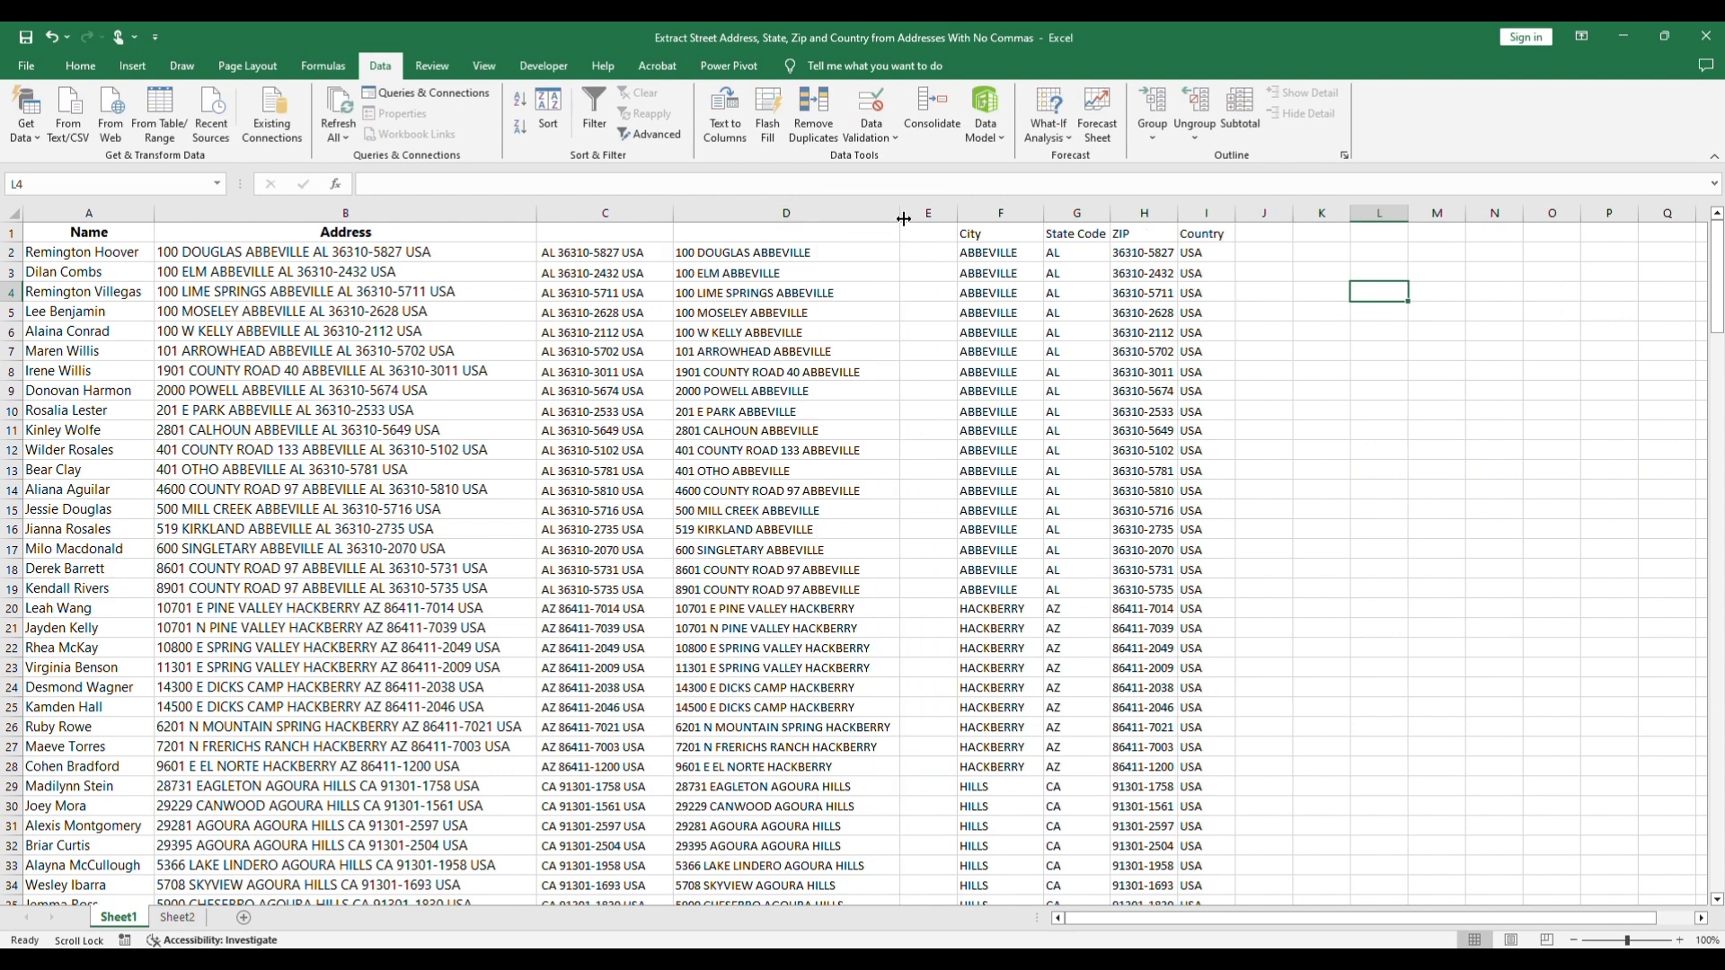
Step: Enter the formula =SUBSTITUTE(D2,F2,"") in E2 to strip the city from the street address
click(934, 252)
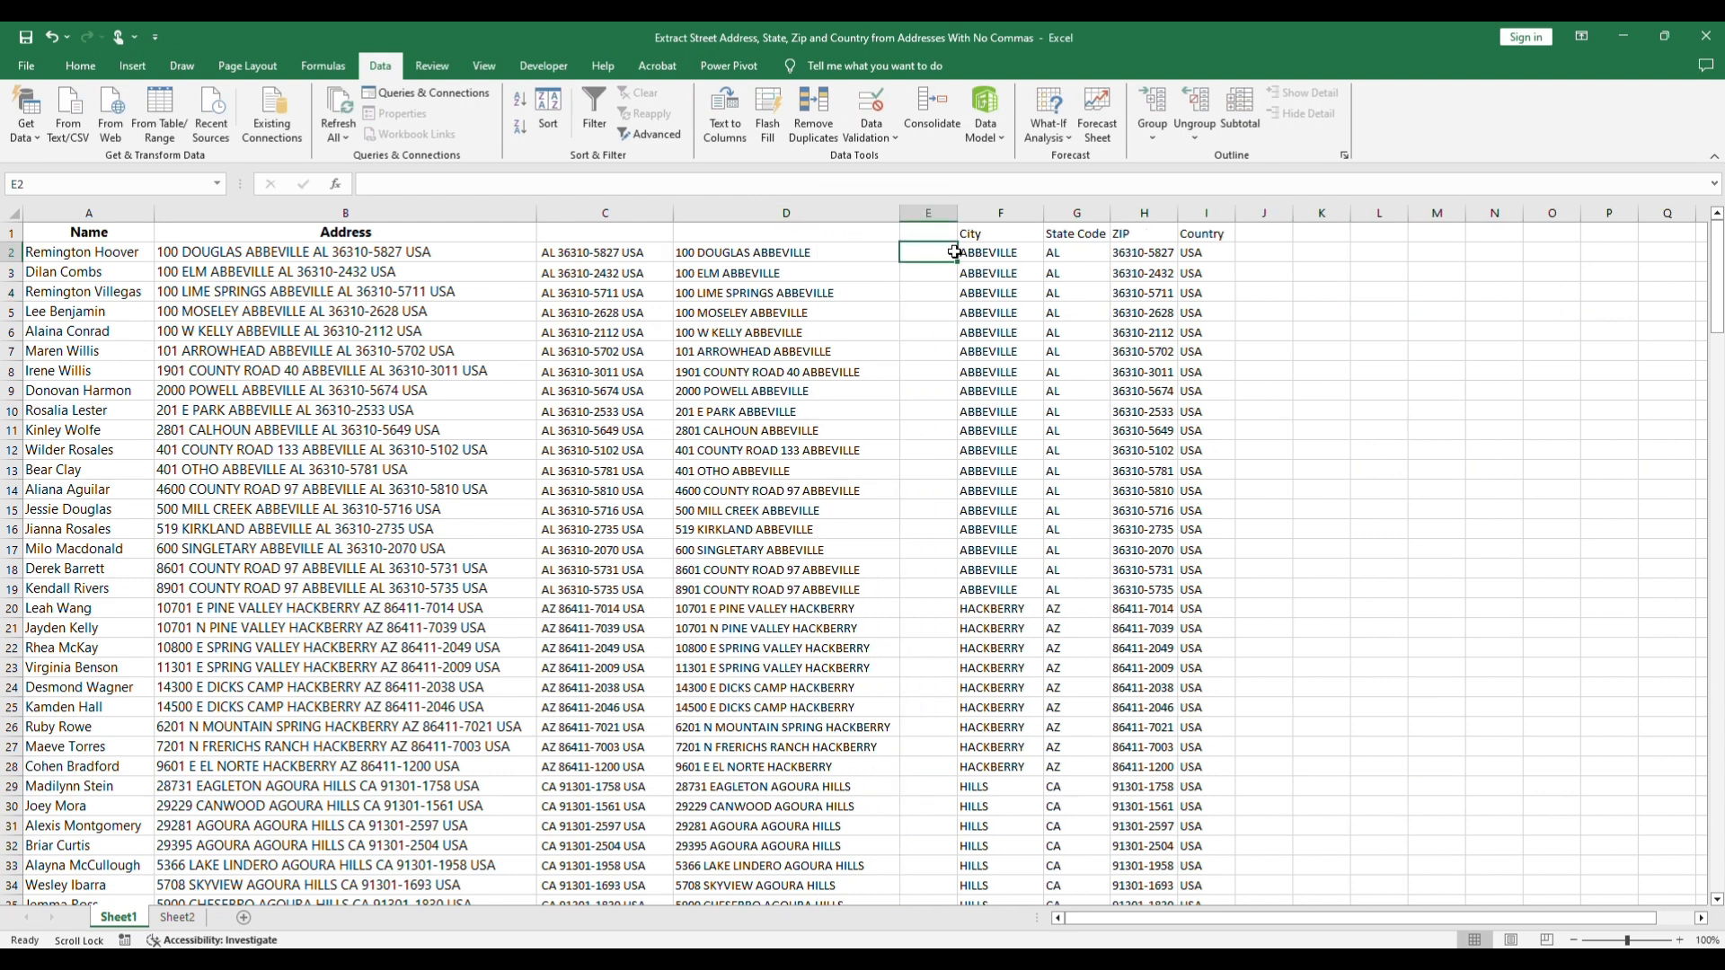
text(=SUBS)
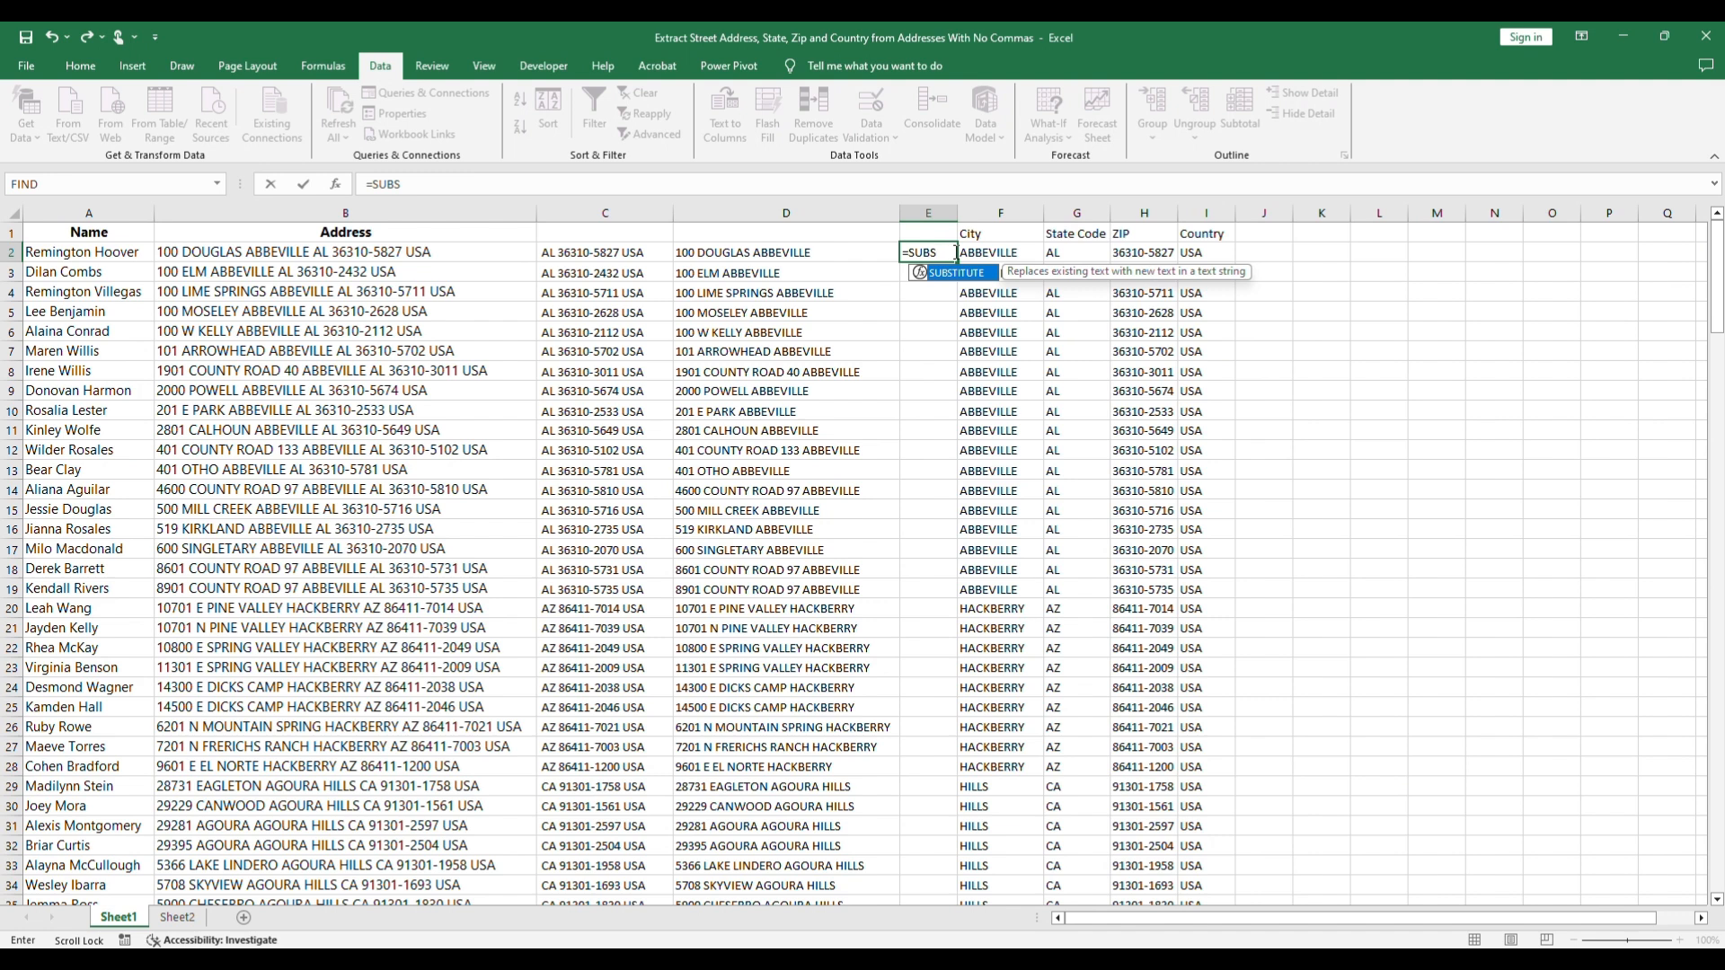
double_click(947, 272)
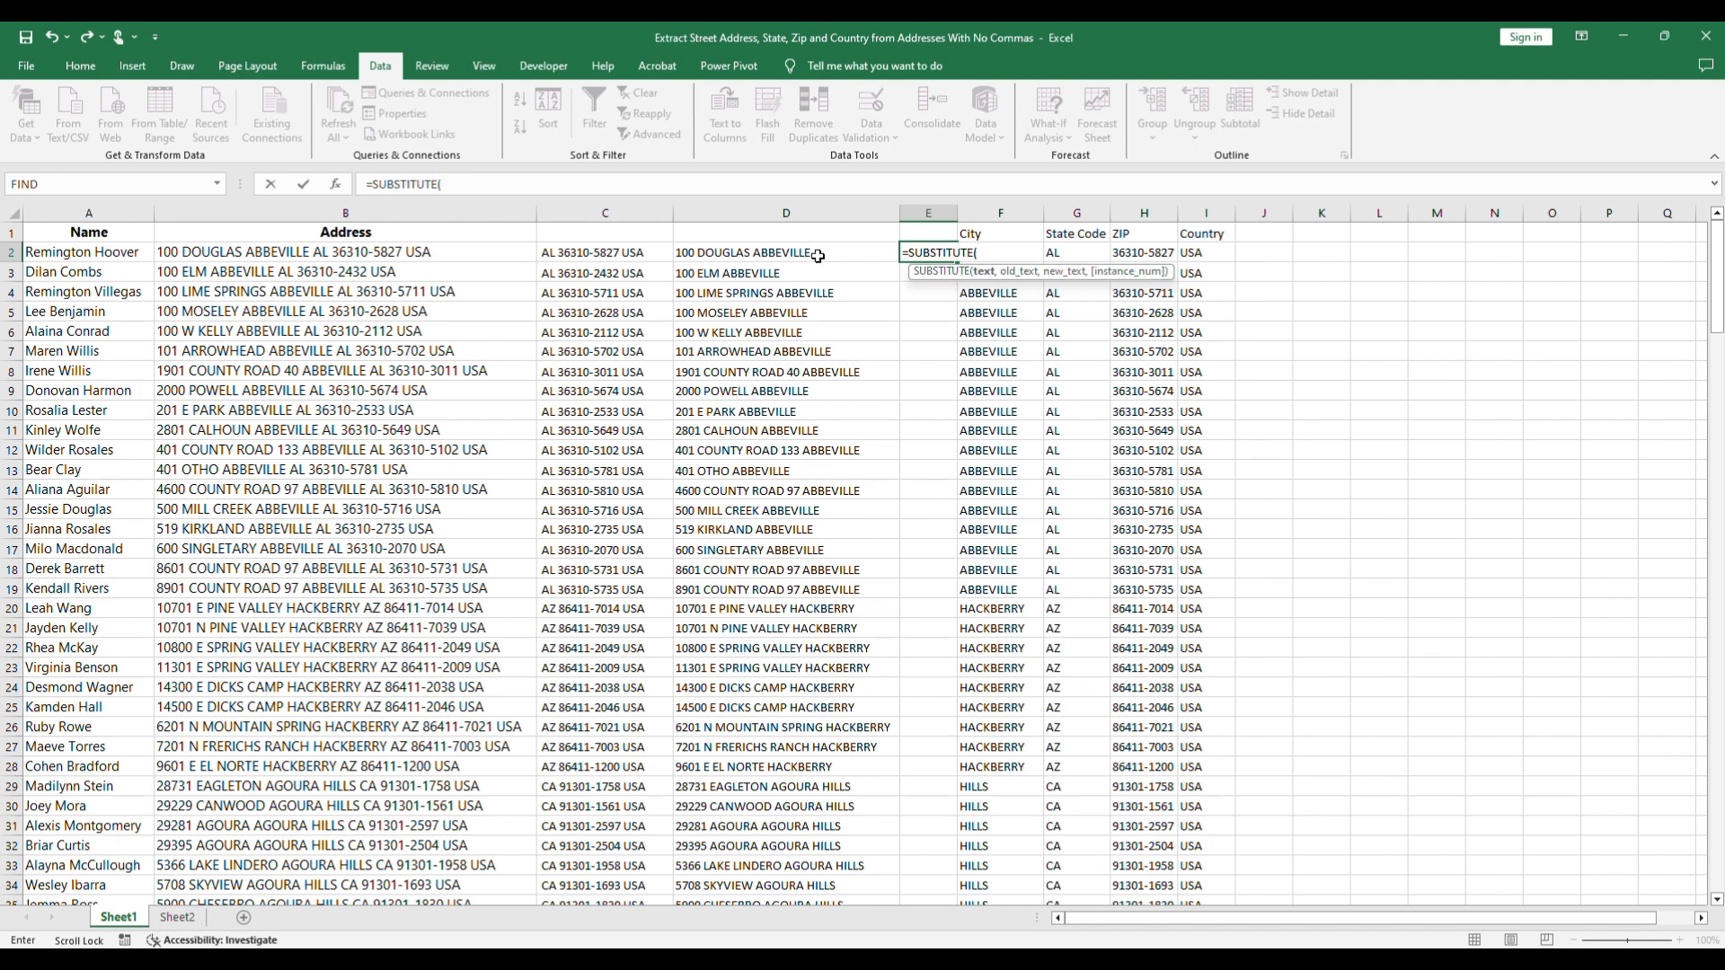
click(766, 253)
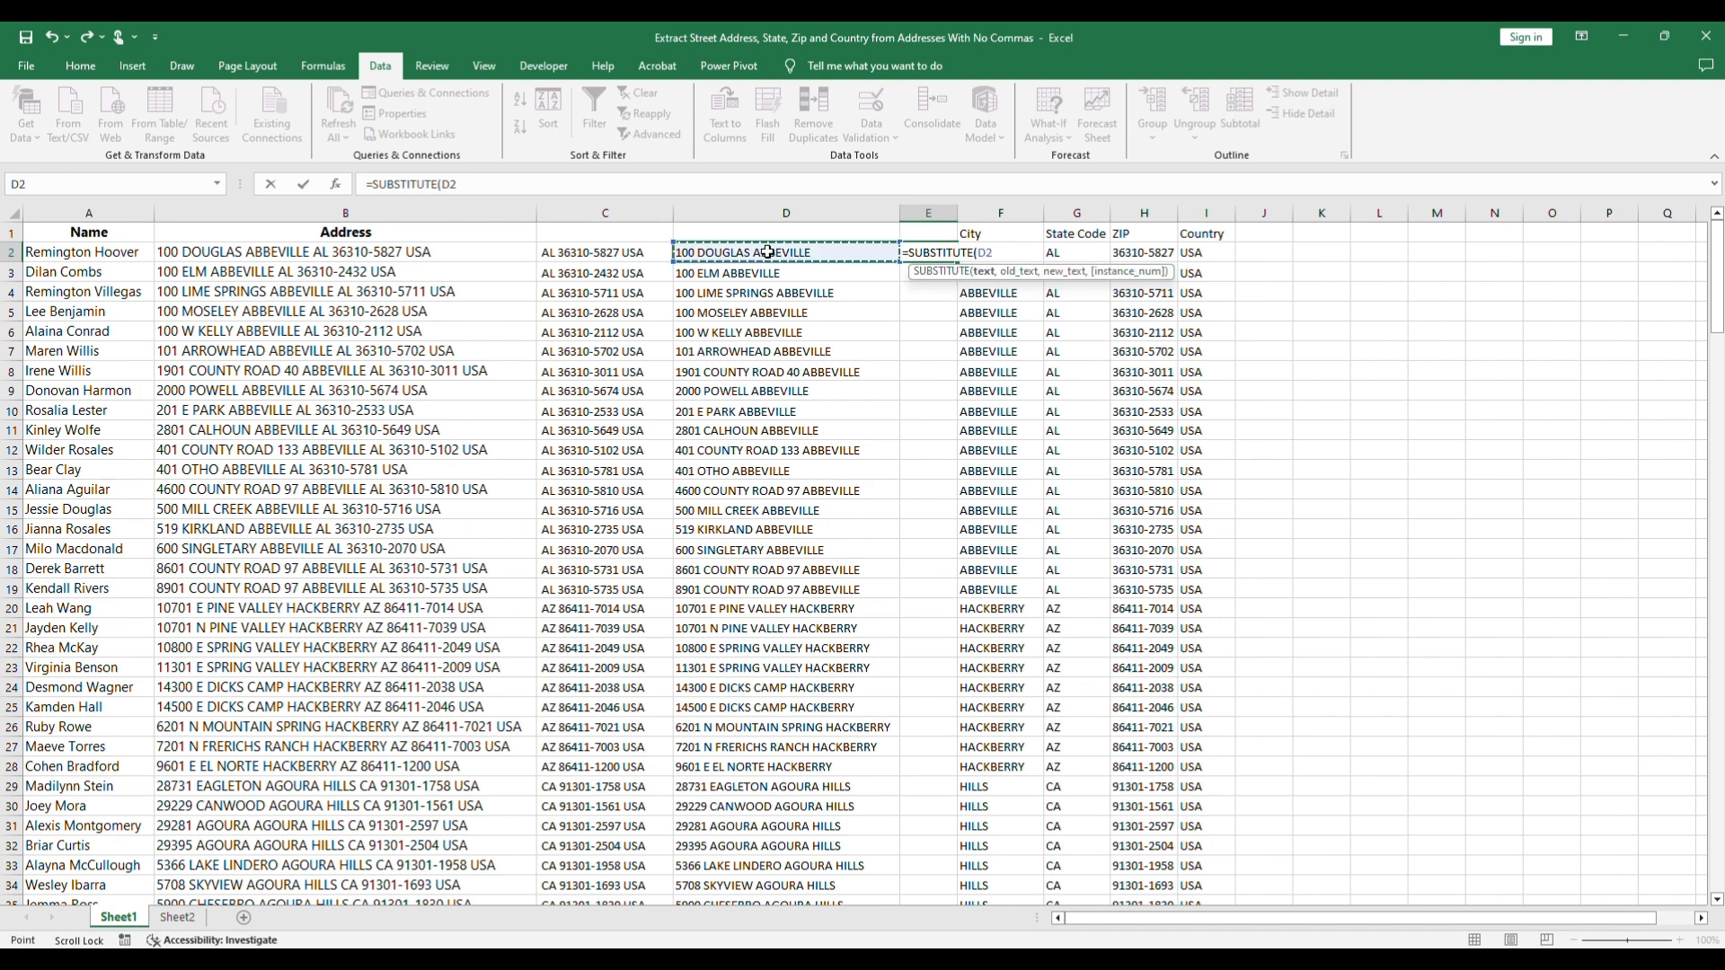
text(,)
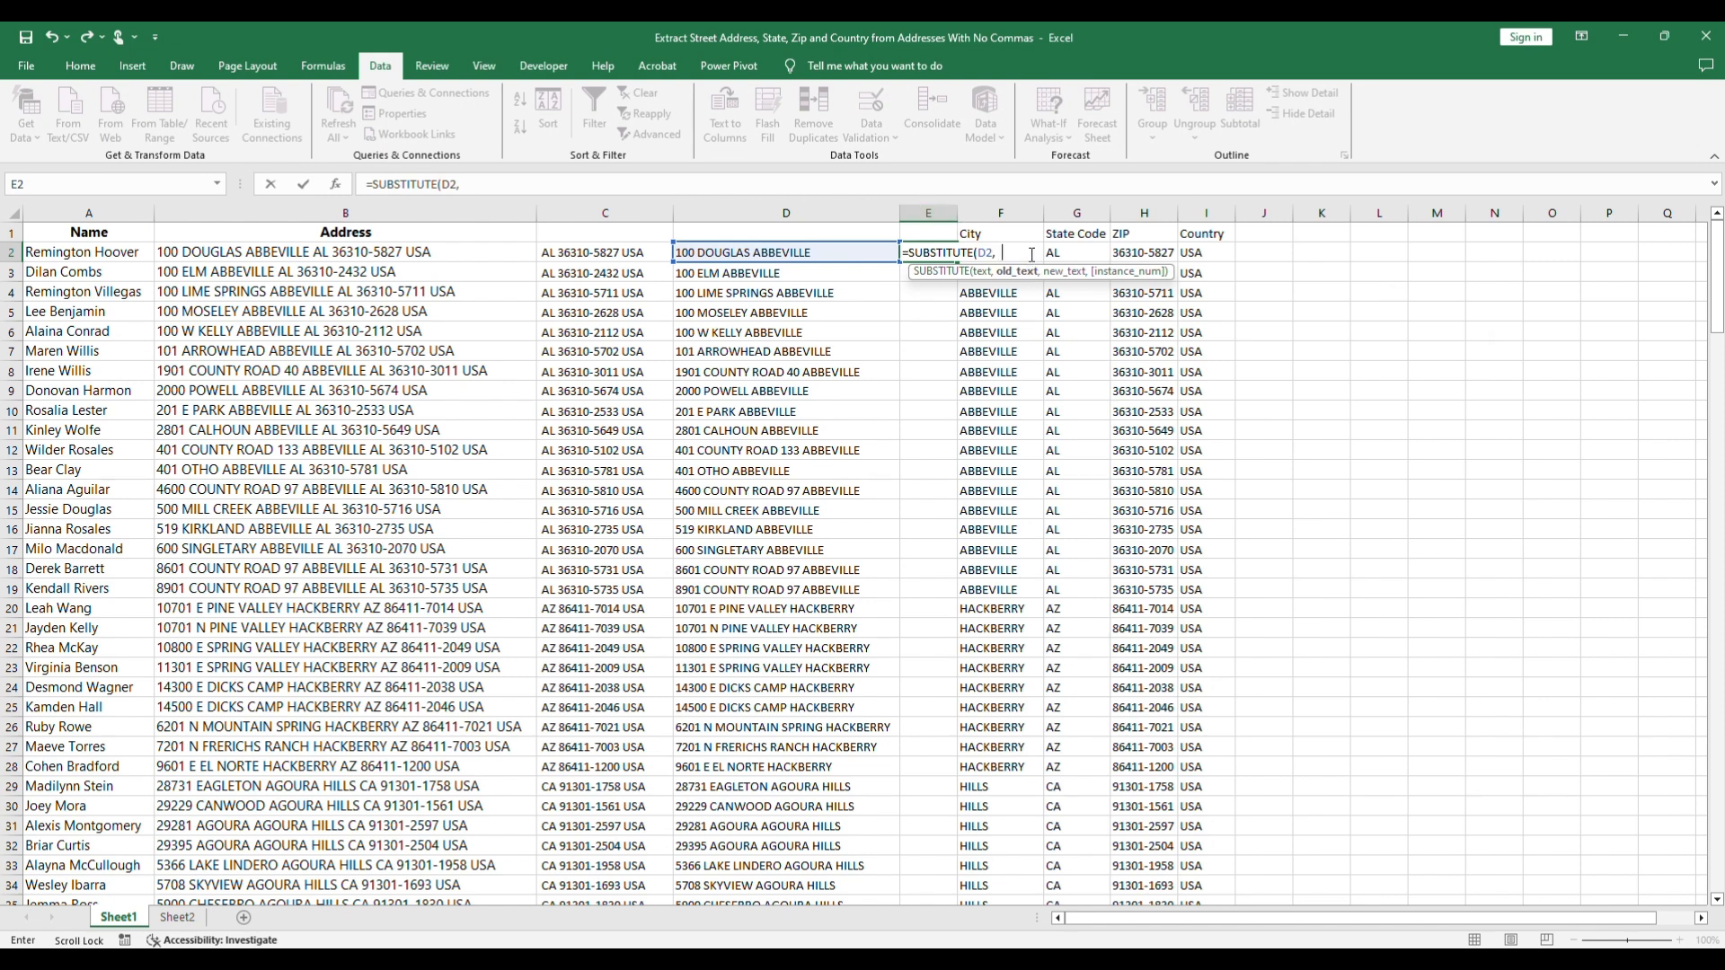
text(F2,"")
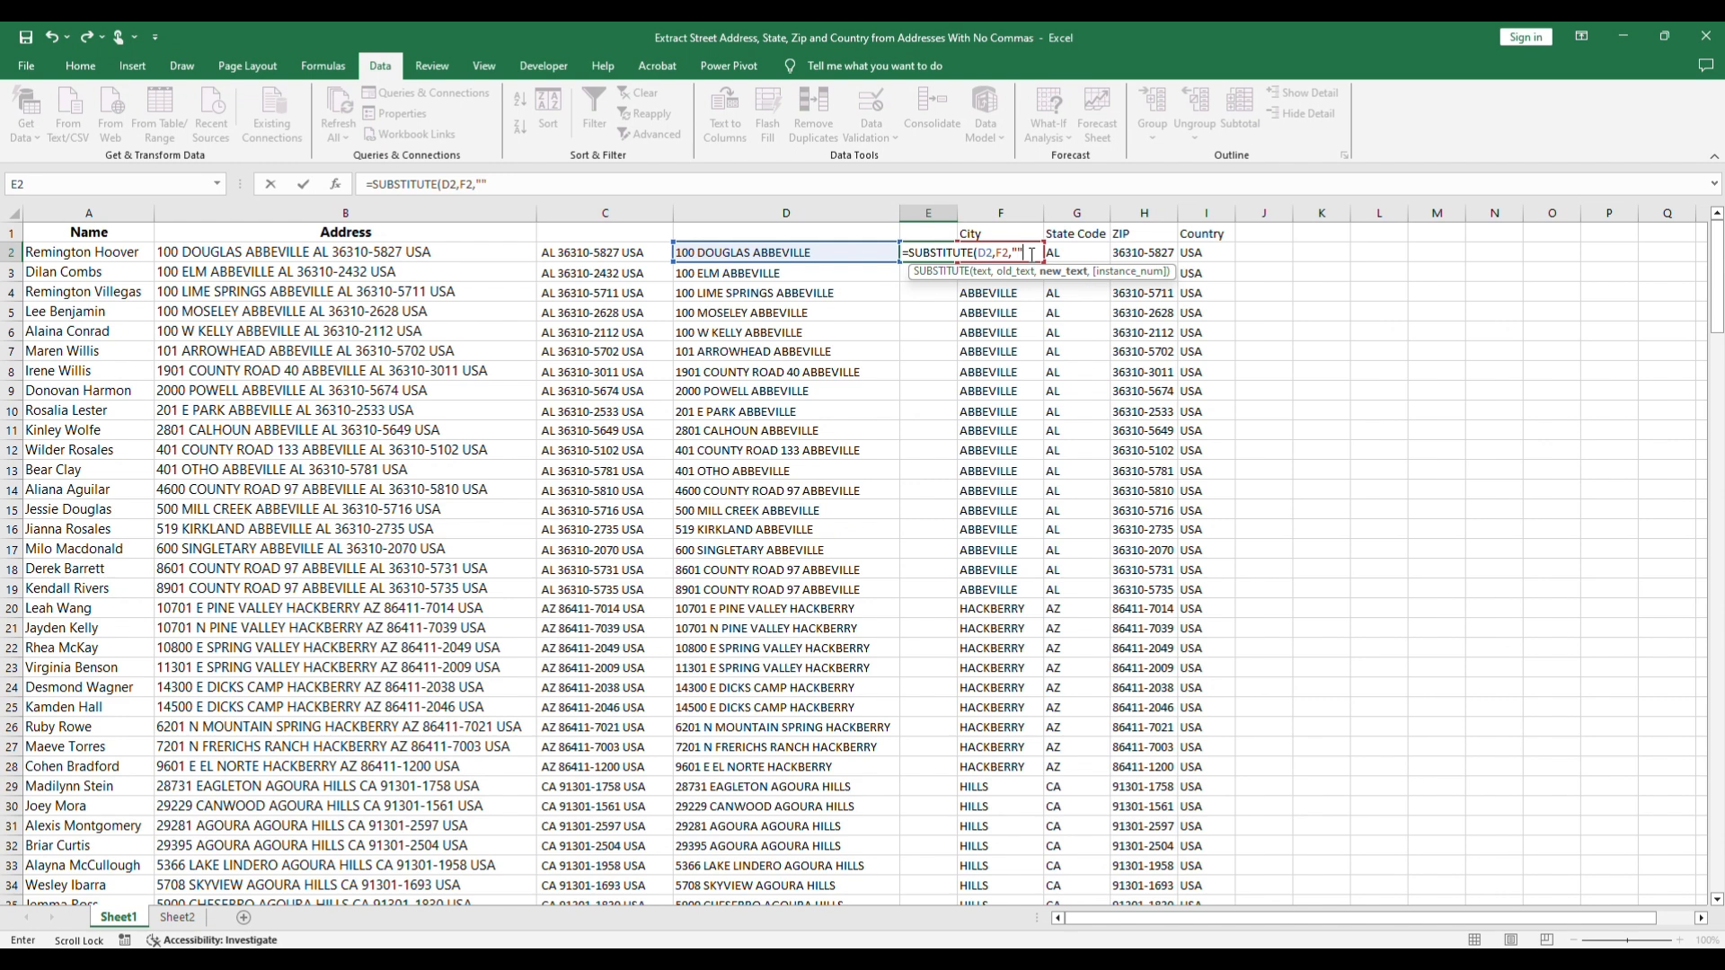
text())
key(Return)
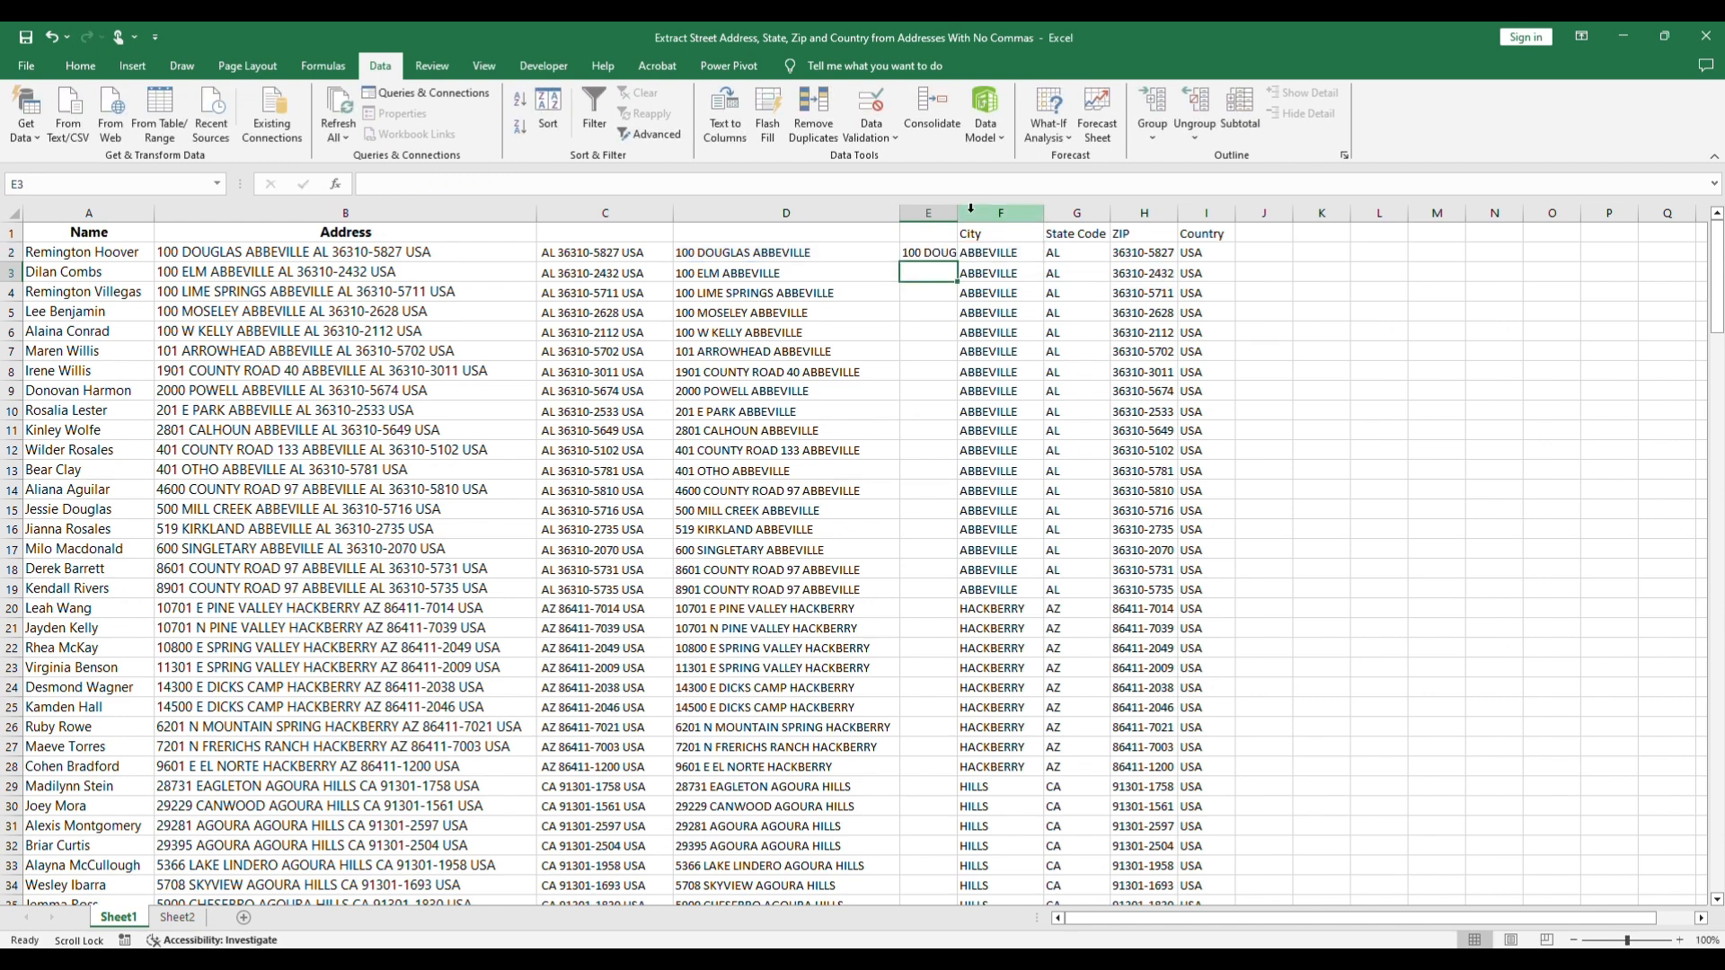
Step: Fill the E2 formula down to E201 and autofit column E to its contents
double_click(957, 213)
click(961, 255)
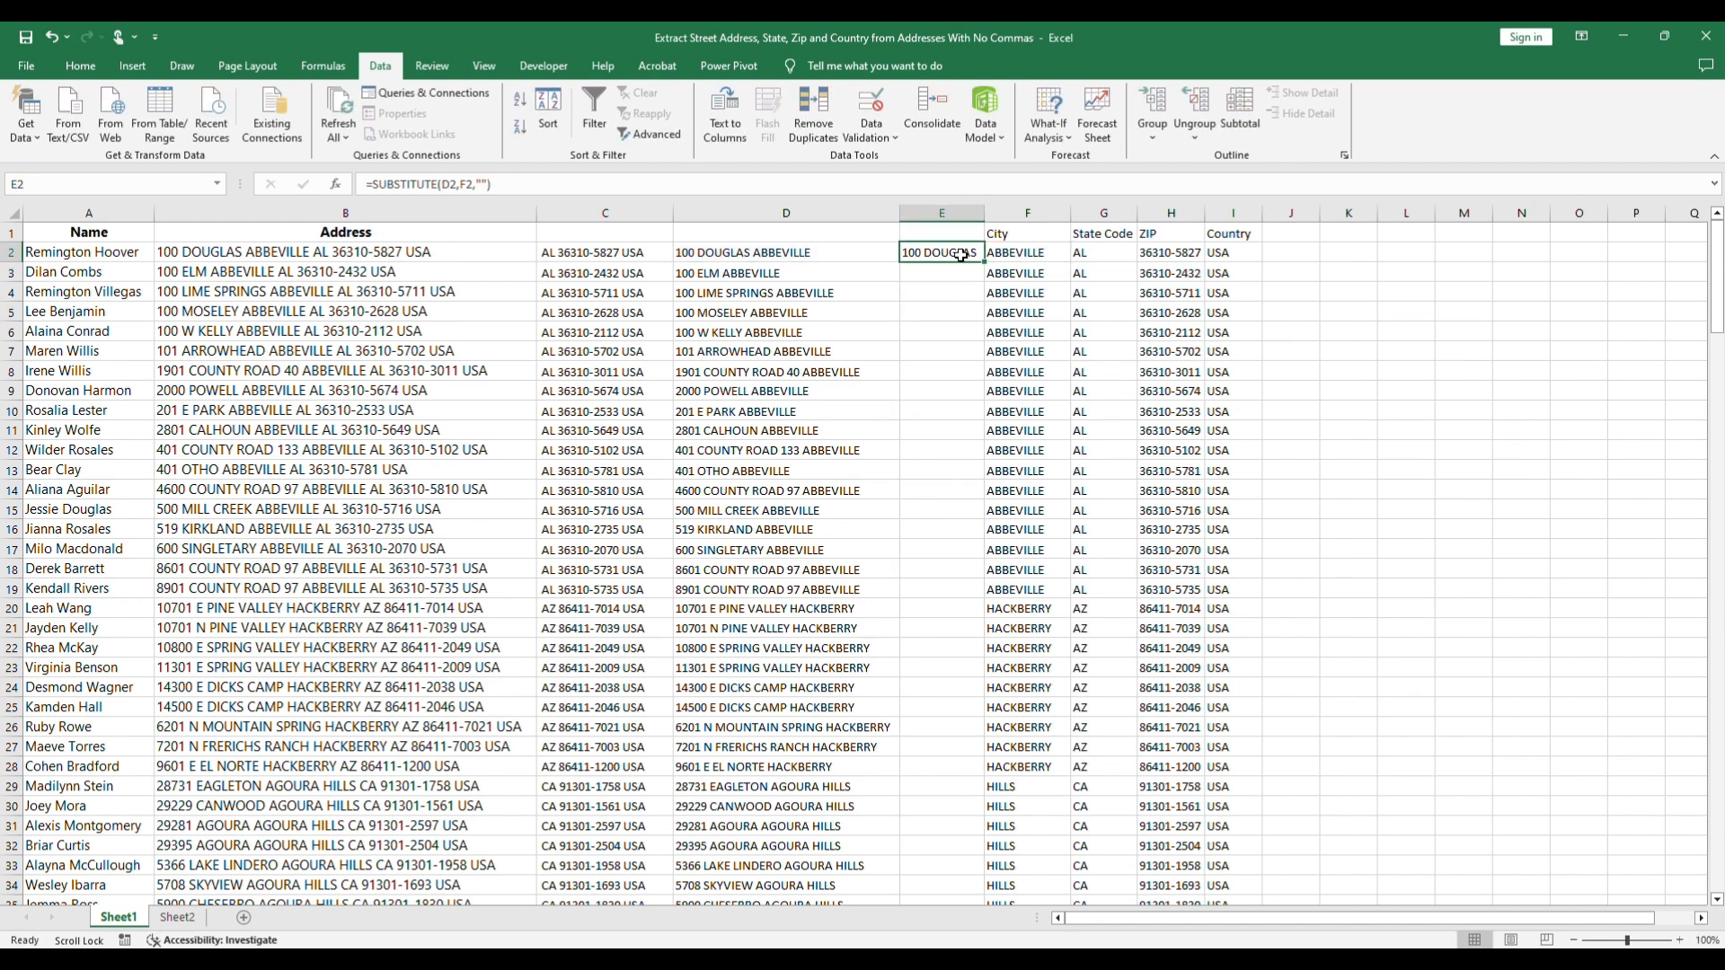
drag(986, 263, 982, 838)
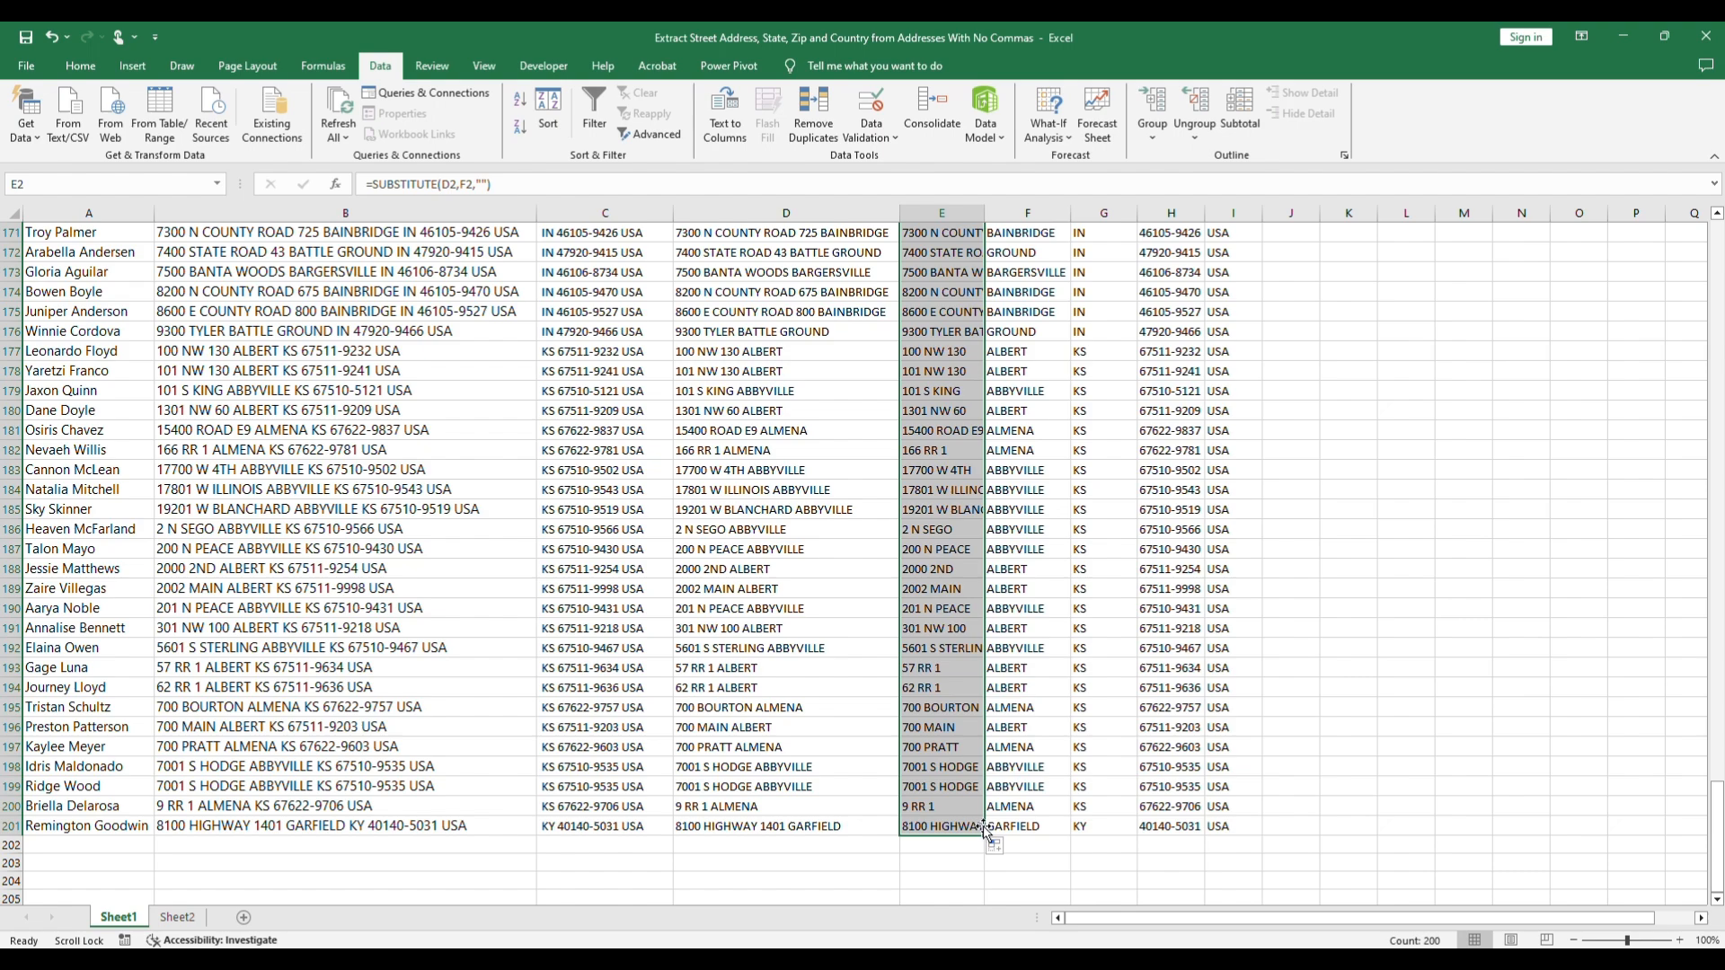
scroll(1286, 393, up, 20)
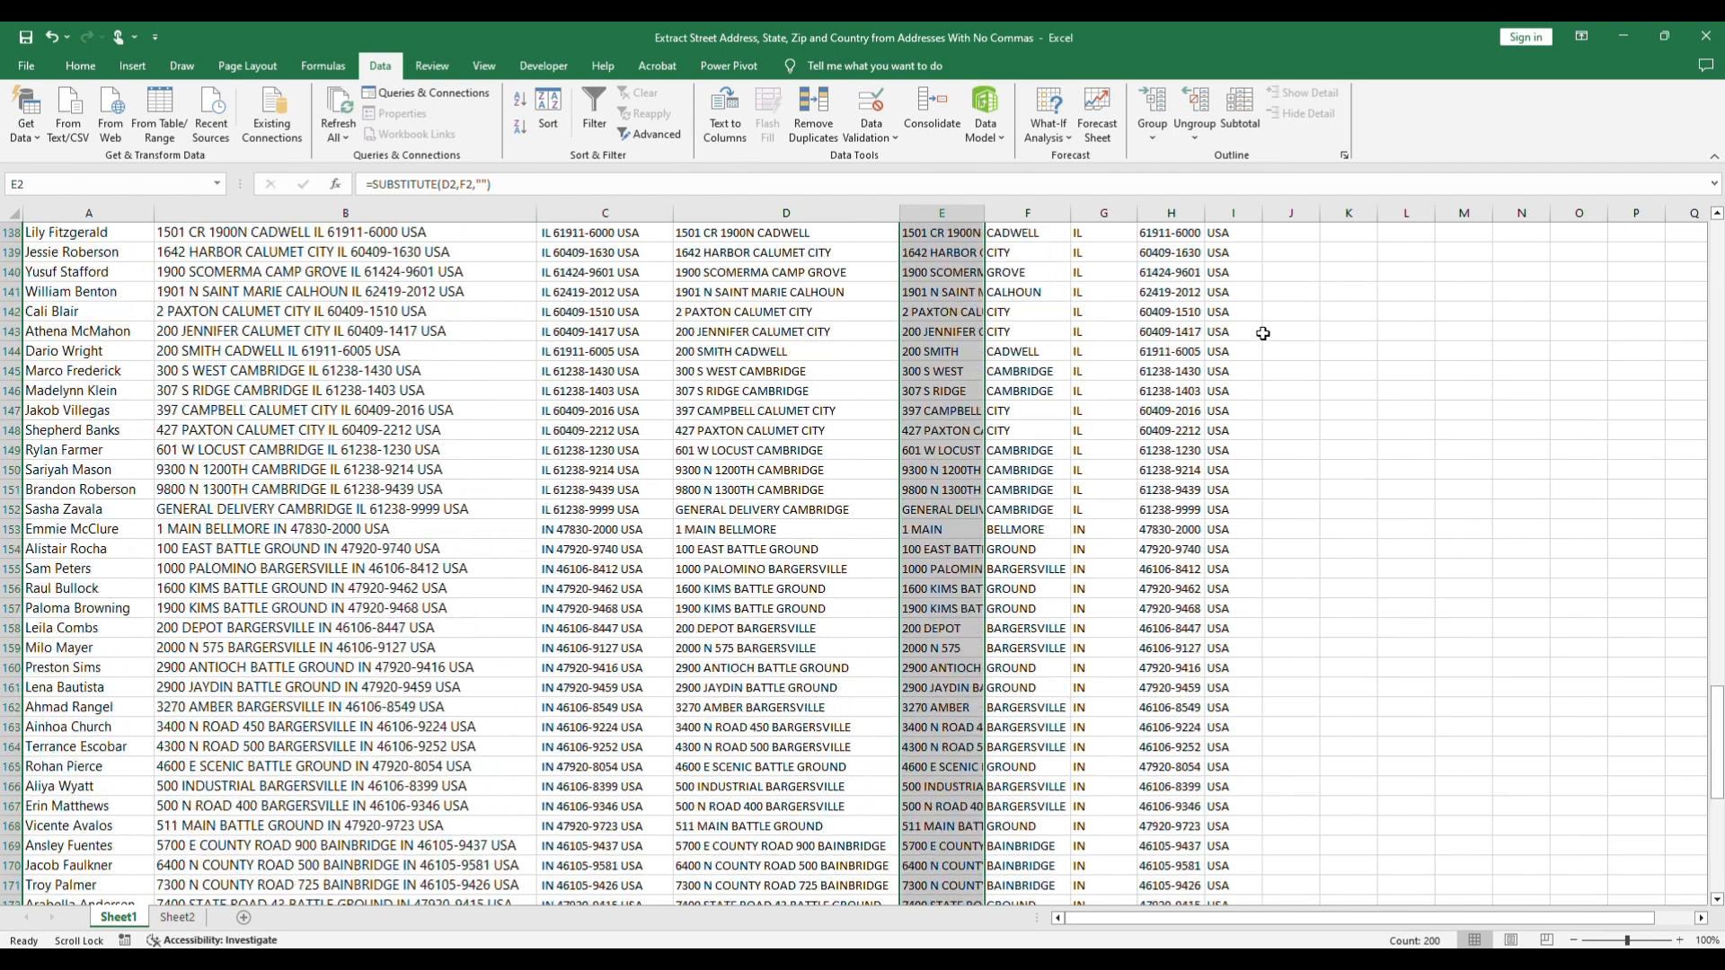
scroll(1268, 329, up, 4)
double_click(985, 213)
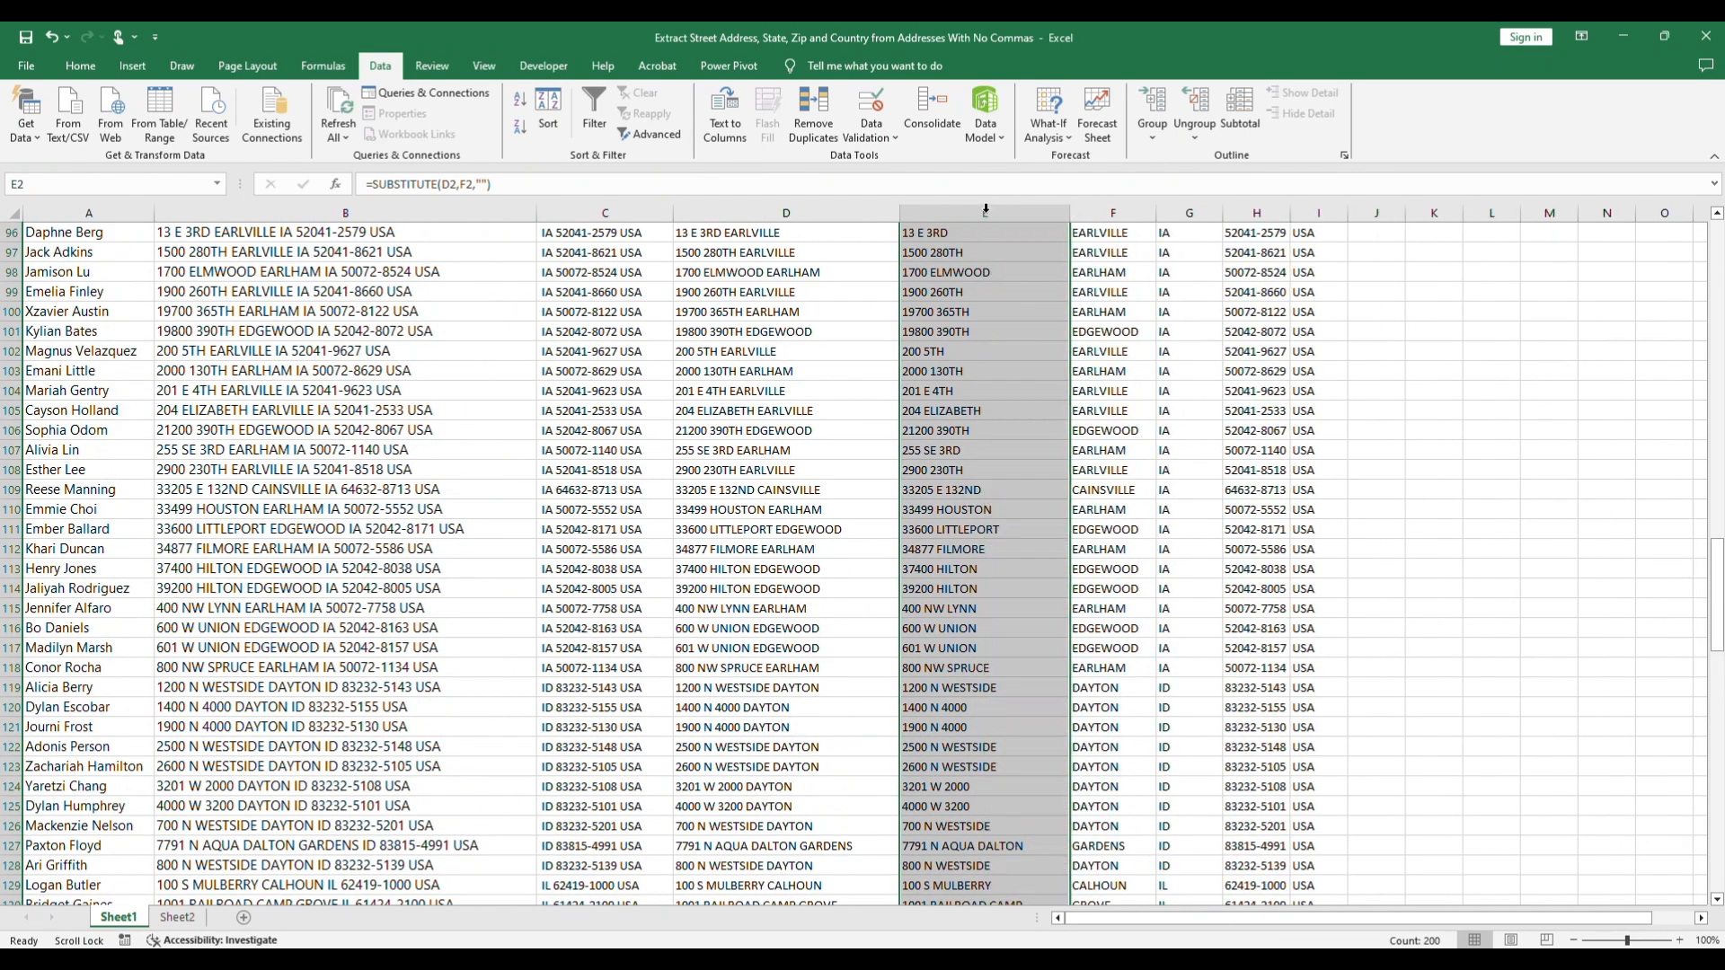
scroll(1374, 417, up, 6)
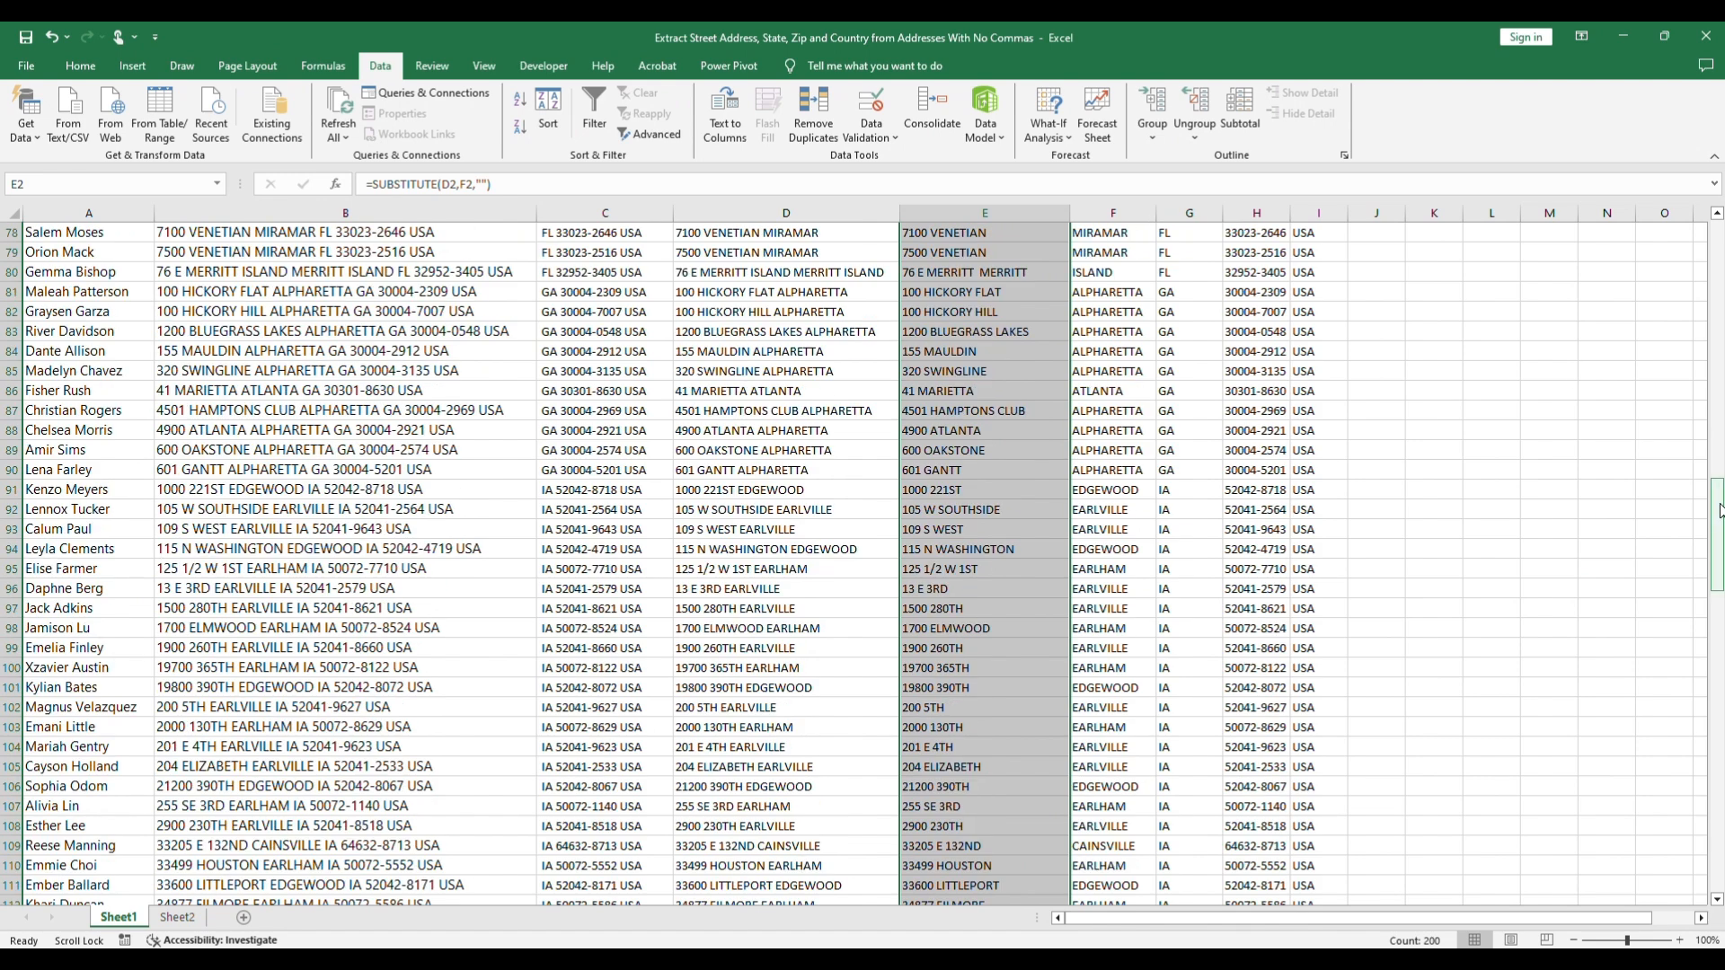
scroll(1044, 325, up, 20)
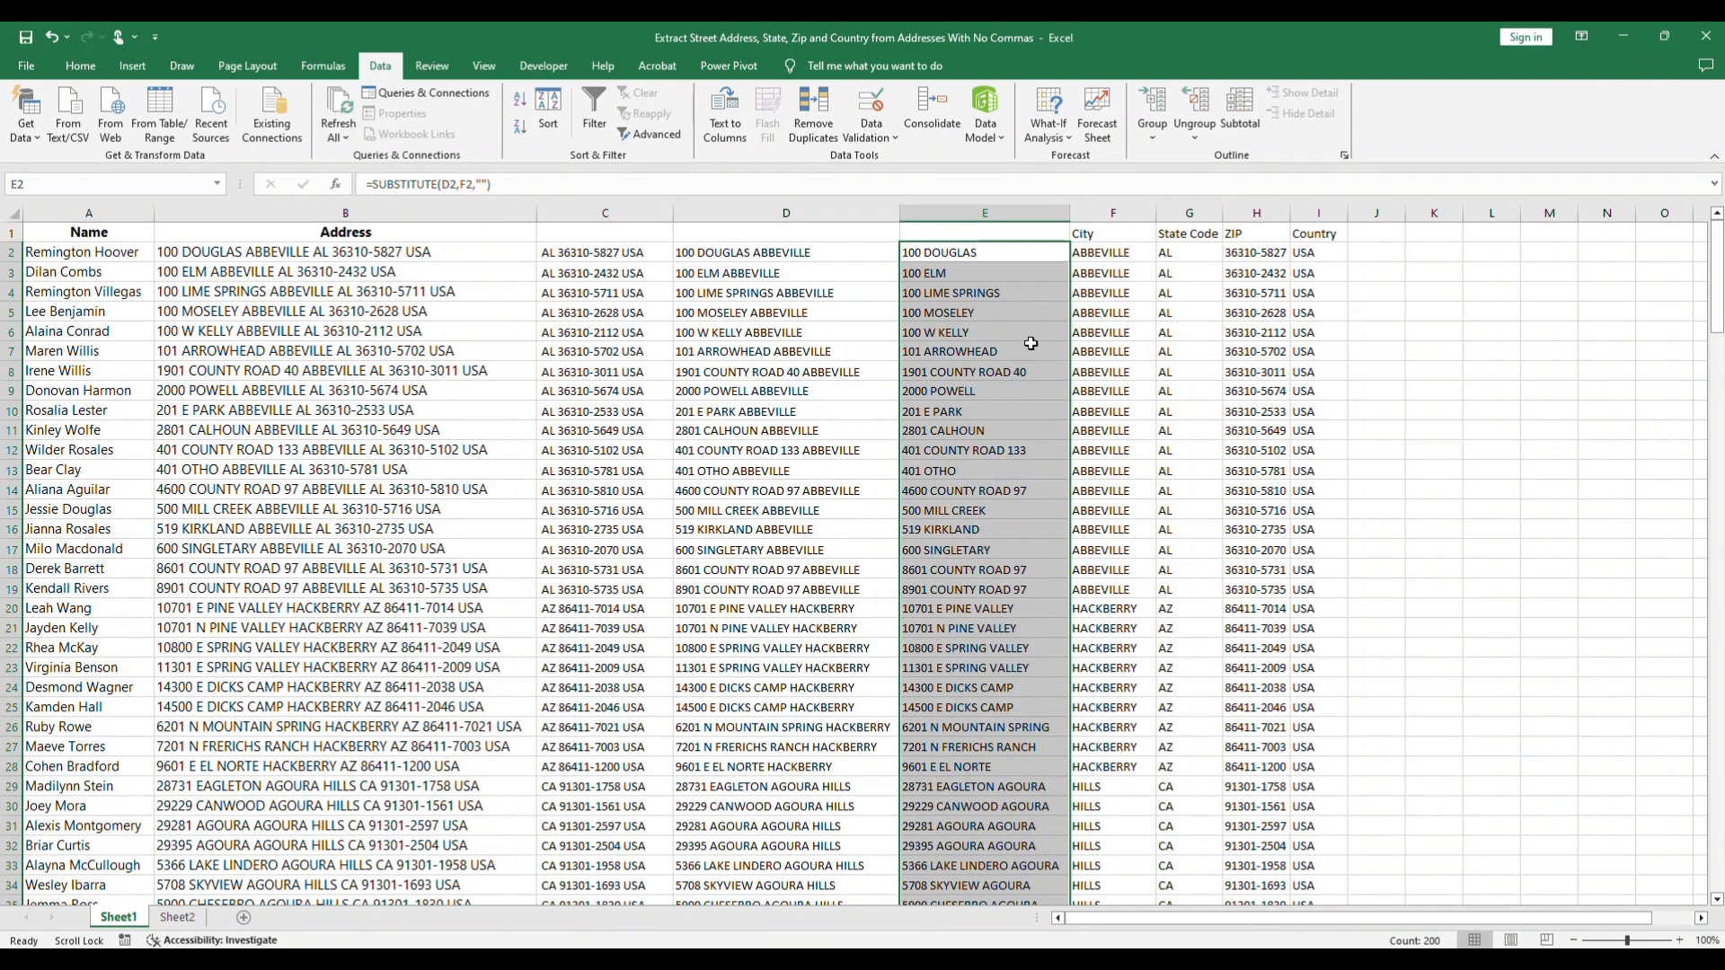
Step: Copy E2:E201 from Sheet1 and paste it into Sheet2 at C2 as values with source formatting
key(ctrl+c)
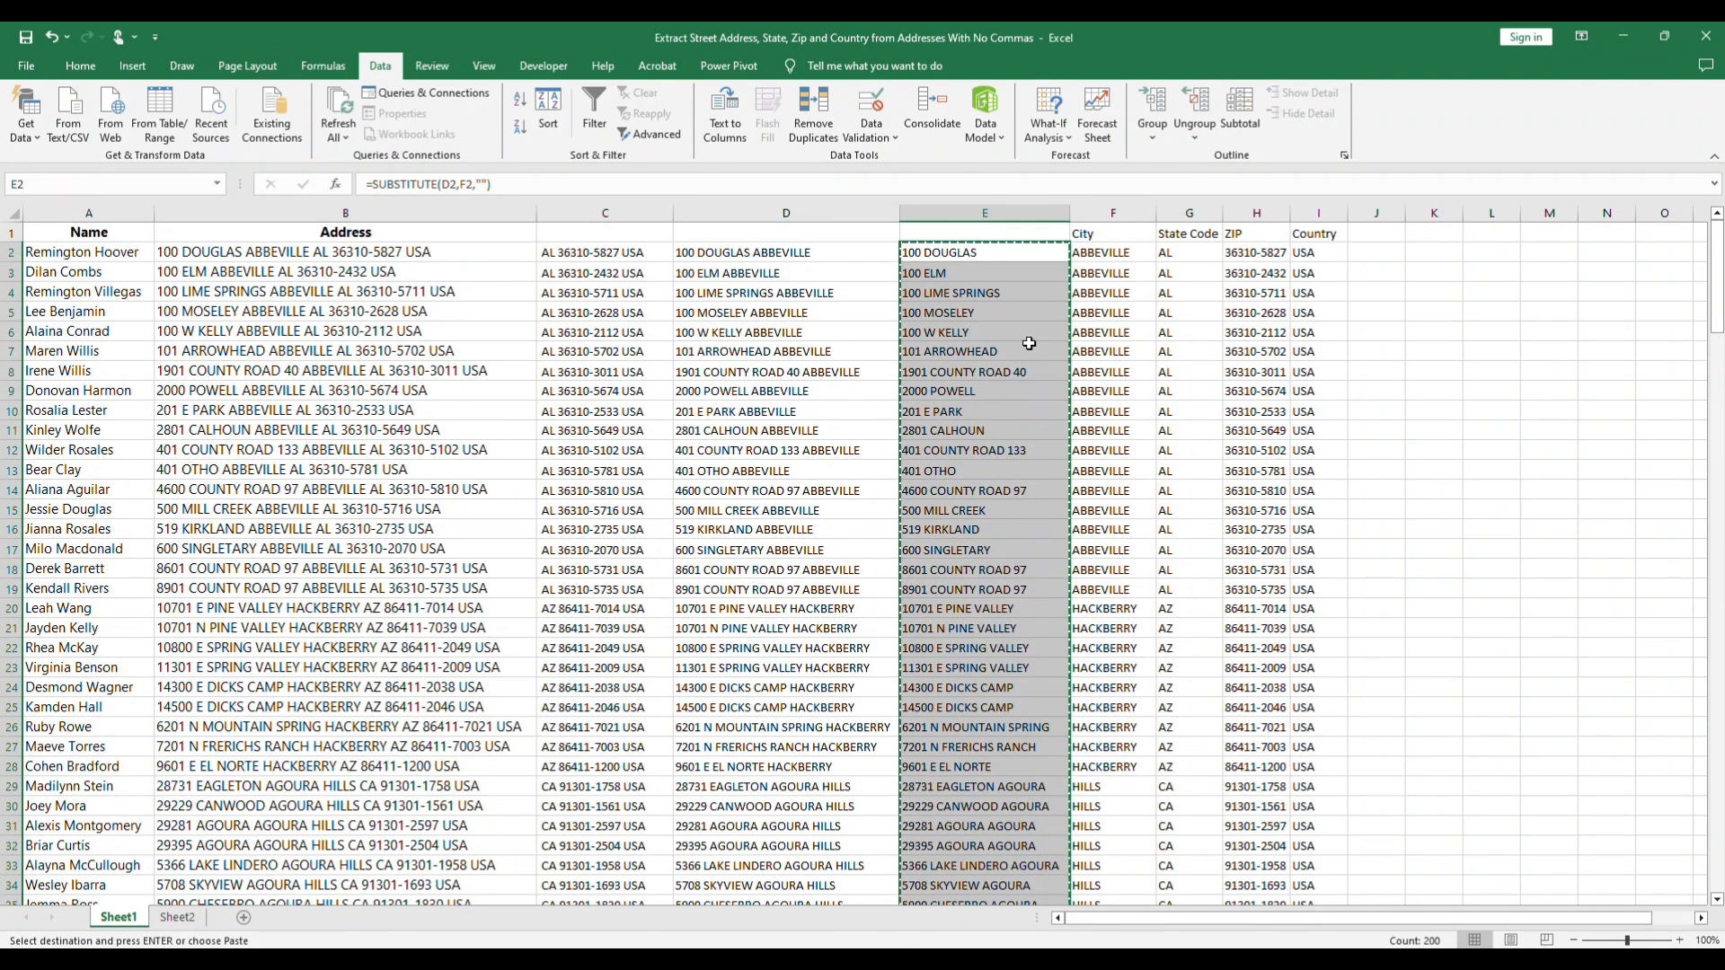
click(176, 917)
scroll(557, 234, up, 5)
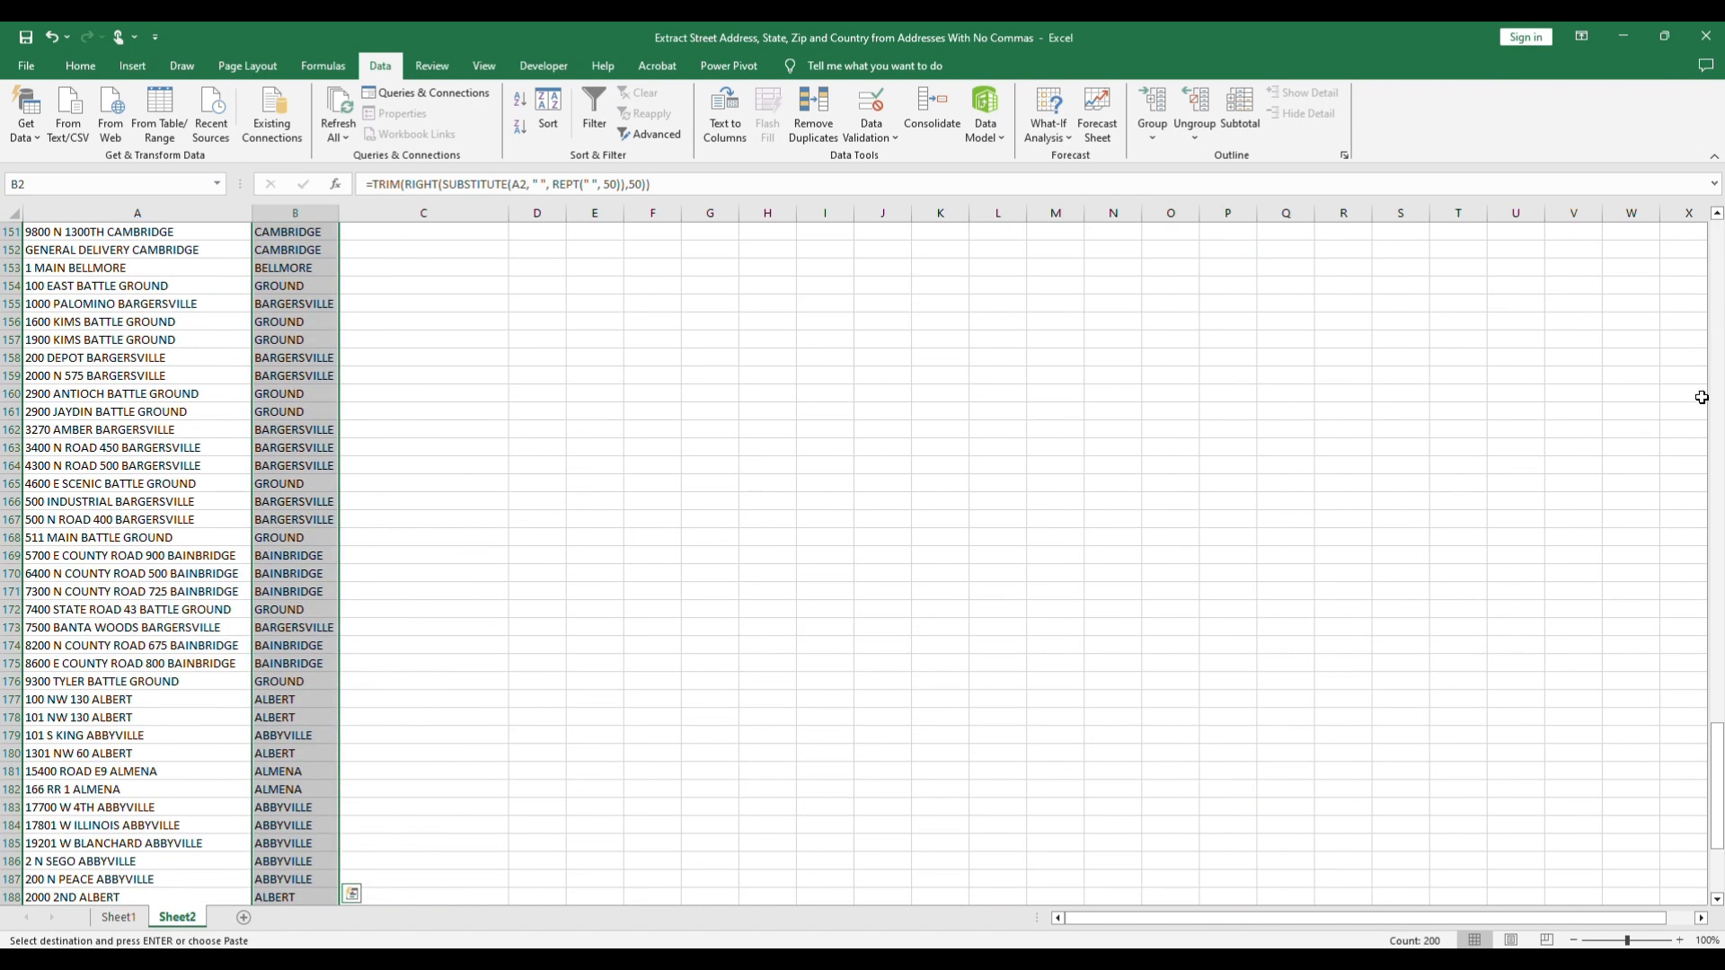
drag(1719, 854, 1719, 286)
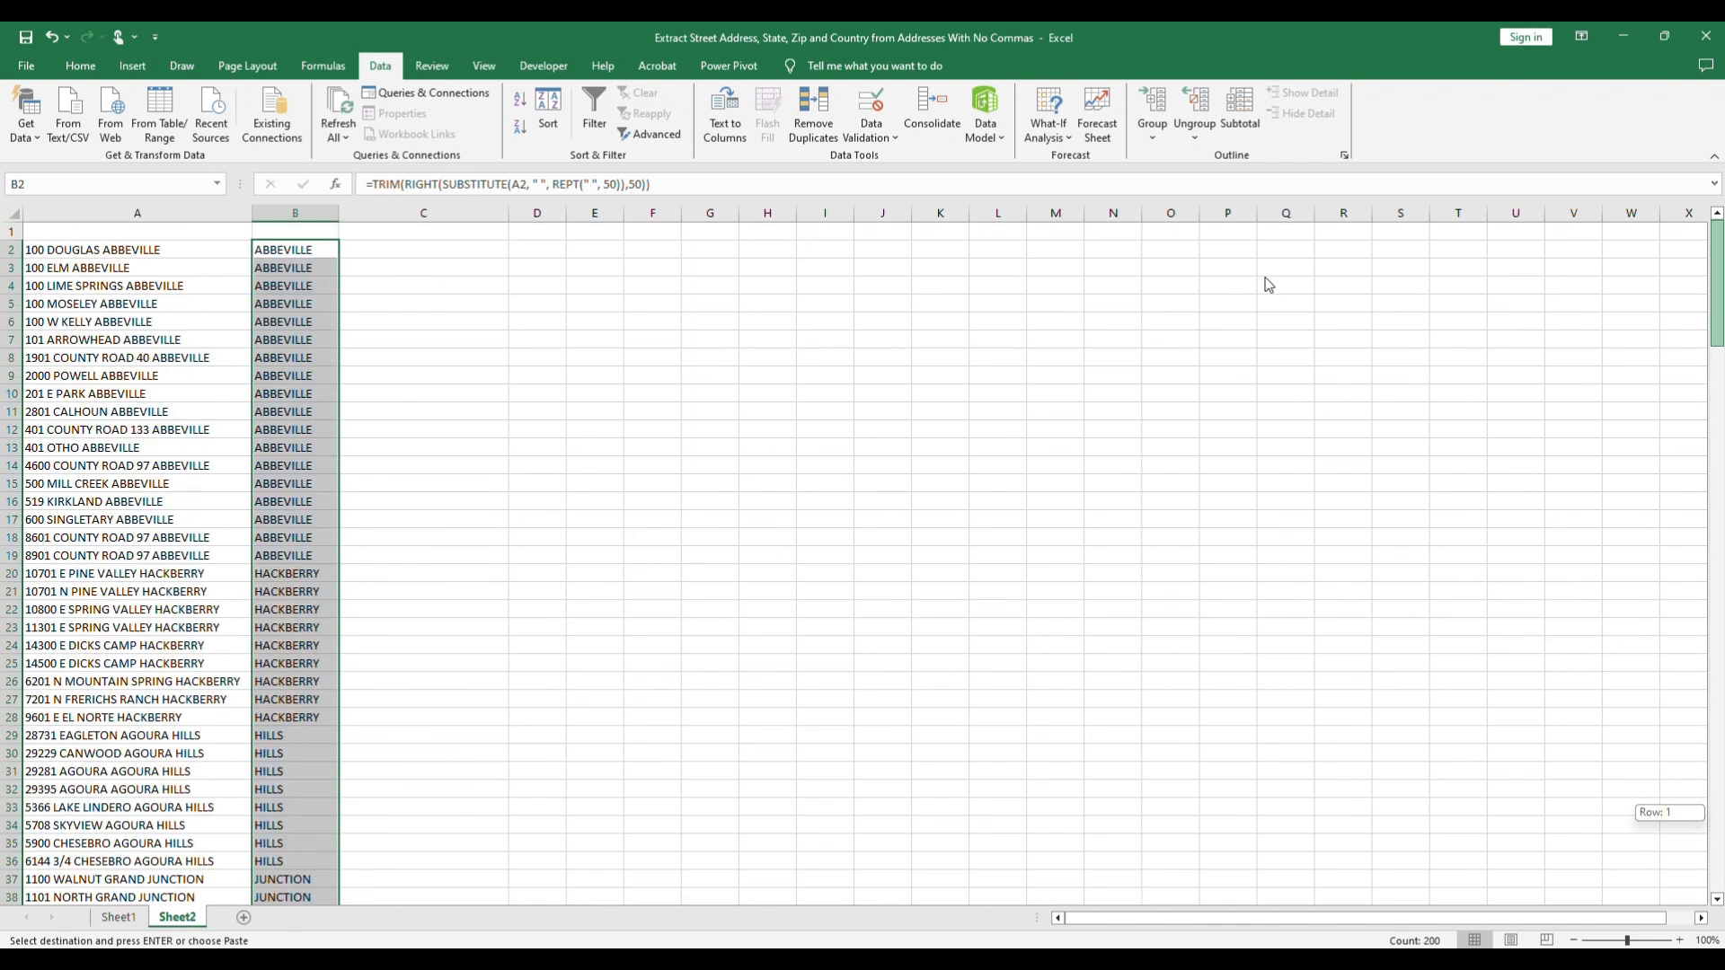
drag(1268, 285, 1168, 281)
click(414, 251)
key(ctrl+v)
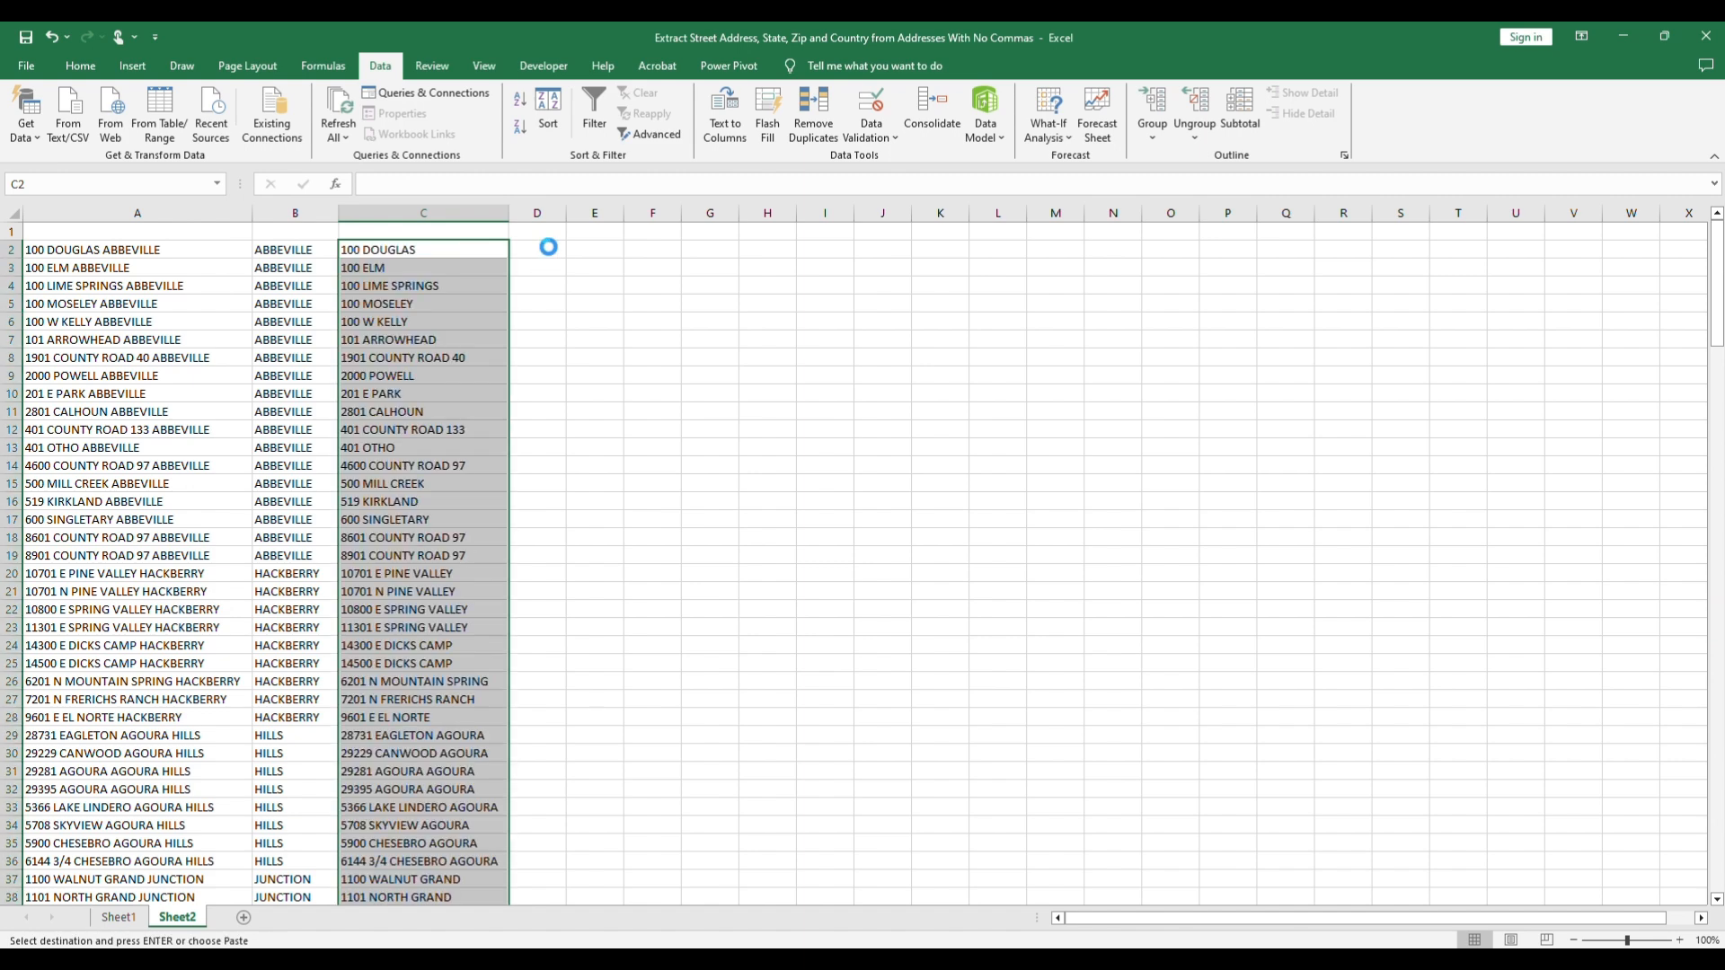
right_click(469, 251)
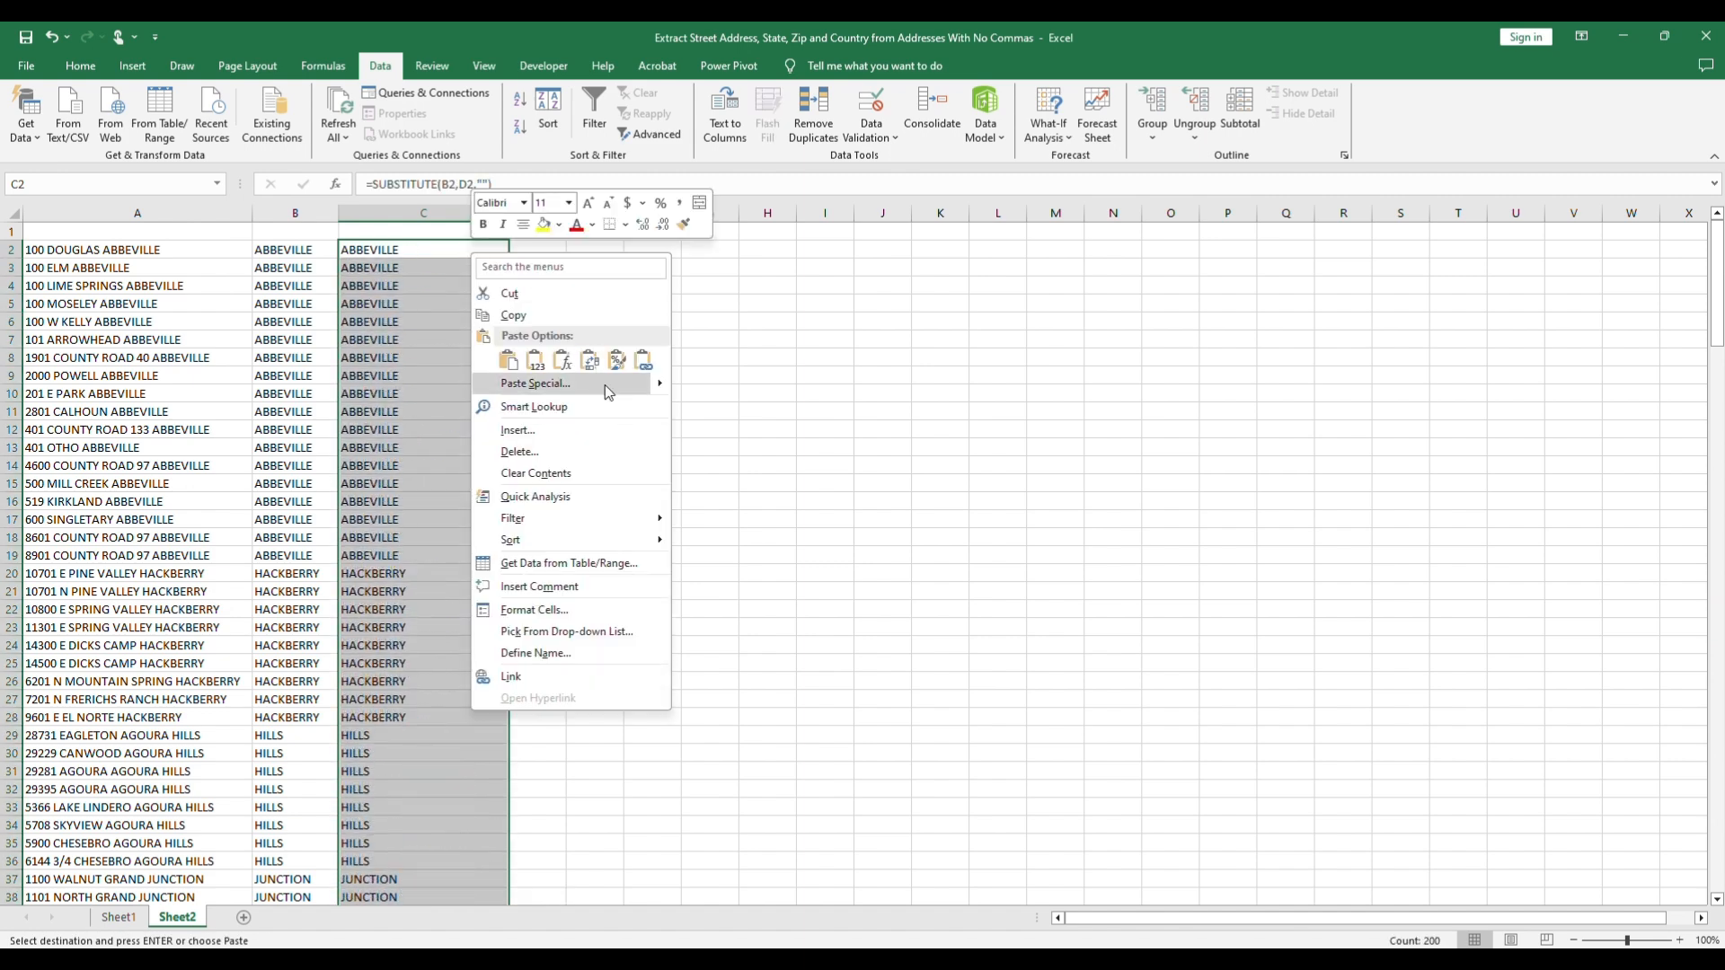
mouse_move(661, 386)
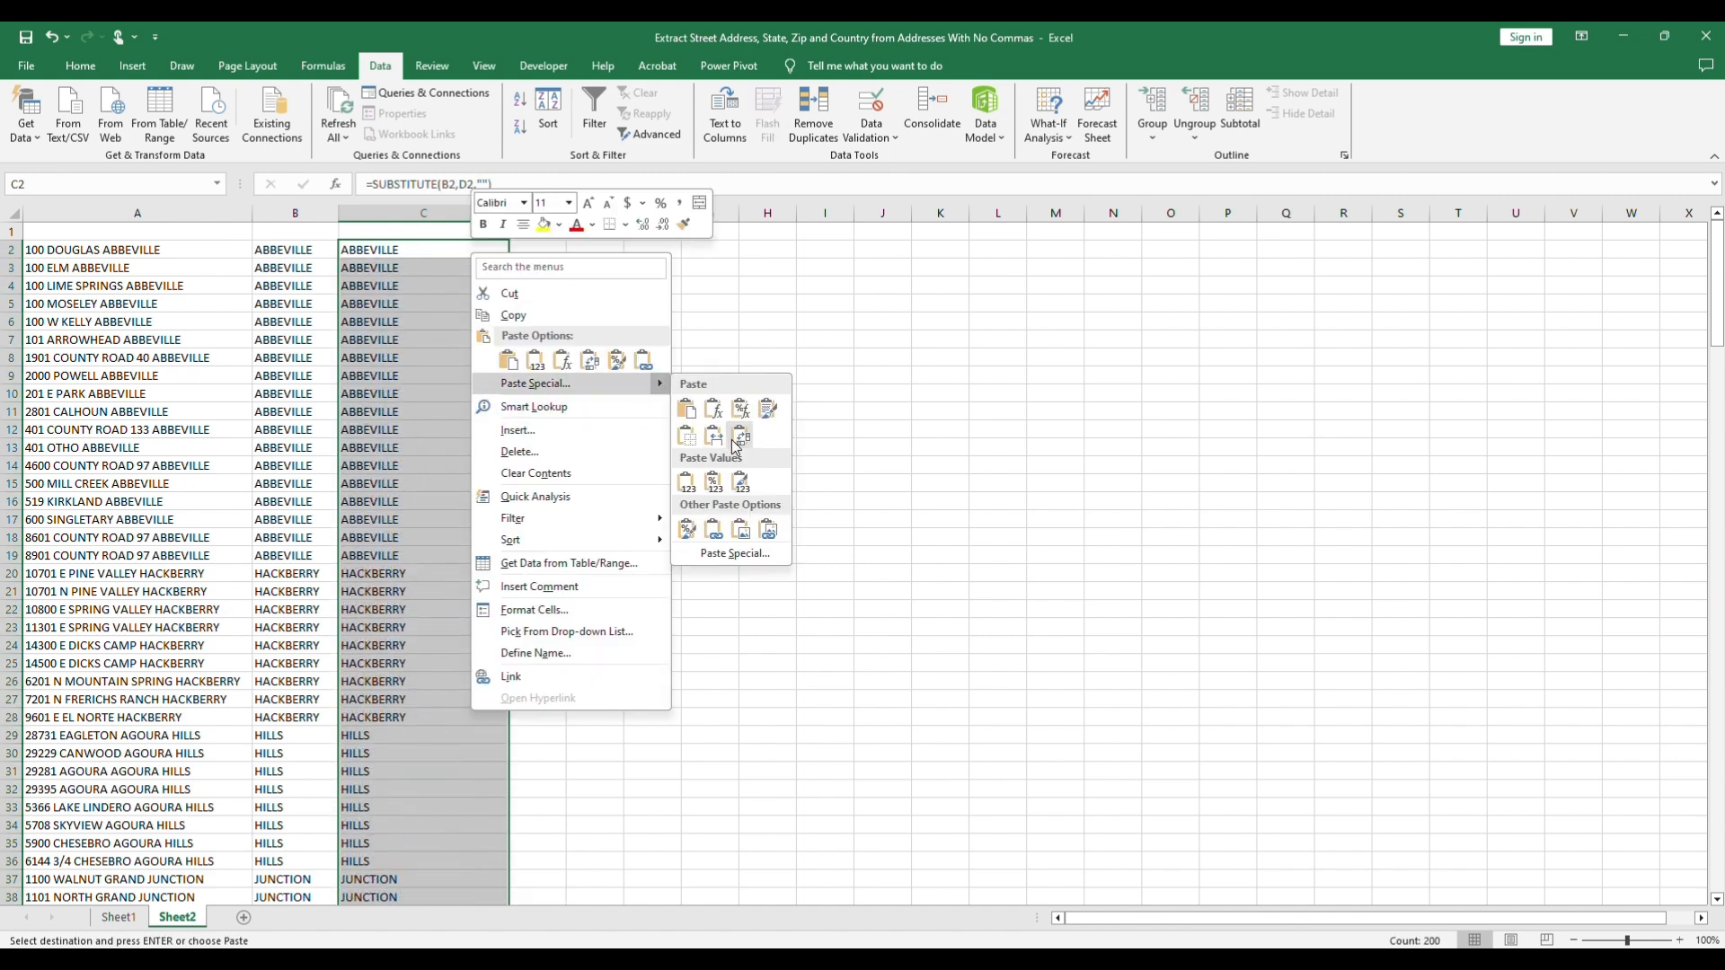
click(752, 486)
click(738, 482)
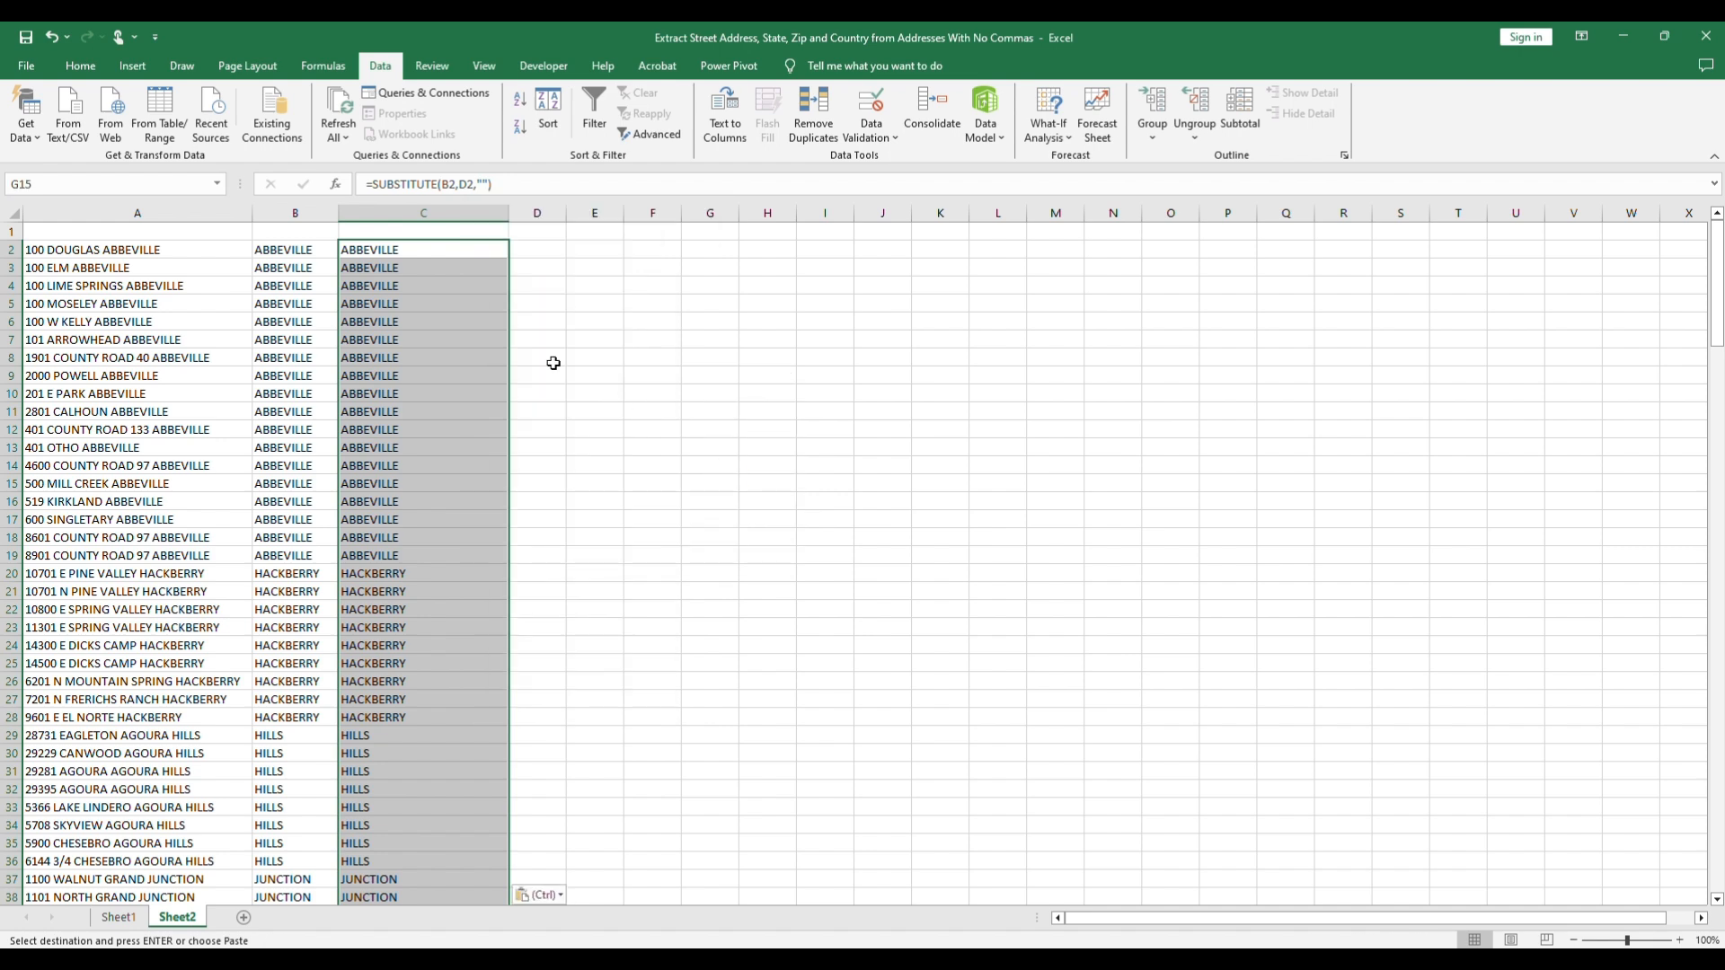
Step: Copy the street address values in C2:C201 of Sheet2 and paste them over the formulas in Sheet1 starting at E2
drag(448, 246, 428, 872)
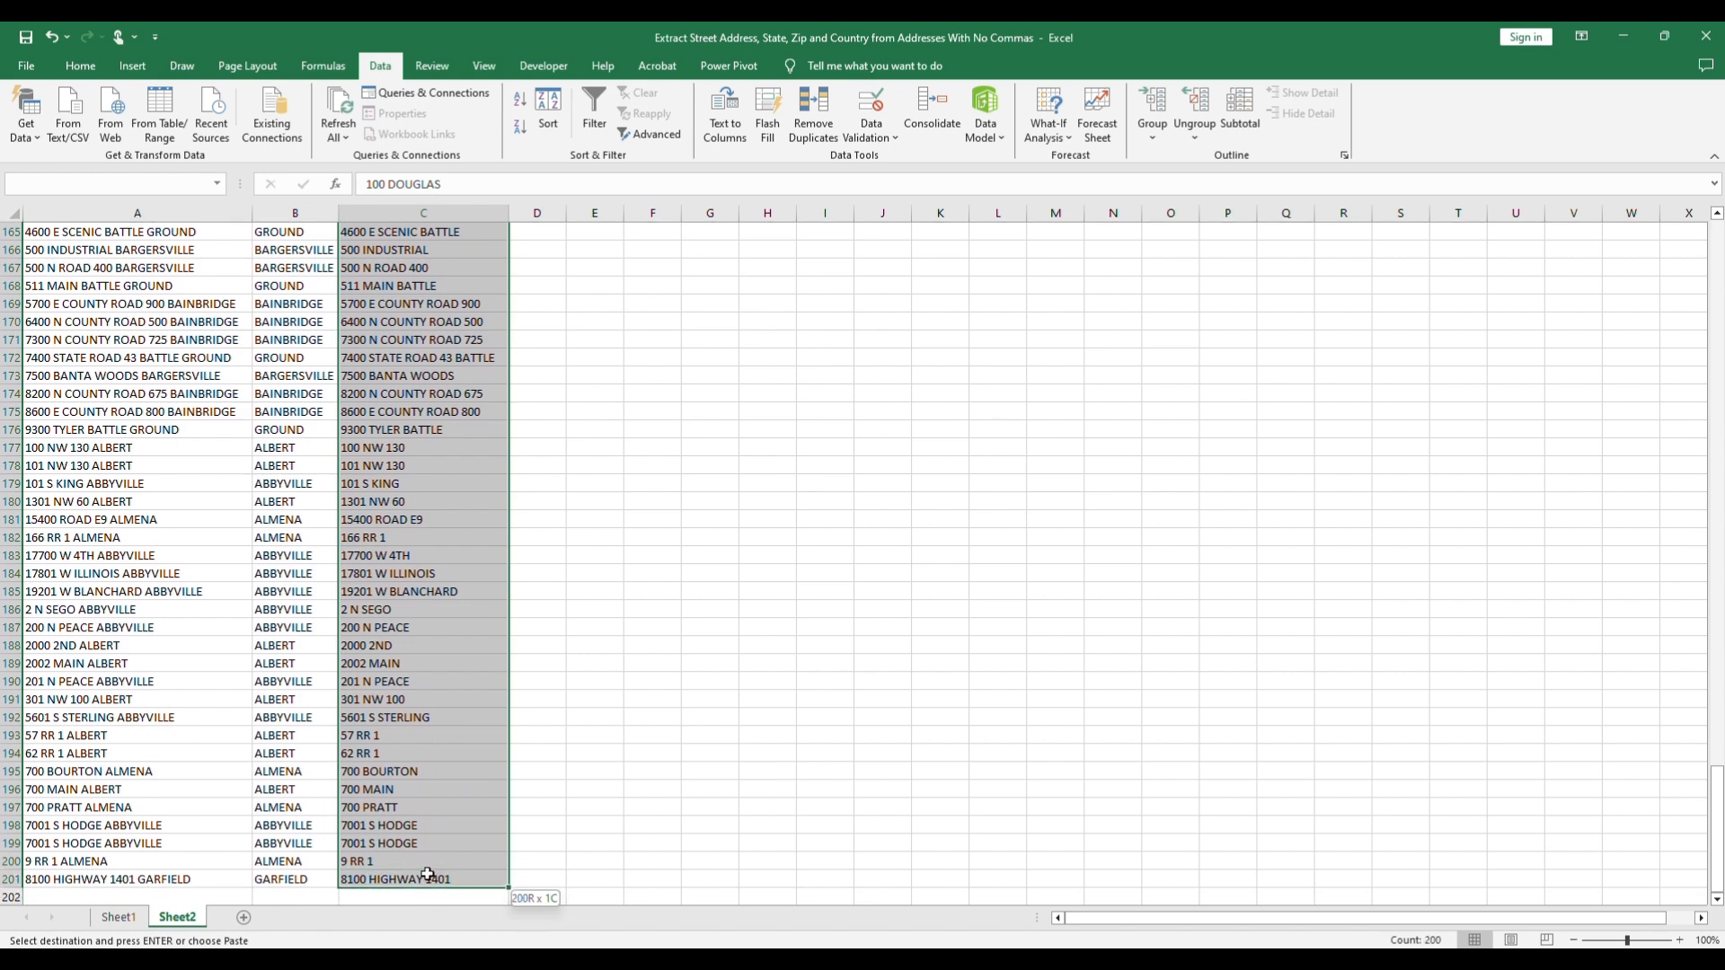
key(ctrl+v)
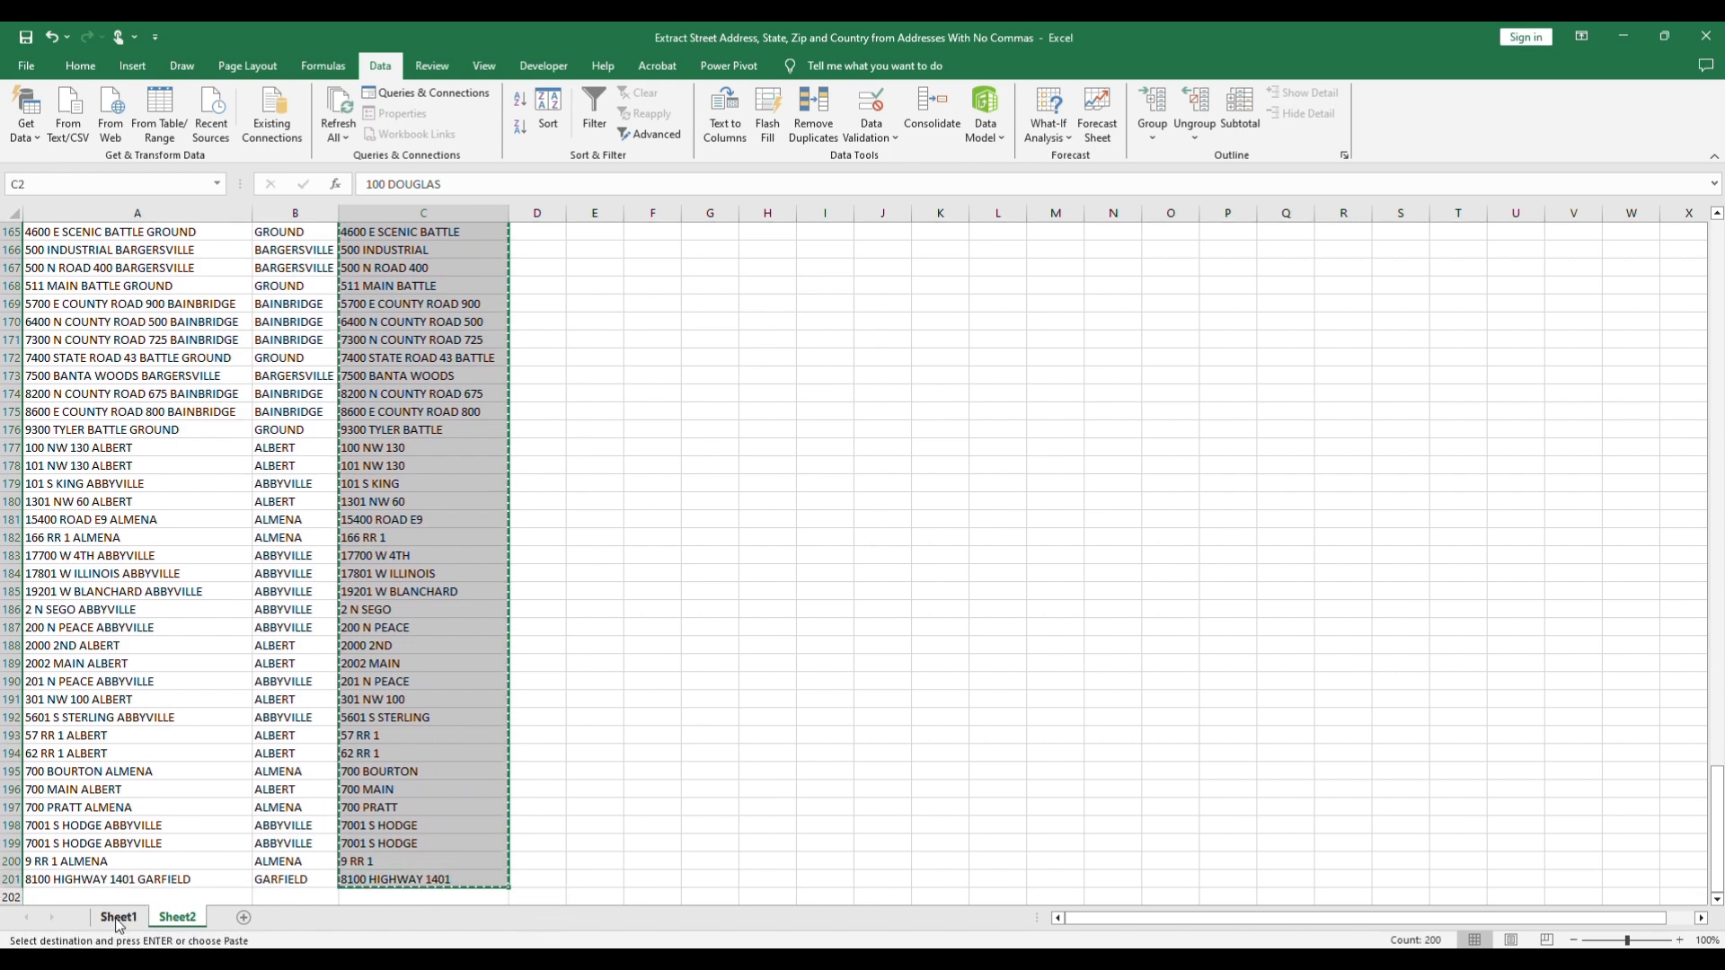
click(117, 917)
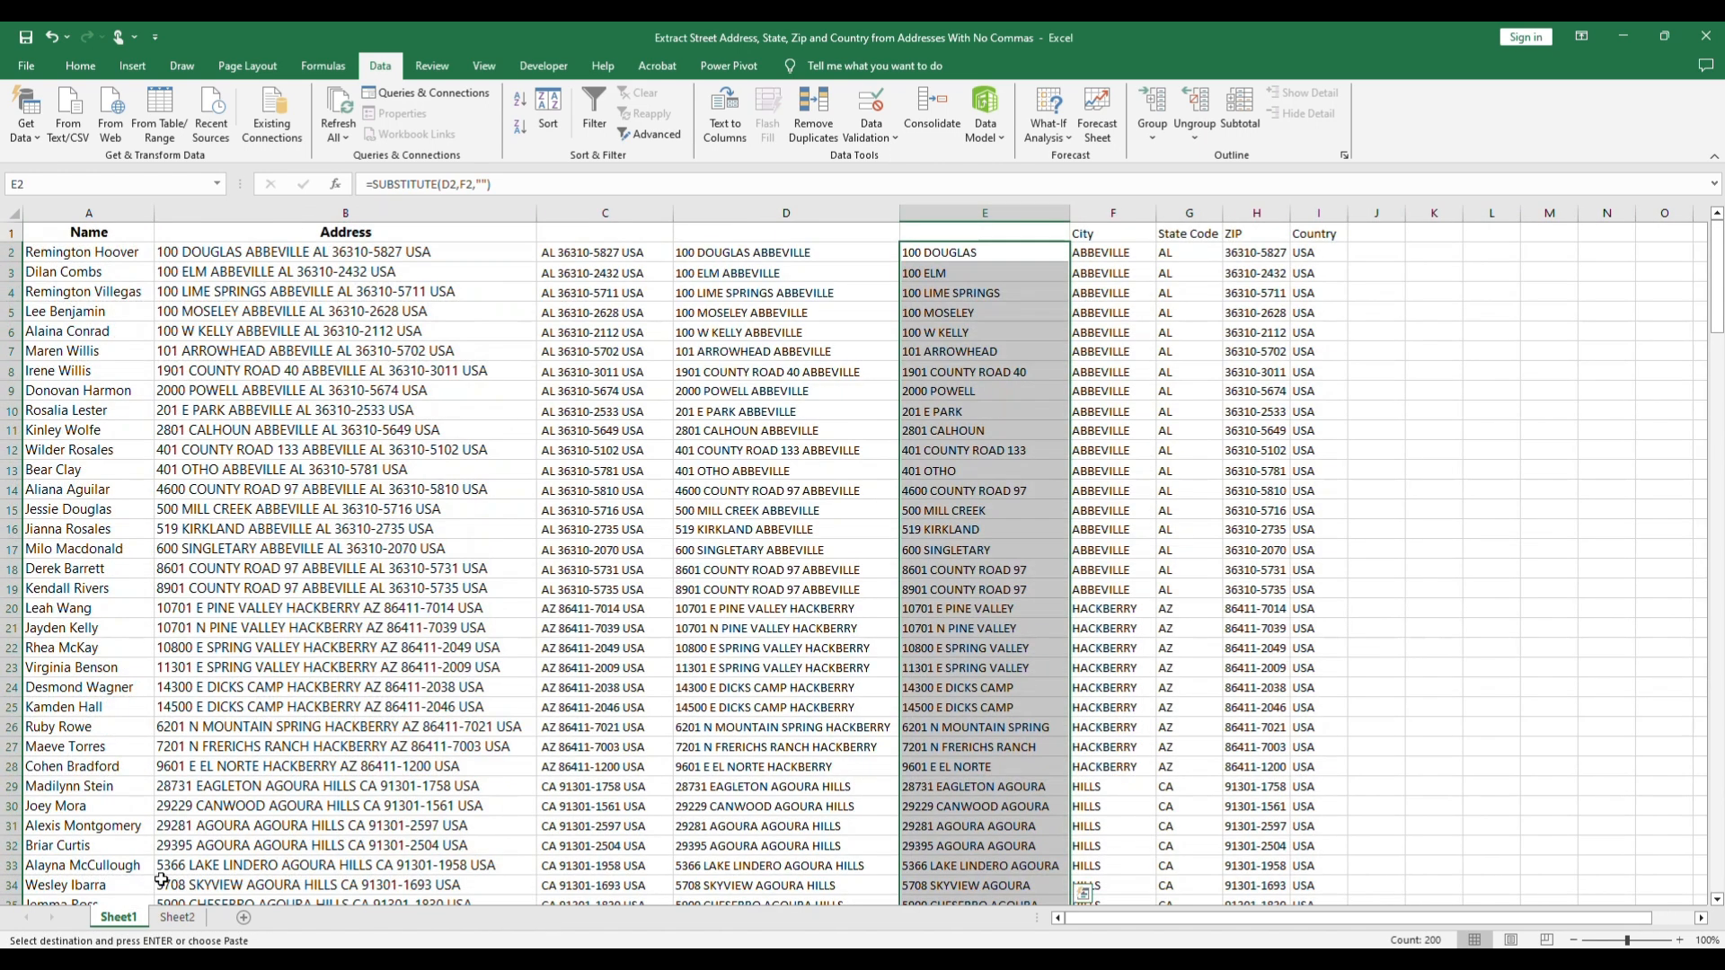
click(935, 254)
key(ctrl+v)
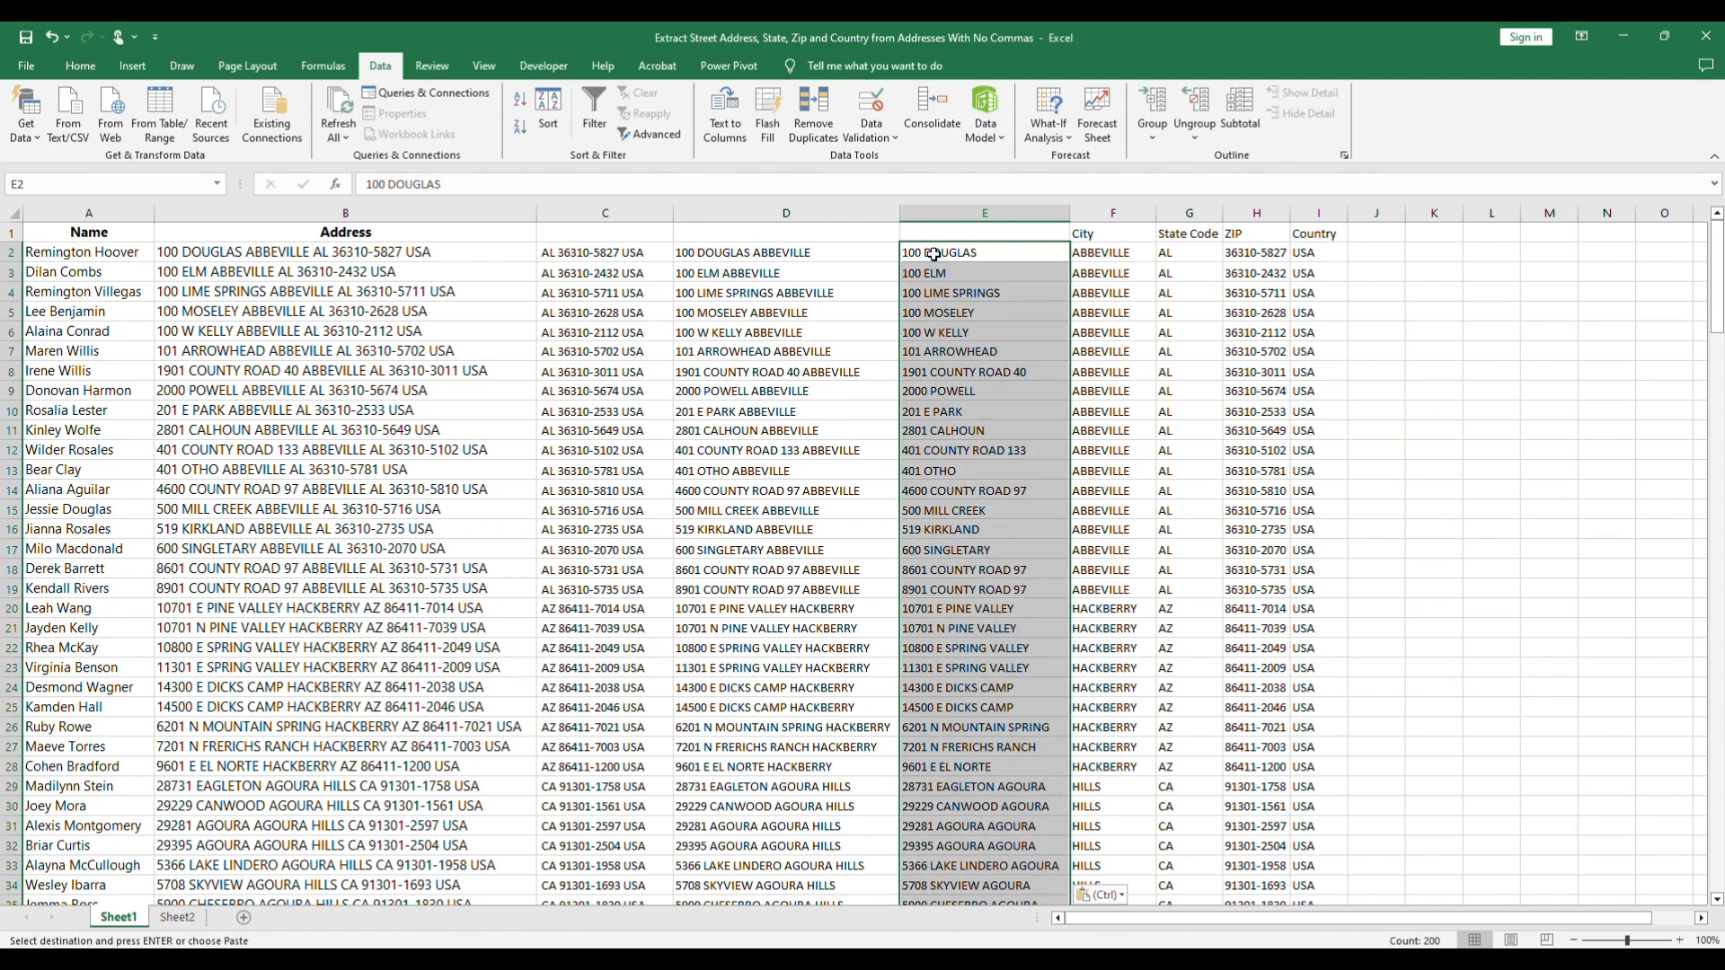
click(1380, 266)
Step: Enter the header Street Address in E1
click(990, 235)
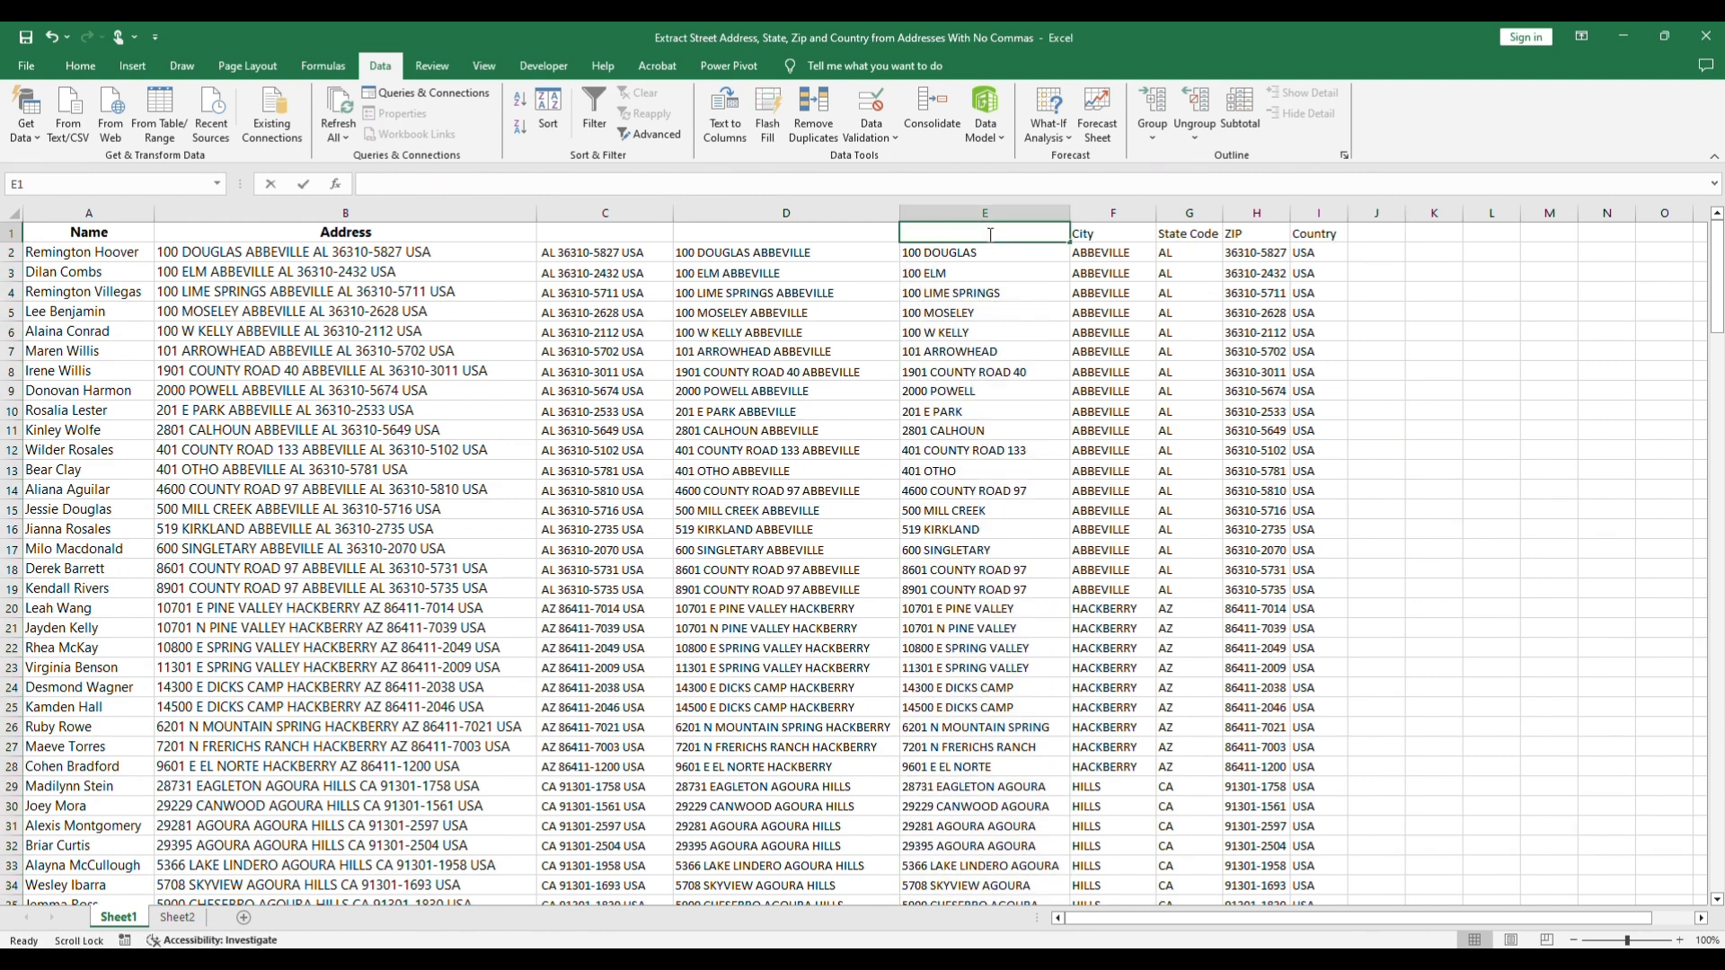
double_click(990, 235)
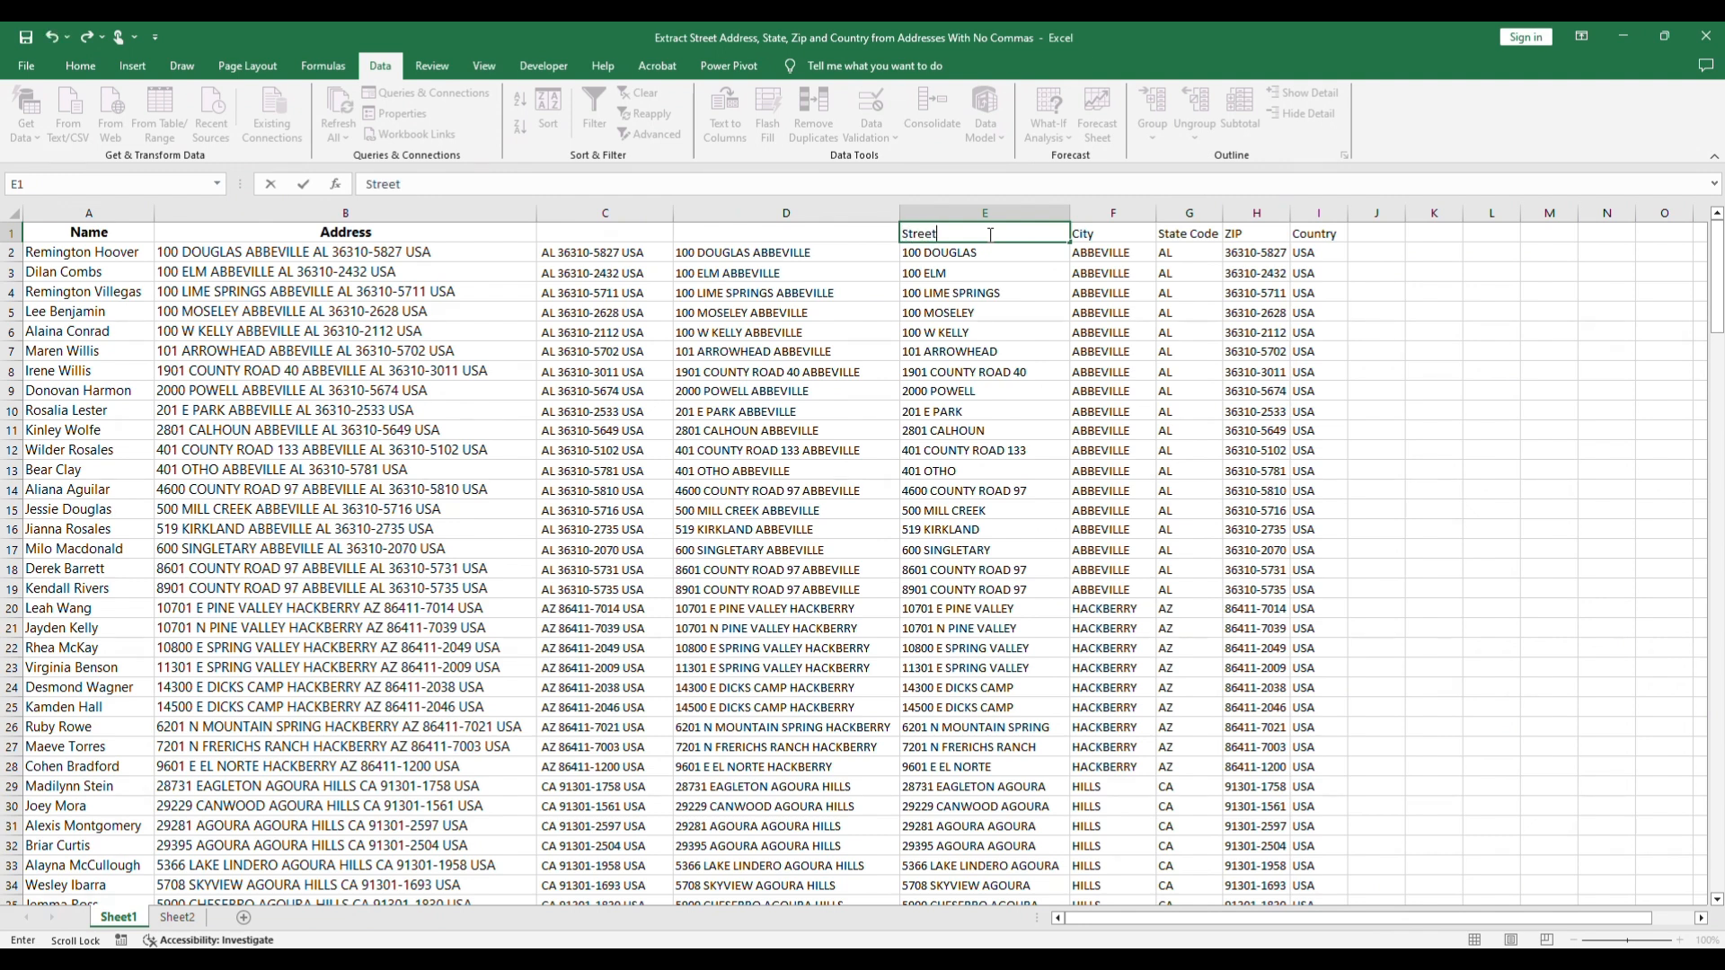
text(Street Address)
key(Return)
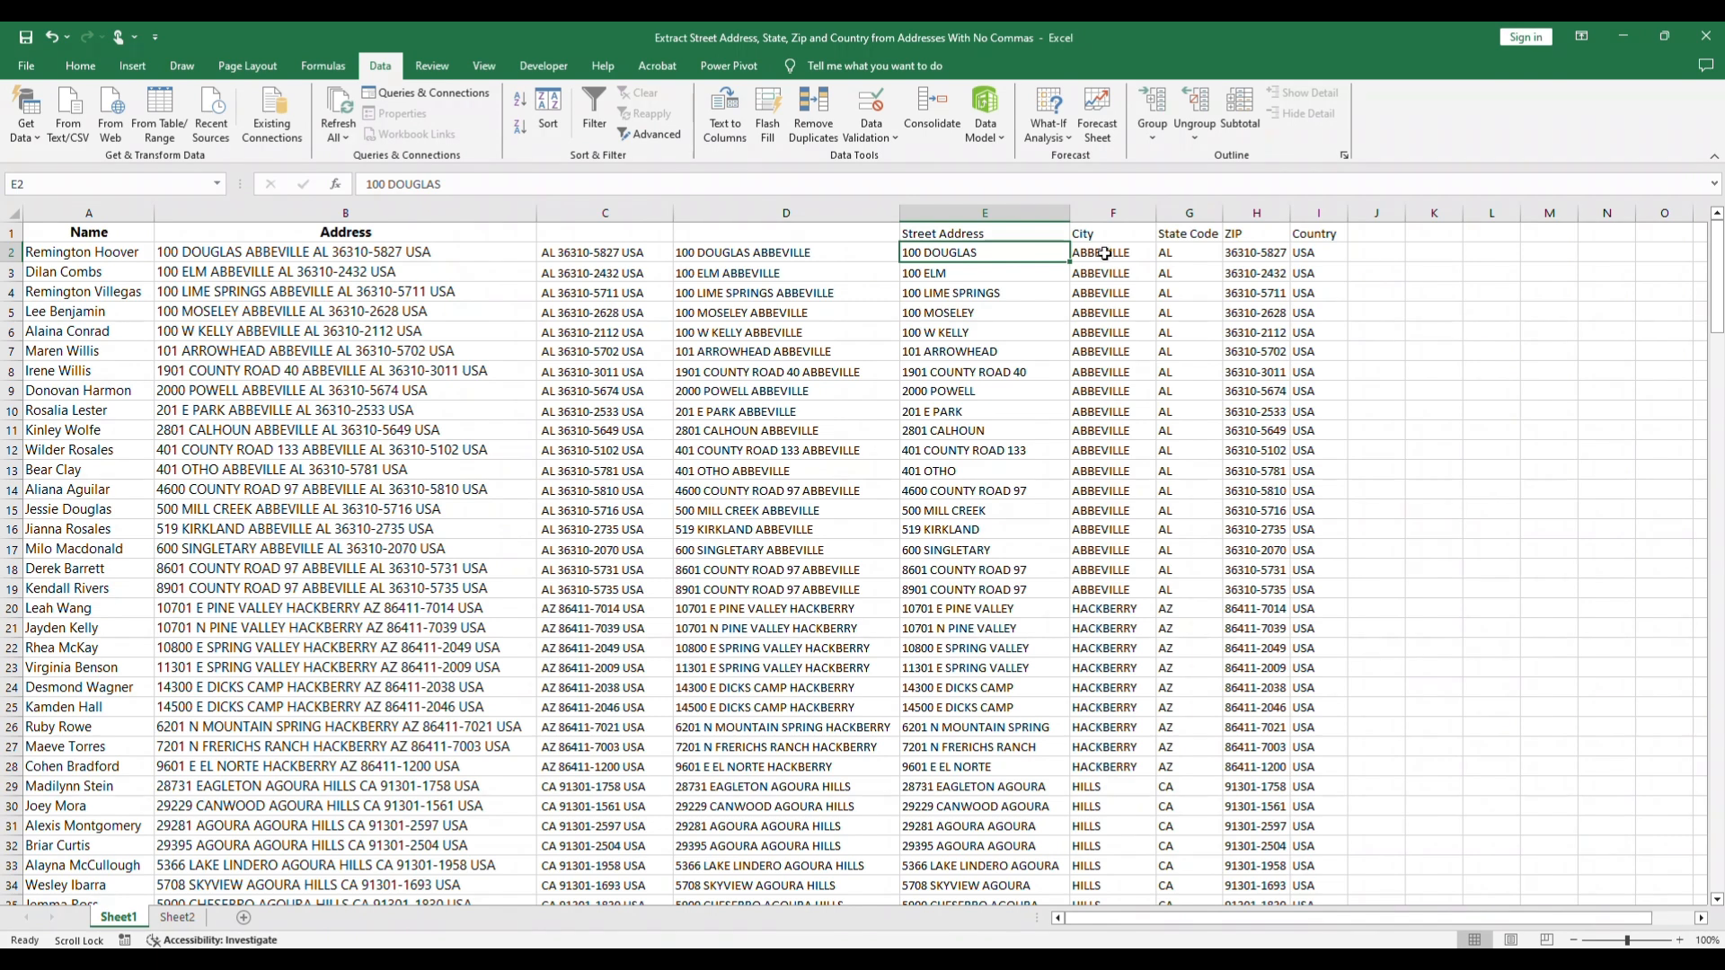
click(1115, 254)
click(1165, 254)
click(1254, 250)
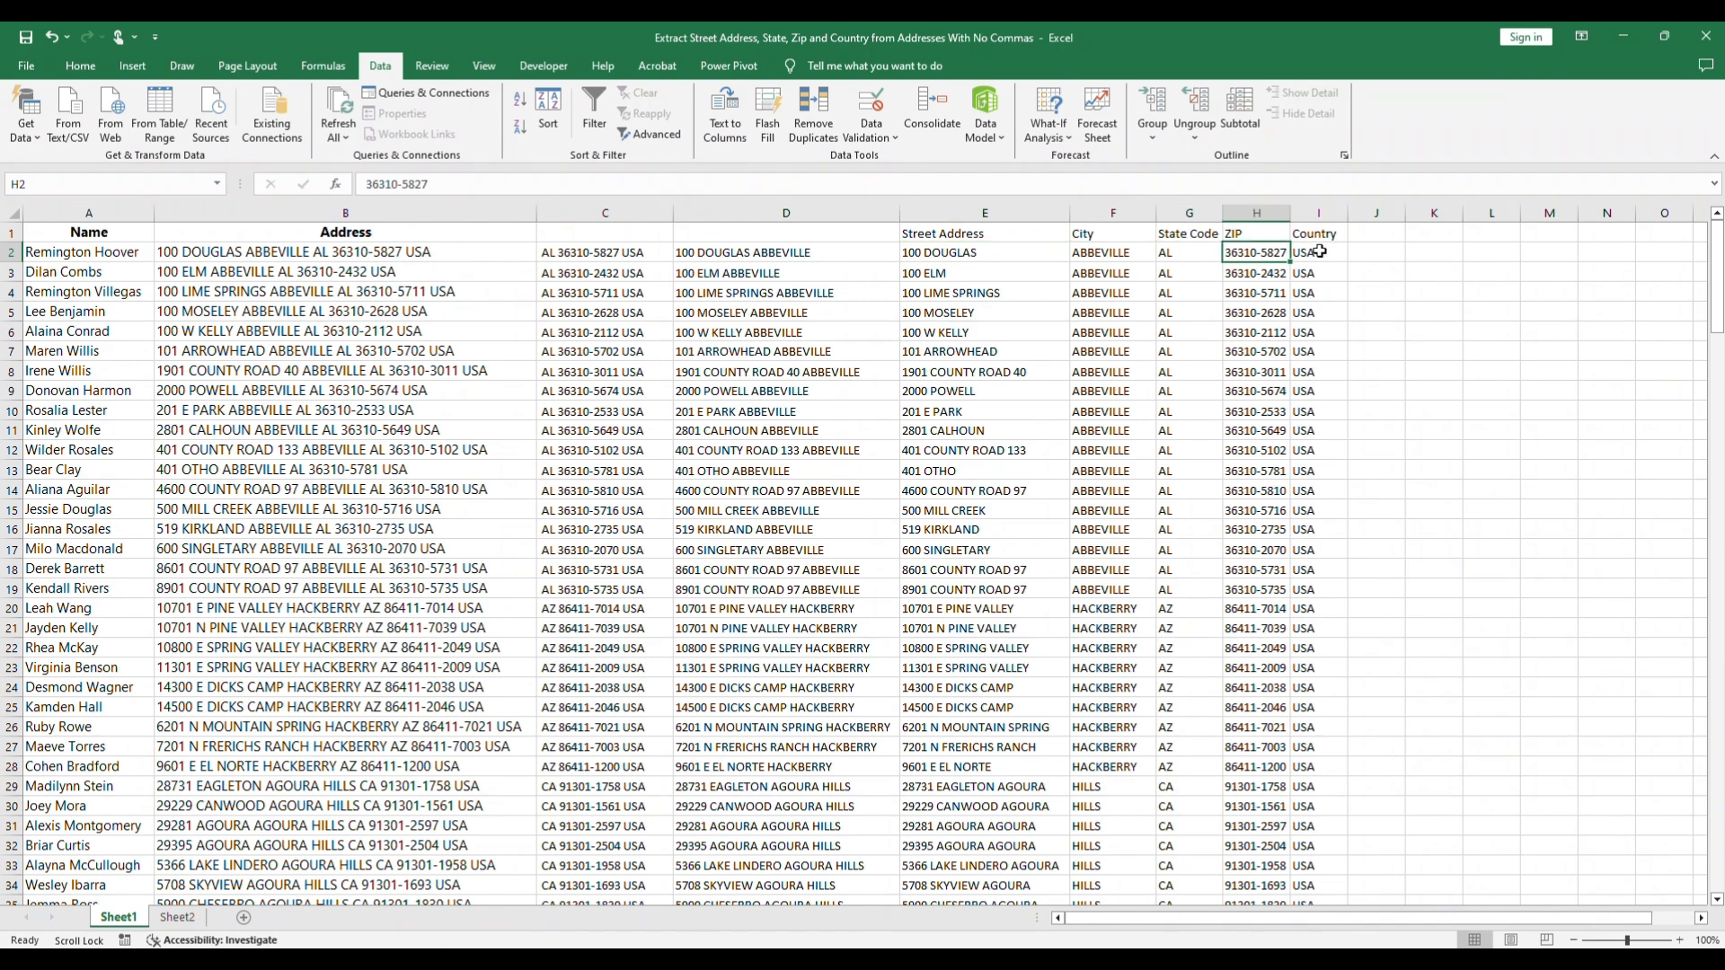
click(1319, 251)
Step: Delete the helper columns C and D from Sheet1
drag(580, 212, 746, 212)
right_click(753, 218)
click(822, 383)
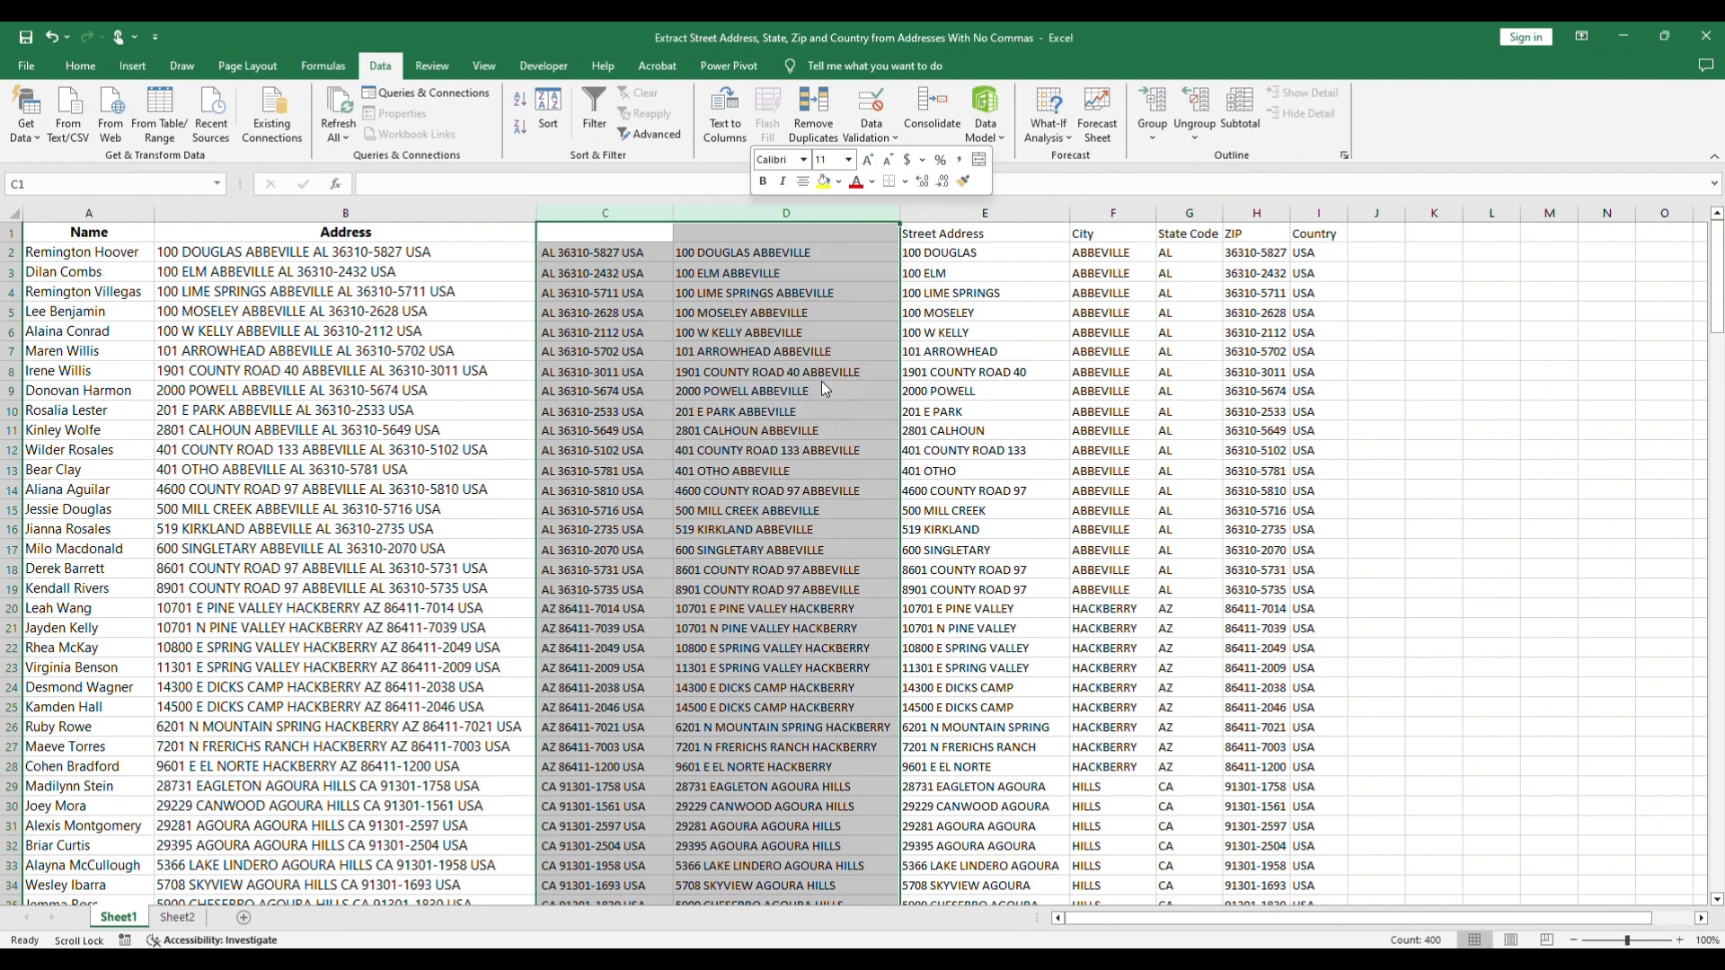
click(1204, 350)
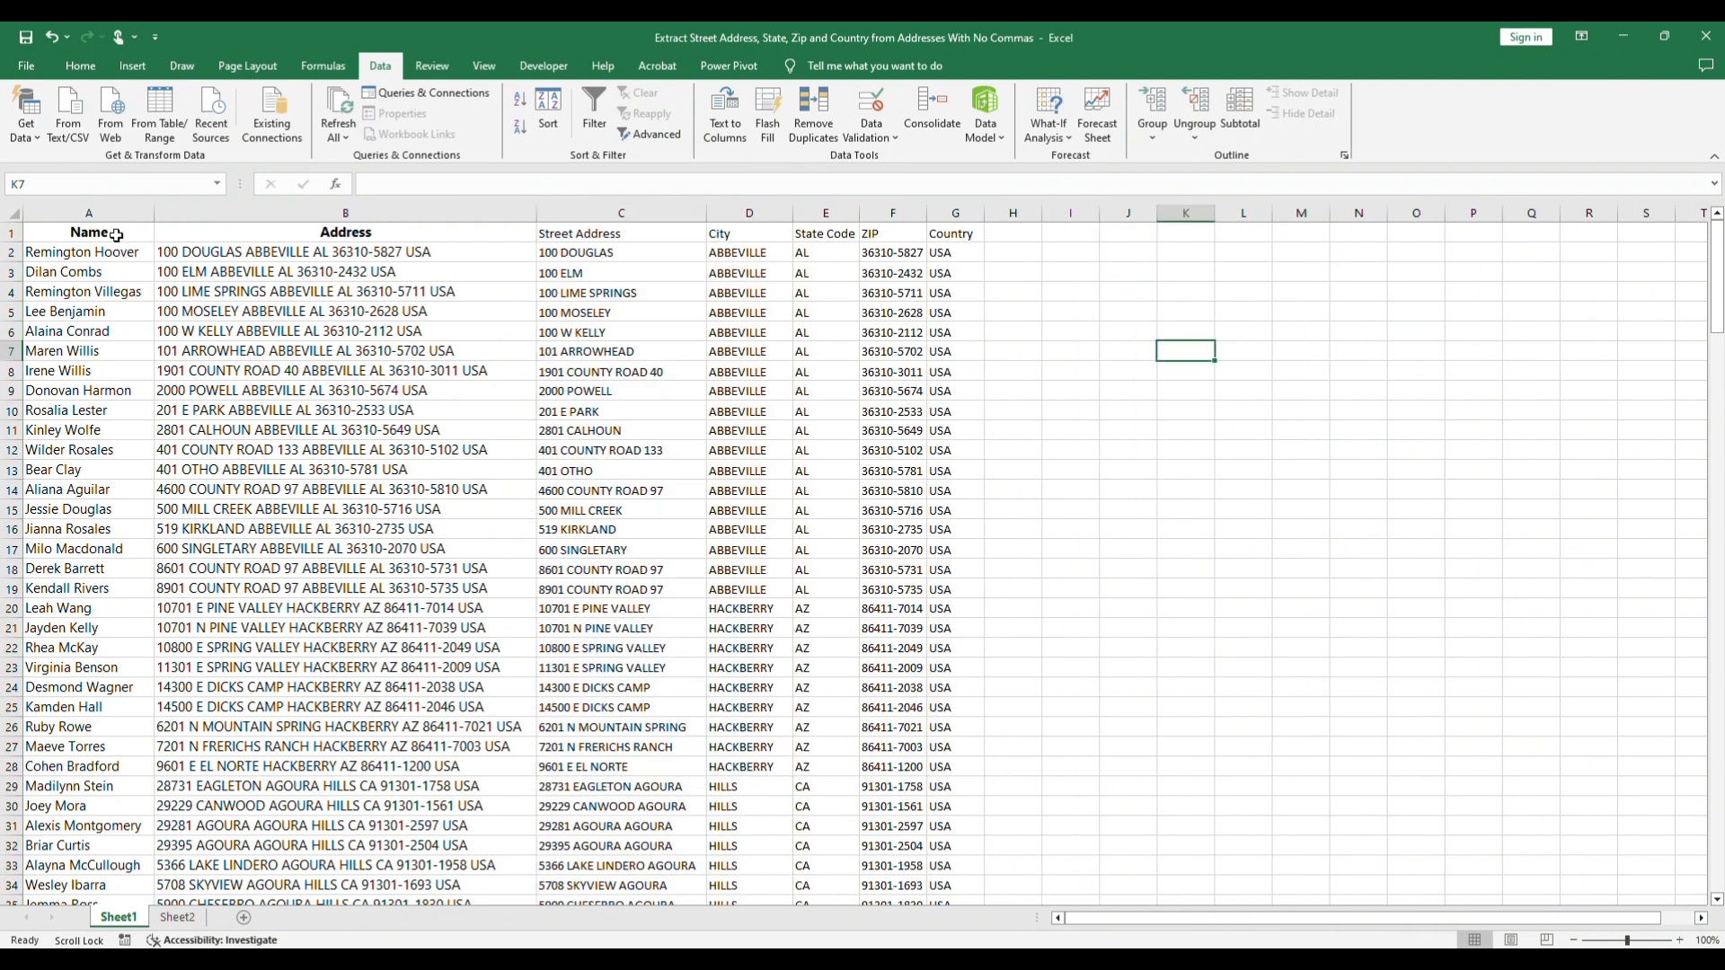
Step: Copy the header formatting of A1:B1 onto the headers in C1:G1 with Format Painter
drag(126, 233, 201, 234)
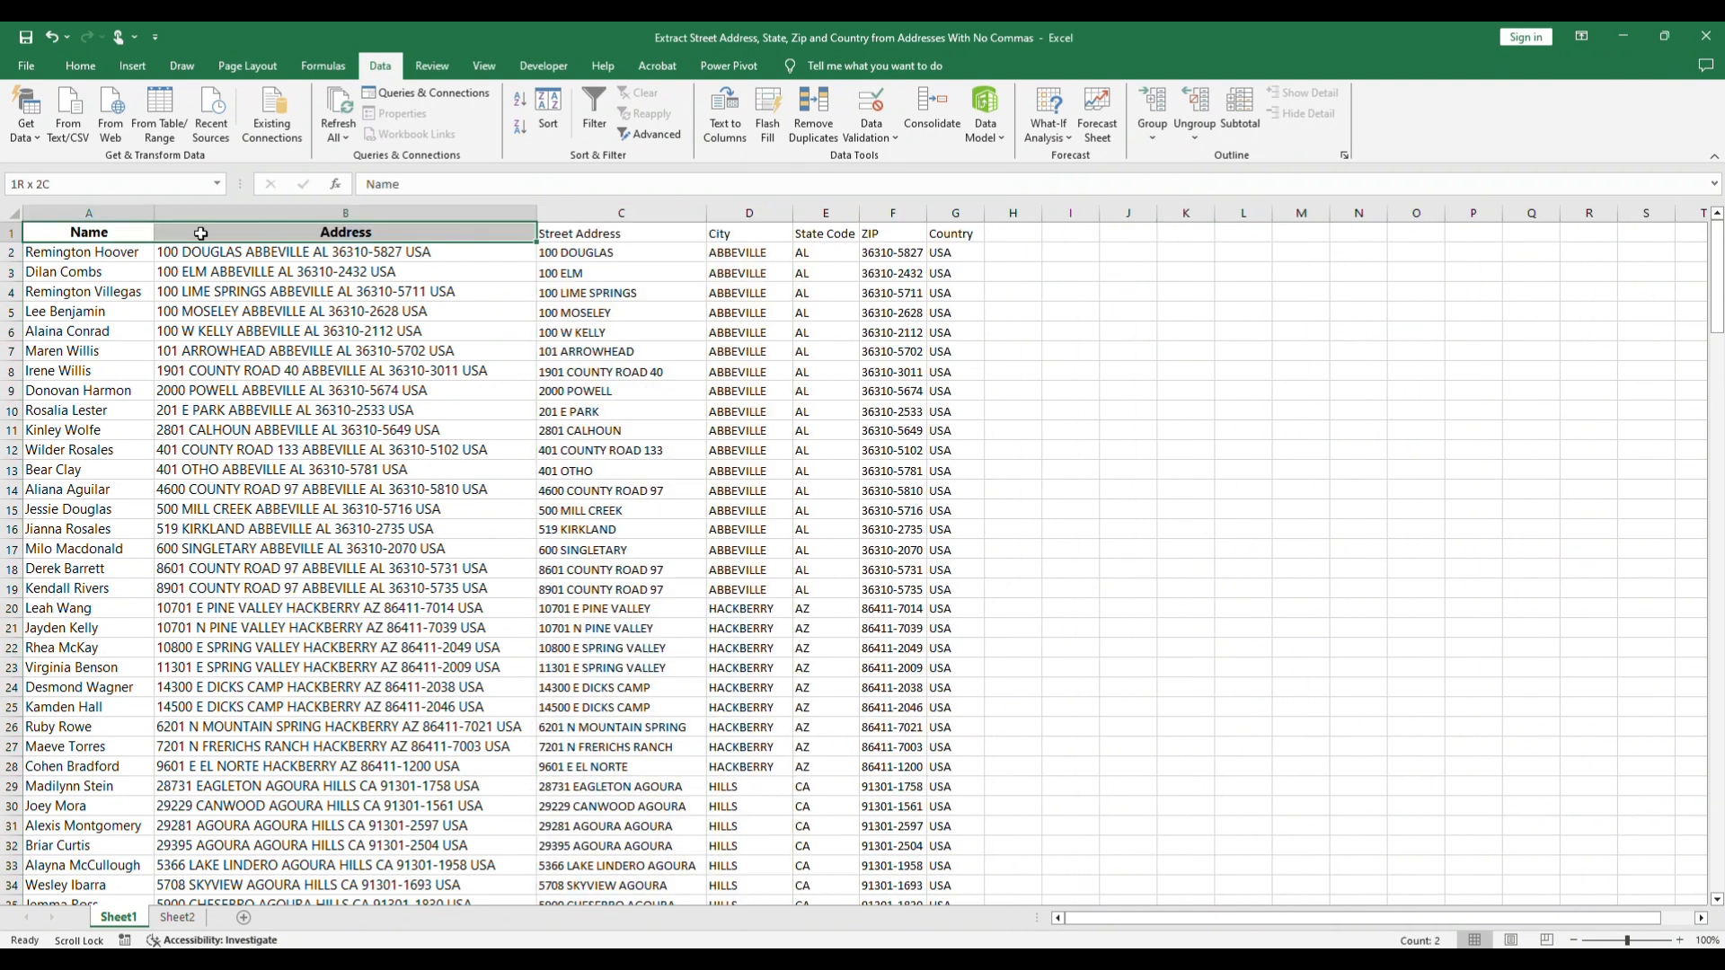
click(80, 69)
click(93, 133)
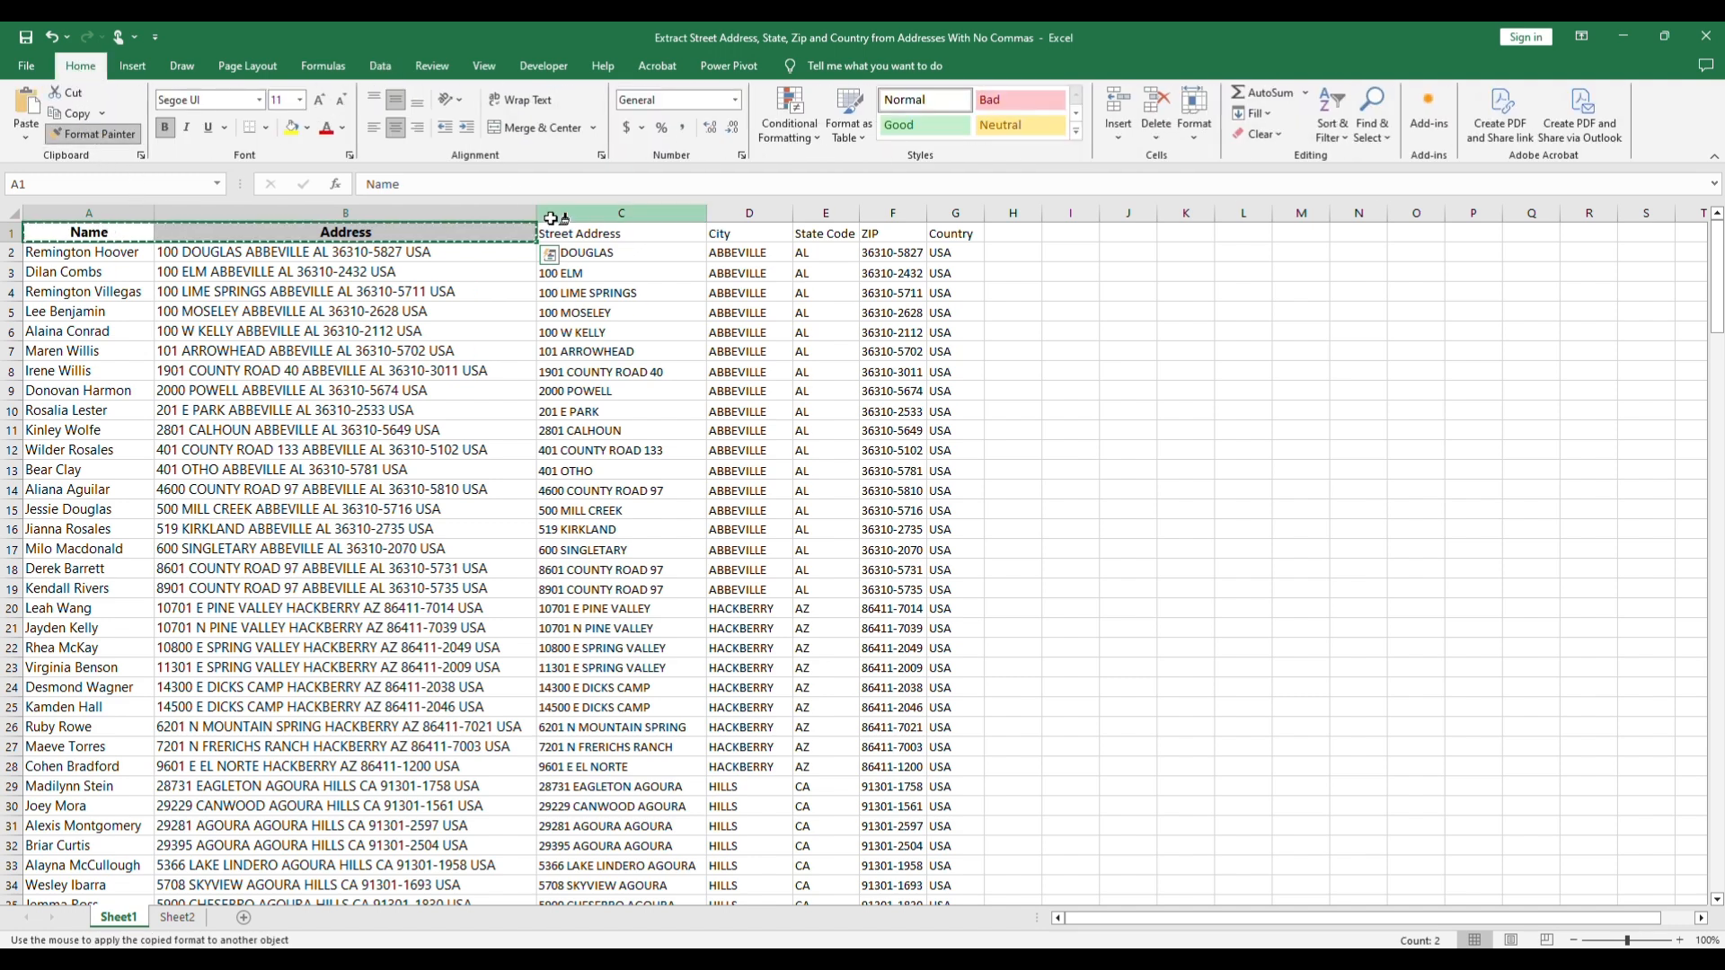
drag(599, 236, 955, 236)
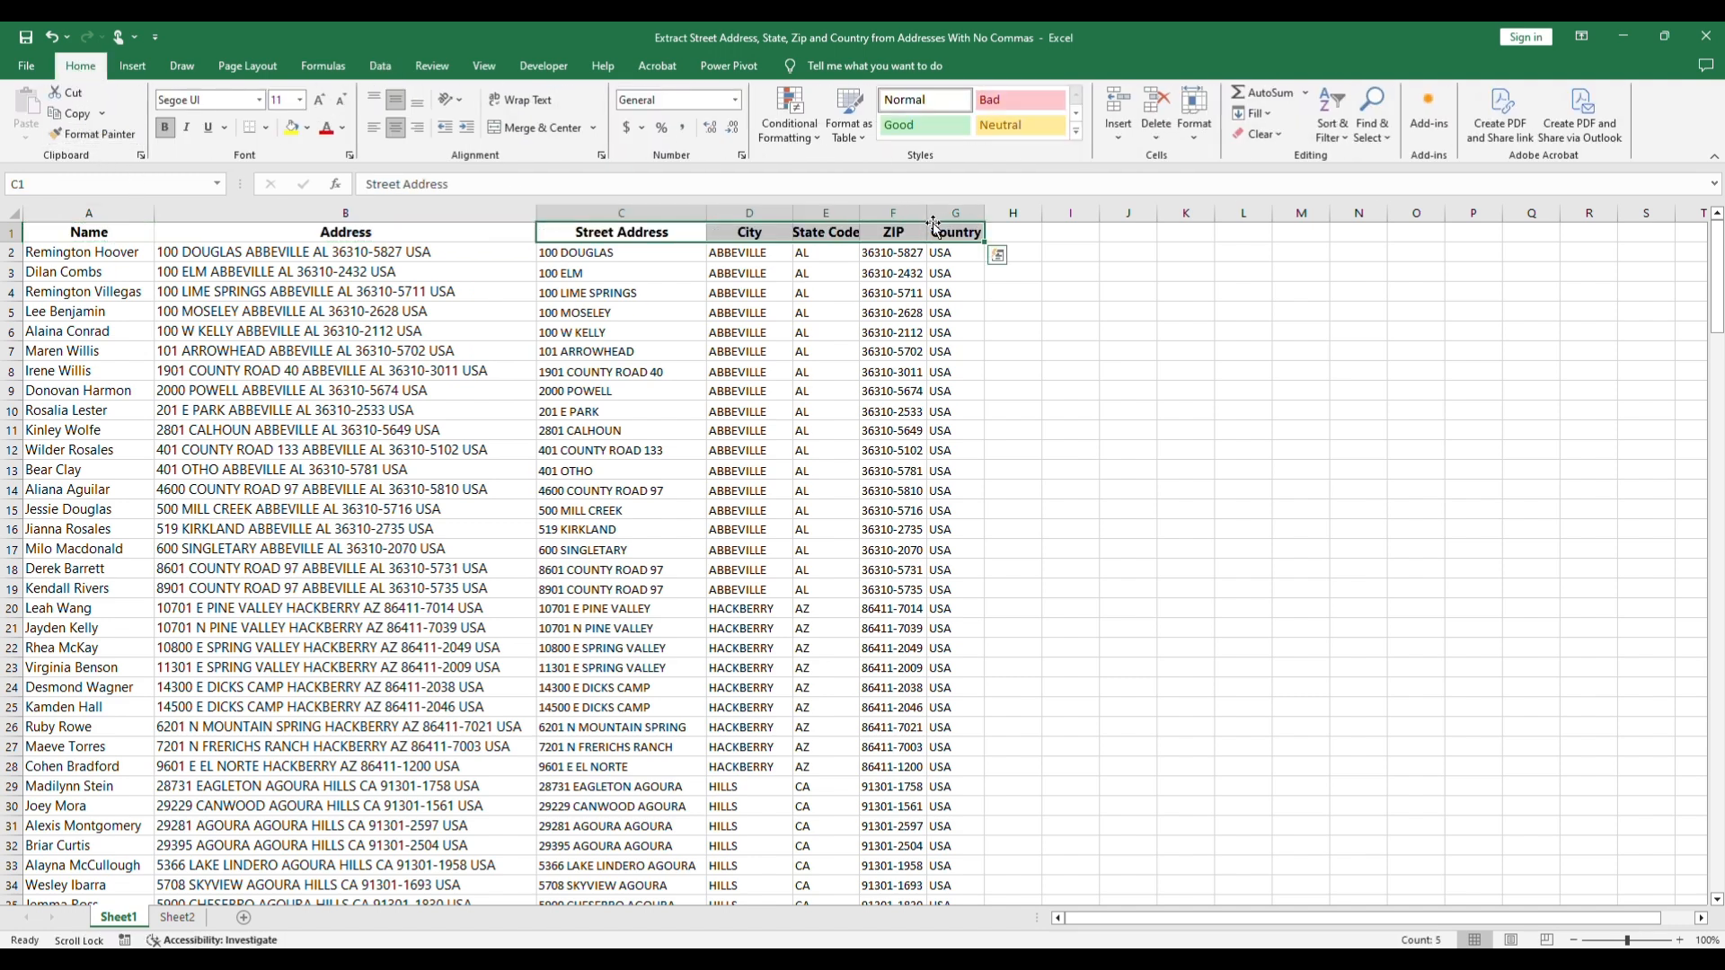
click(1063, 265)
Step: Autofit column E to its State Code header
click(858, 209)
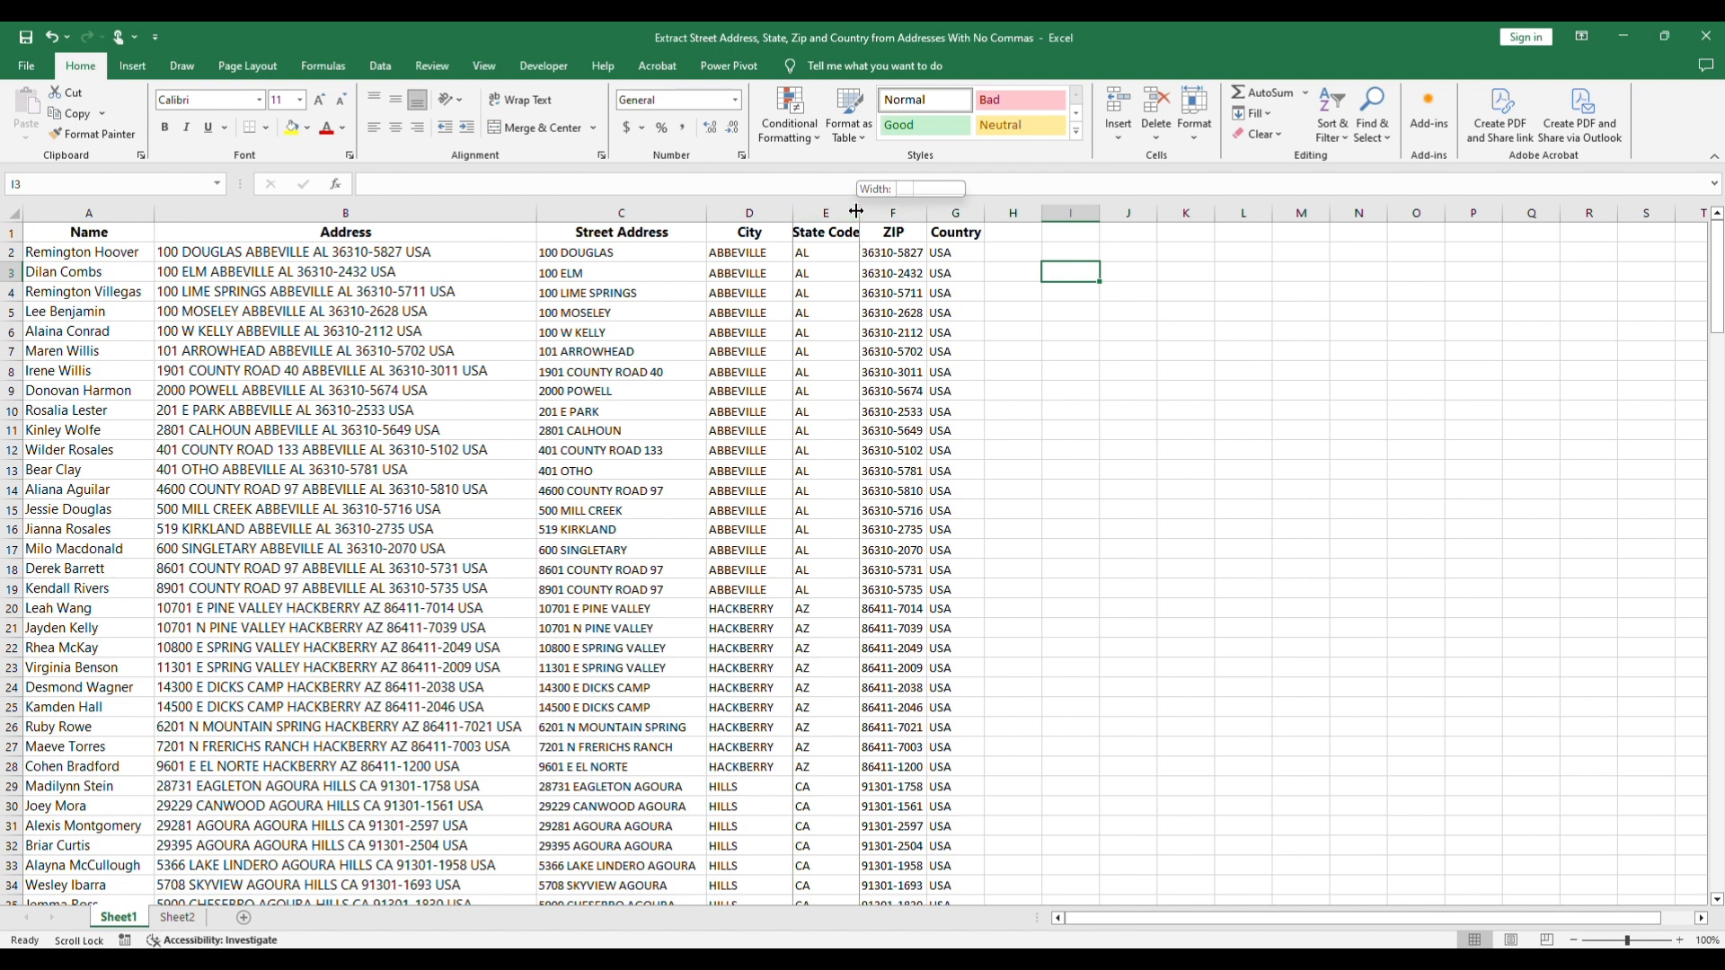
double_click(858, 209)
click(1195, 311)
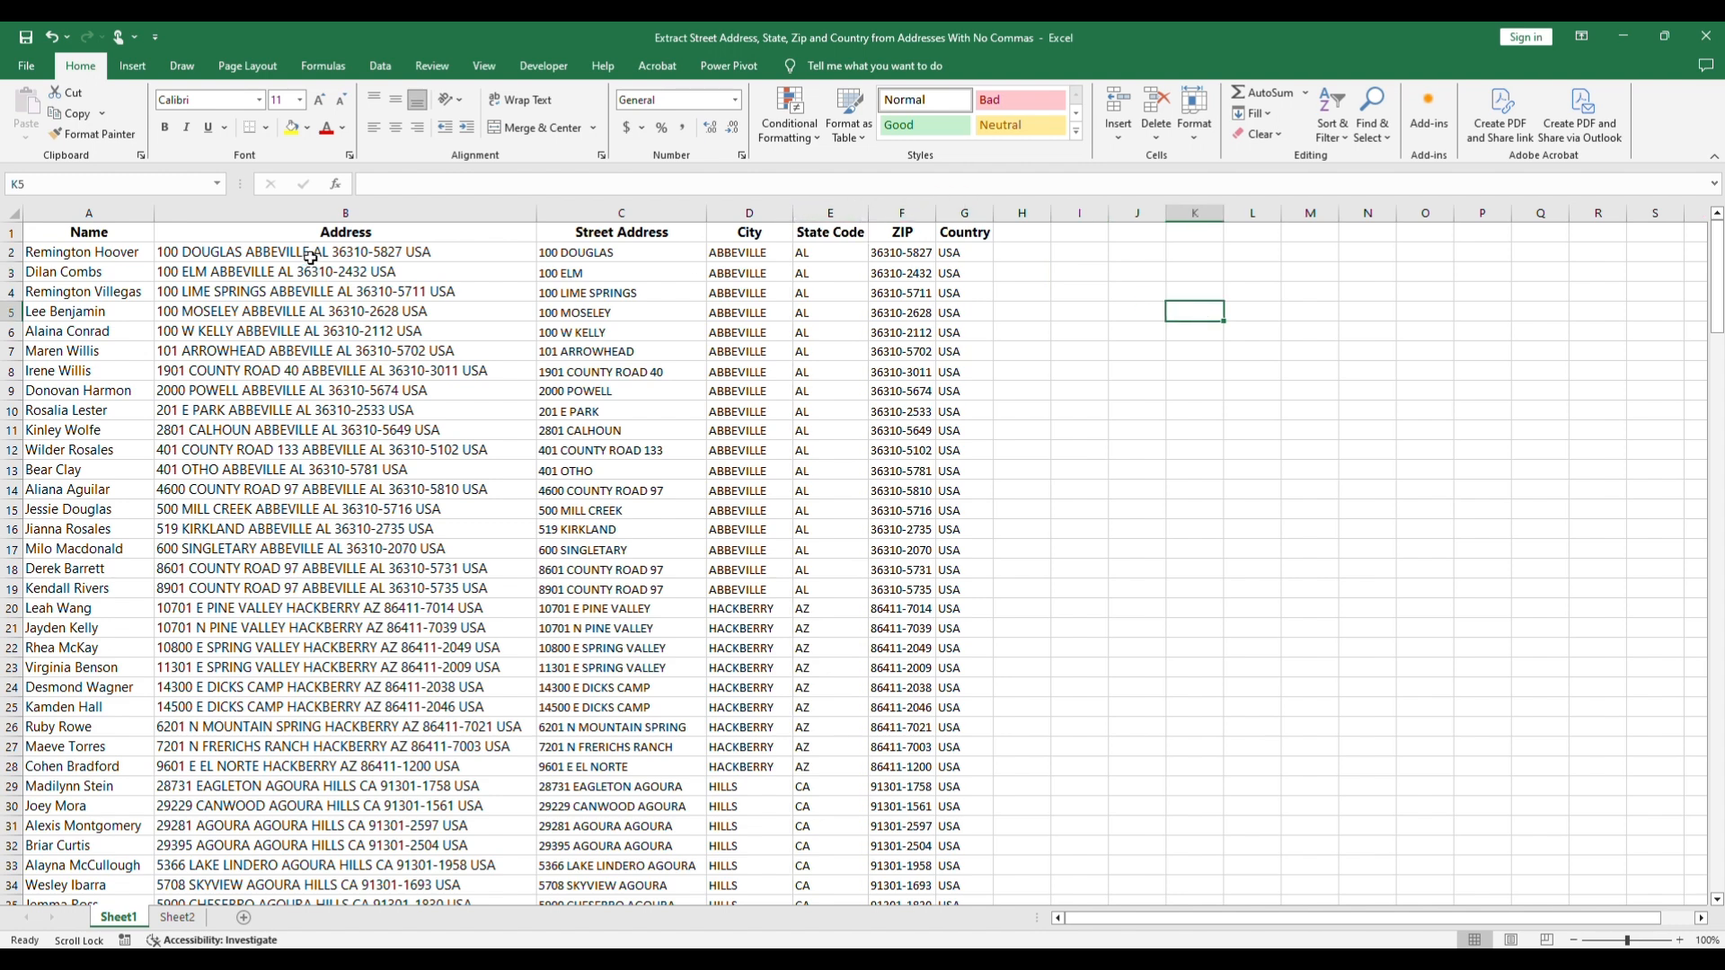
Step: Copy the formatting of address cell B2 onto the extracted data in columns C to G with Format Painter
click(310, 259)
click(92, 133)
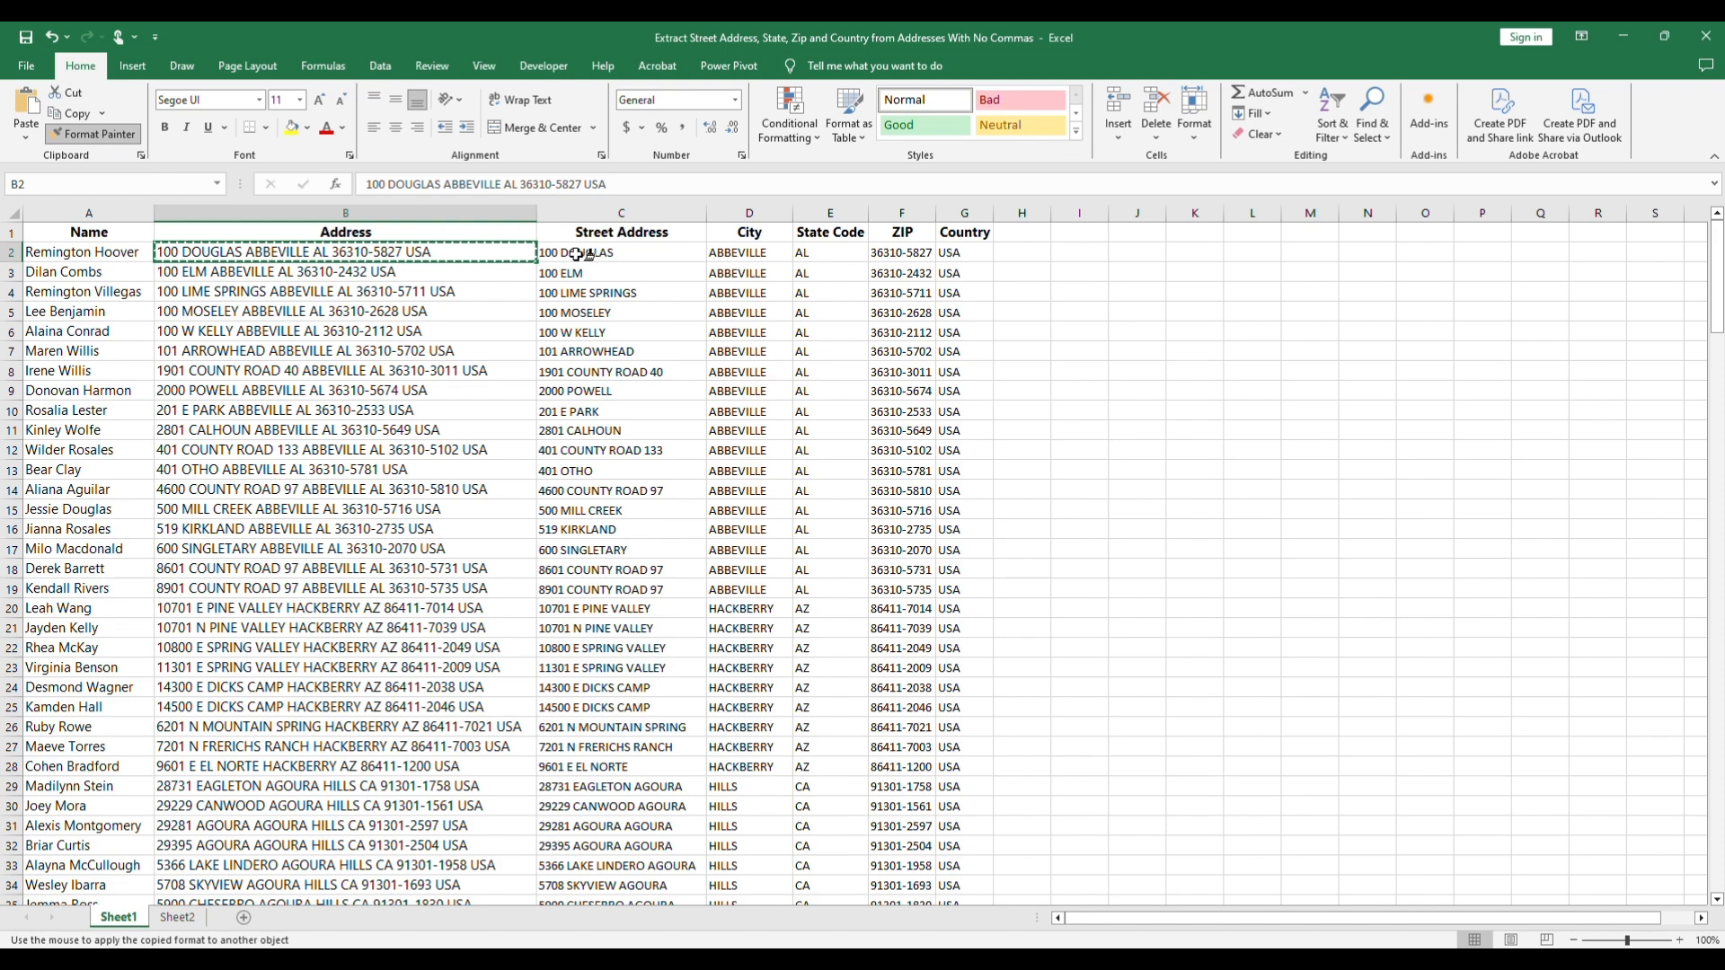
mouse_move(616, 253)
mouse_down()
mouse_move(943, 315)
mouse_move(998, 417)
mouse_move(969, 899)
mouse_move(988, 870)
mouse_move(996, 886)
mouse_move(1002, 844)
mouse_up()
click(1123, 529)
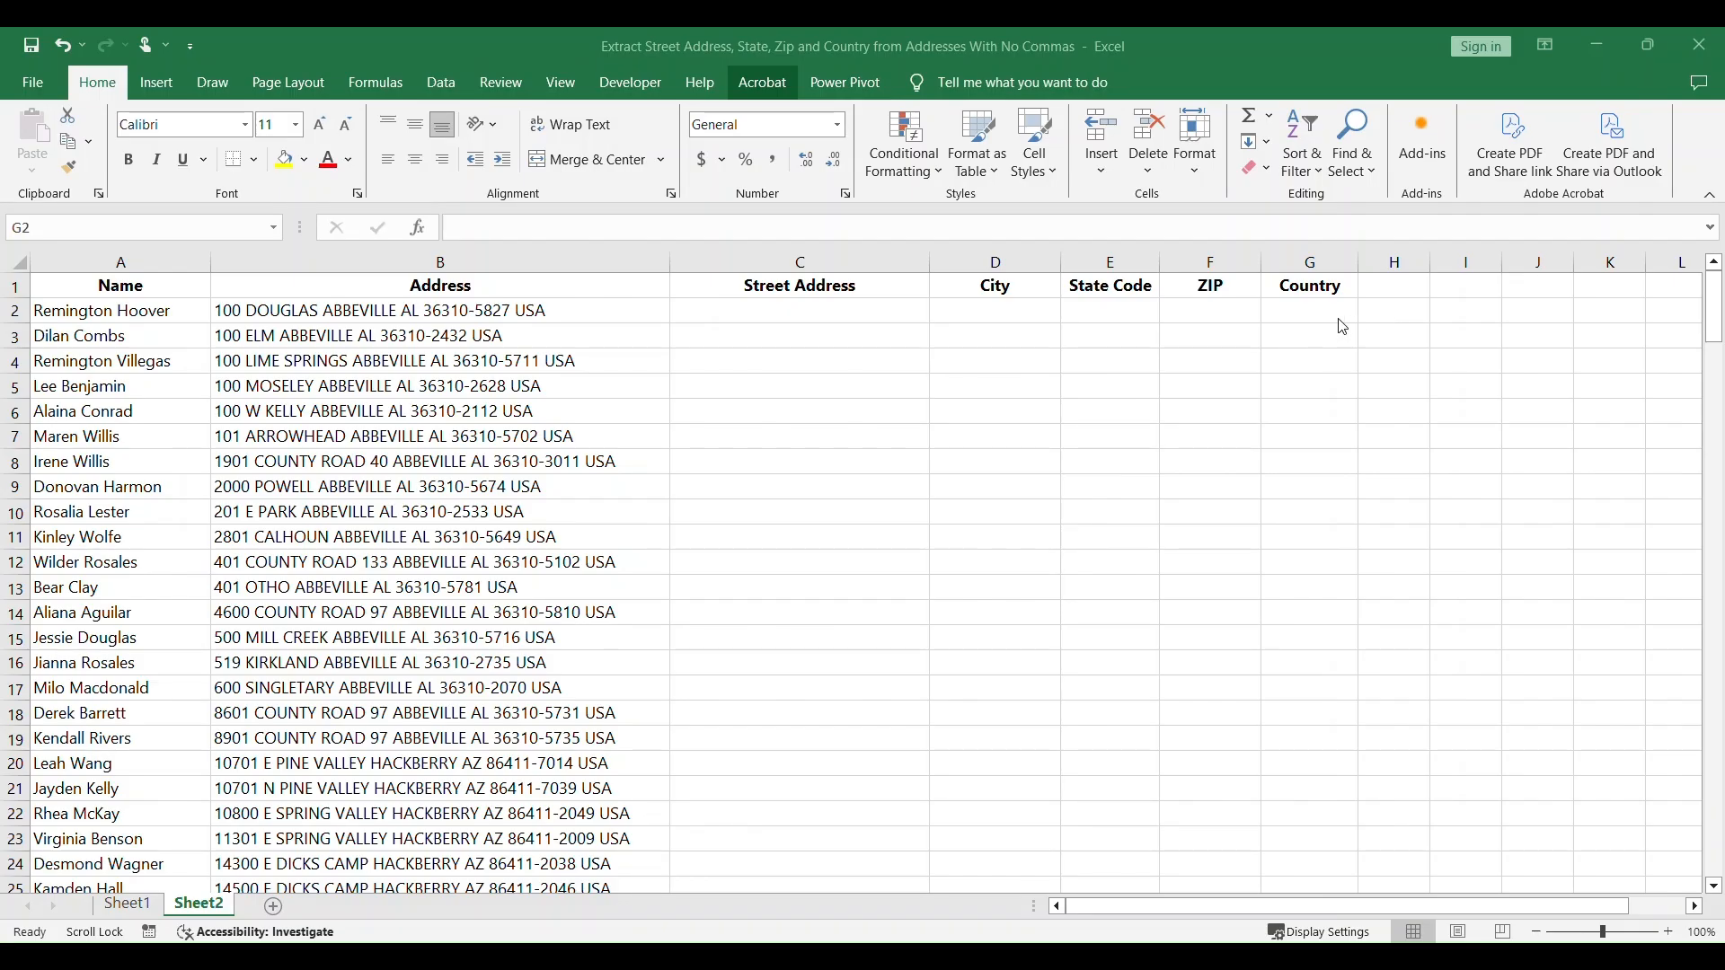
Step: In Sheet2, enter the formula =RIGHT(B2,3) in G2 to extract the country
click(1318, 311)
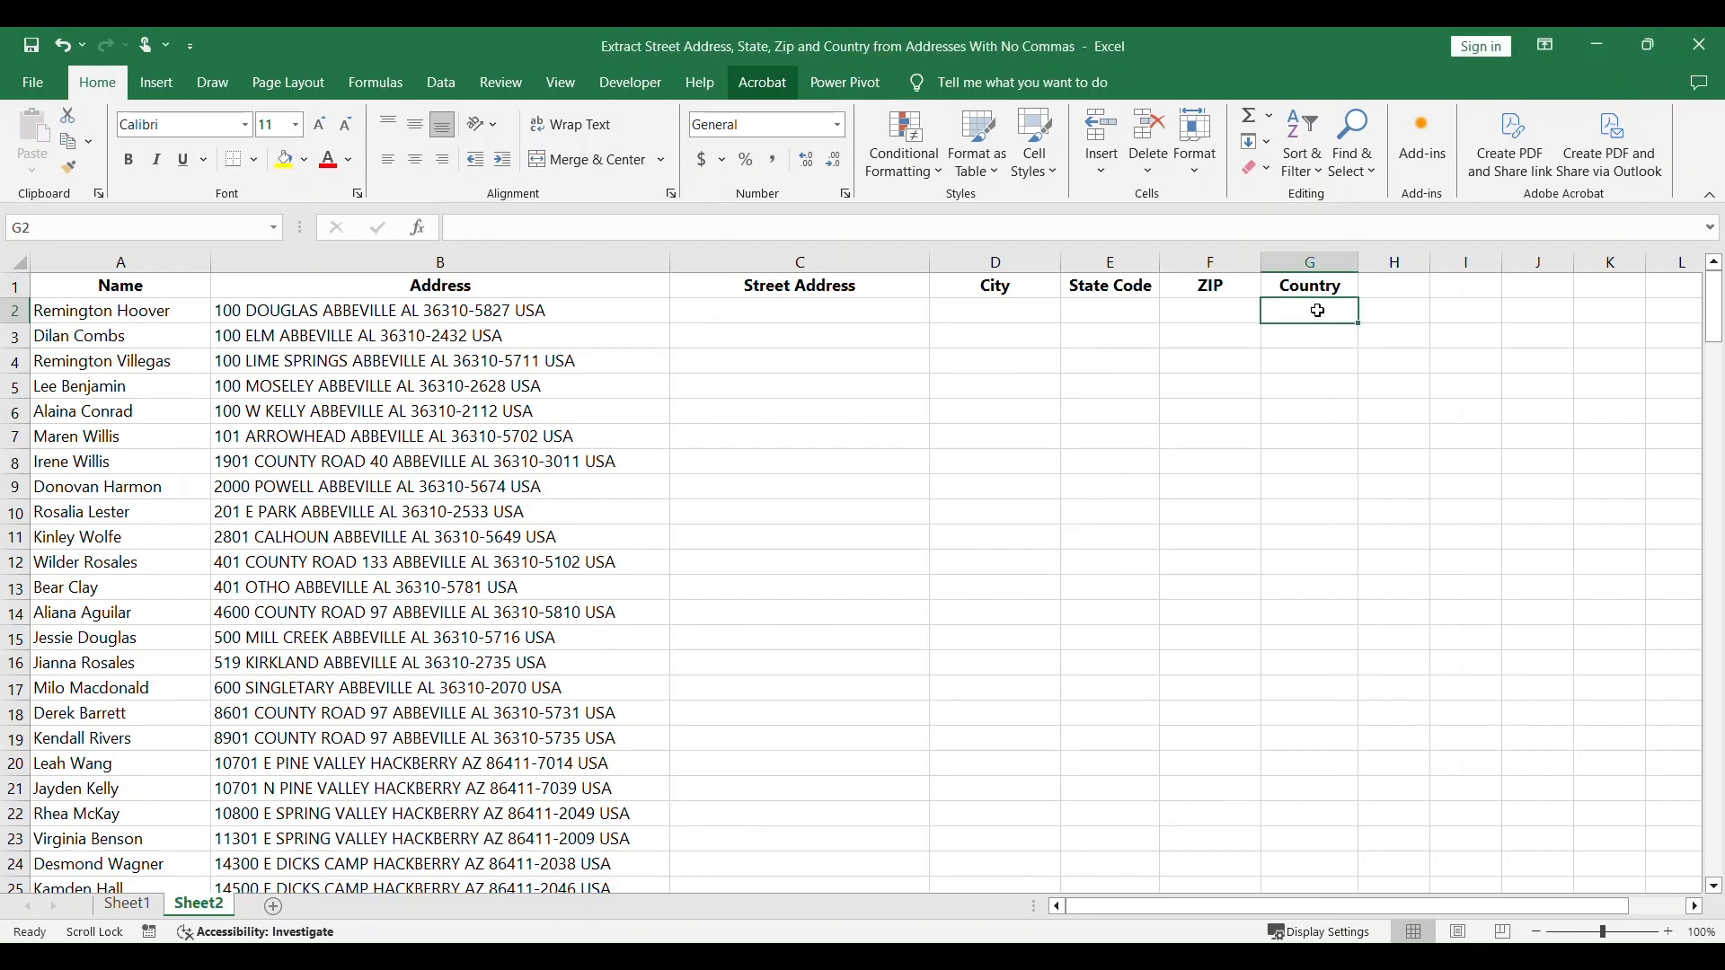
text(=)
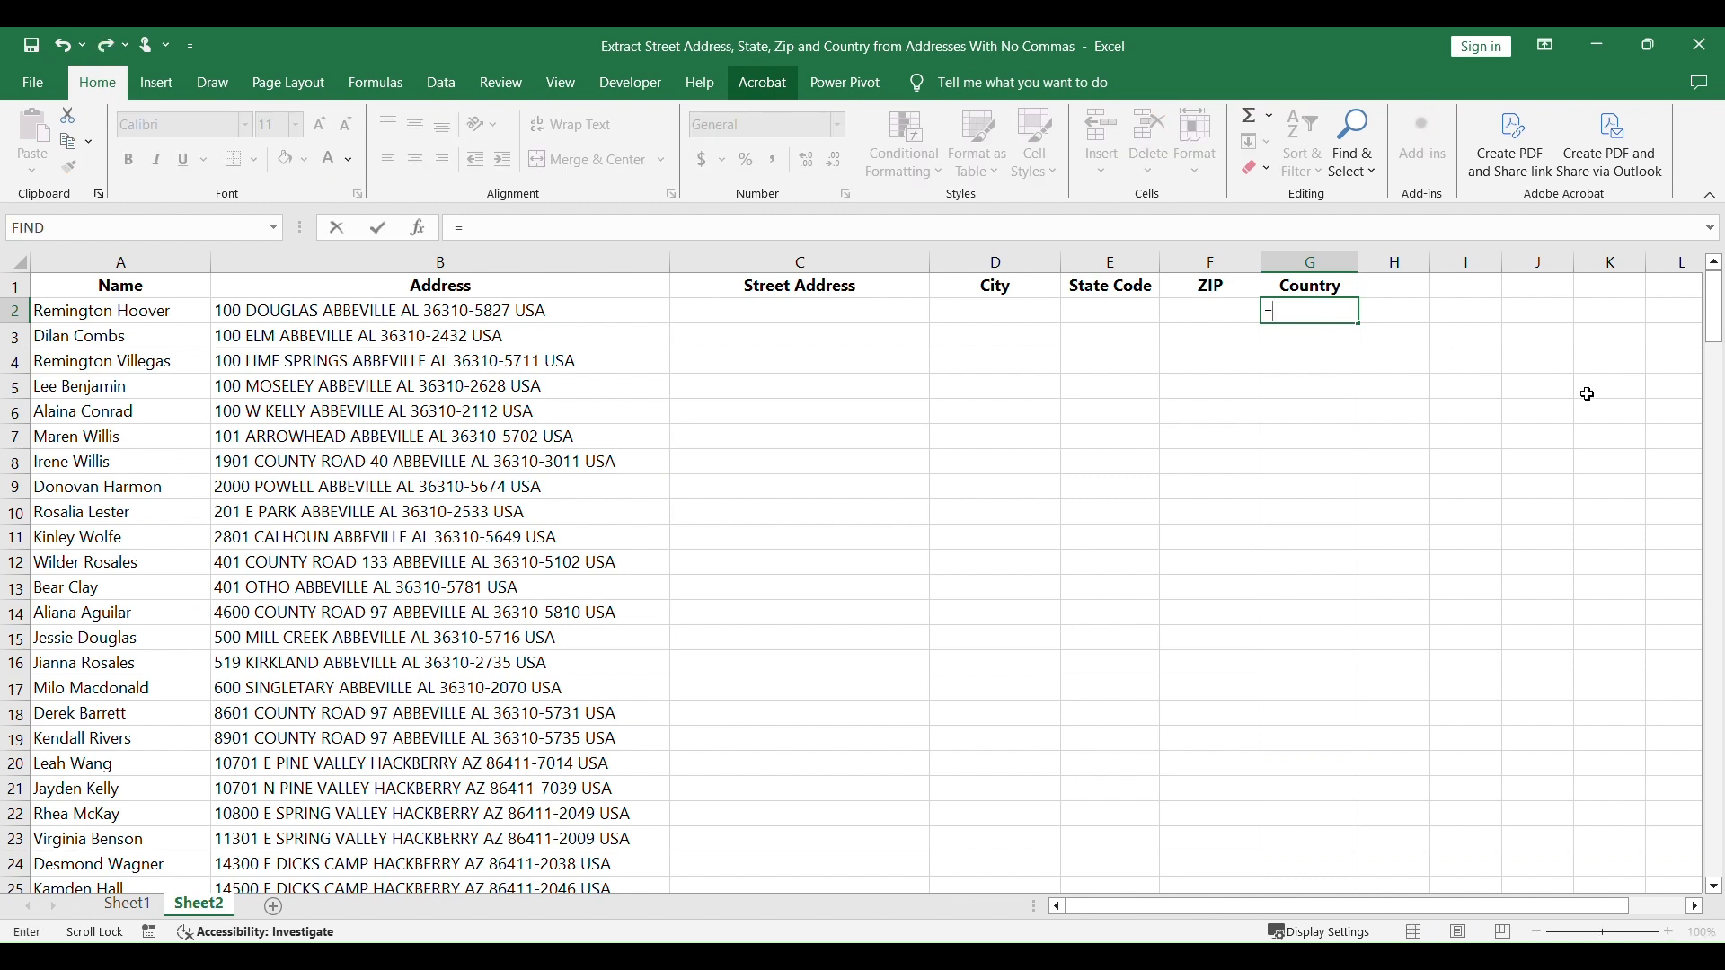
text(RIGHT()
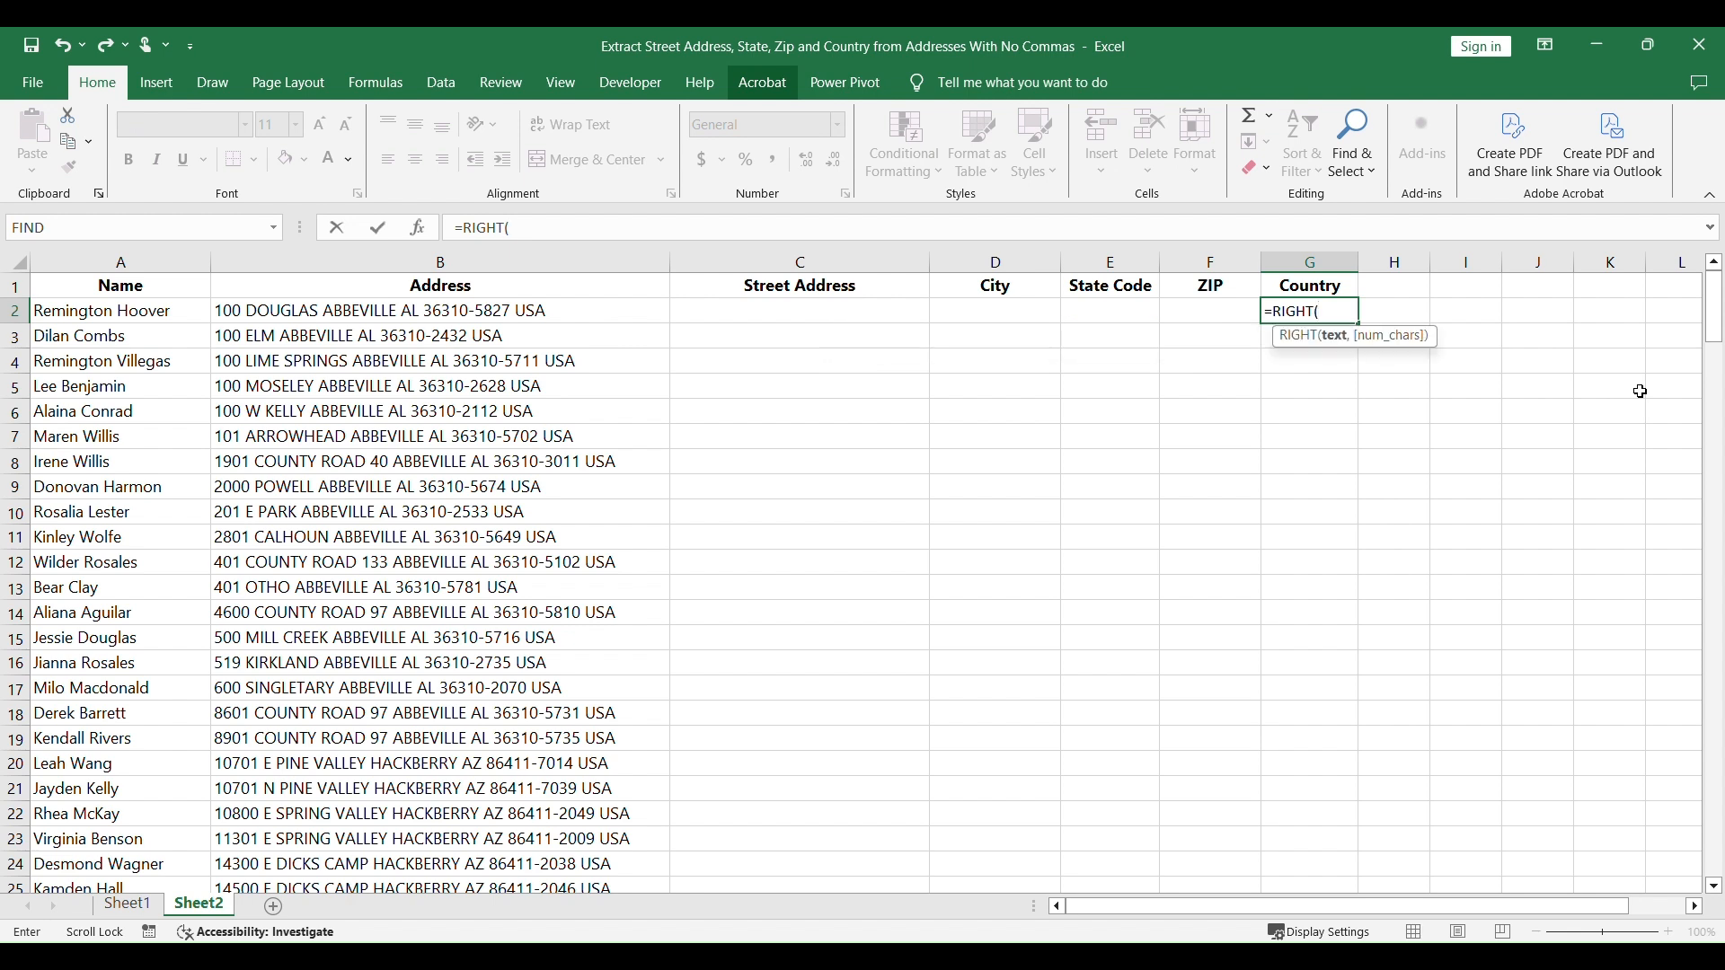
click(575, 314)
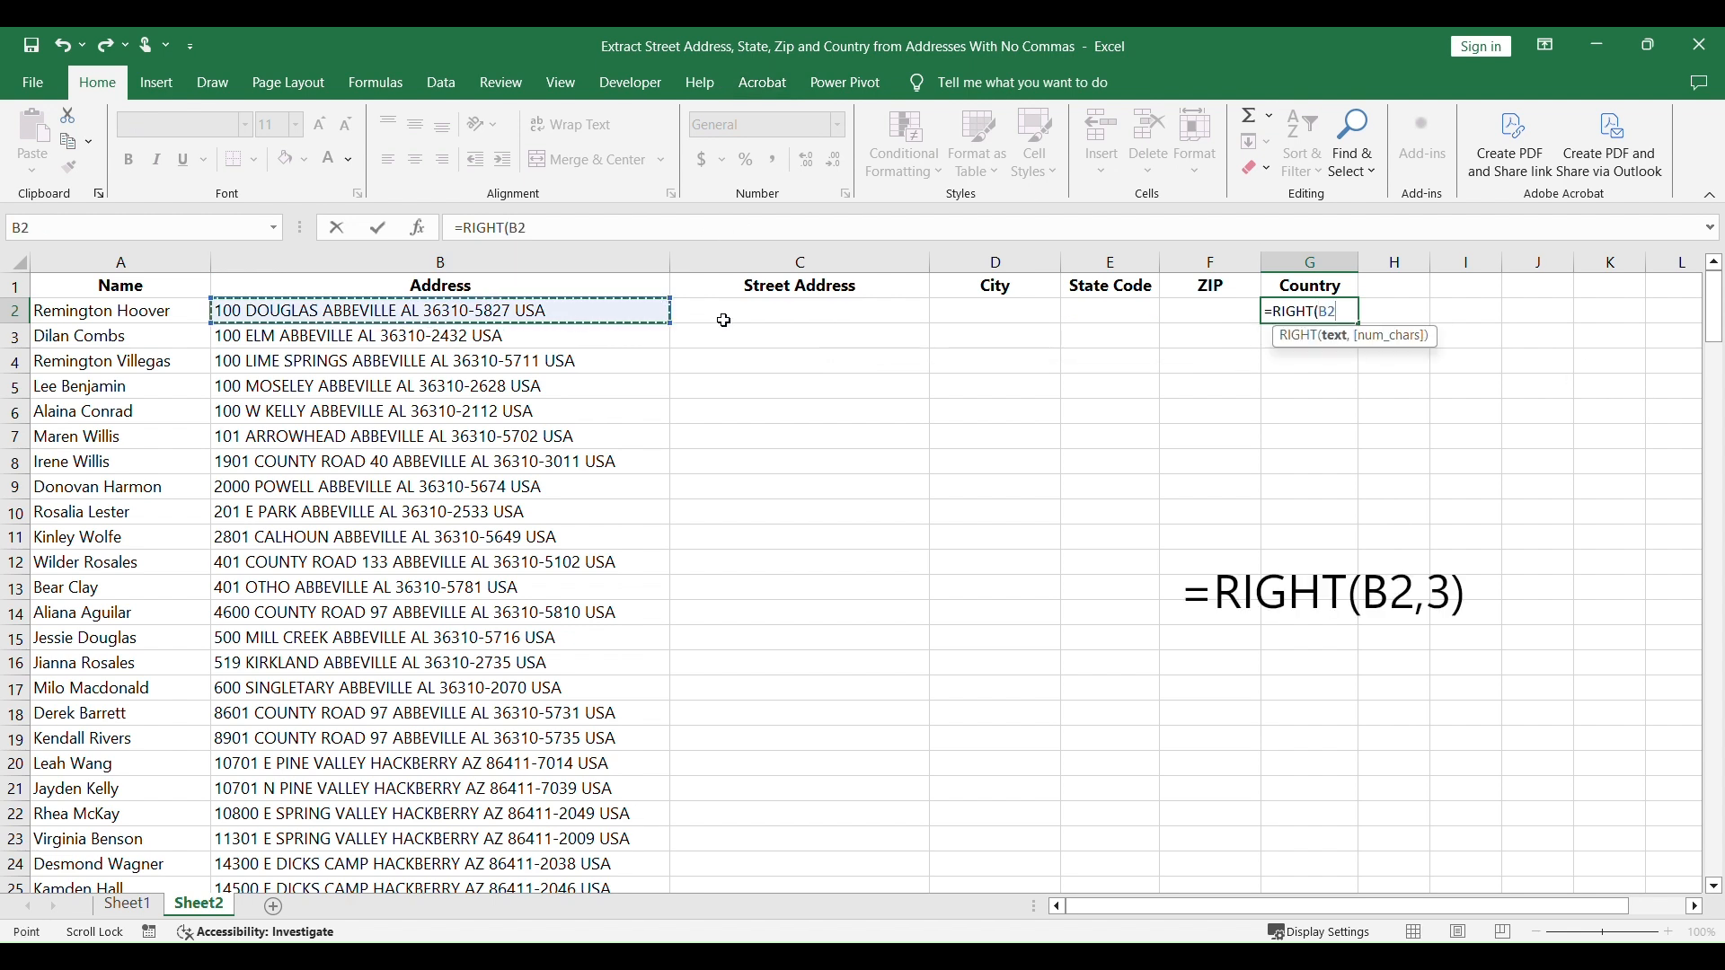
text(,3)
key(Return)
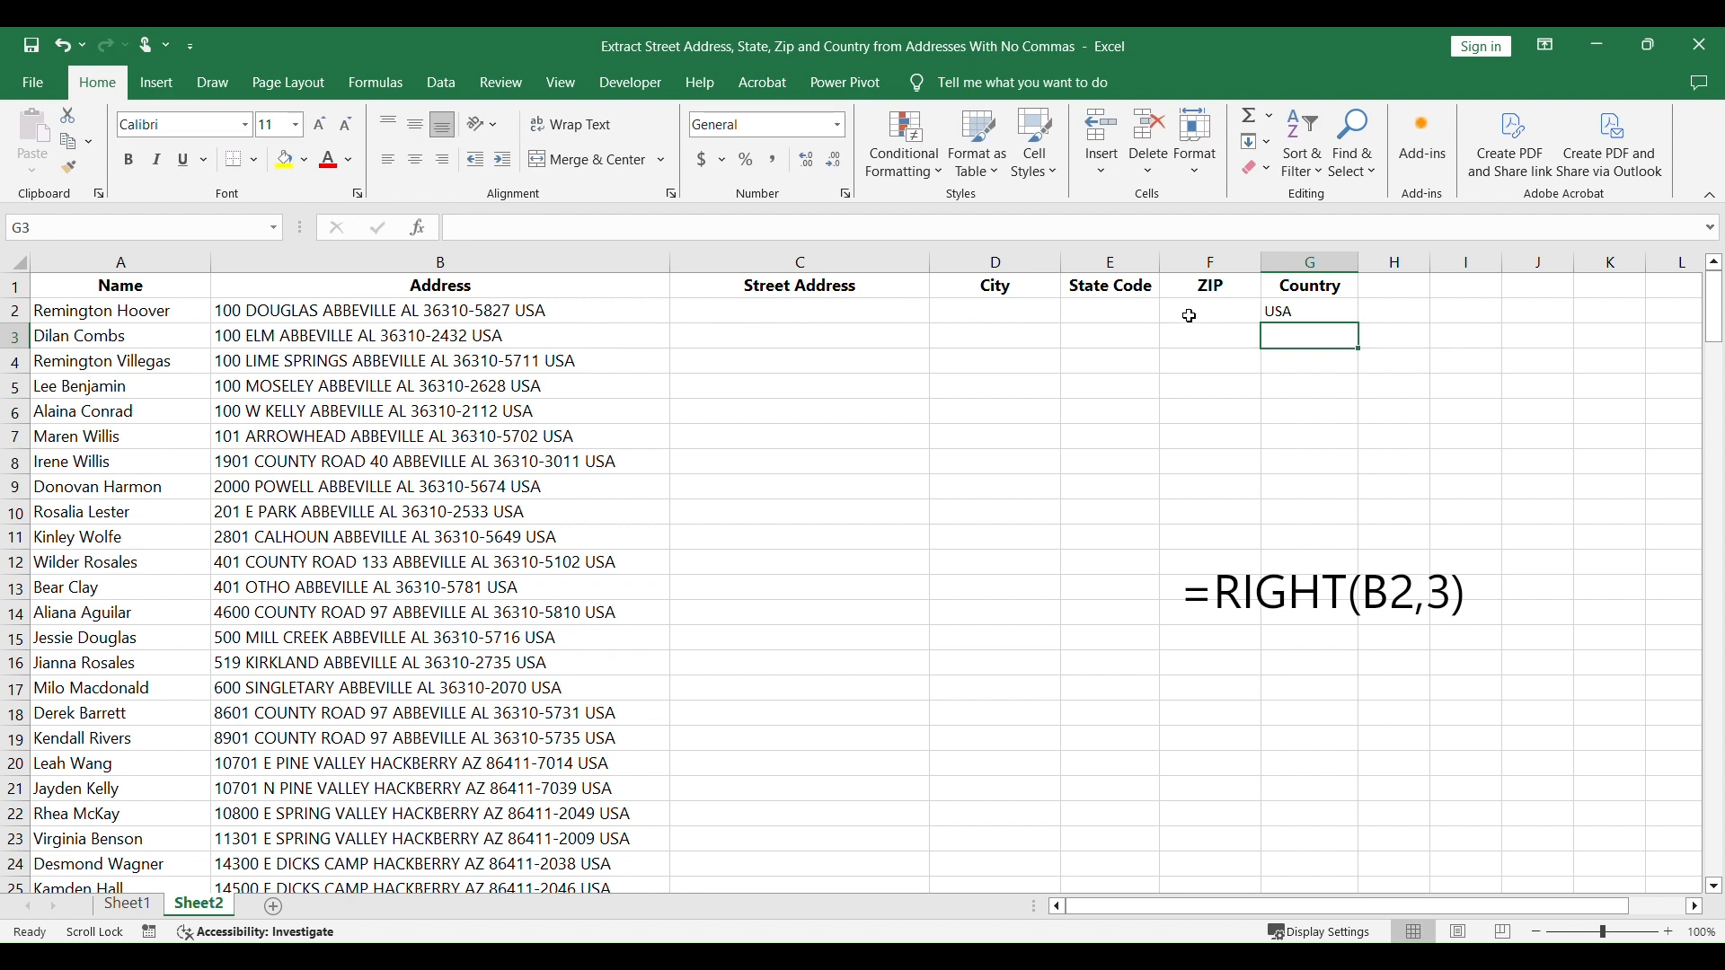
Step: Write the formula =RIGHT(B2,14) in the ZIP cell F2
click(1238, 318)
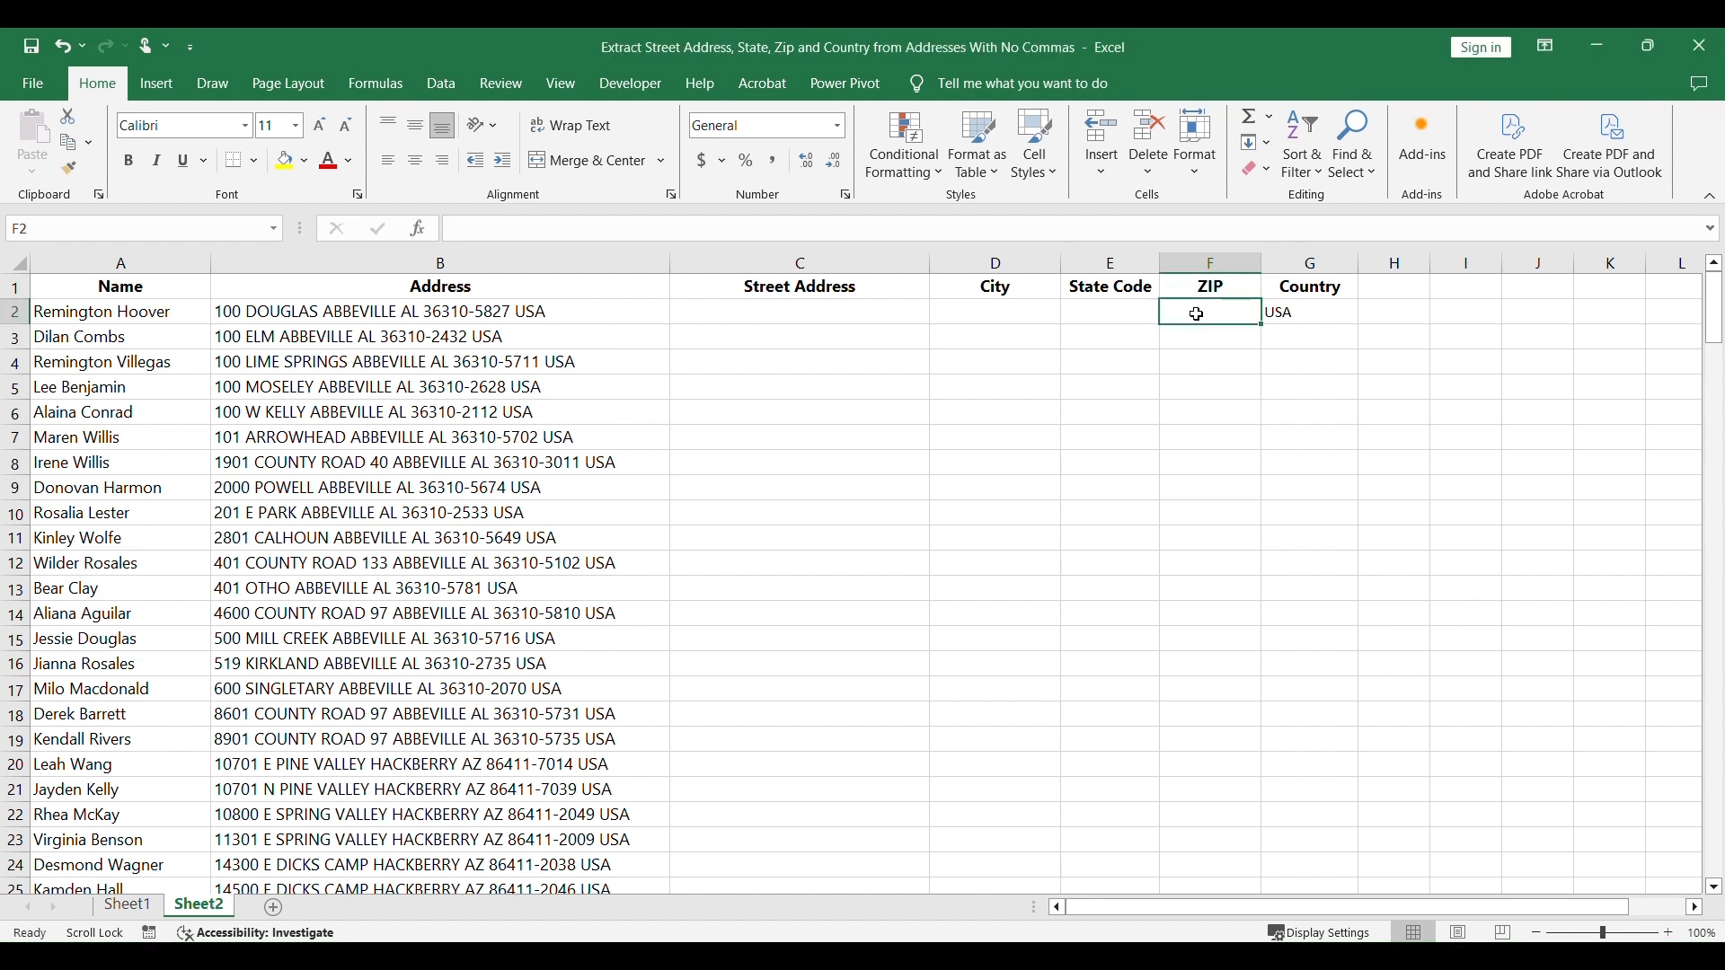
text(=RIGHT()
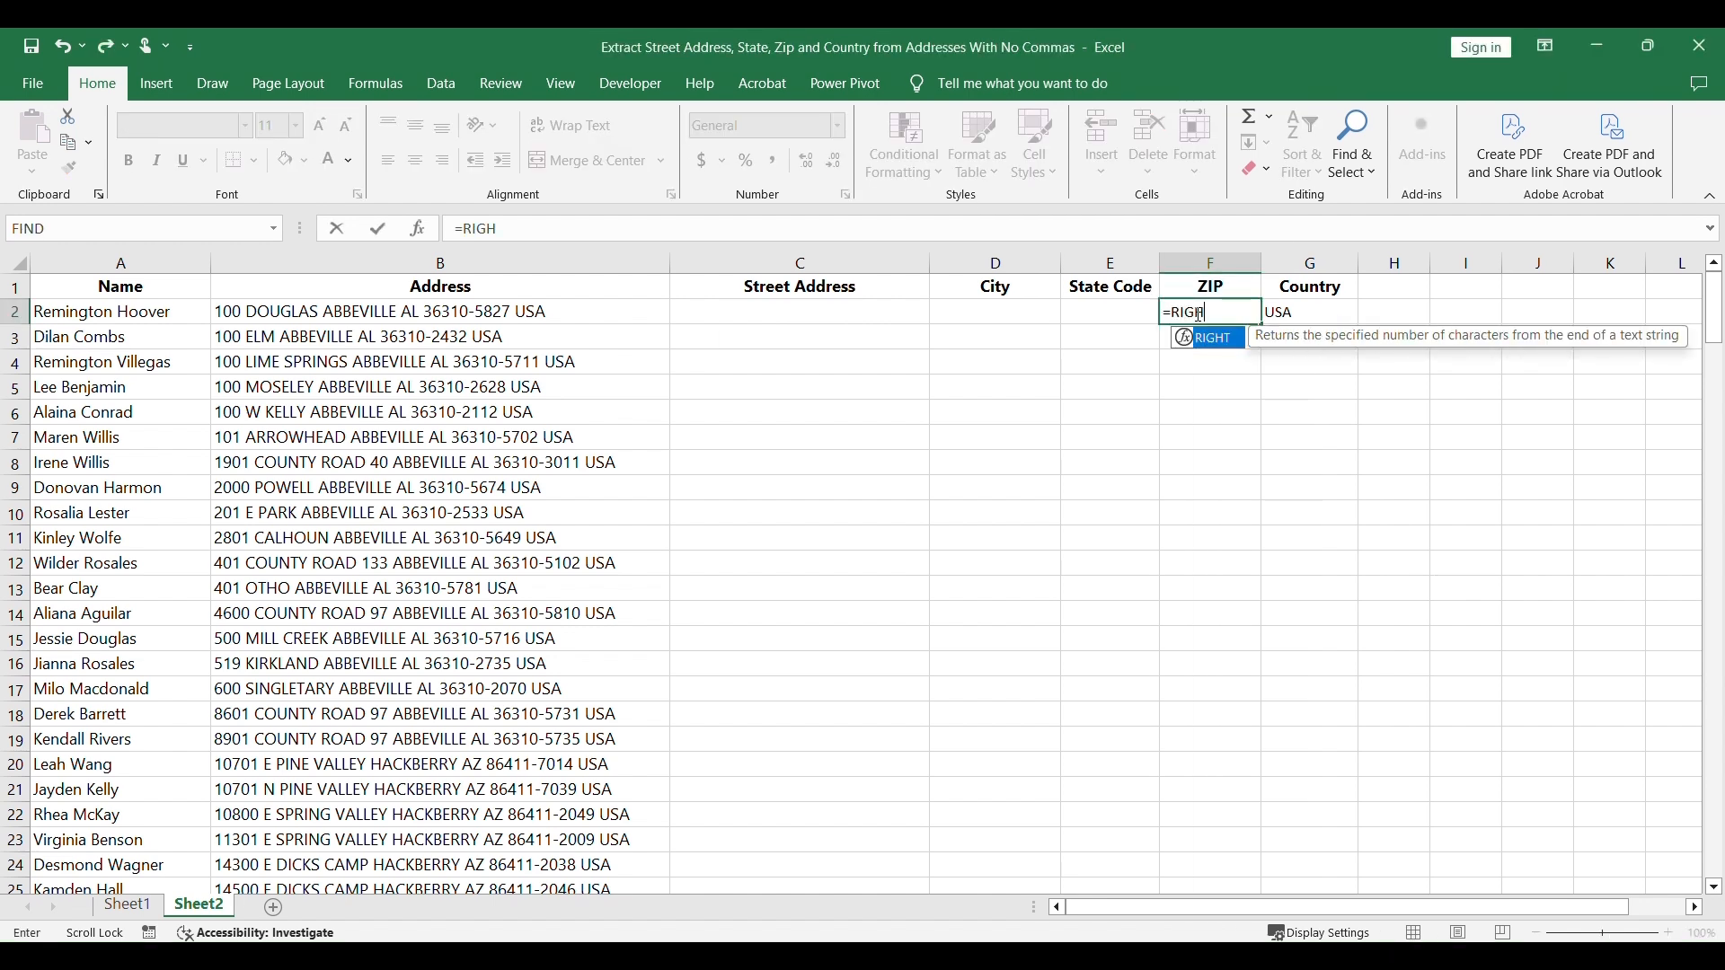
click(580, 310)
text(,14)
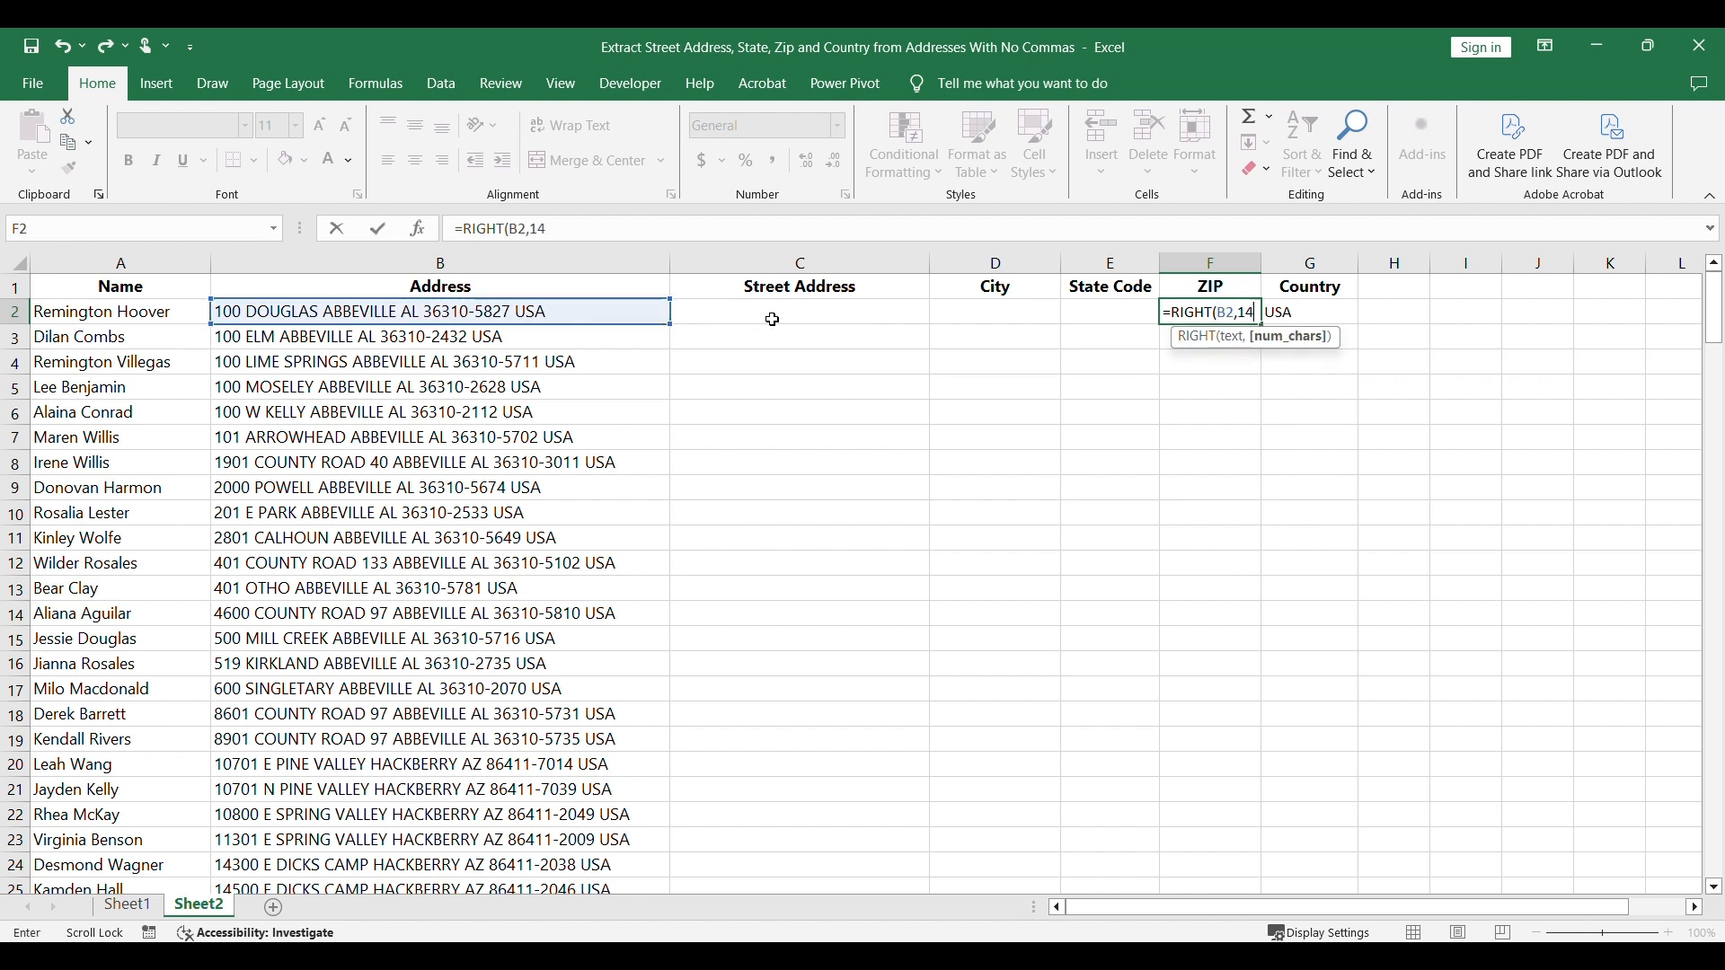
text())
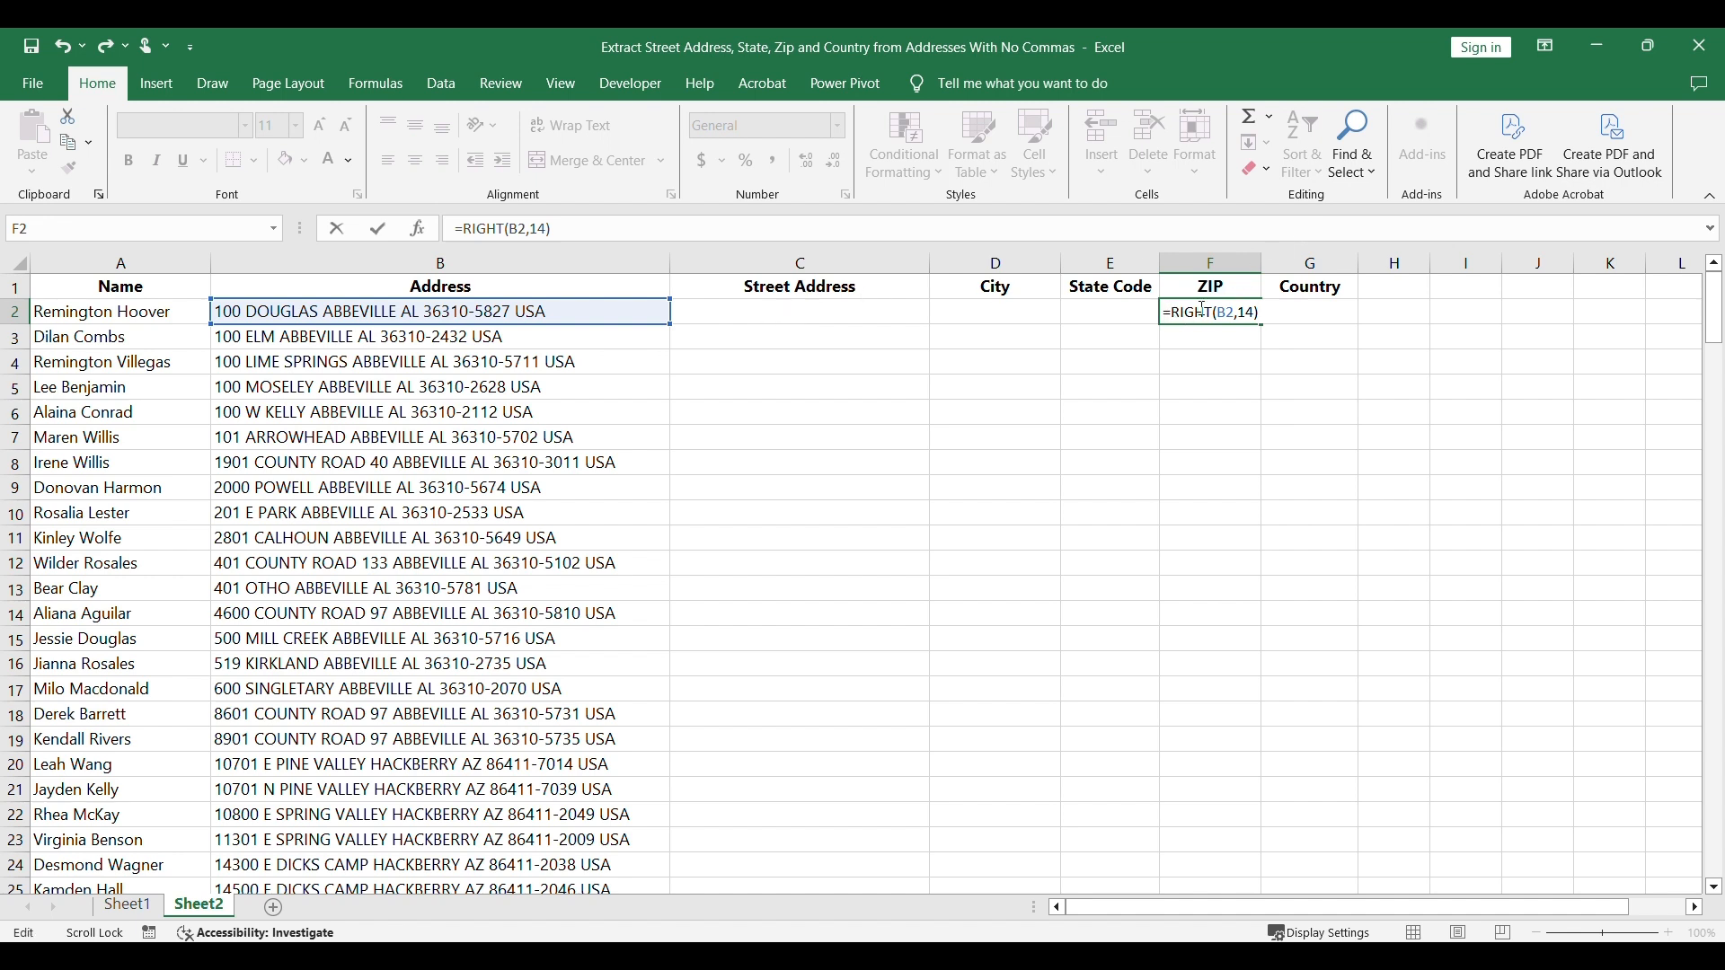
text(SUBS)
text(TITUT)
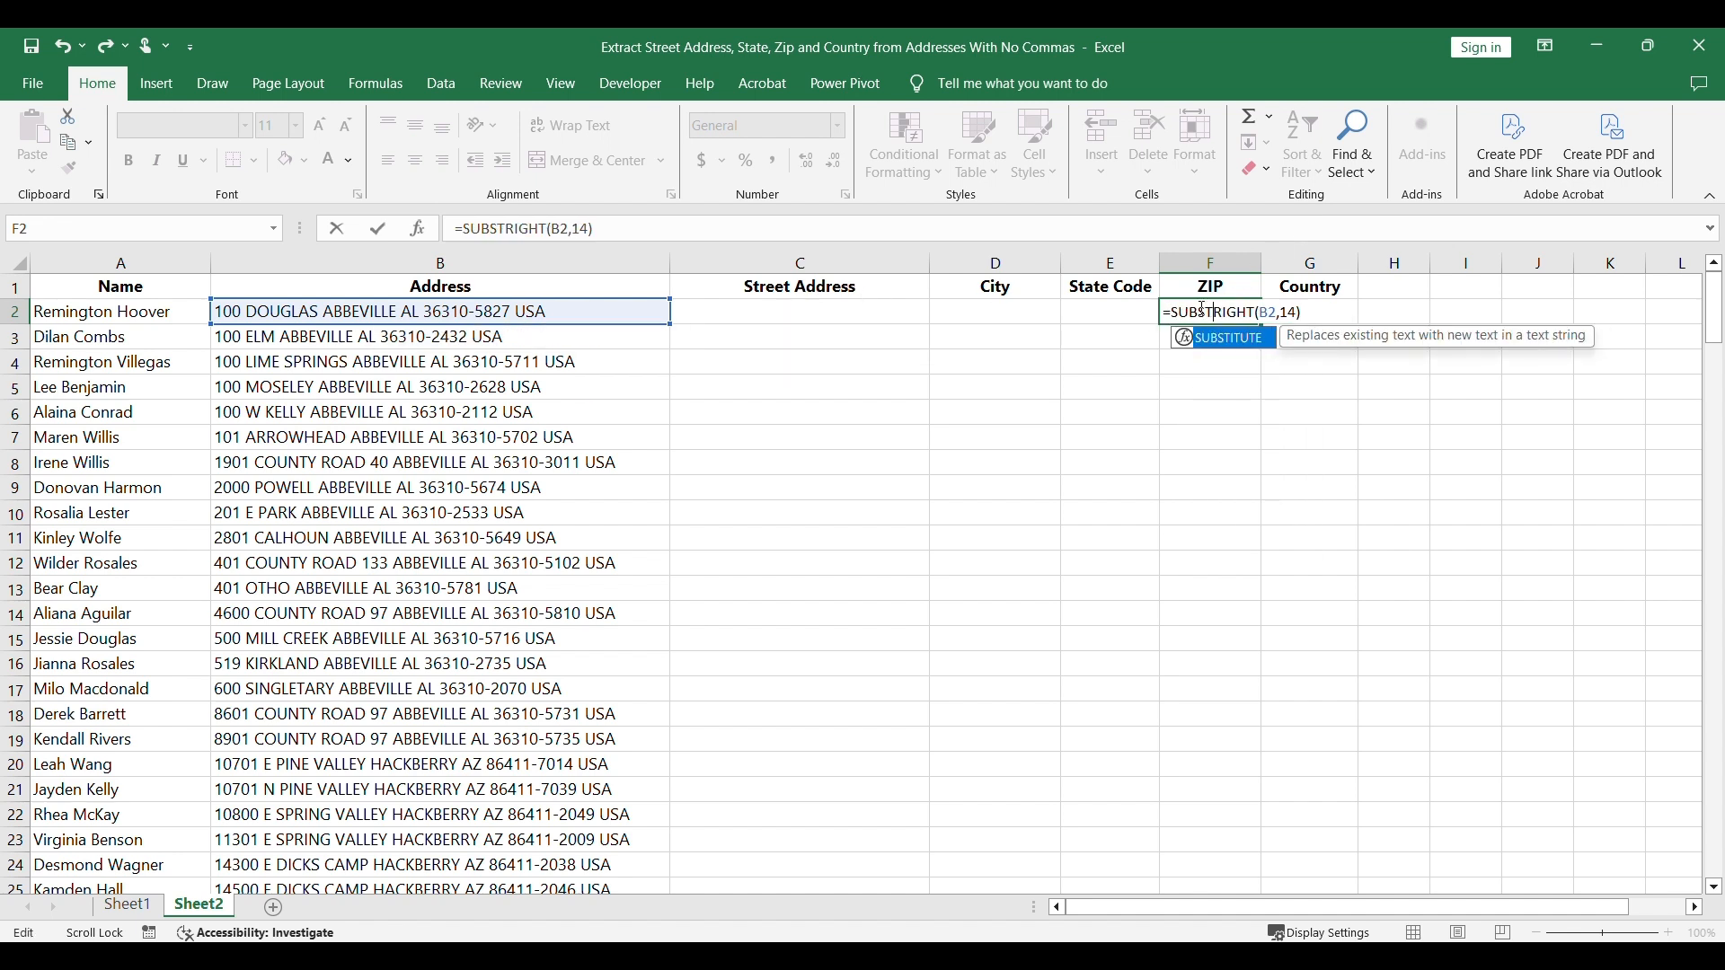
text(E)
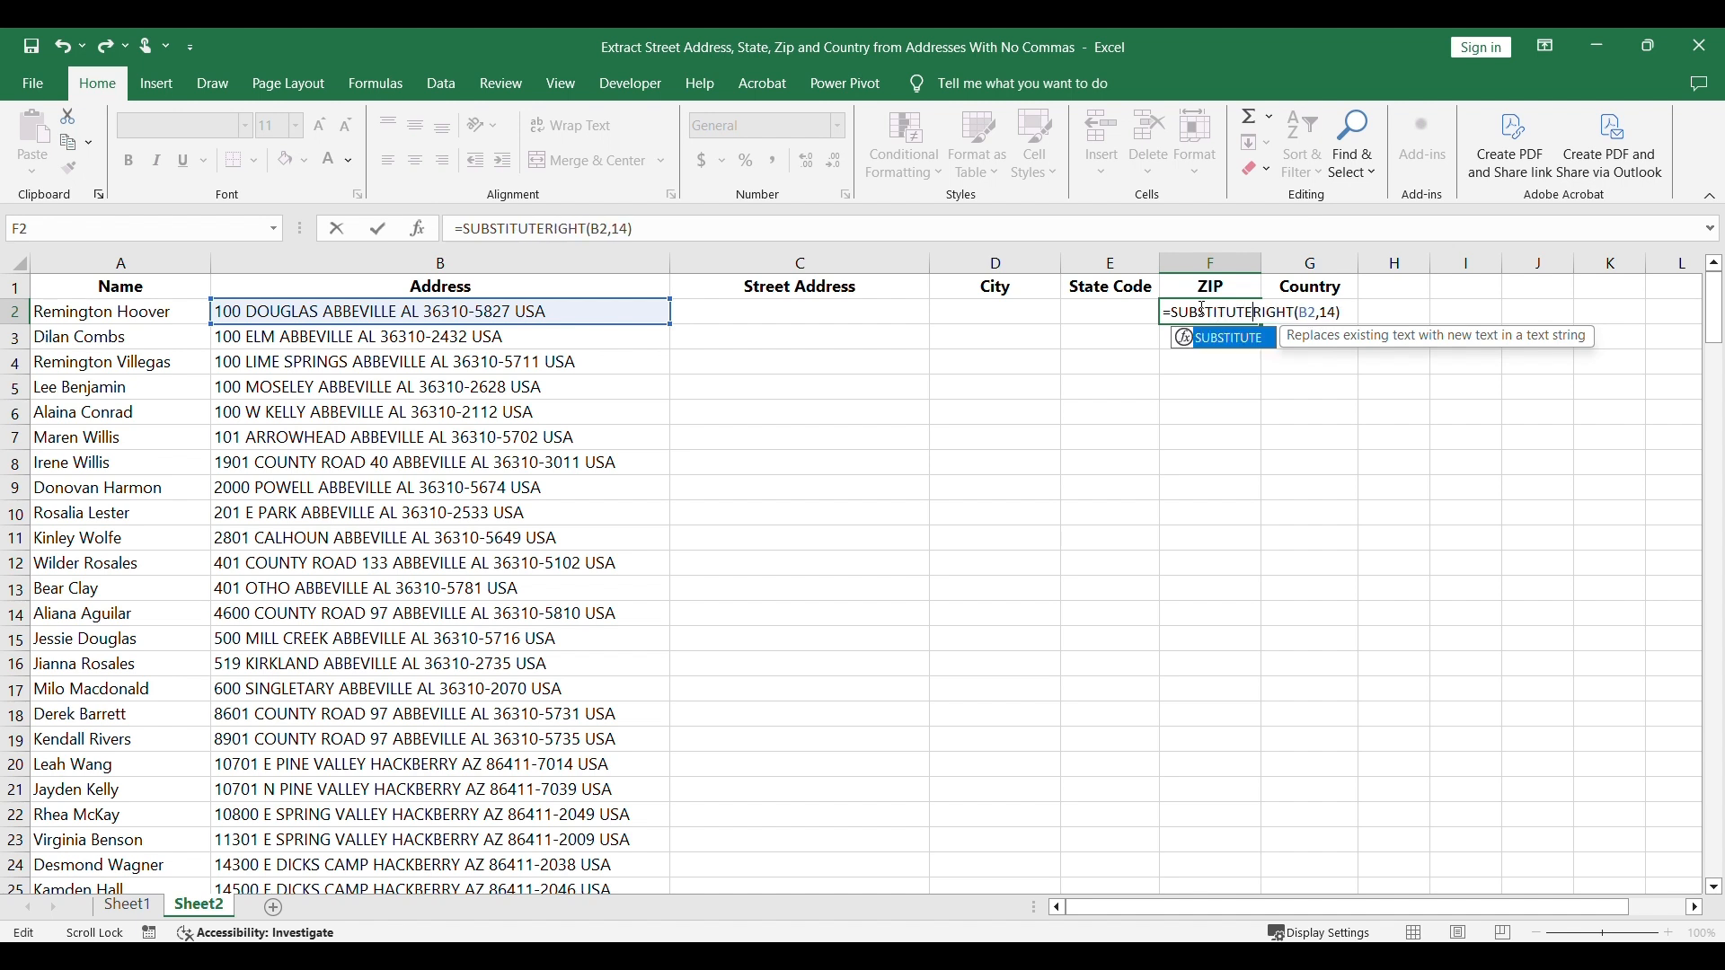
text(()
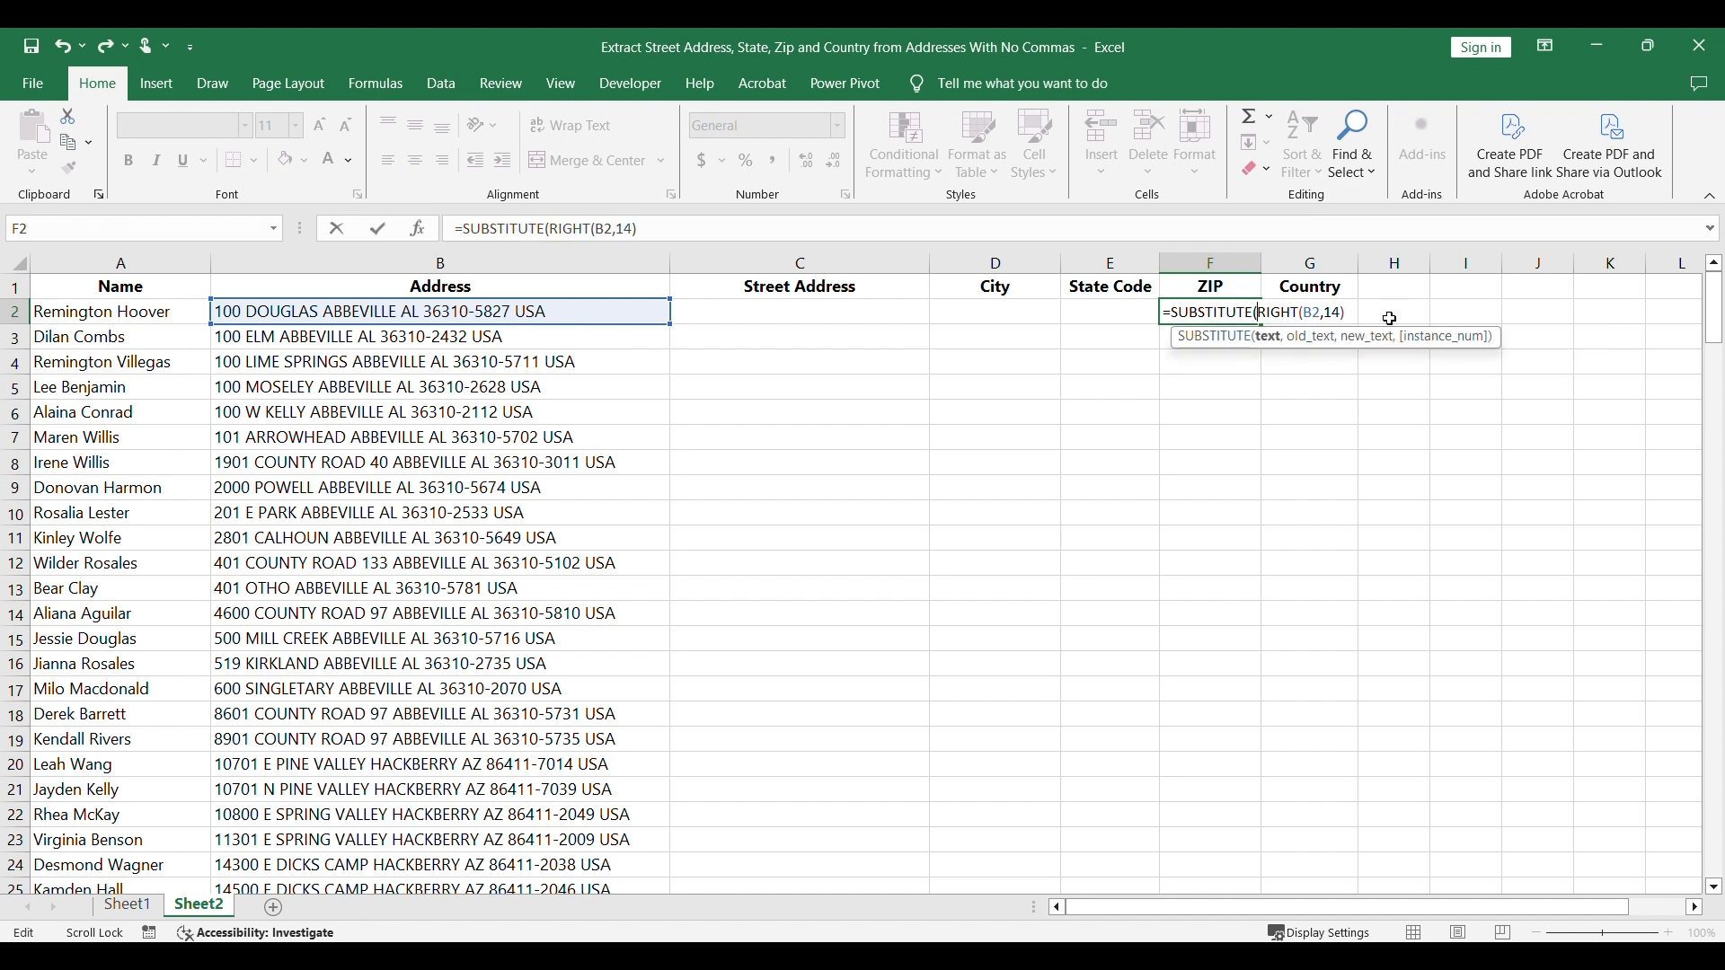
text(,)
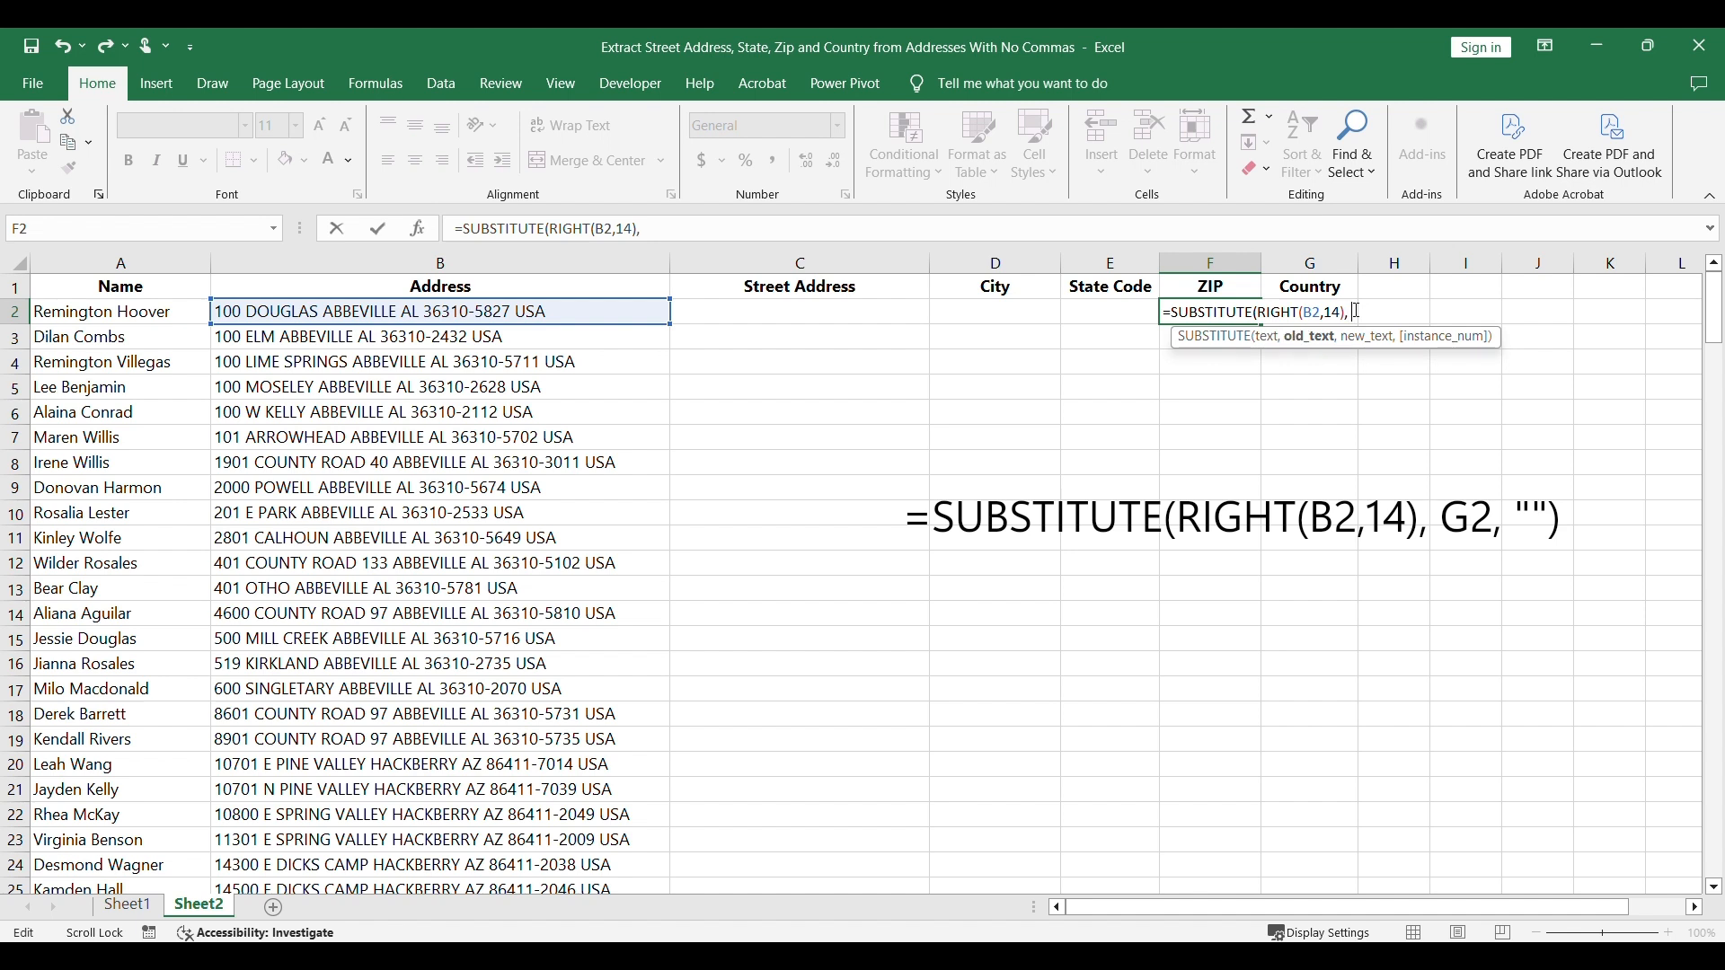
text( G2,)
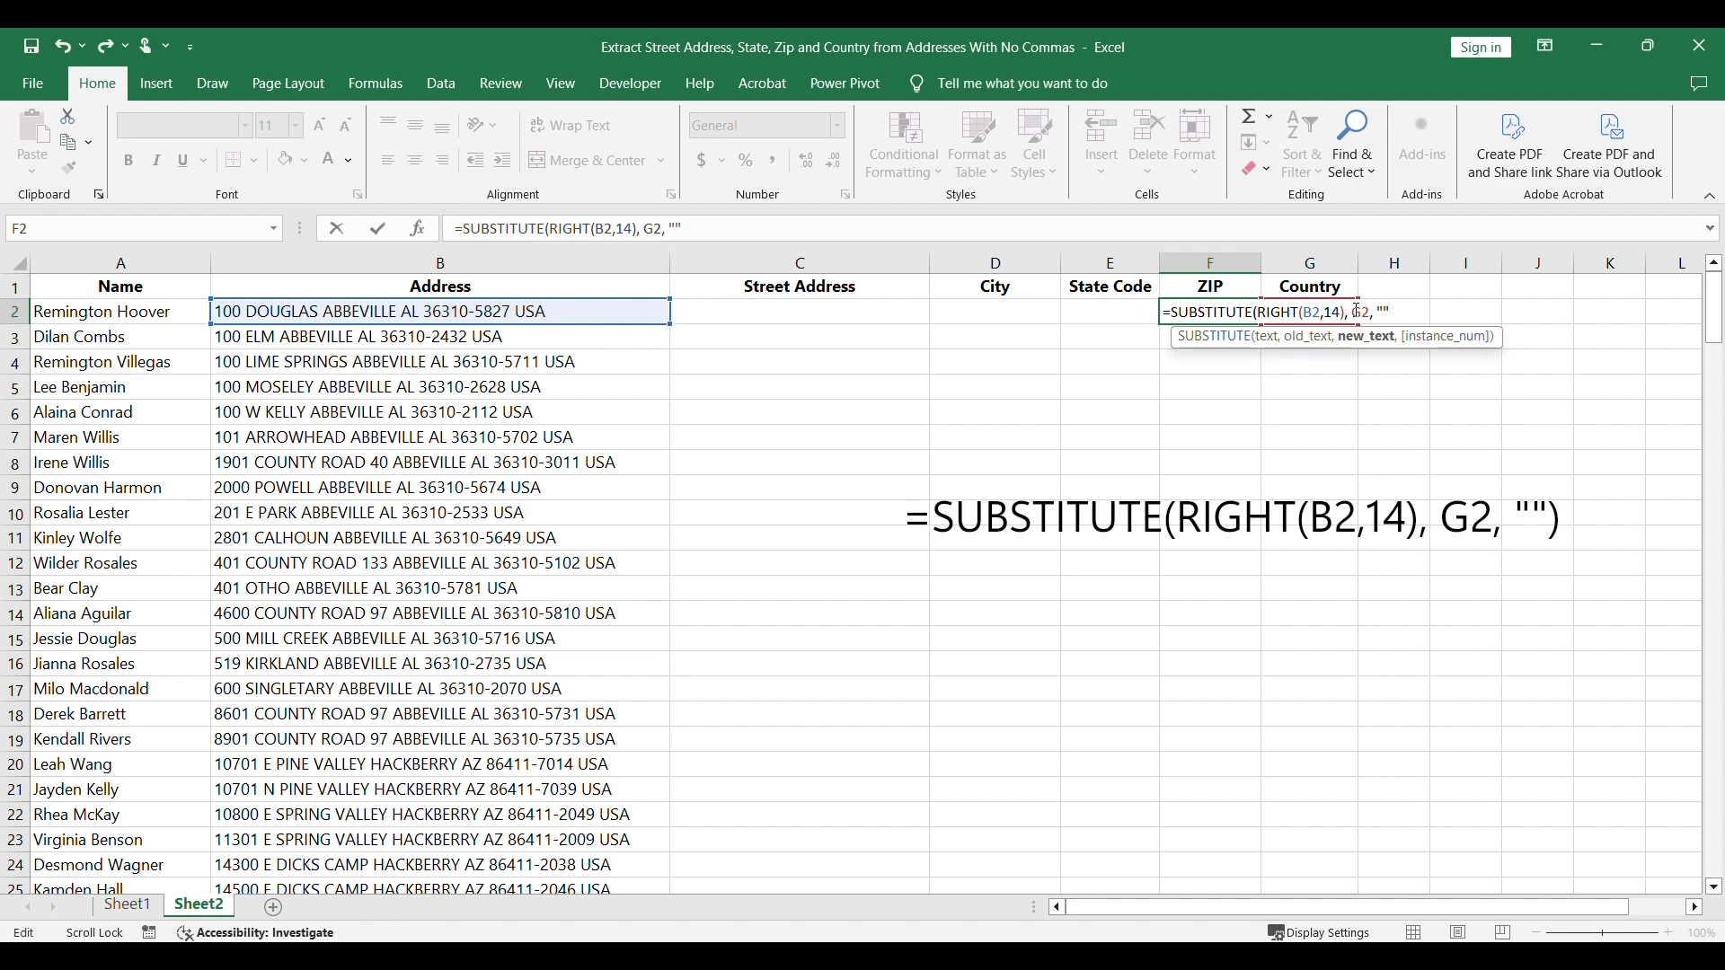
text( ""))
Step: Wrap the F2 formula as =SUBSTITUTE(RIGHT(B2,14), G2, "") to strip the country from the ZIP
key(Return)
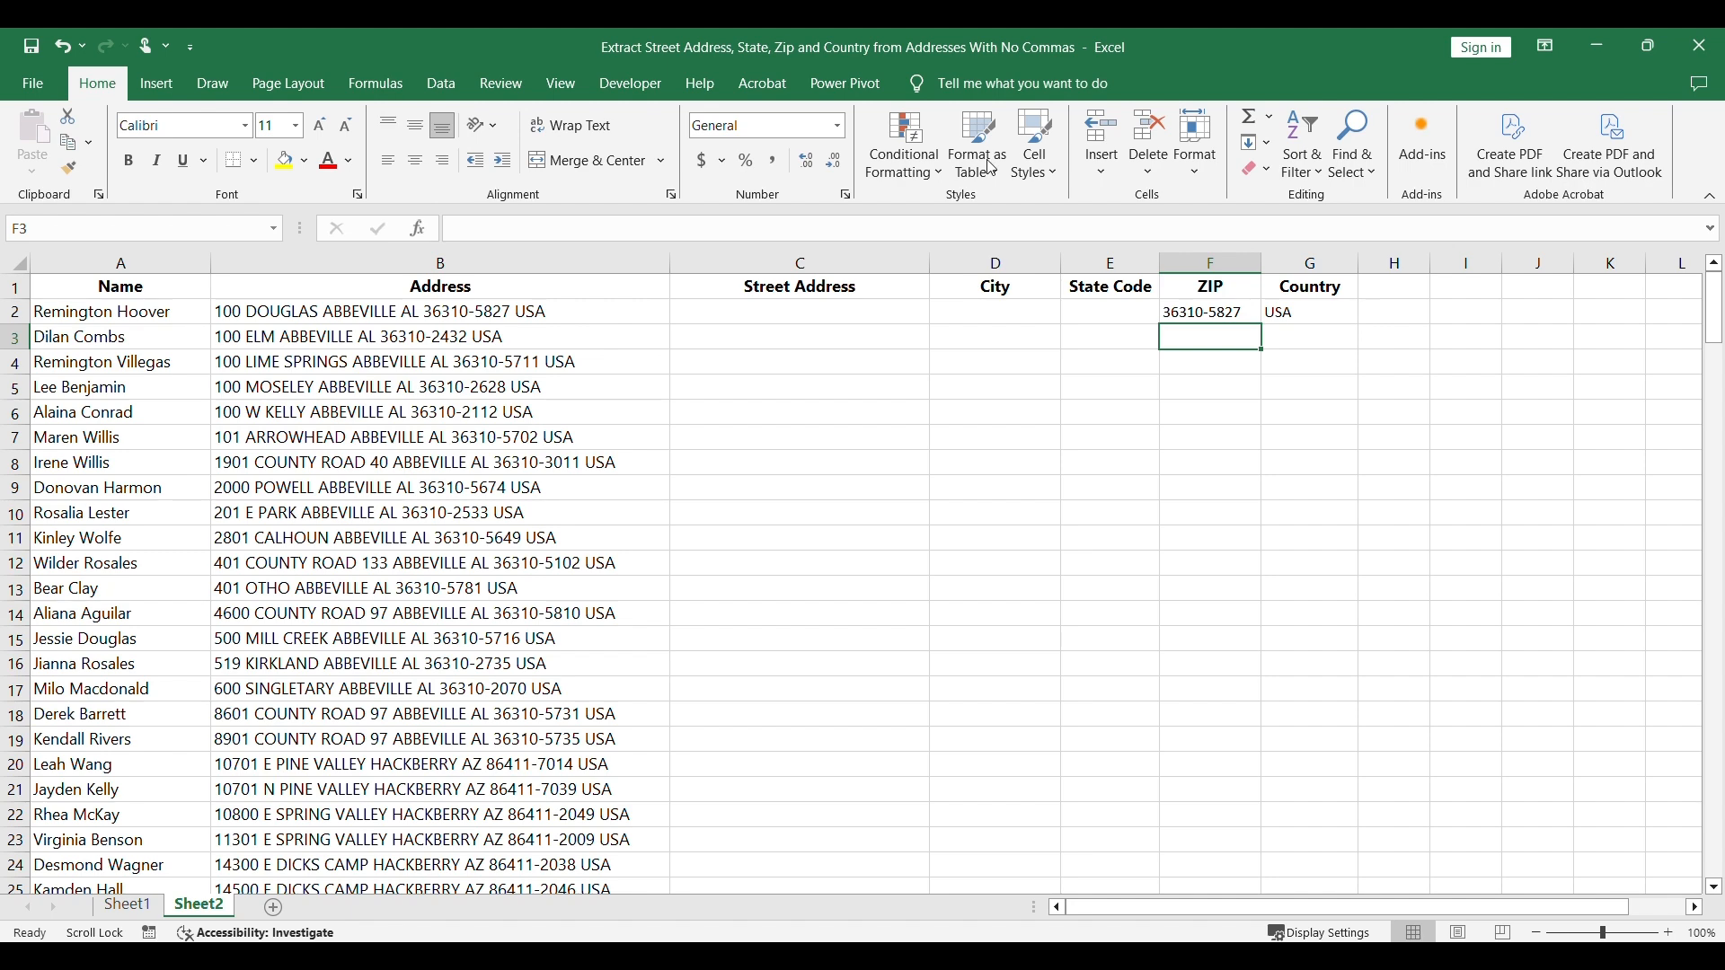
Step: Write the formula =RIGHT(B2,17) in the State Code cell E2
click(1105, 313)
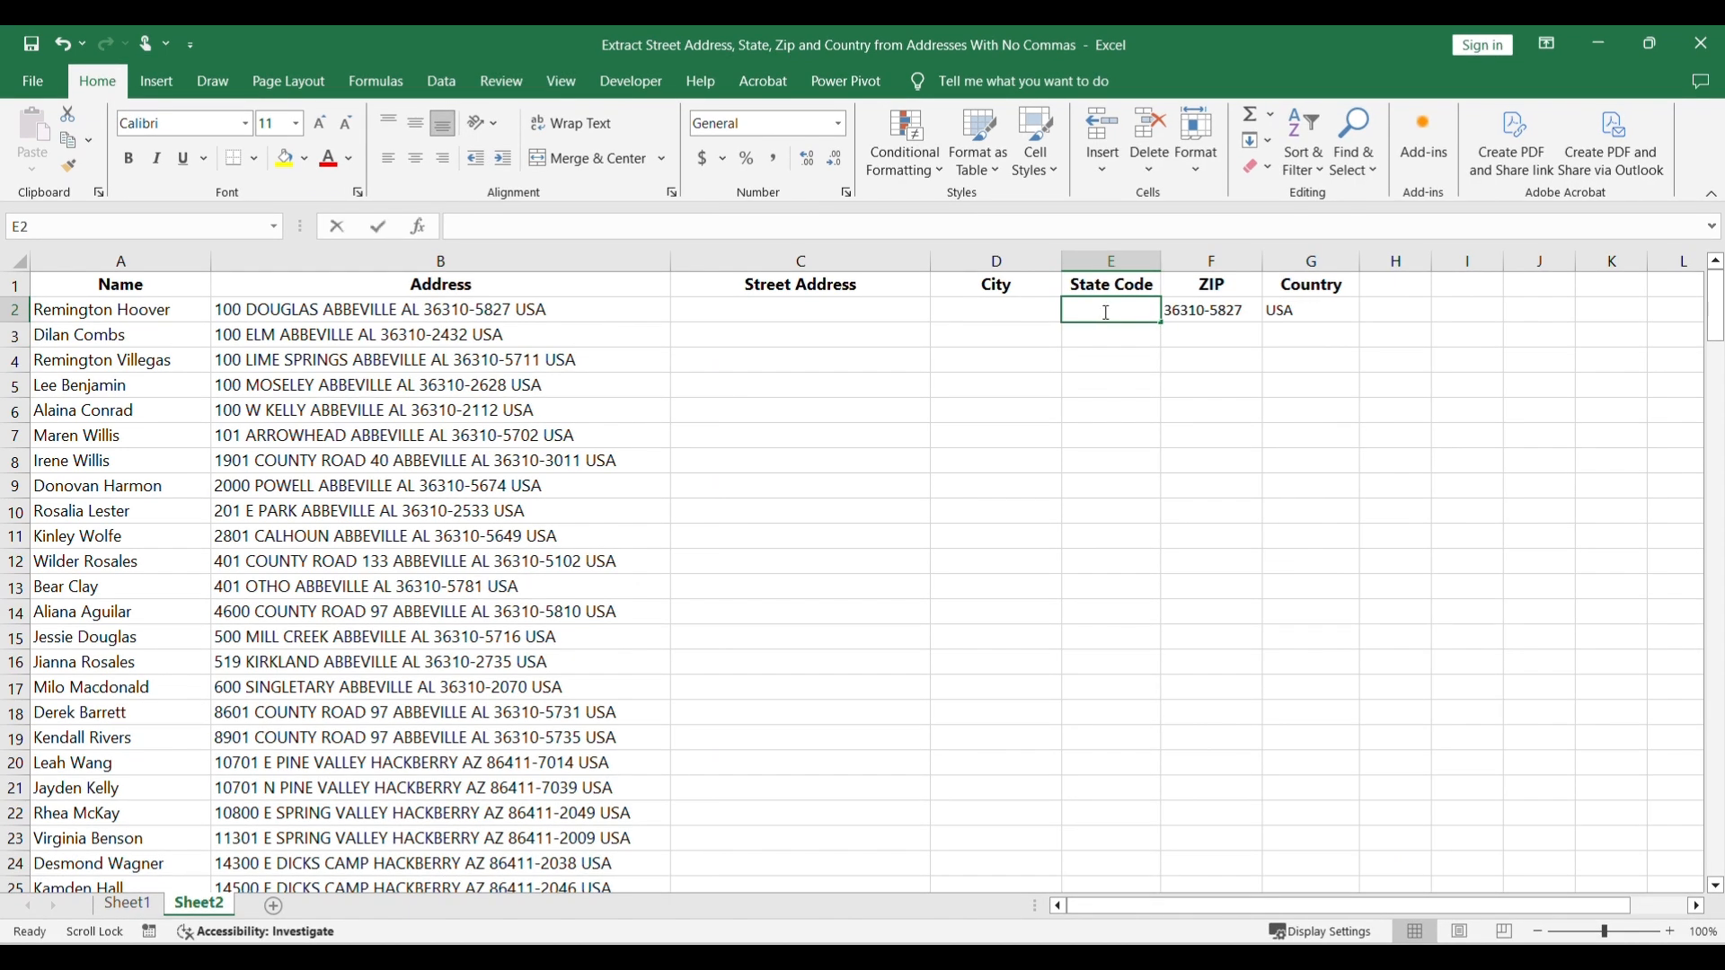
text(=RIGHT()
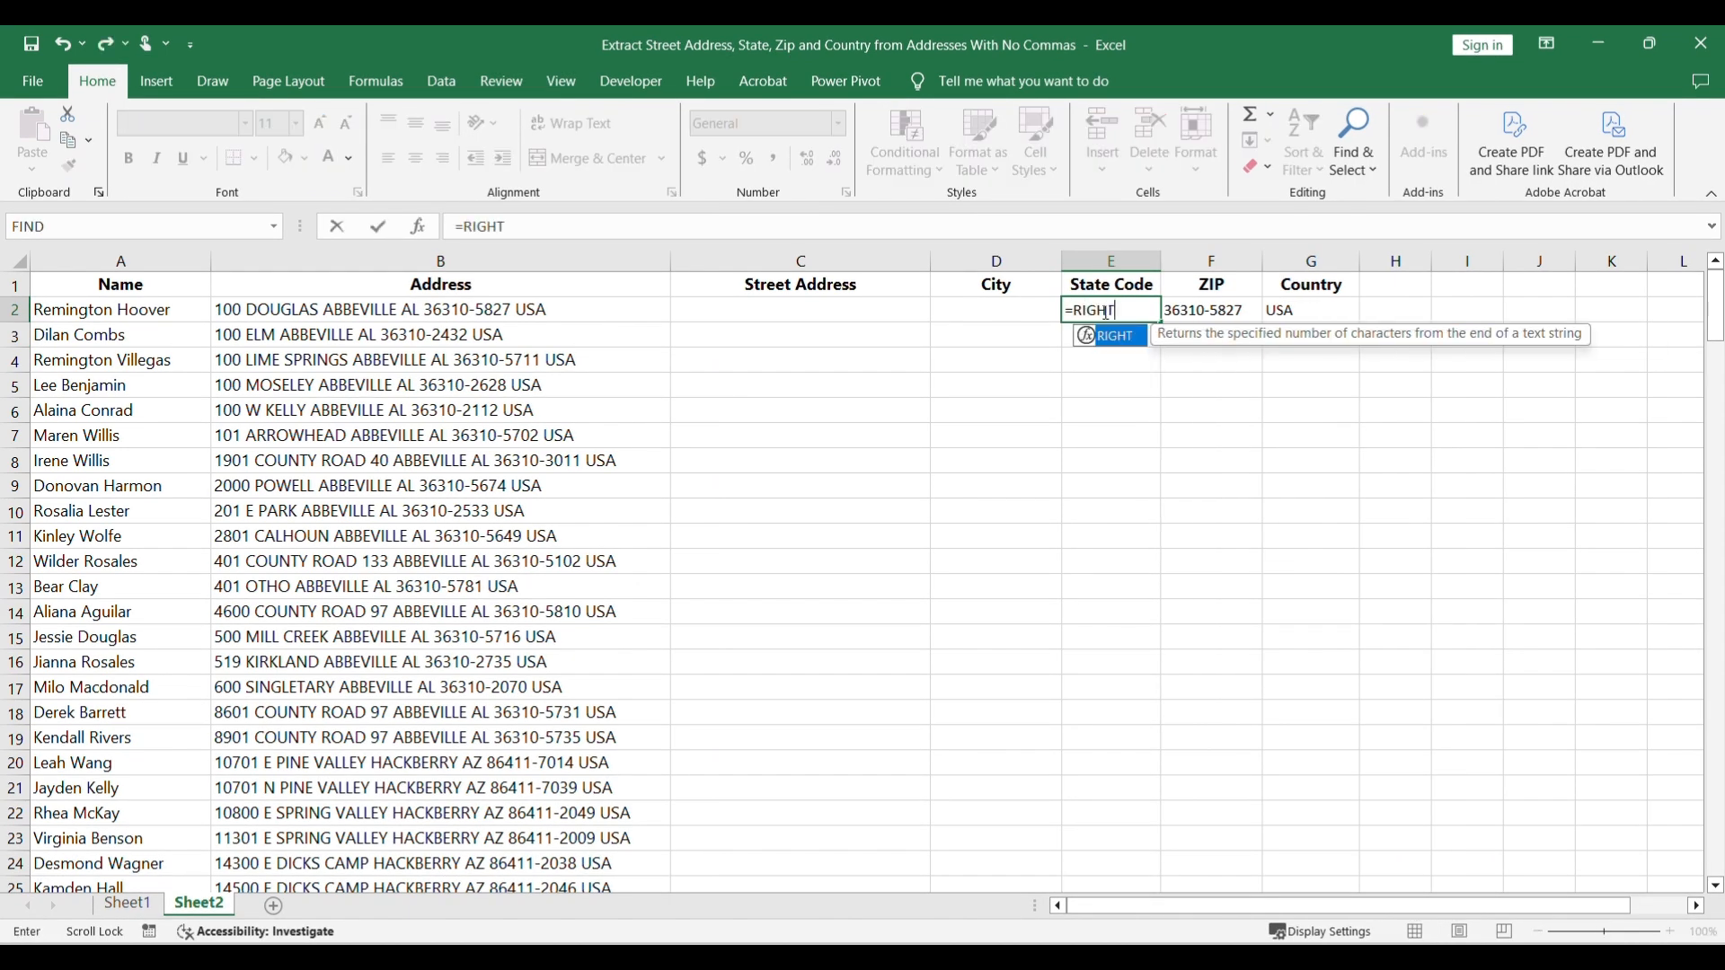
click(605, 305)
text(,17)
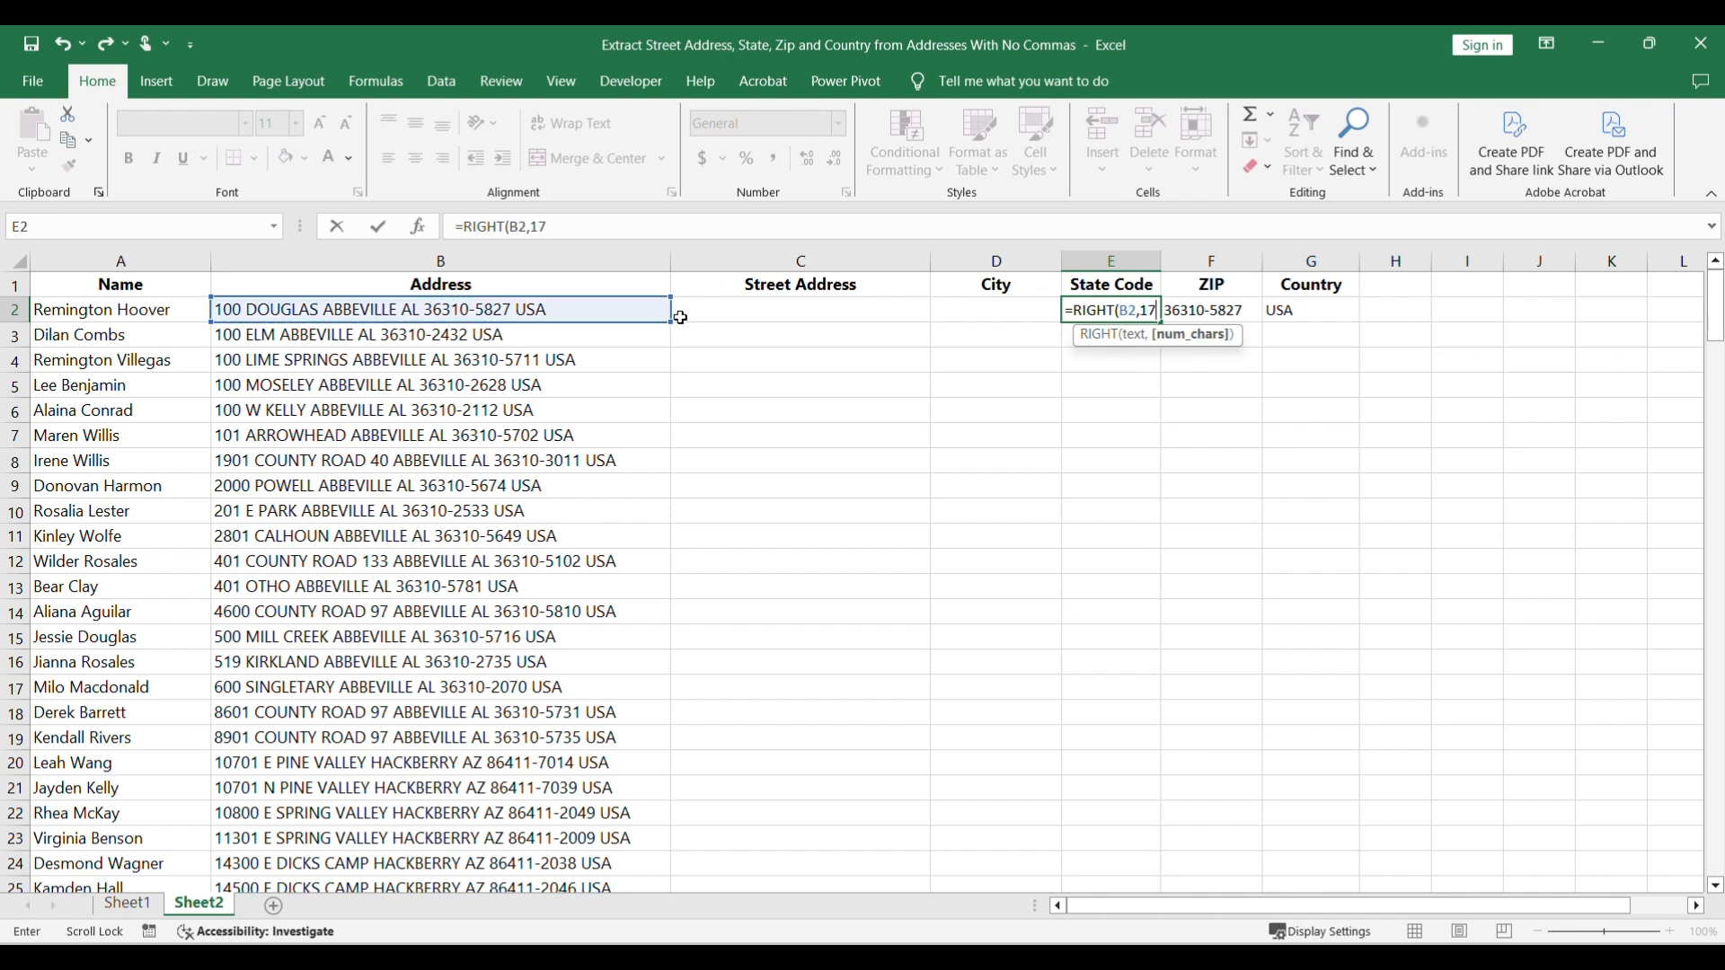
text())
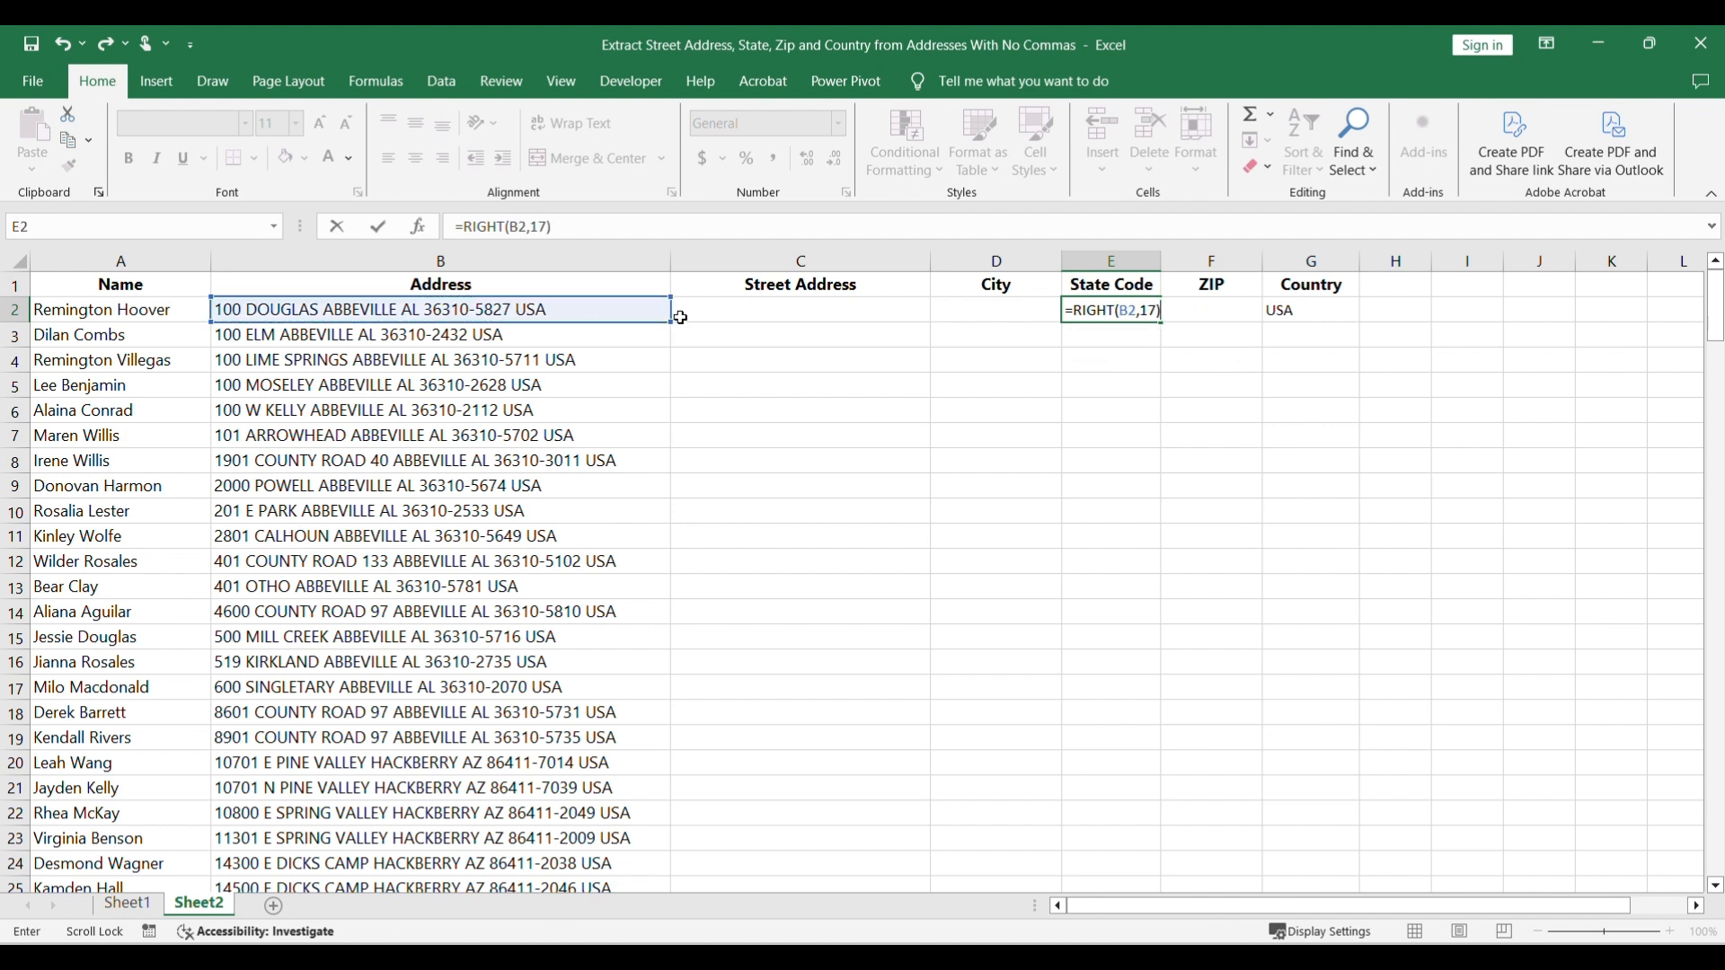
Step: Wrap the E2 formula as =SUBSTITUTE(RIGHT(B2,17), RIGHT(B2,15), "") to leave only the state code
click(467, 225)
text(SUBS)
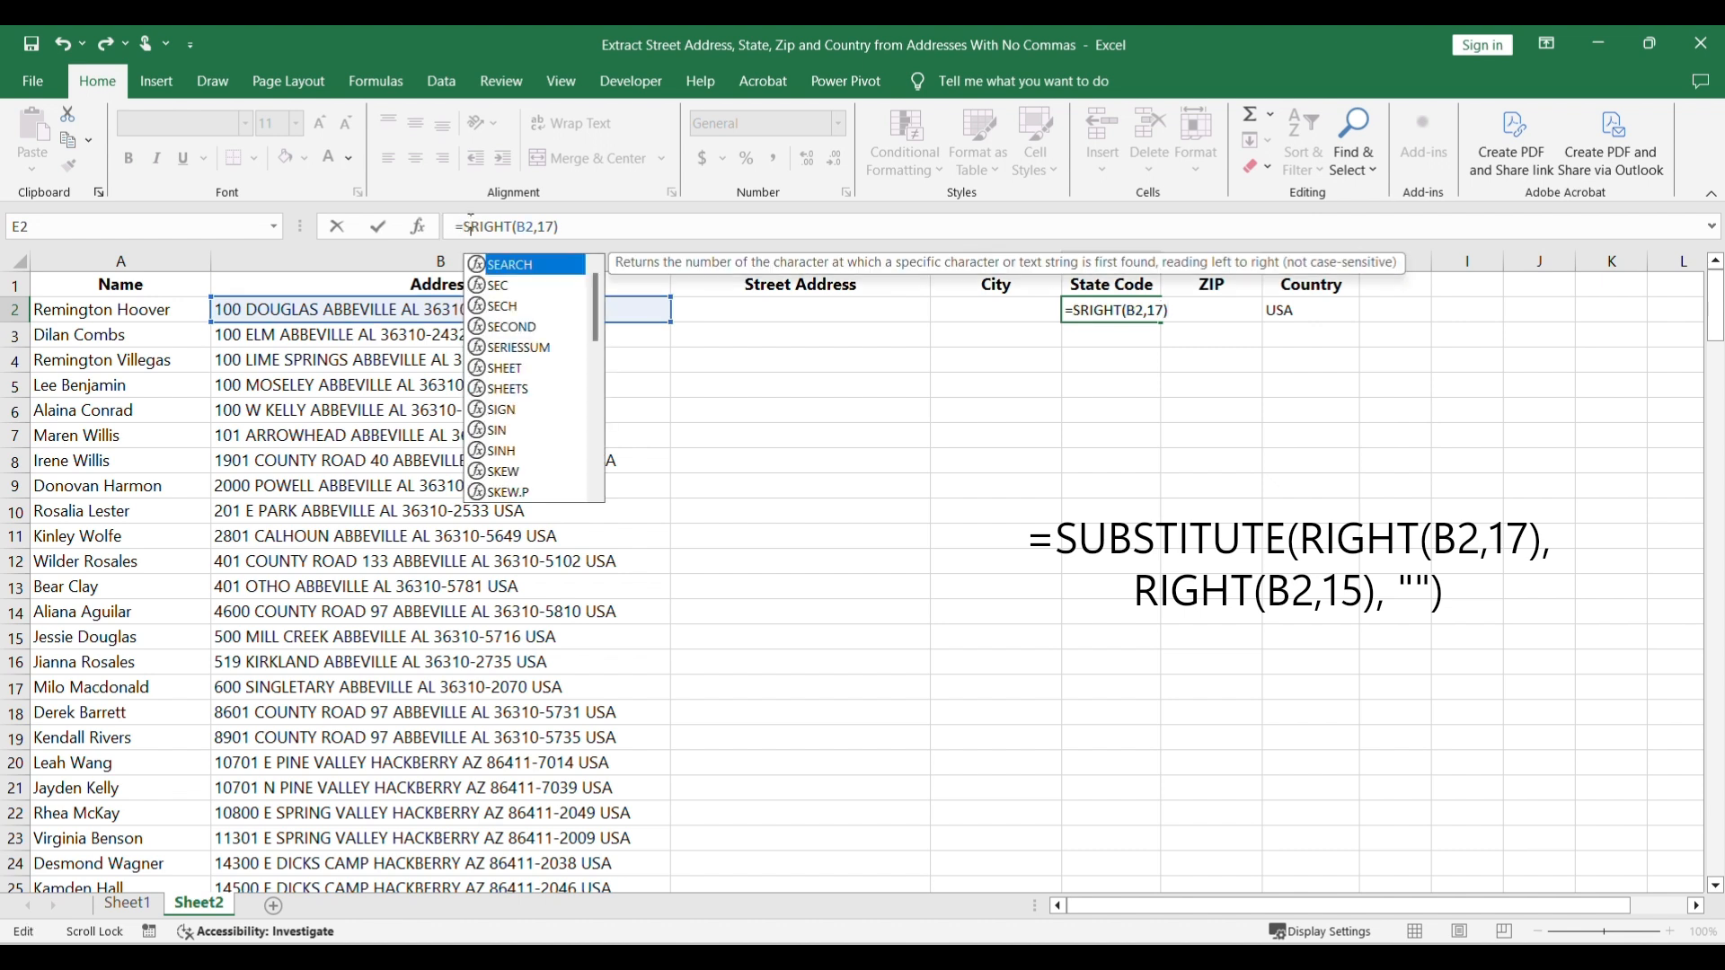
double_click(503, 266)
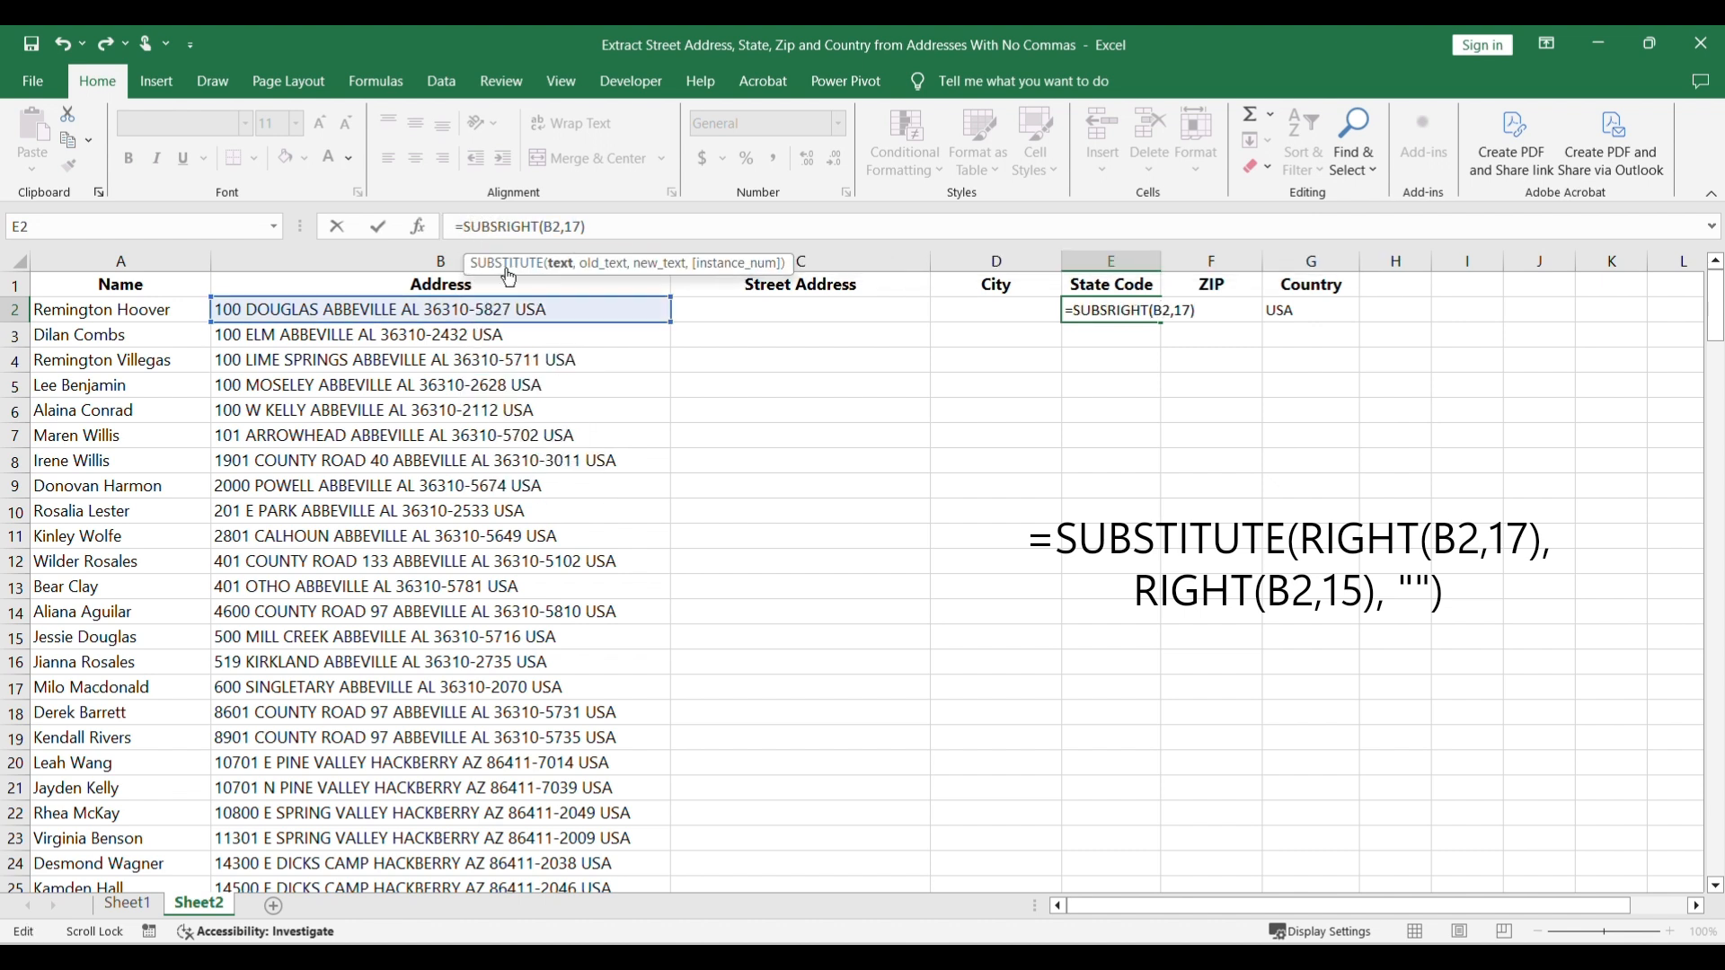
text(,)
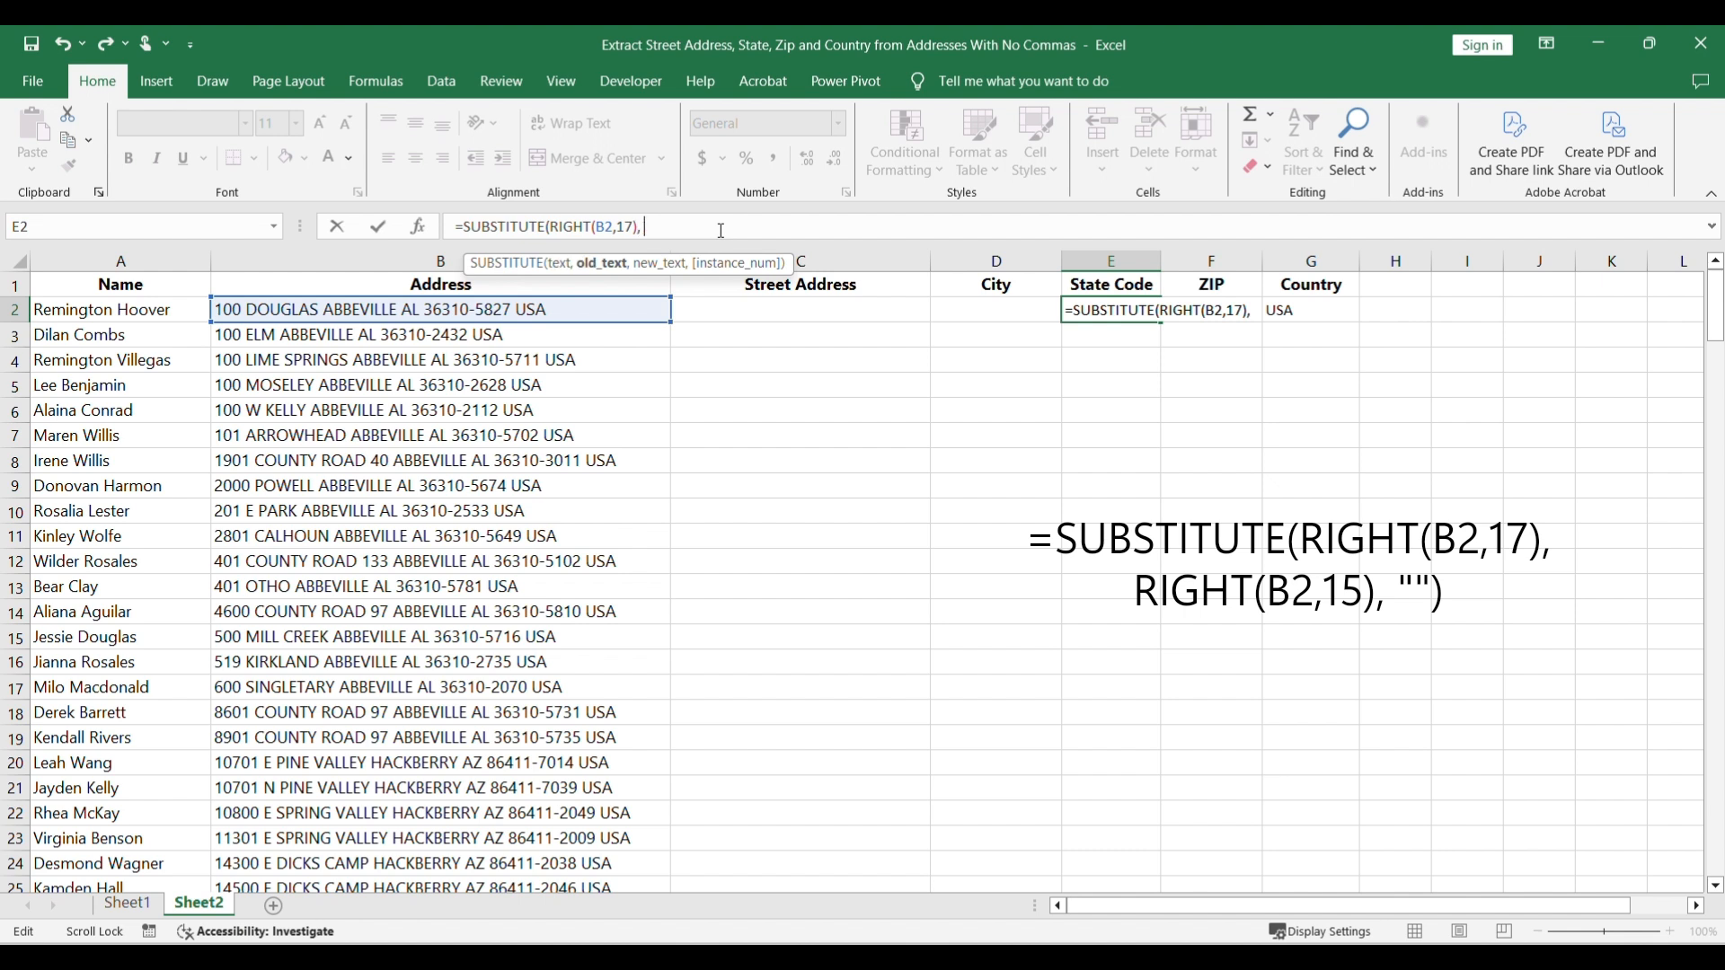
text( RIGHT()
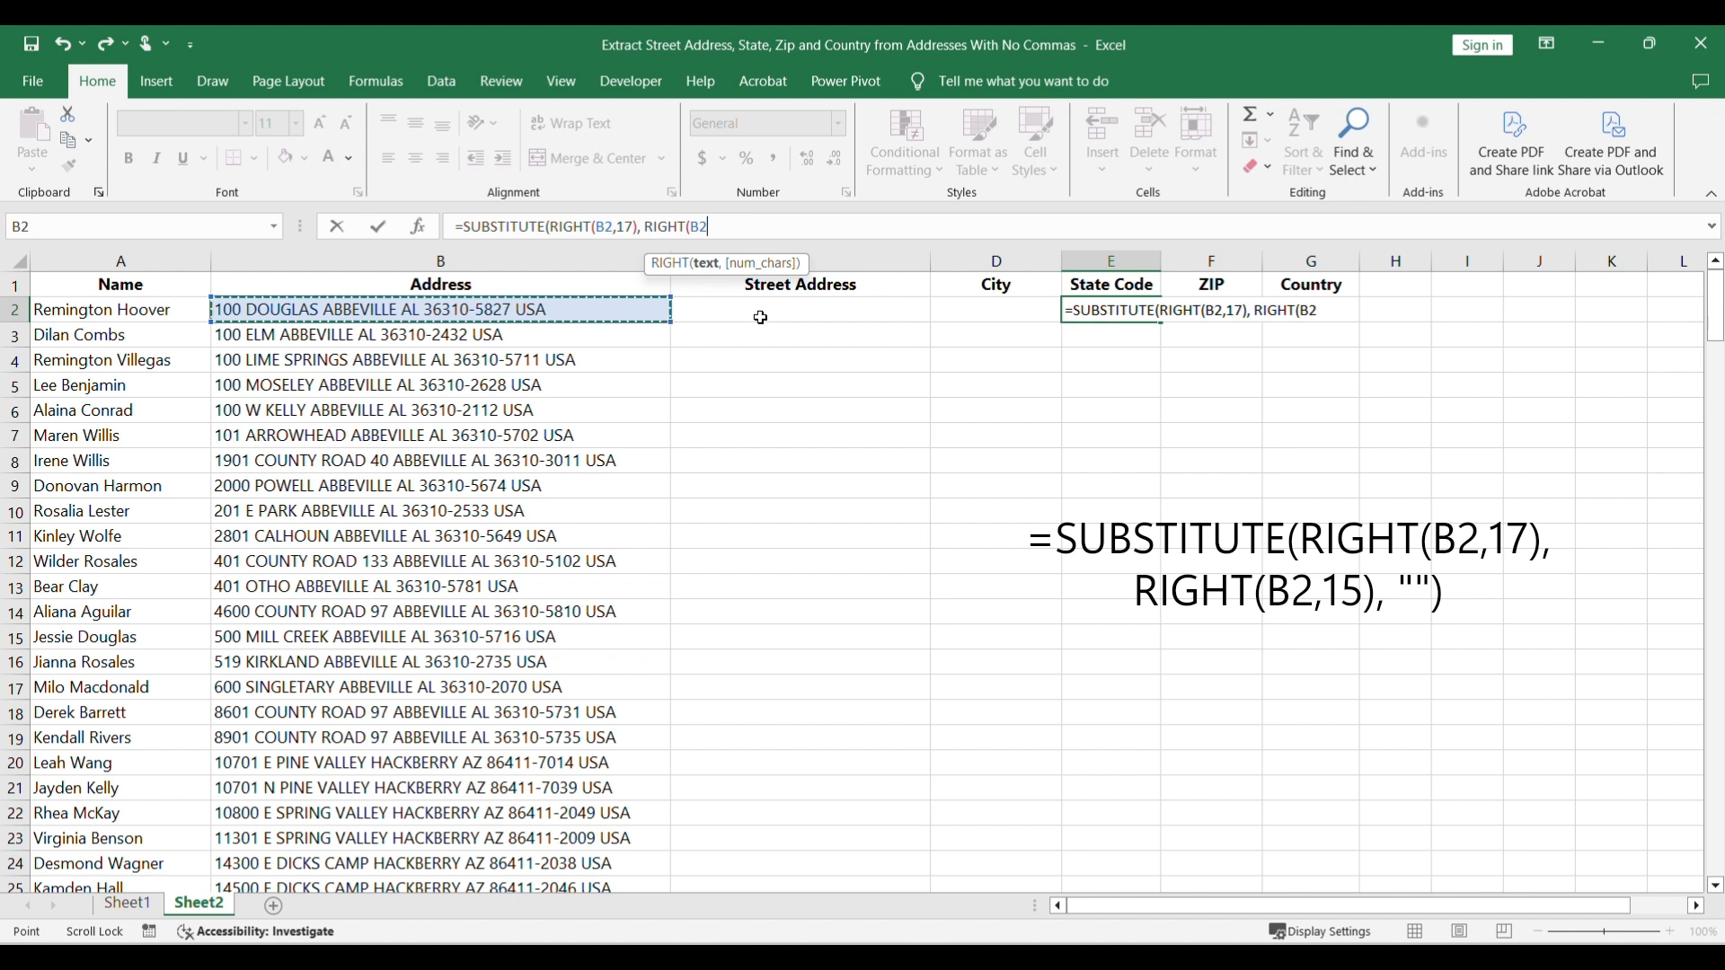
text(,)
text(15), )
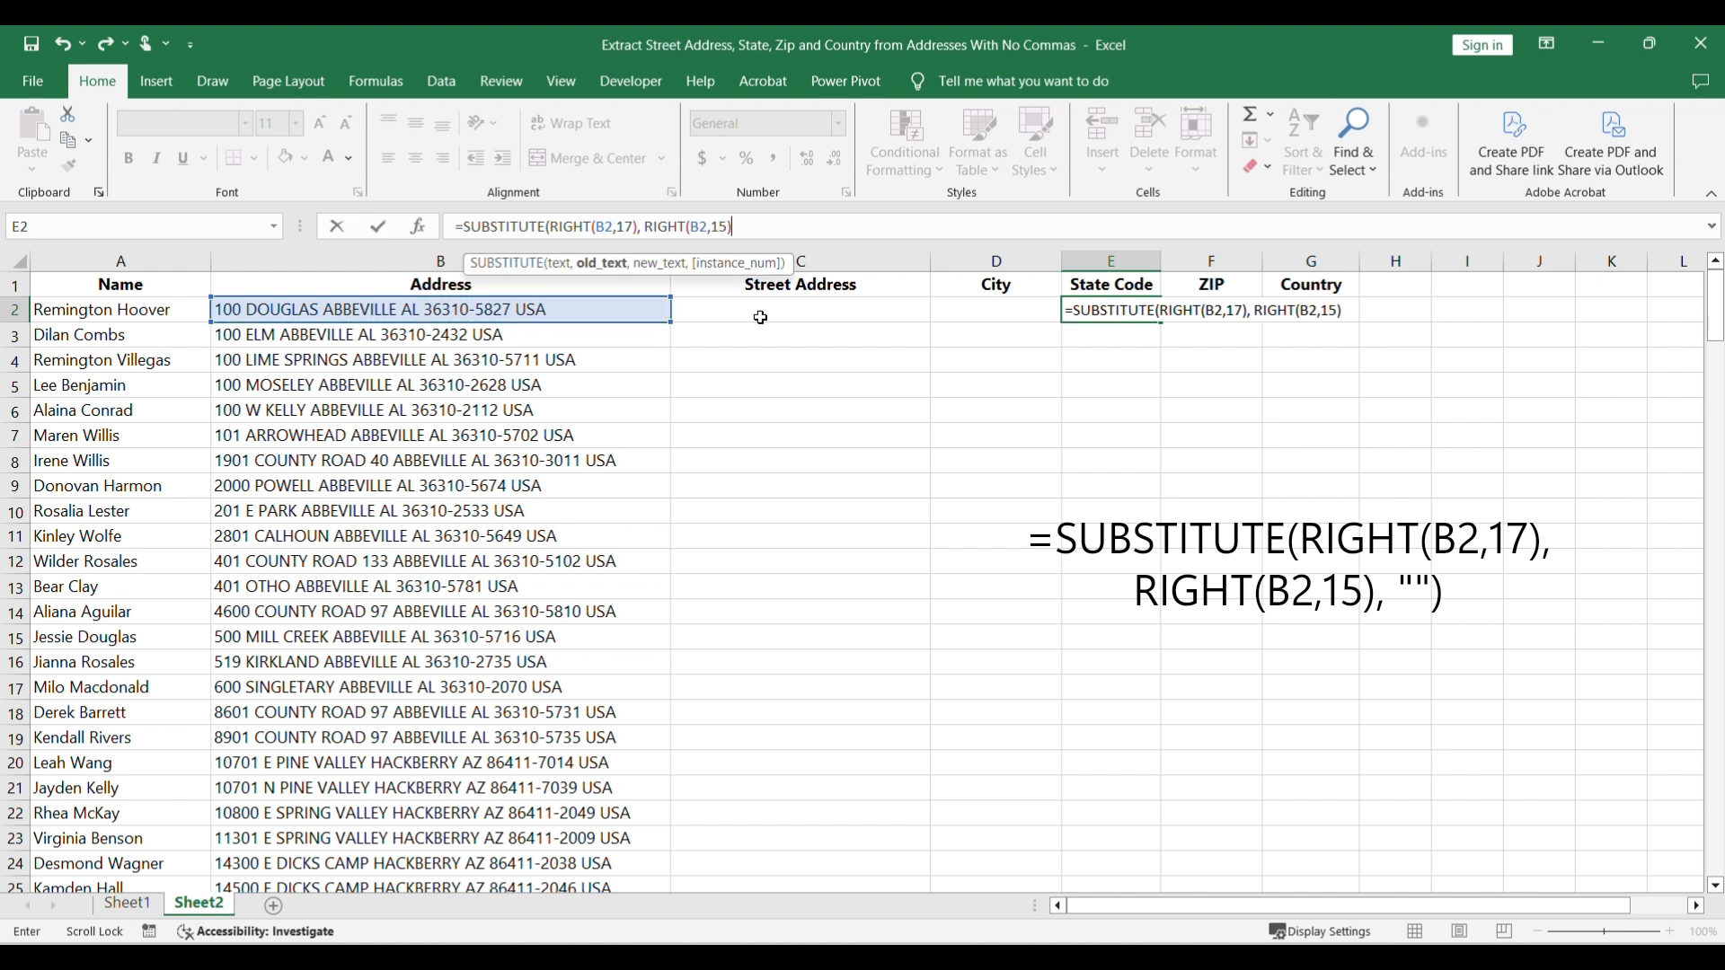
text(""))
key(Return)
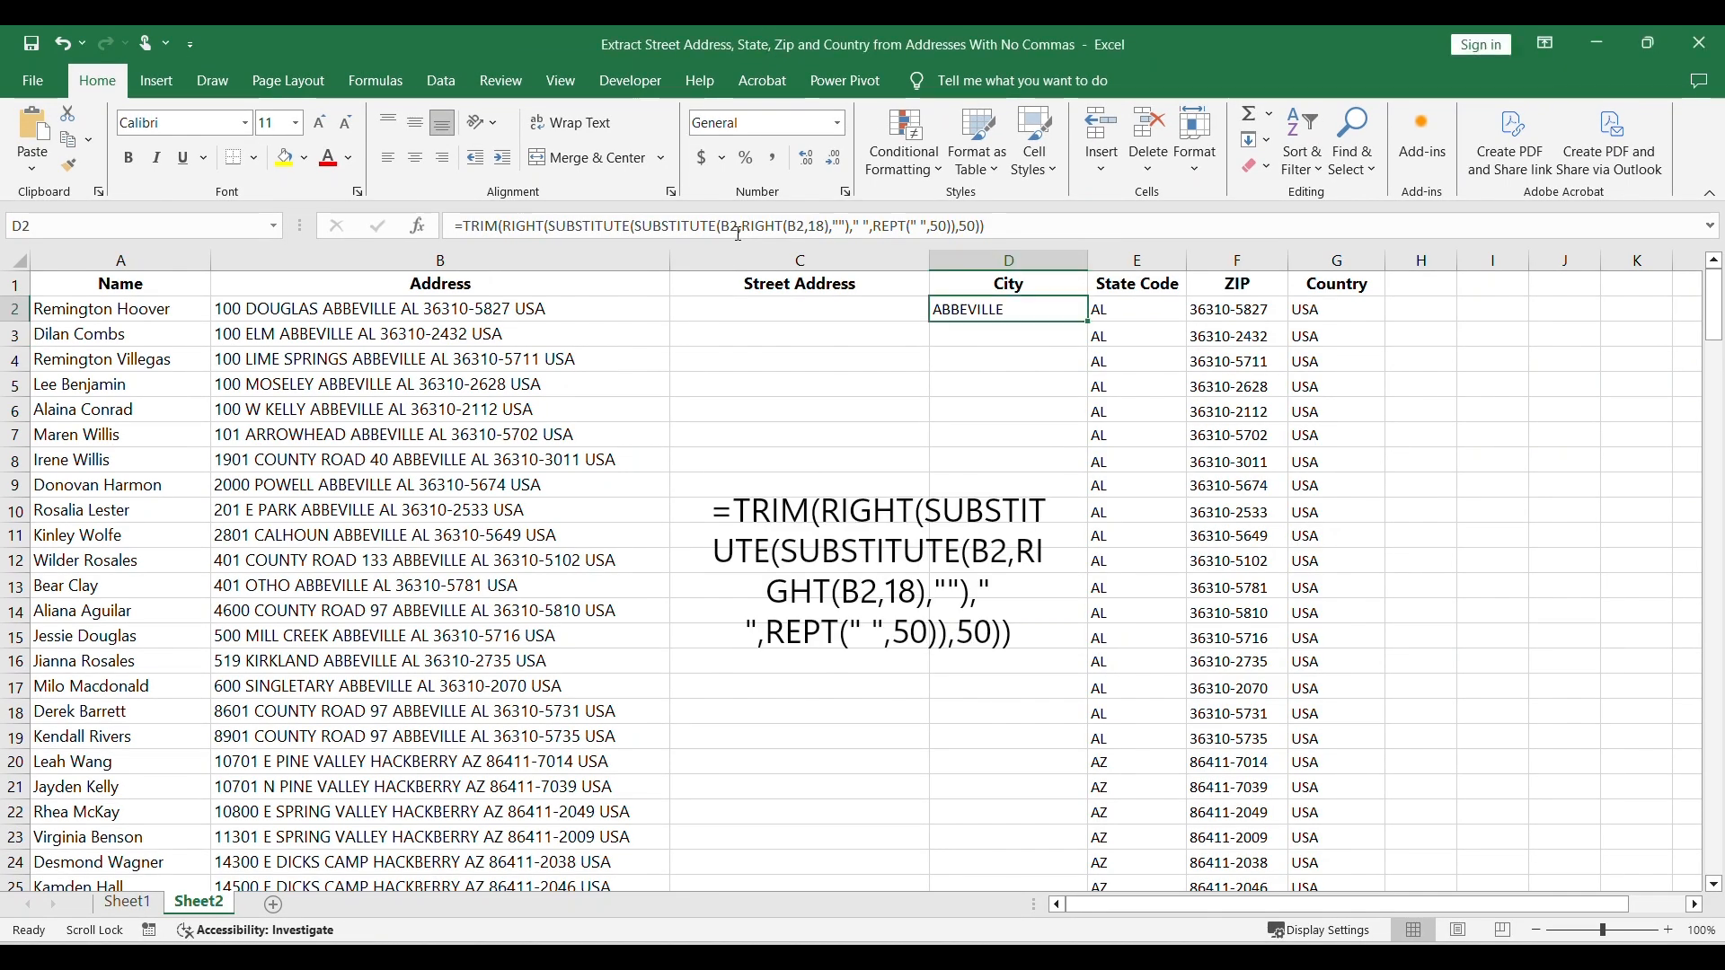
Step: Examine the nested SUBSTITUTE, REPT, RIGHT, LEFT and TRIM parts of the City formula in D2 and the Street Address formula in C2
click(637, 225)
drag(636, 225, 850, 227)
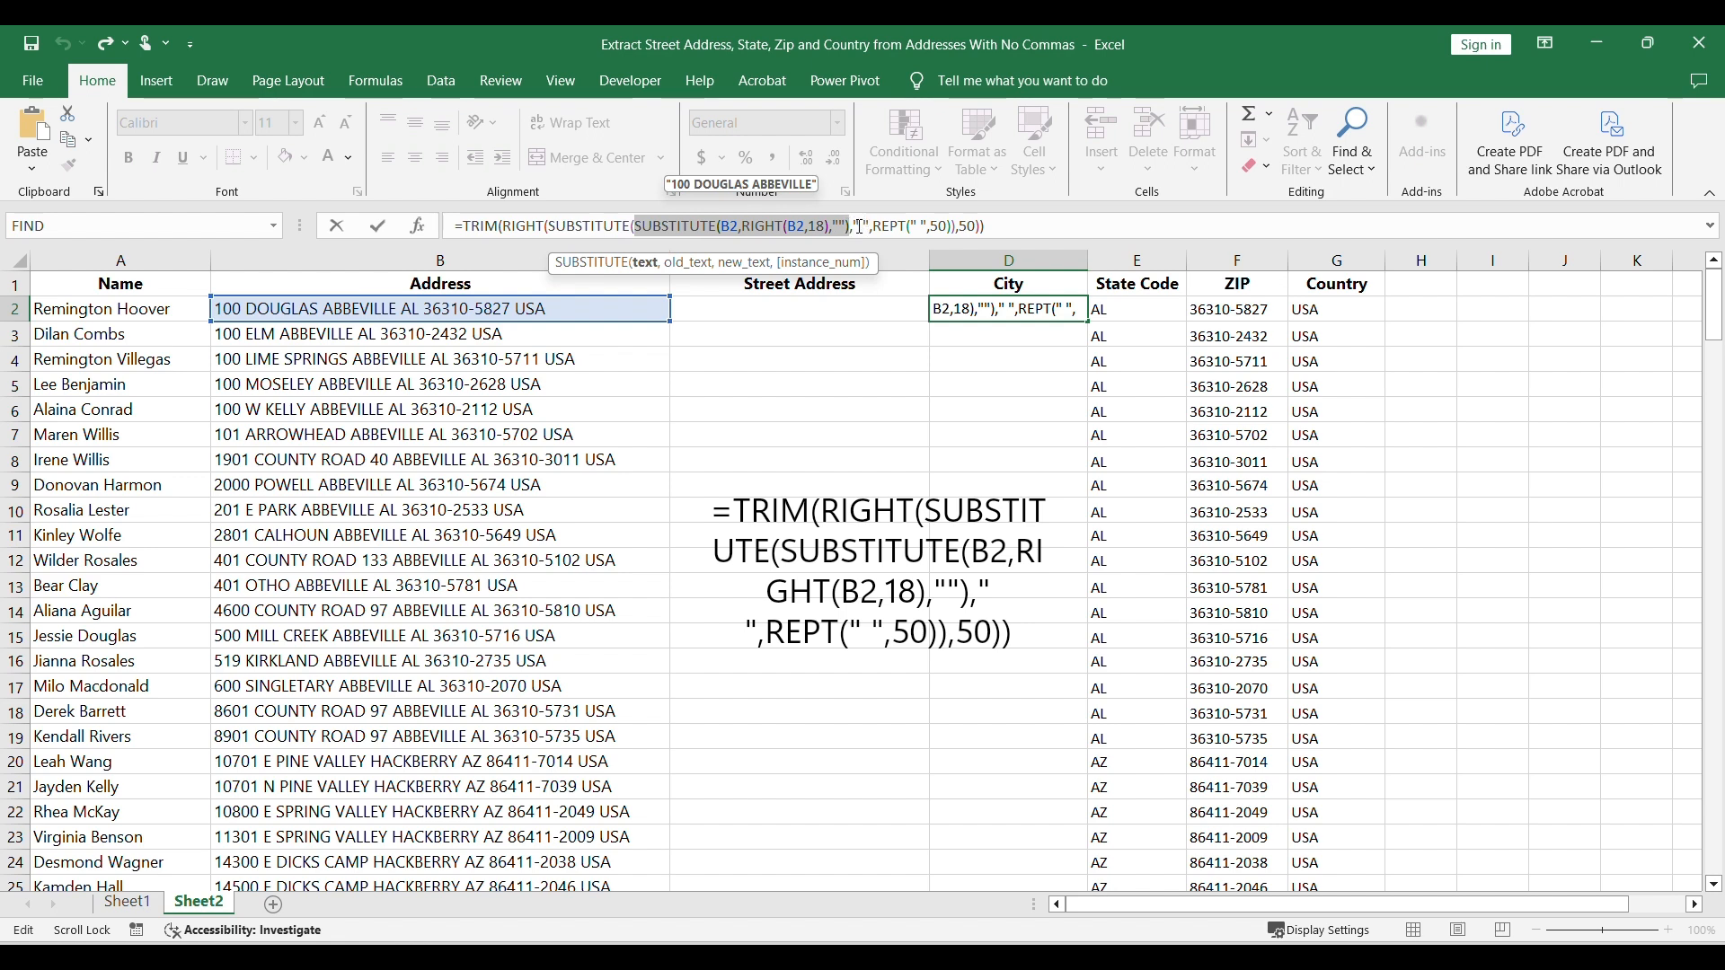
click(860, 227)
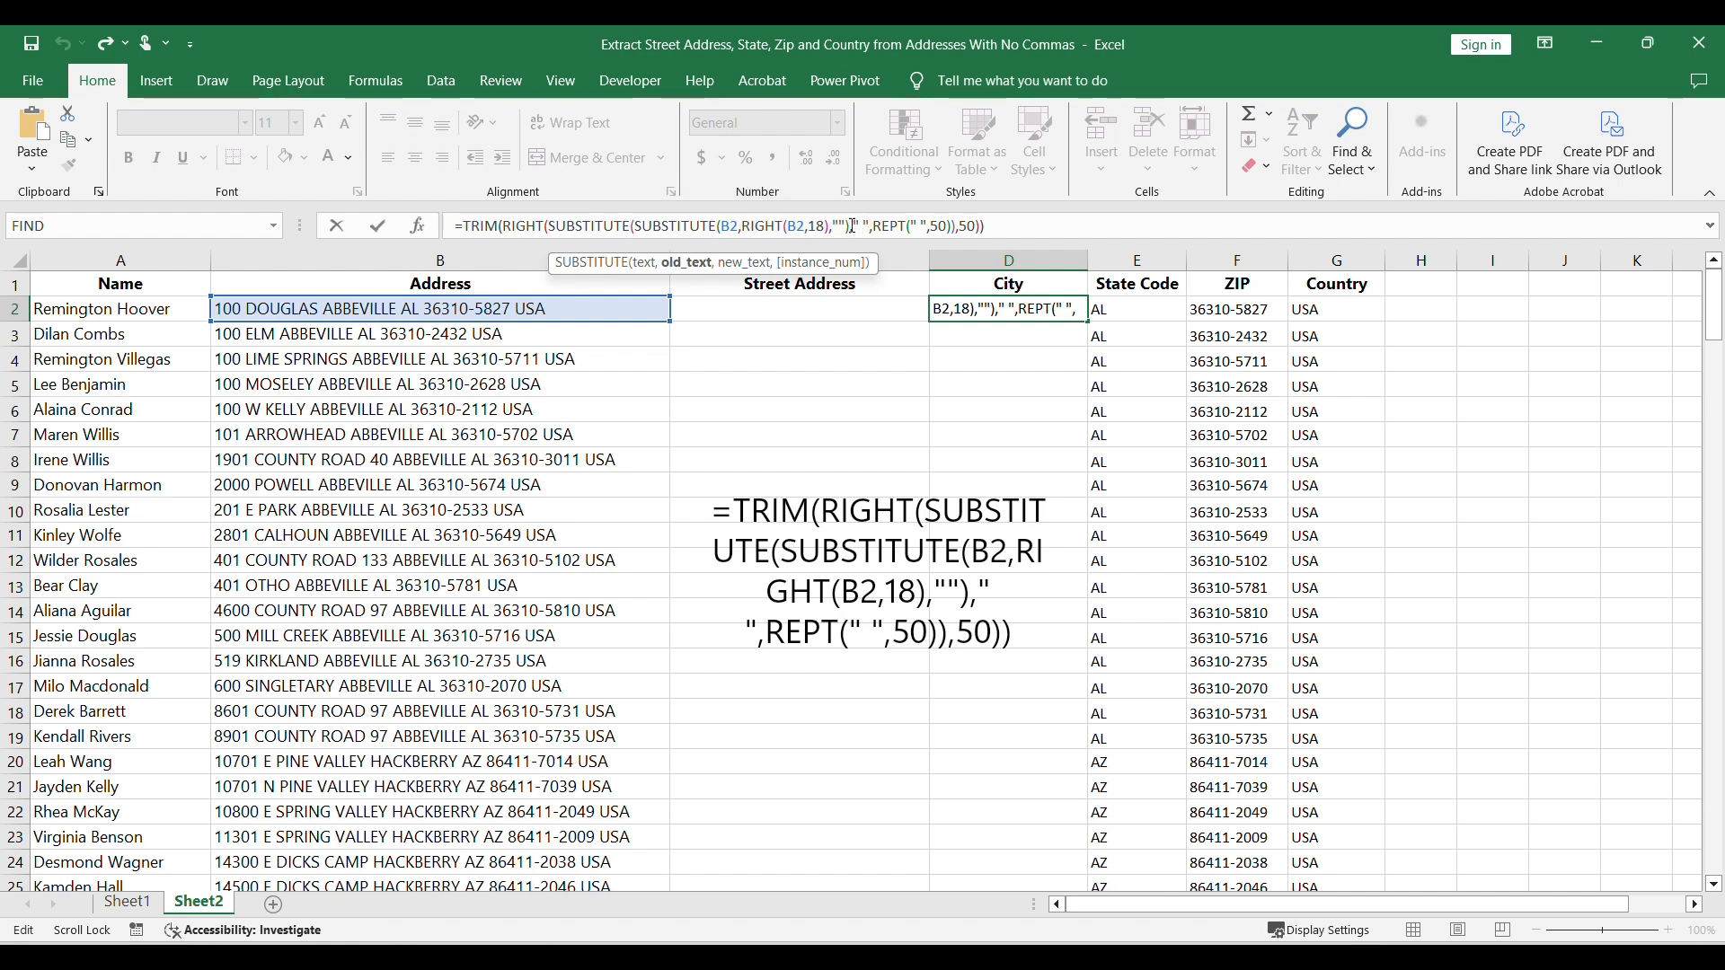
drag(882, 227, 938, 232)
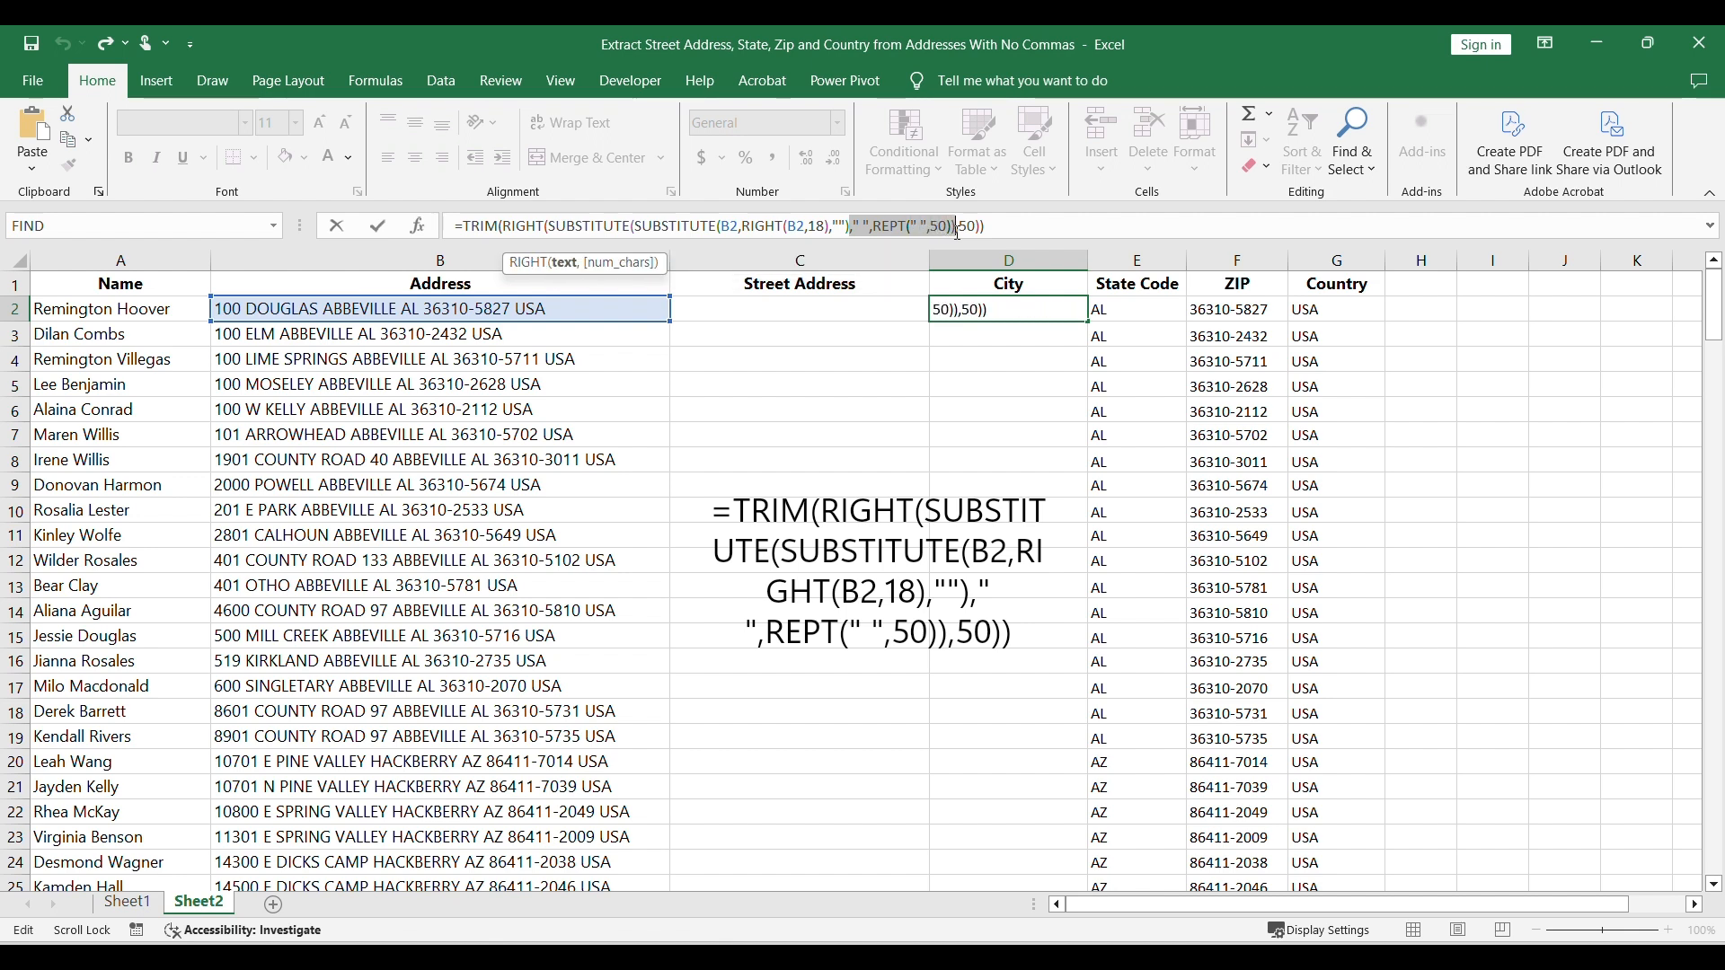
click(957, 232)
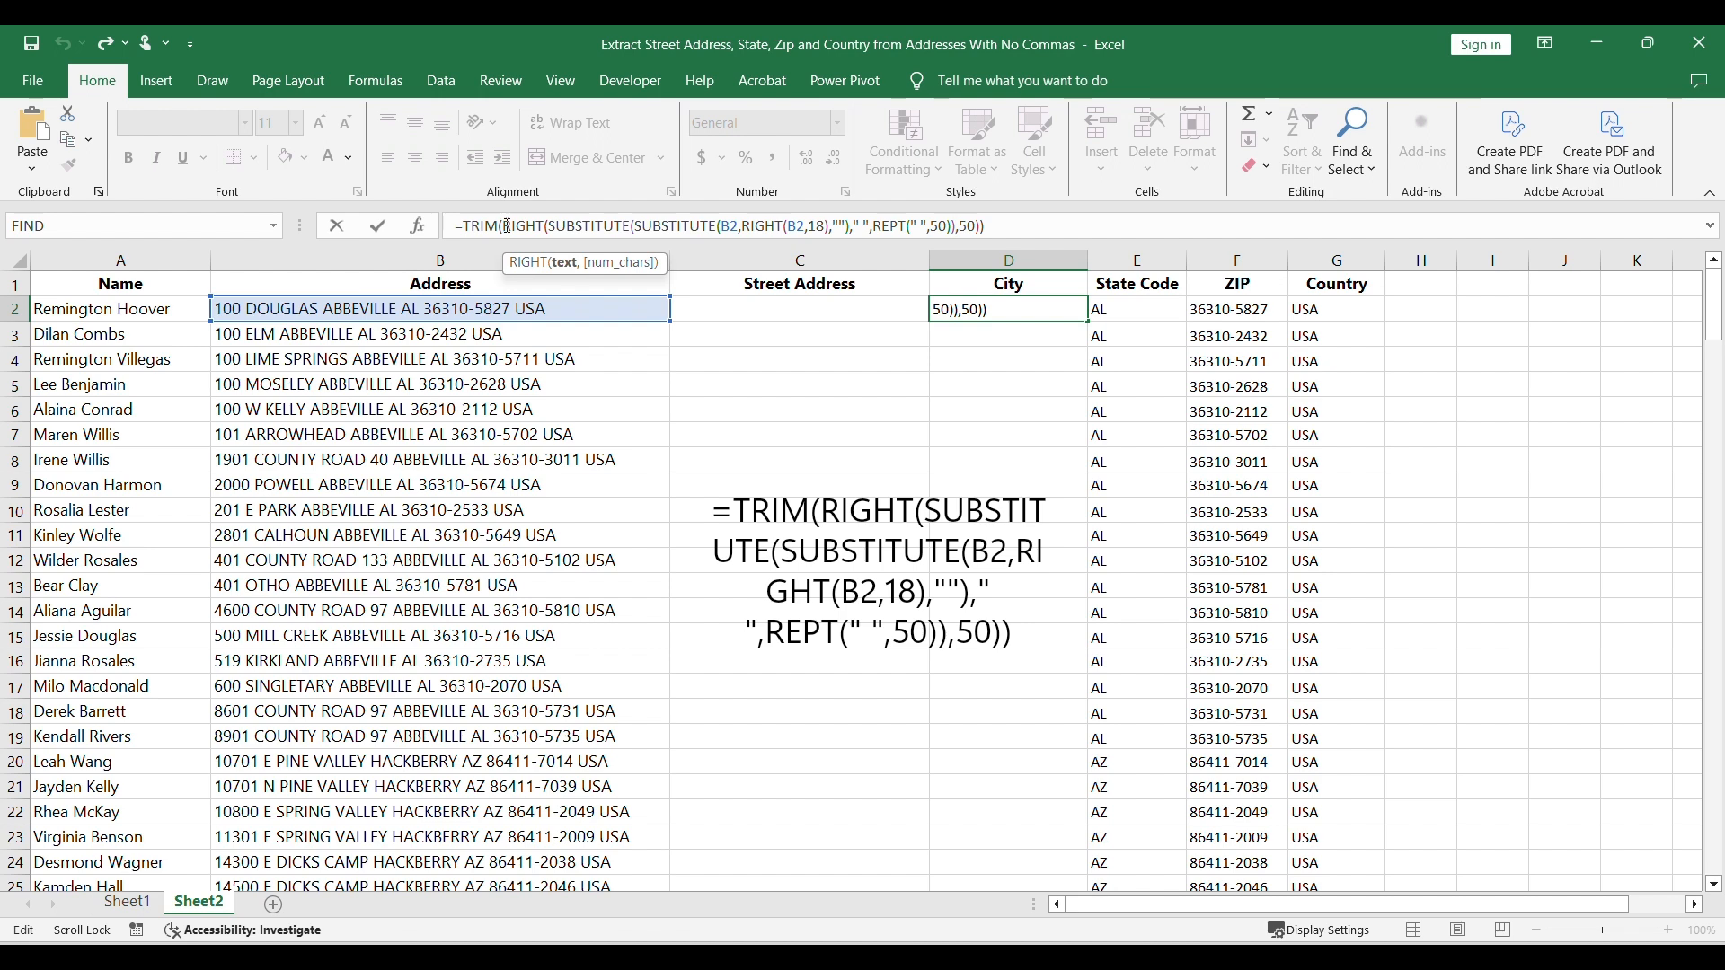
drag(507, 226, 979, 233)
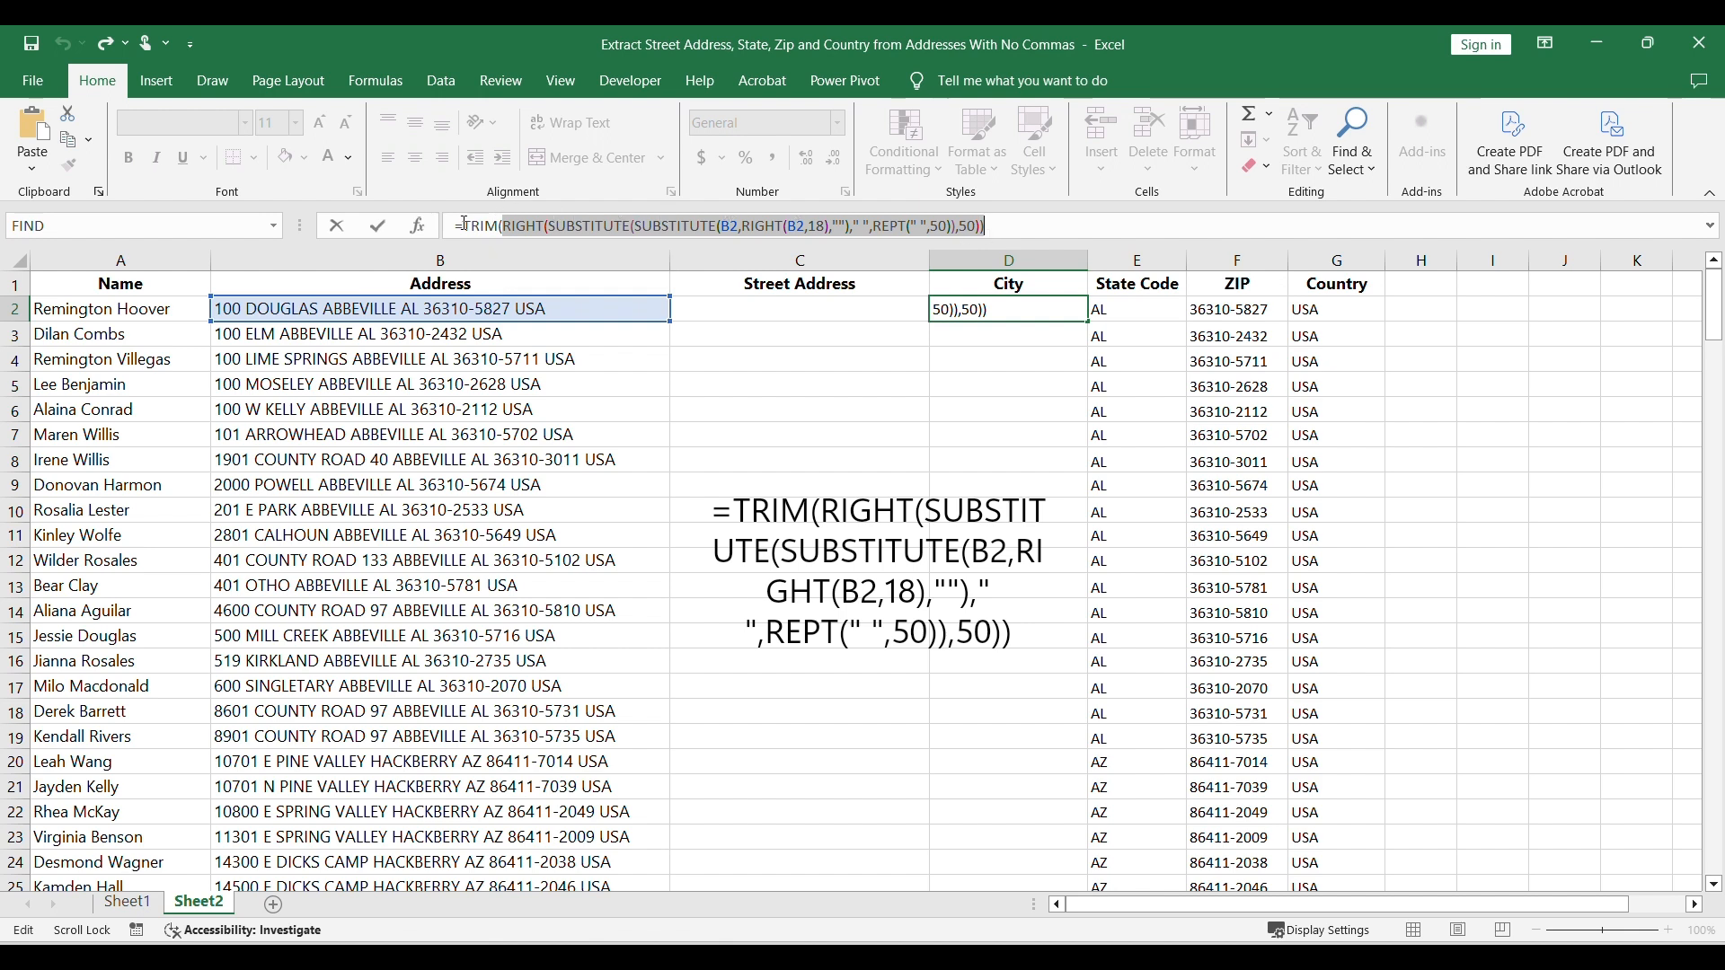
drag(464, 226, 987, 223)
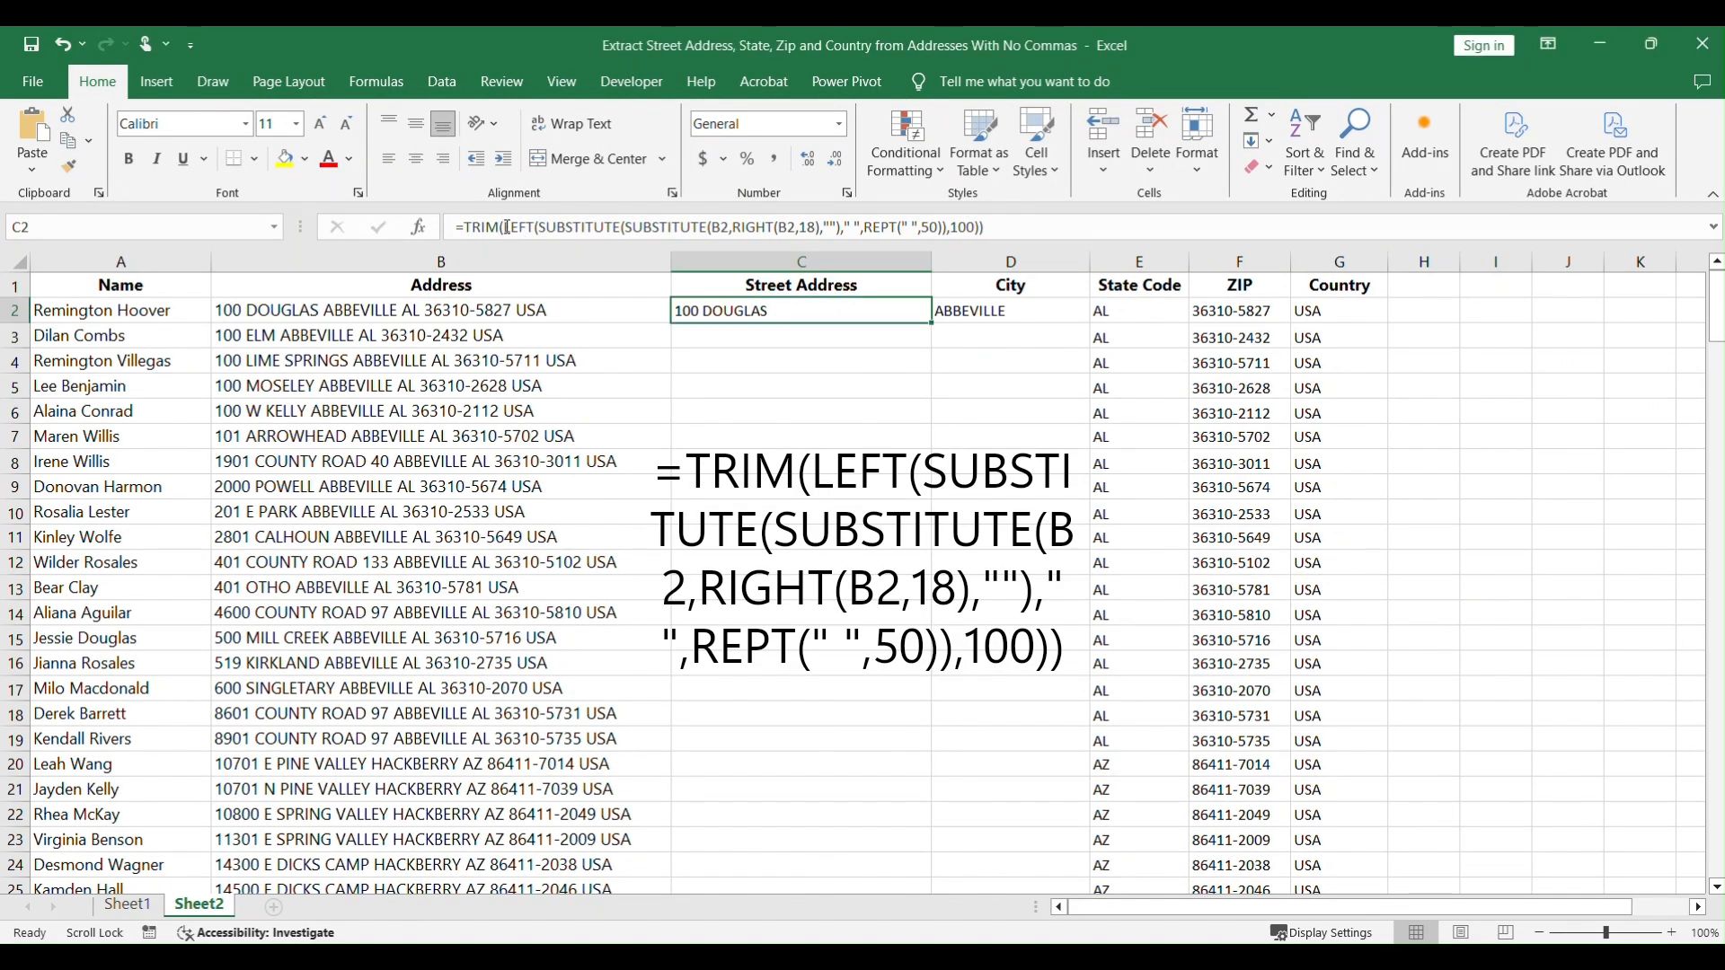
double_click(533, 224)
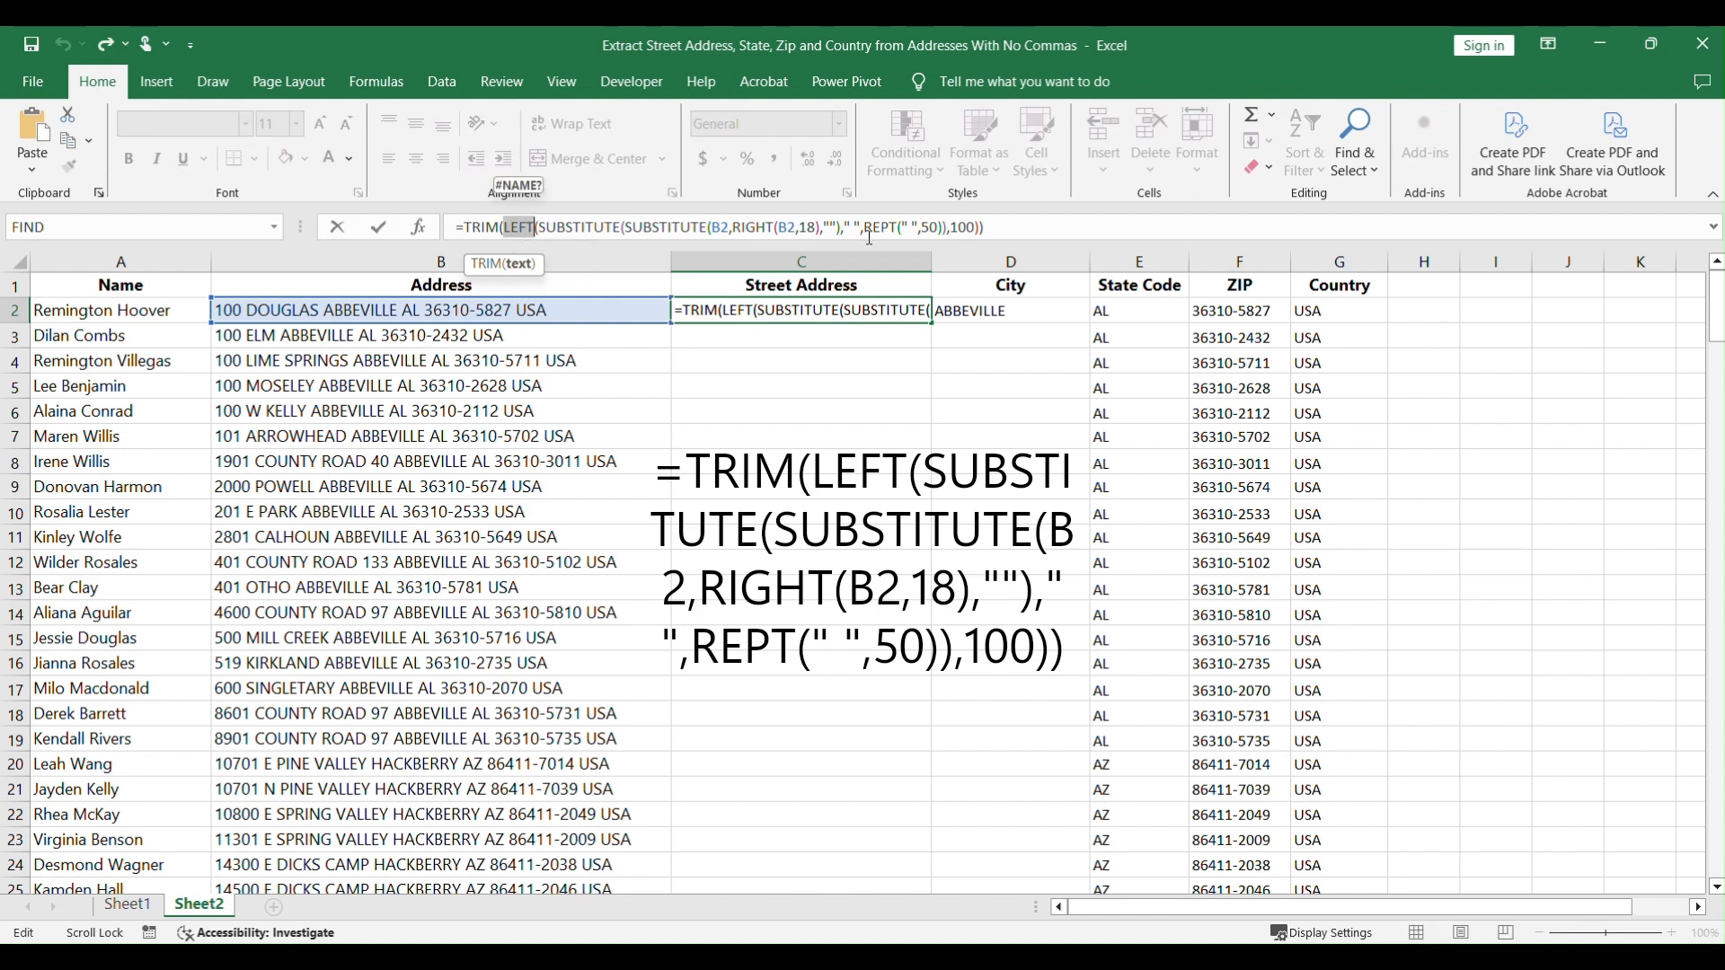
double_click(964, 226)
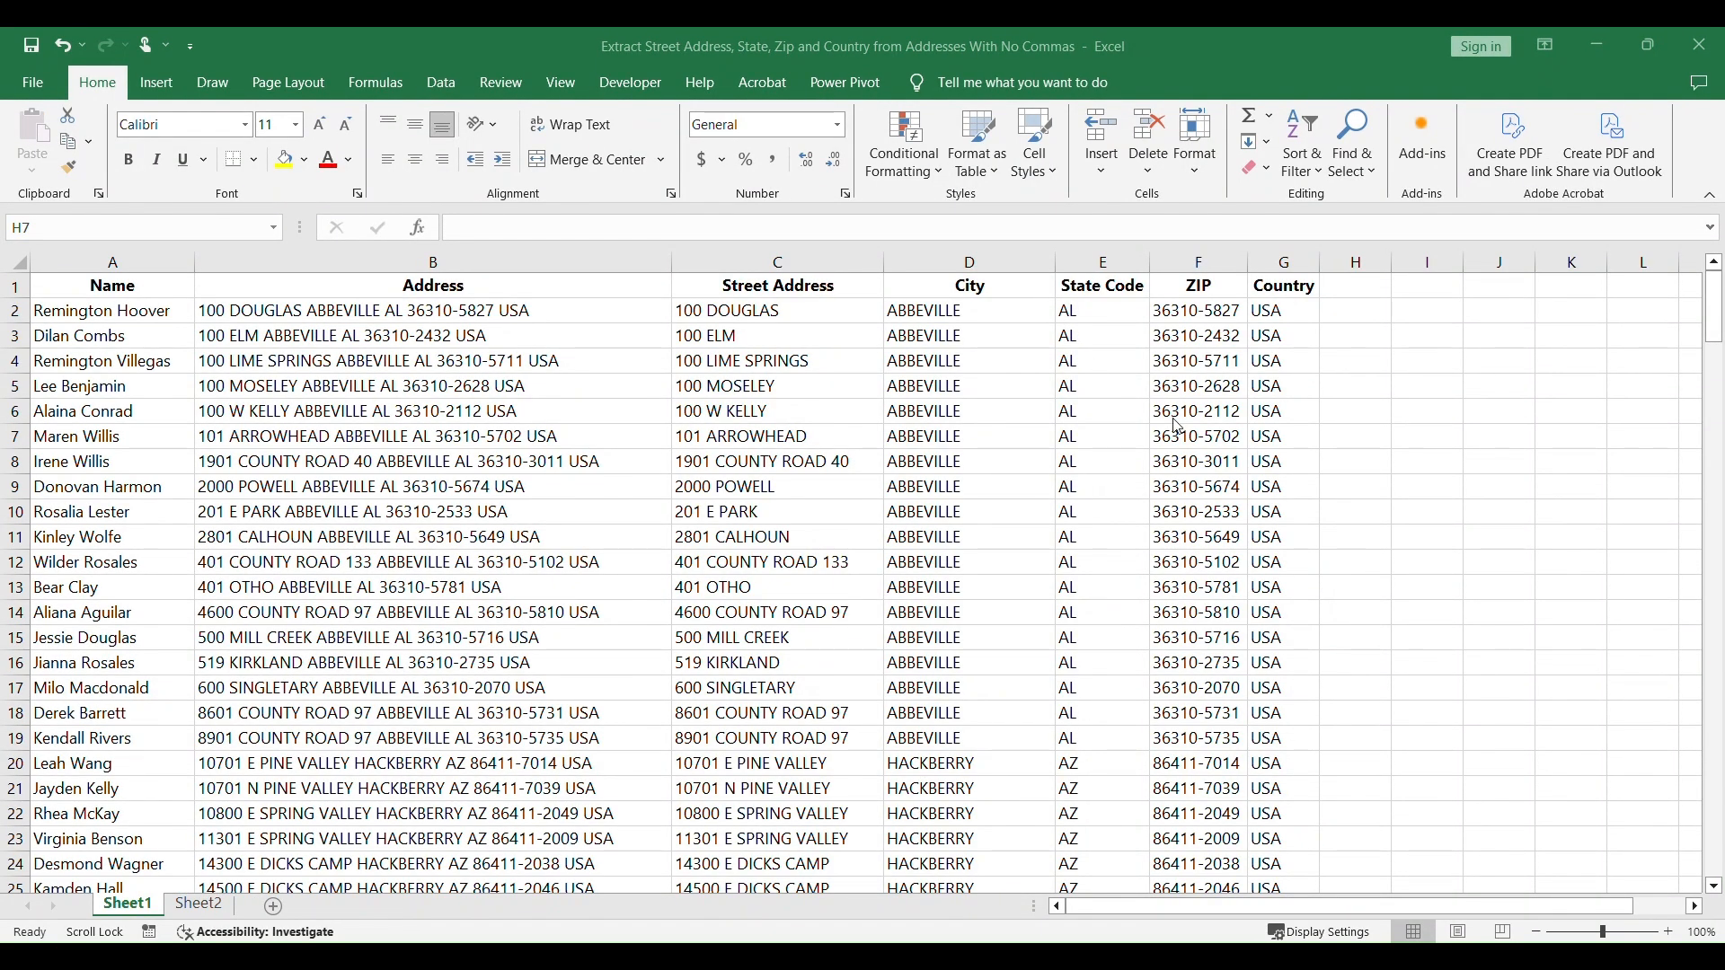
Step: In Sheet1, turn on filtering for the City column
scroll(1179, 427, down, 17)
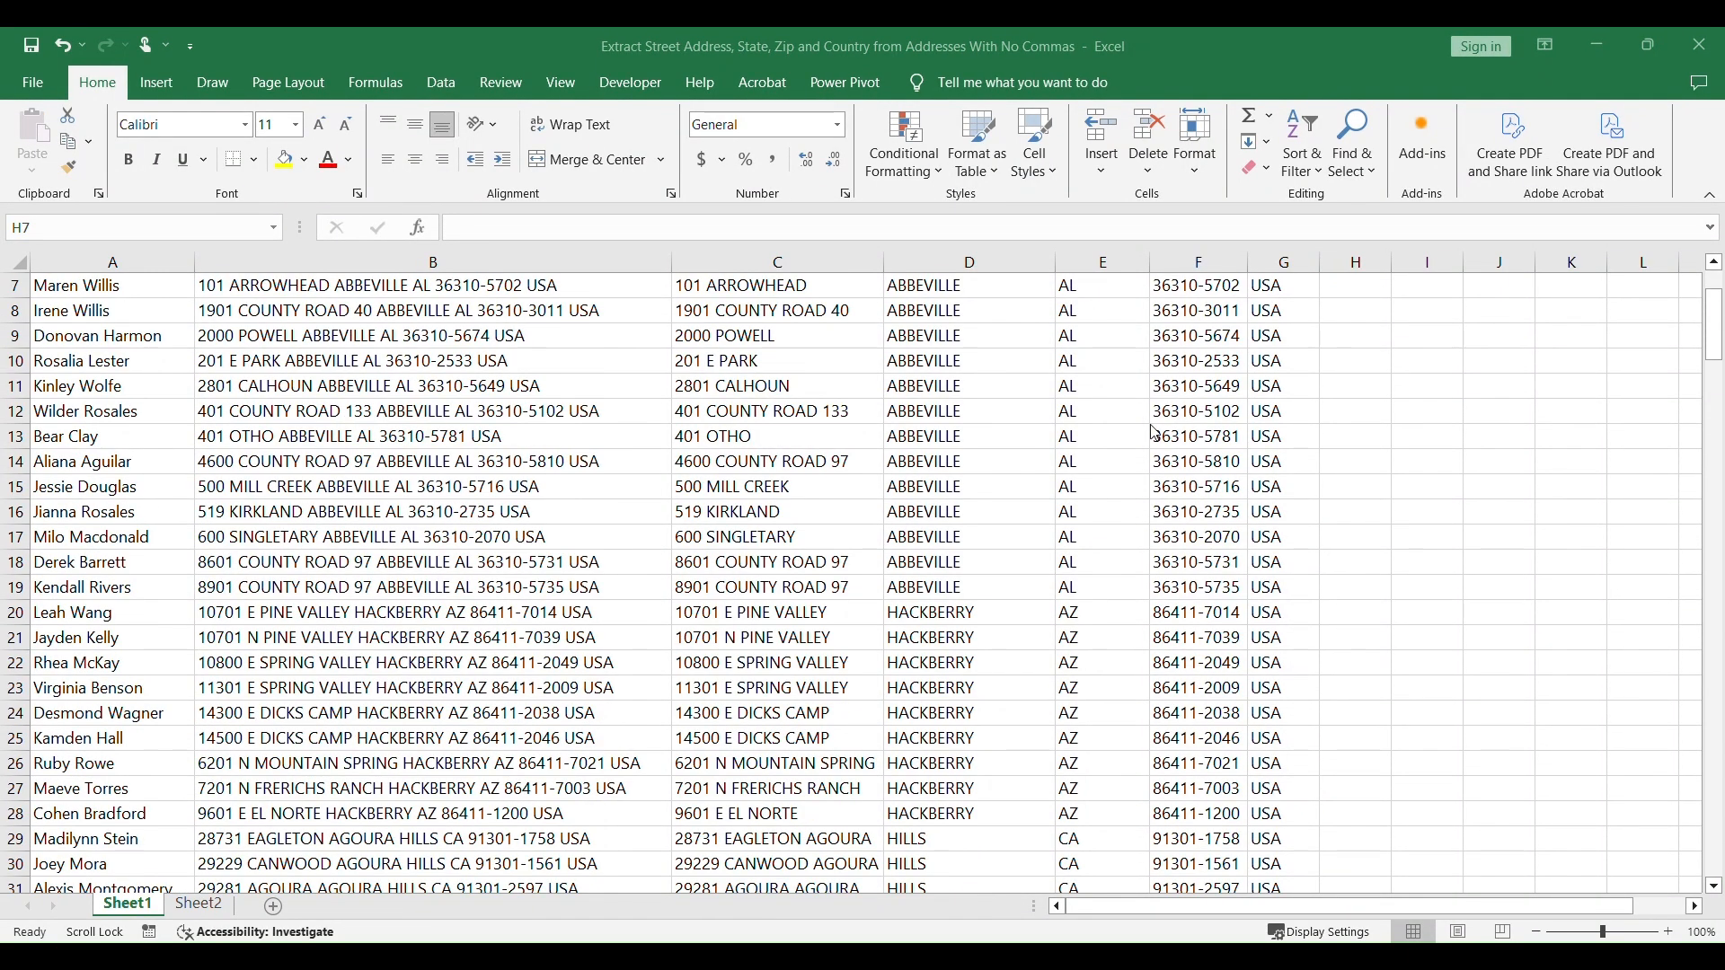
scroll(1050, 456, down, 20)
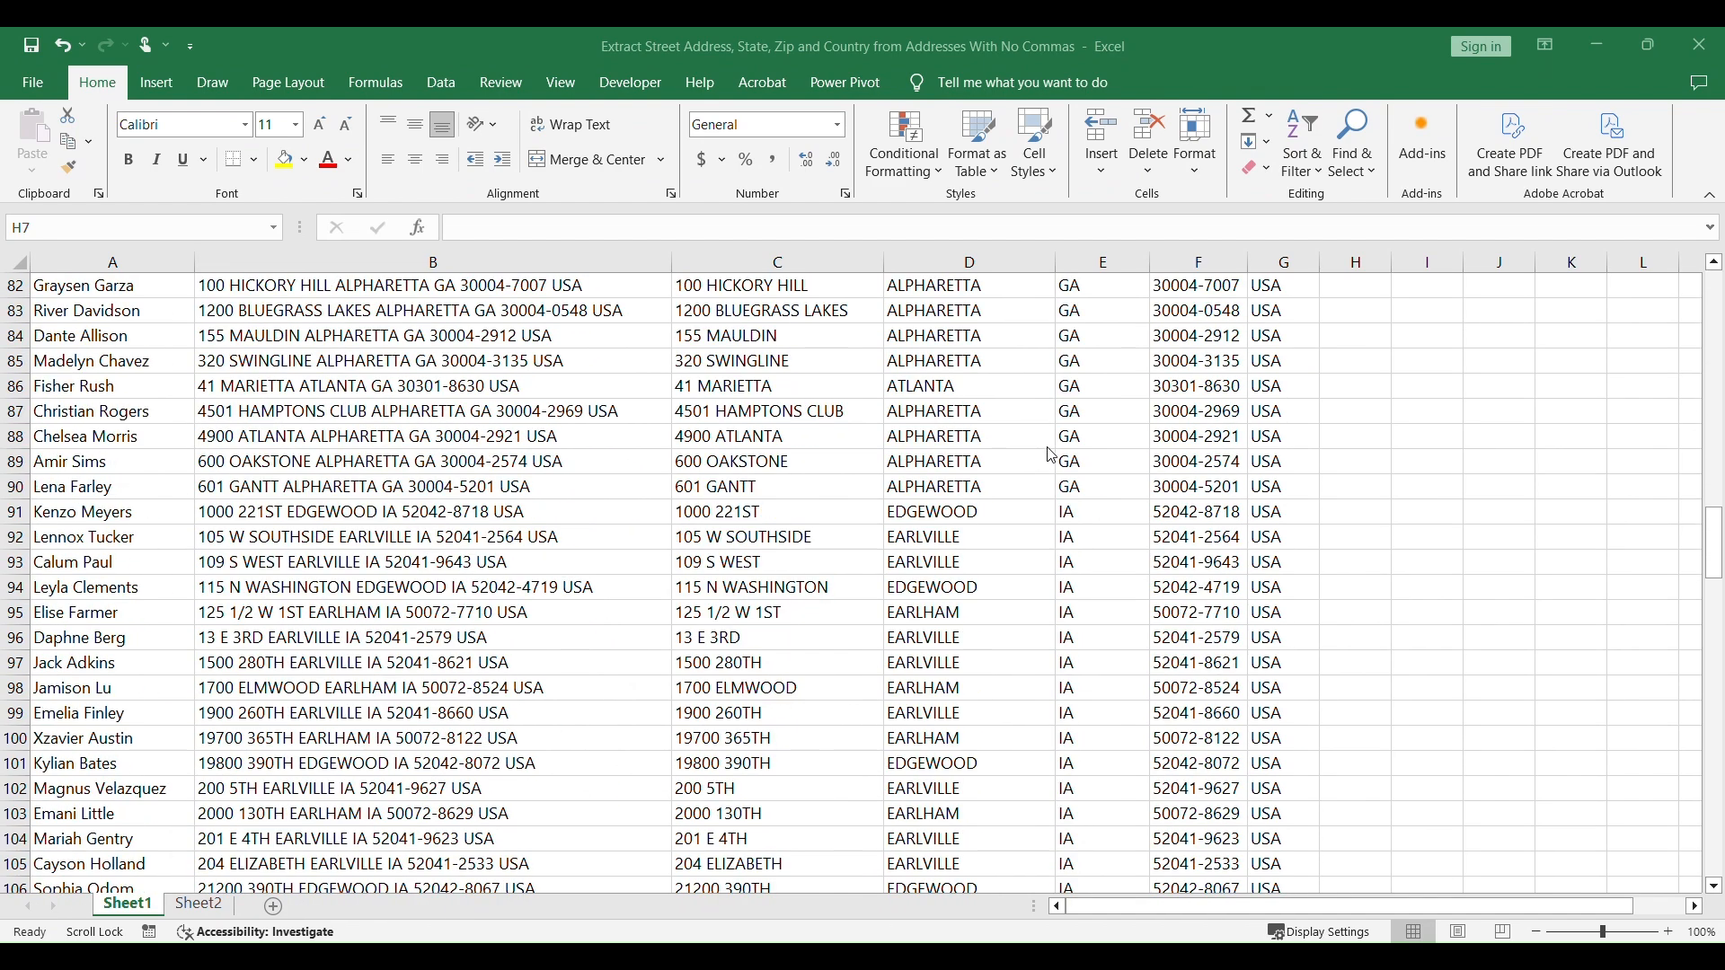
scroll(1060, 452, down, 13)
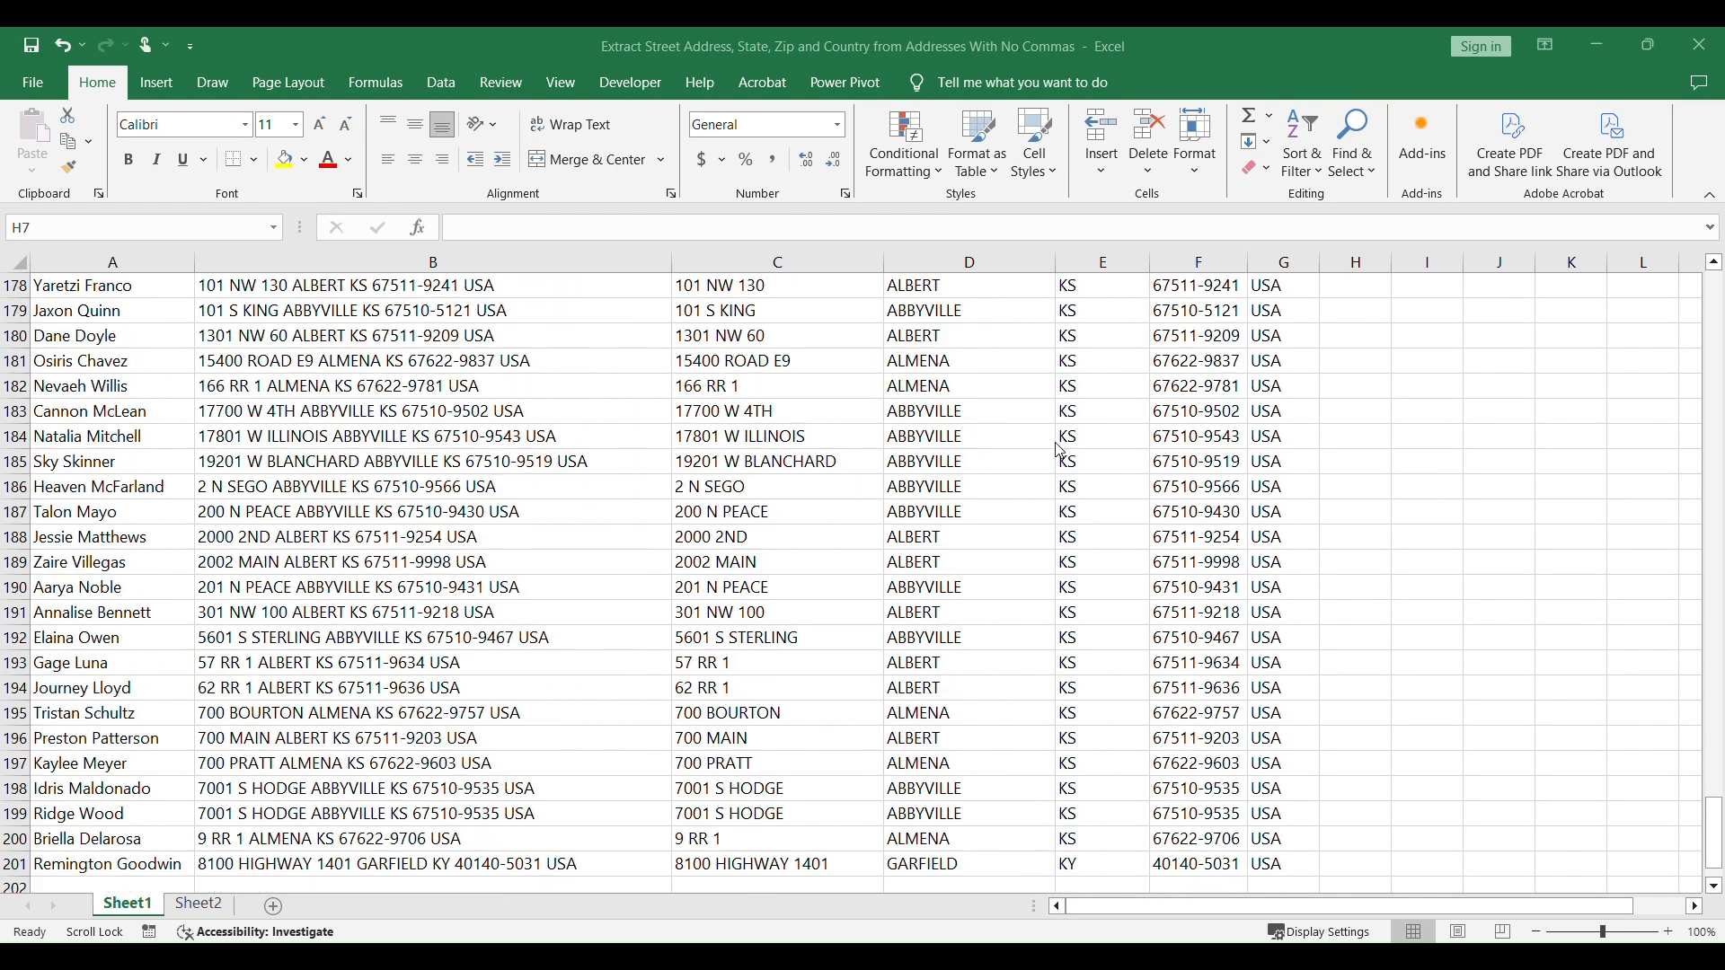
scroll(1060, 452, up, 15)
scroll(1060, 452, up, 20)
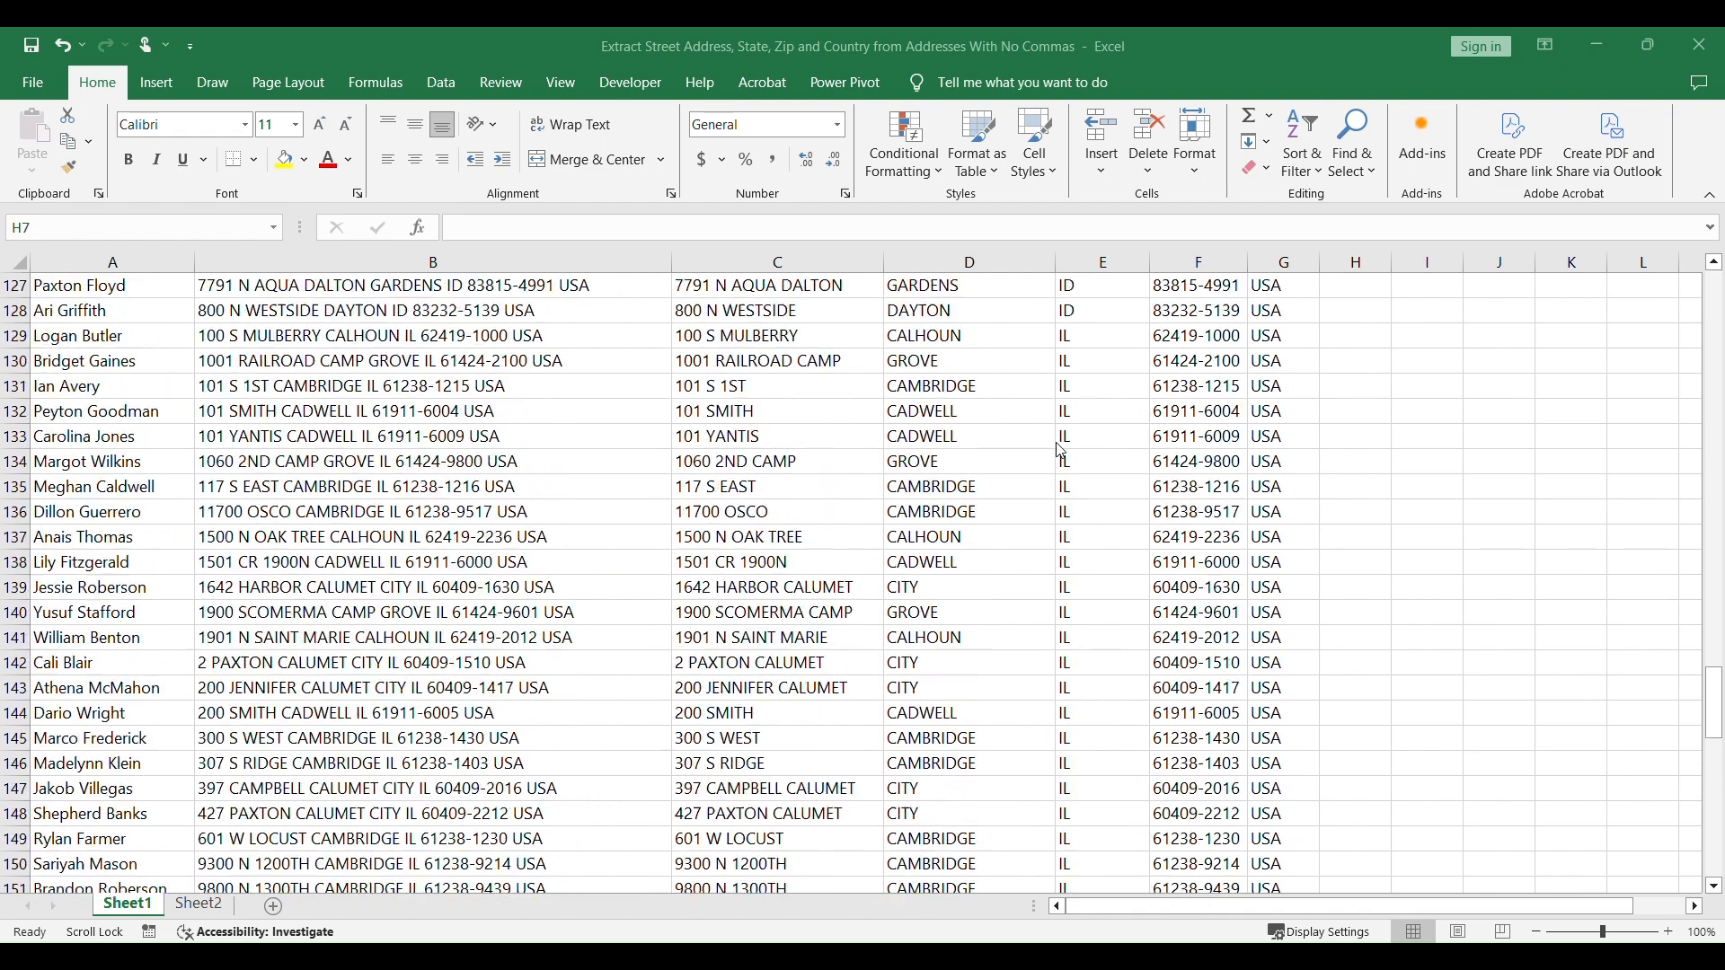
scroll(1049, 428, up, 17)
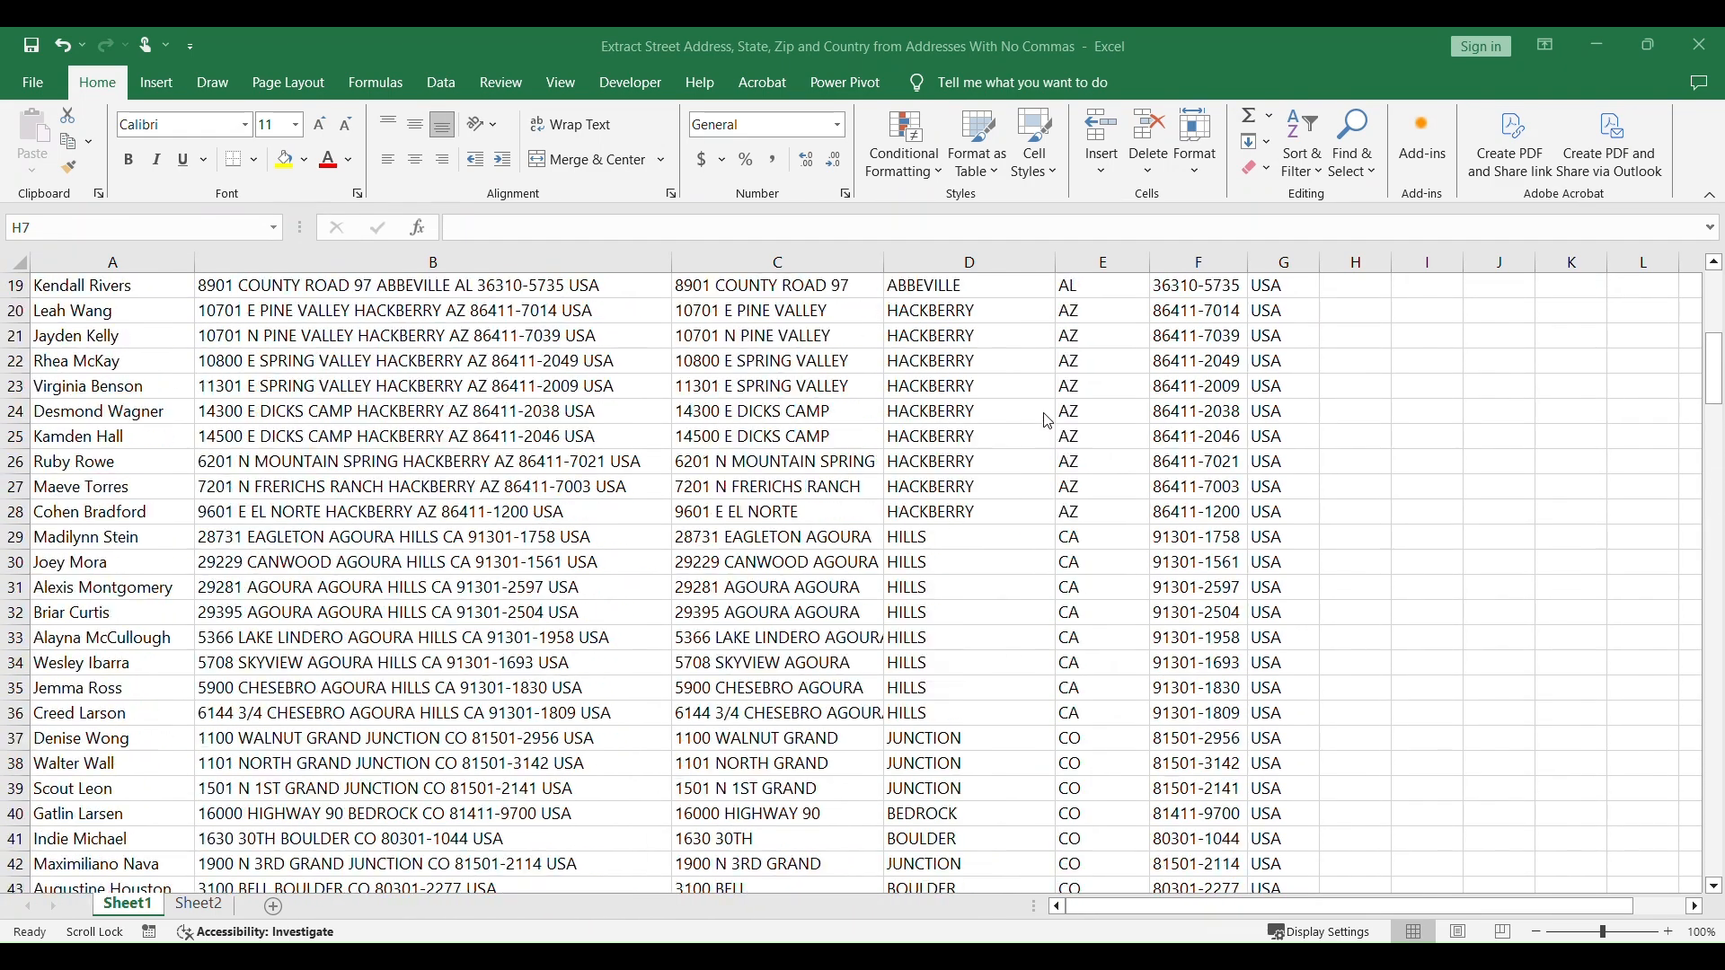
click(976, 269)
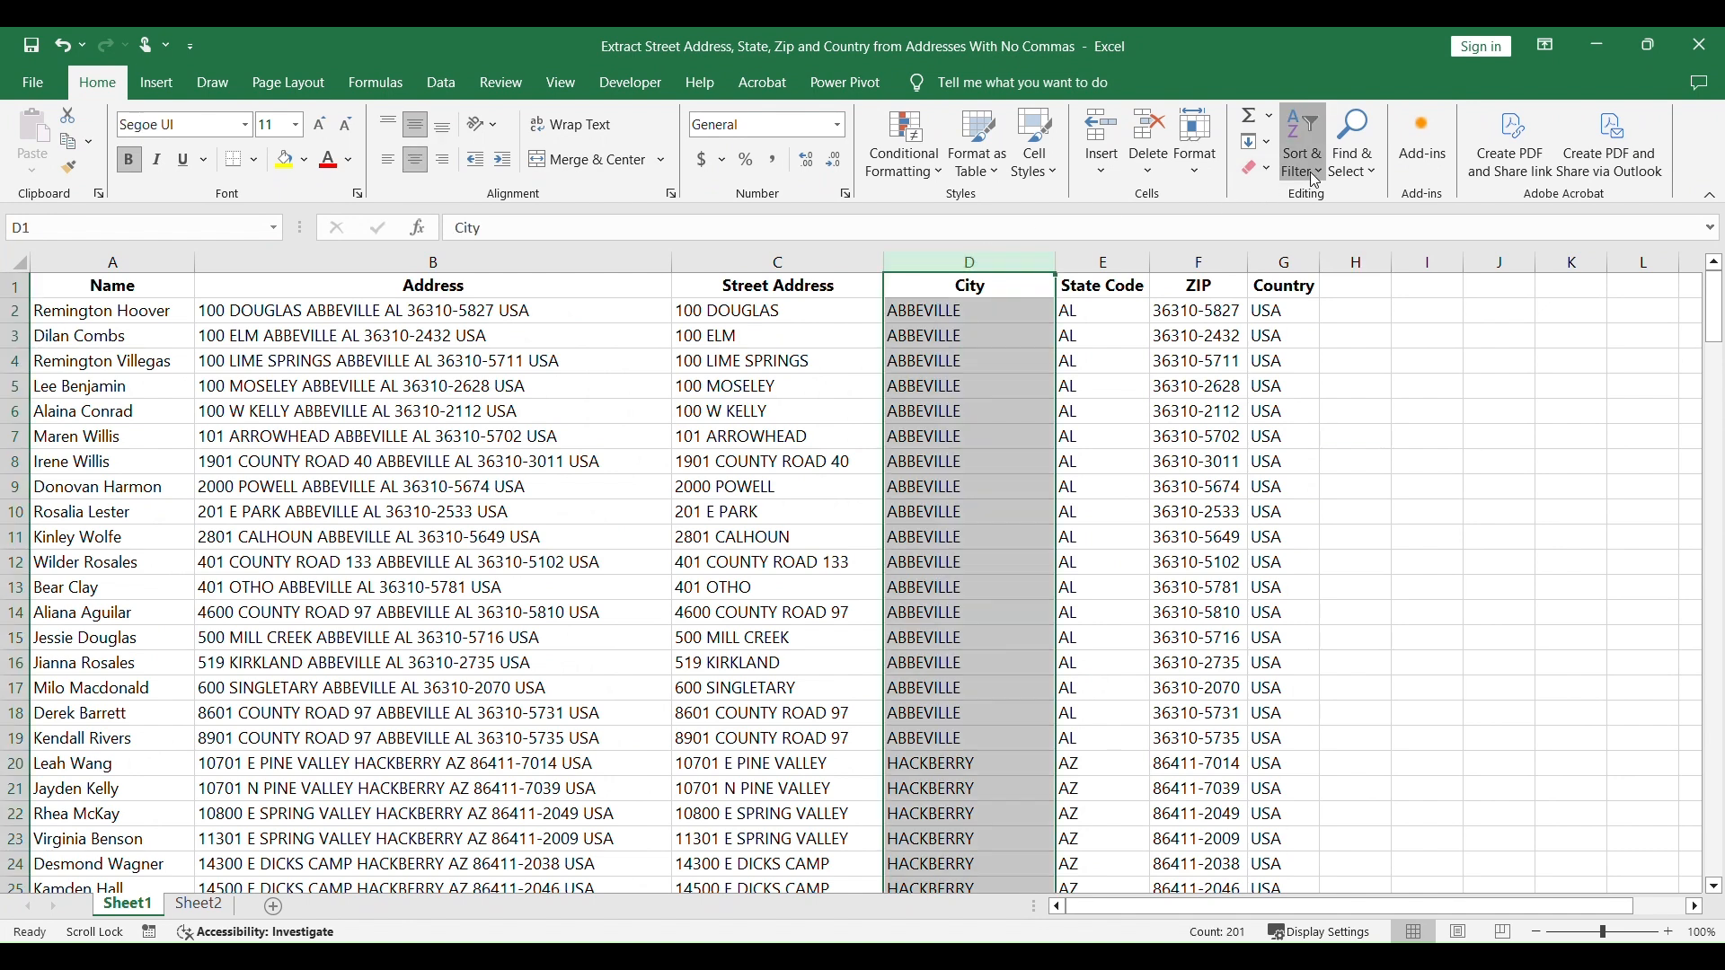
click(1315, 180)
click(1320, 284)
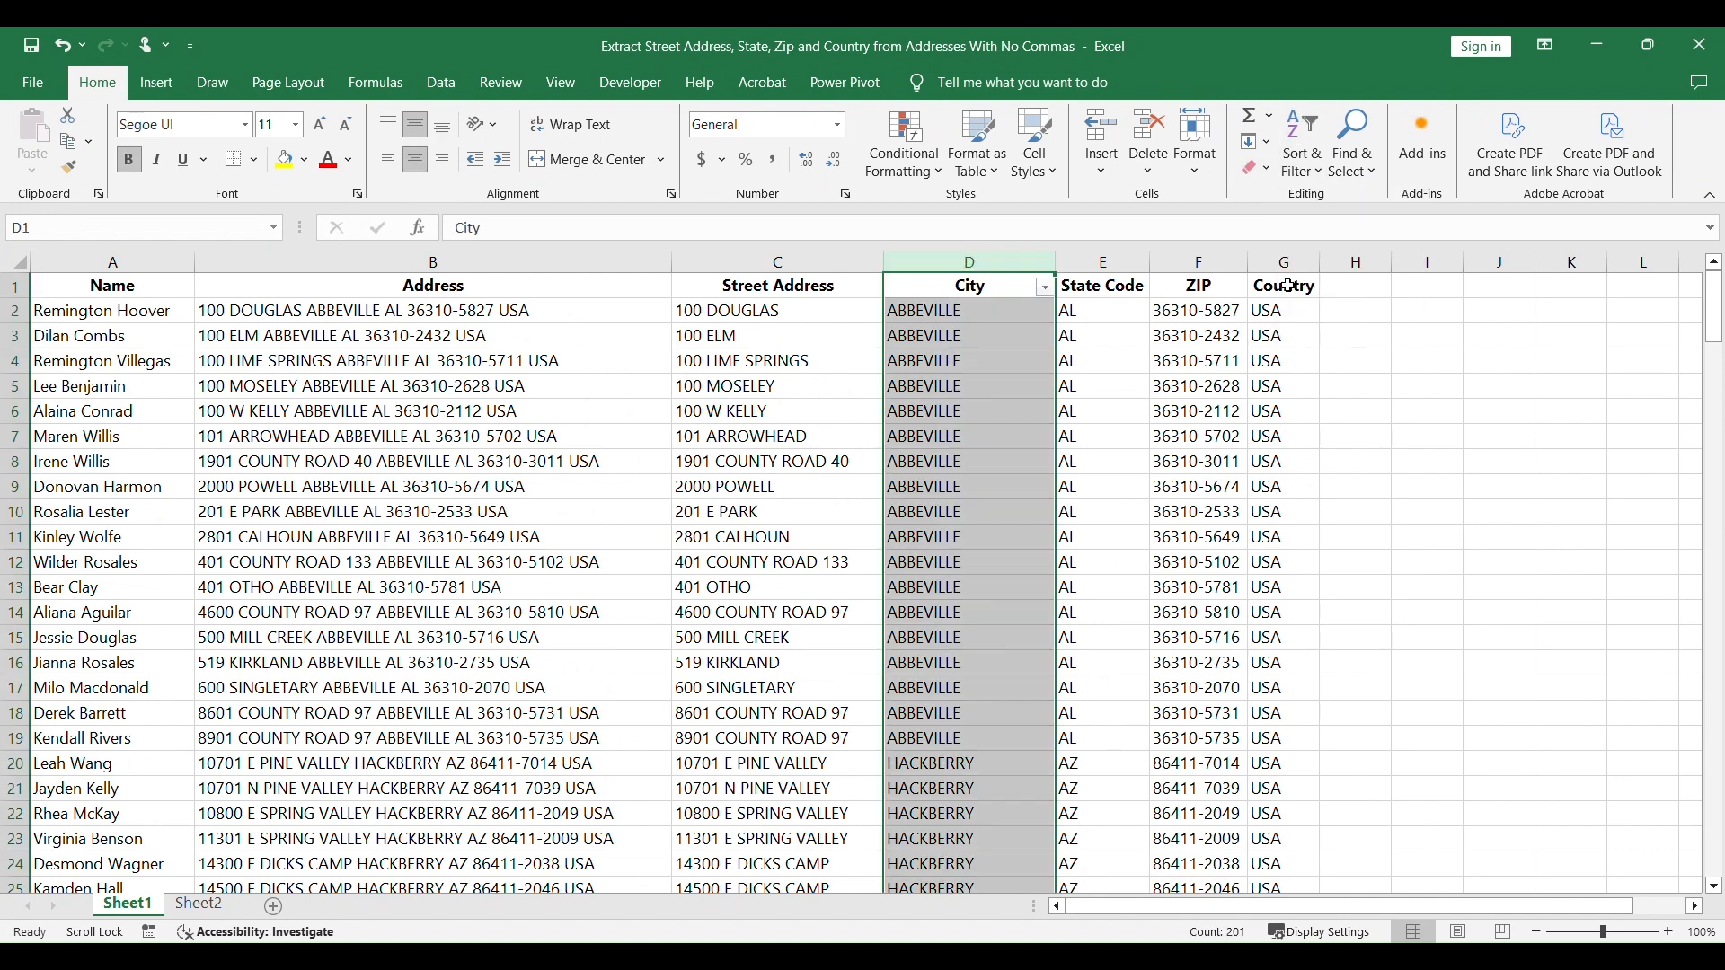
Step: Filter the City column to show only the BEACH rows
click(1047, 287)
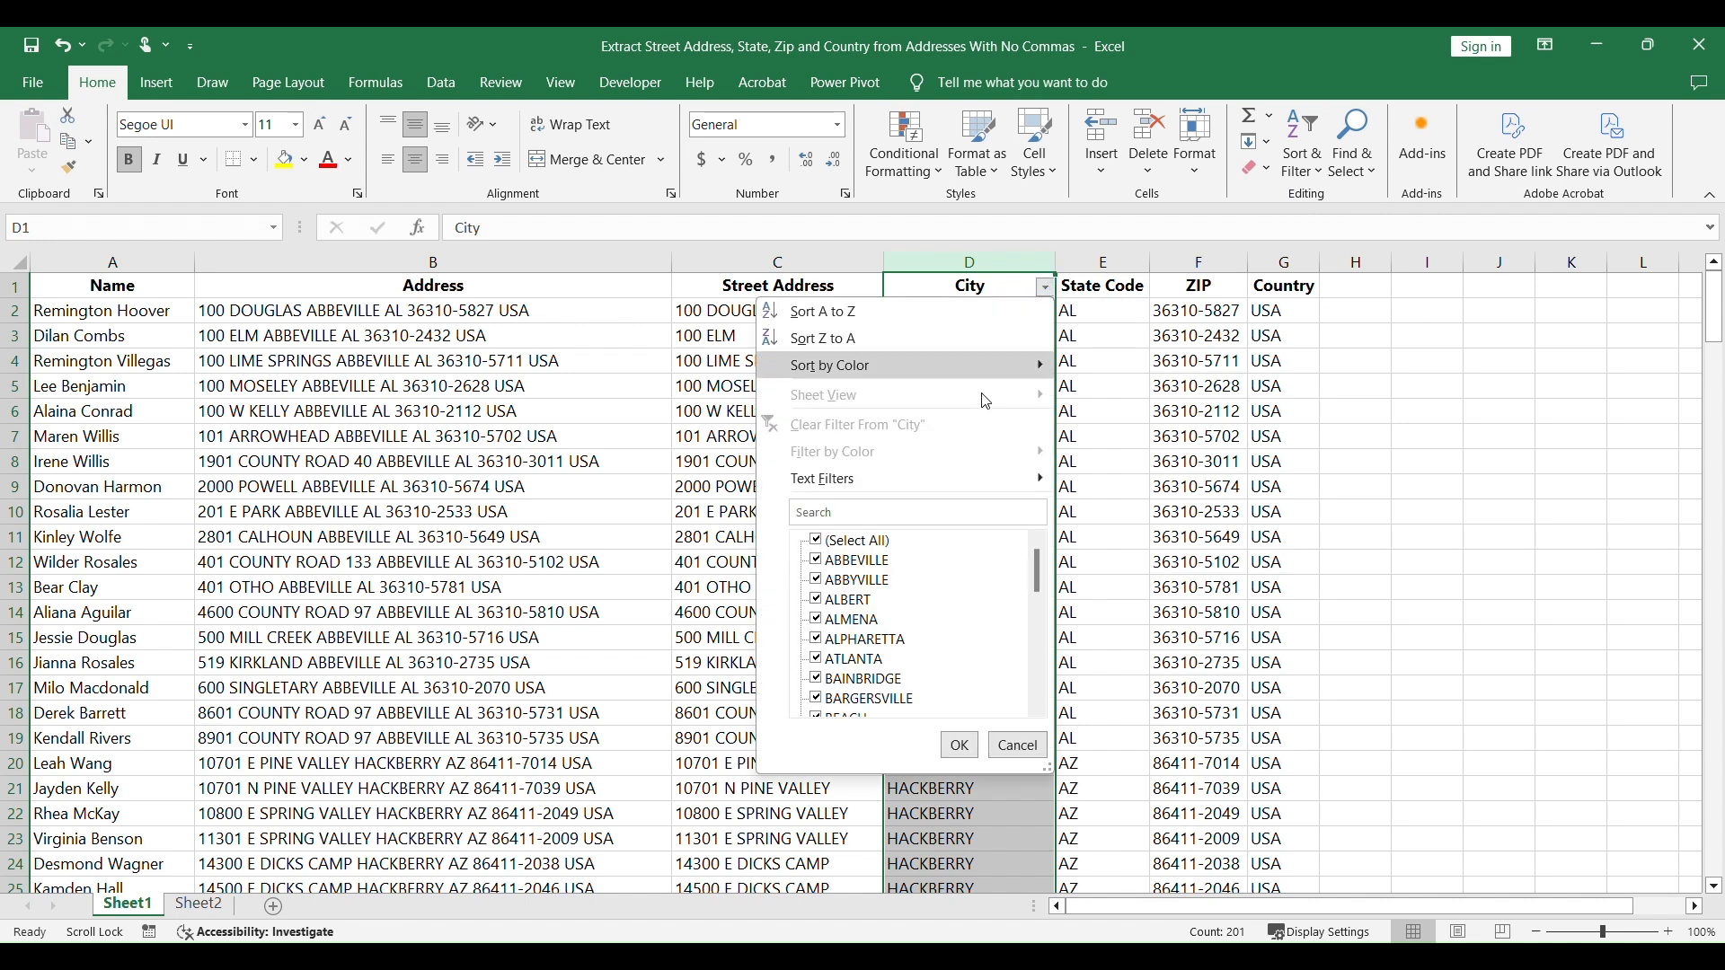
click(818, 543)
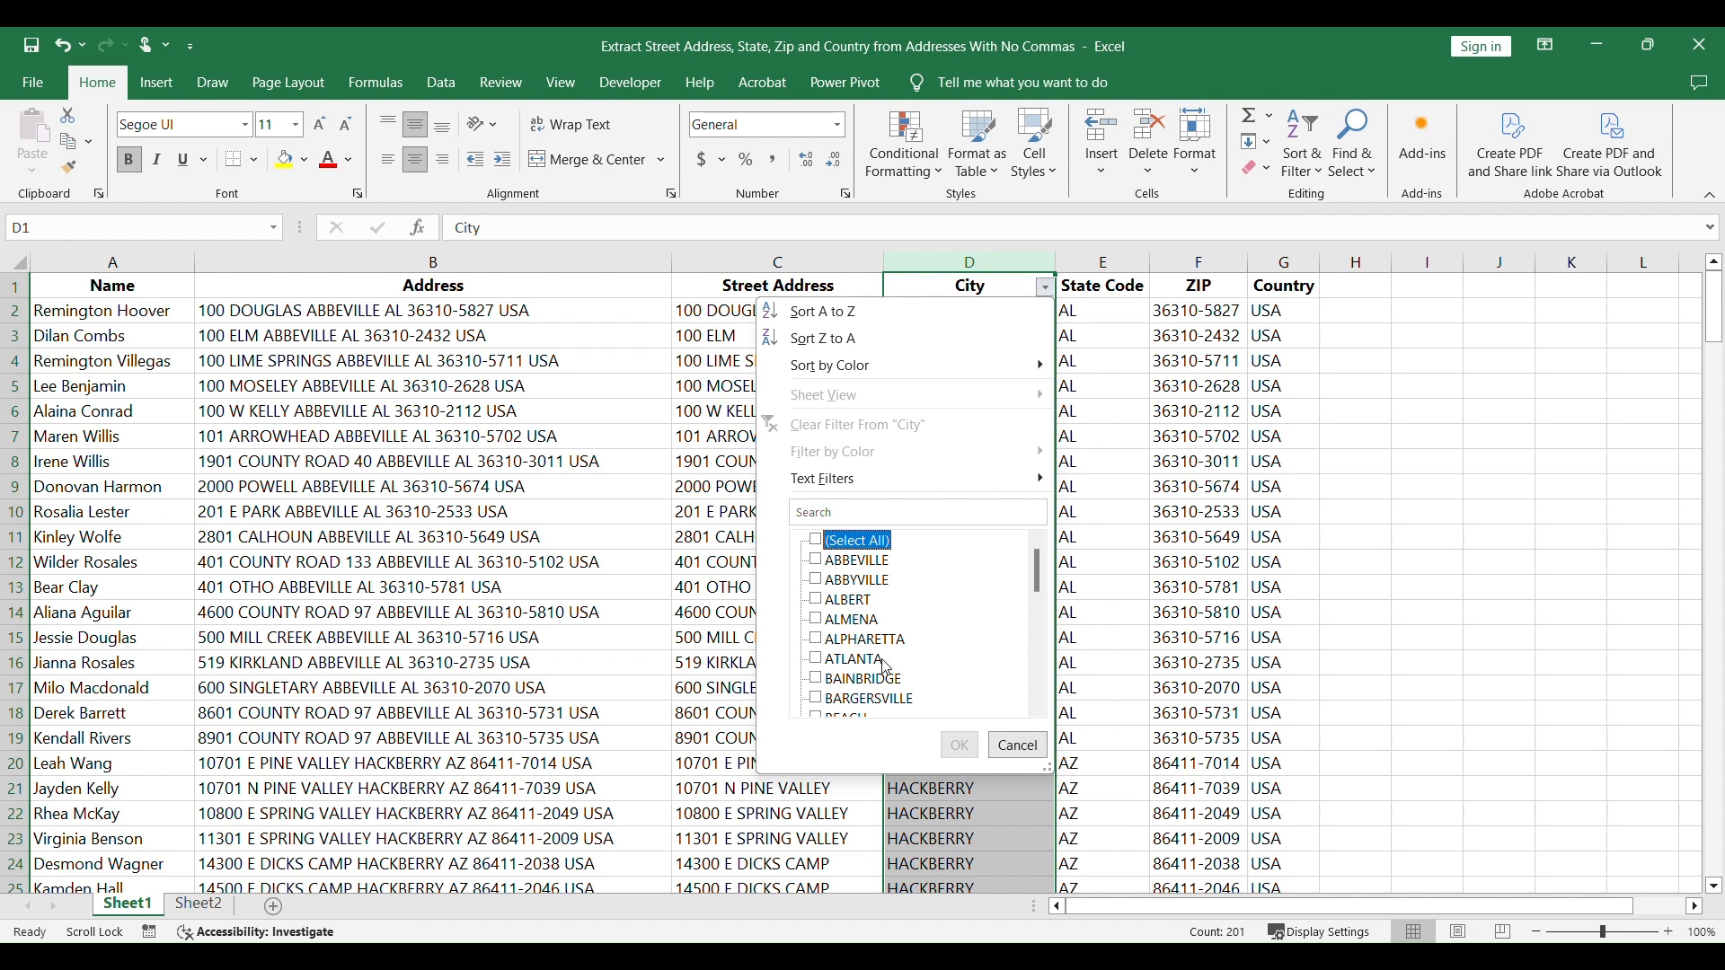
scroll(961, 676, down, 1)
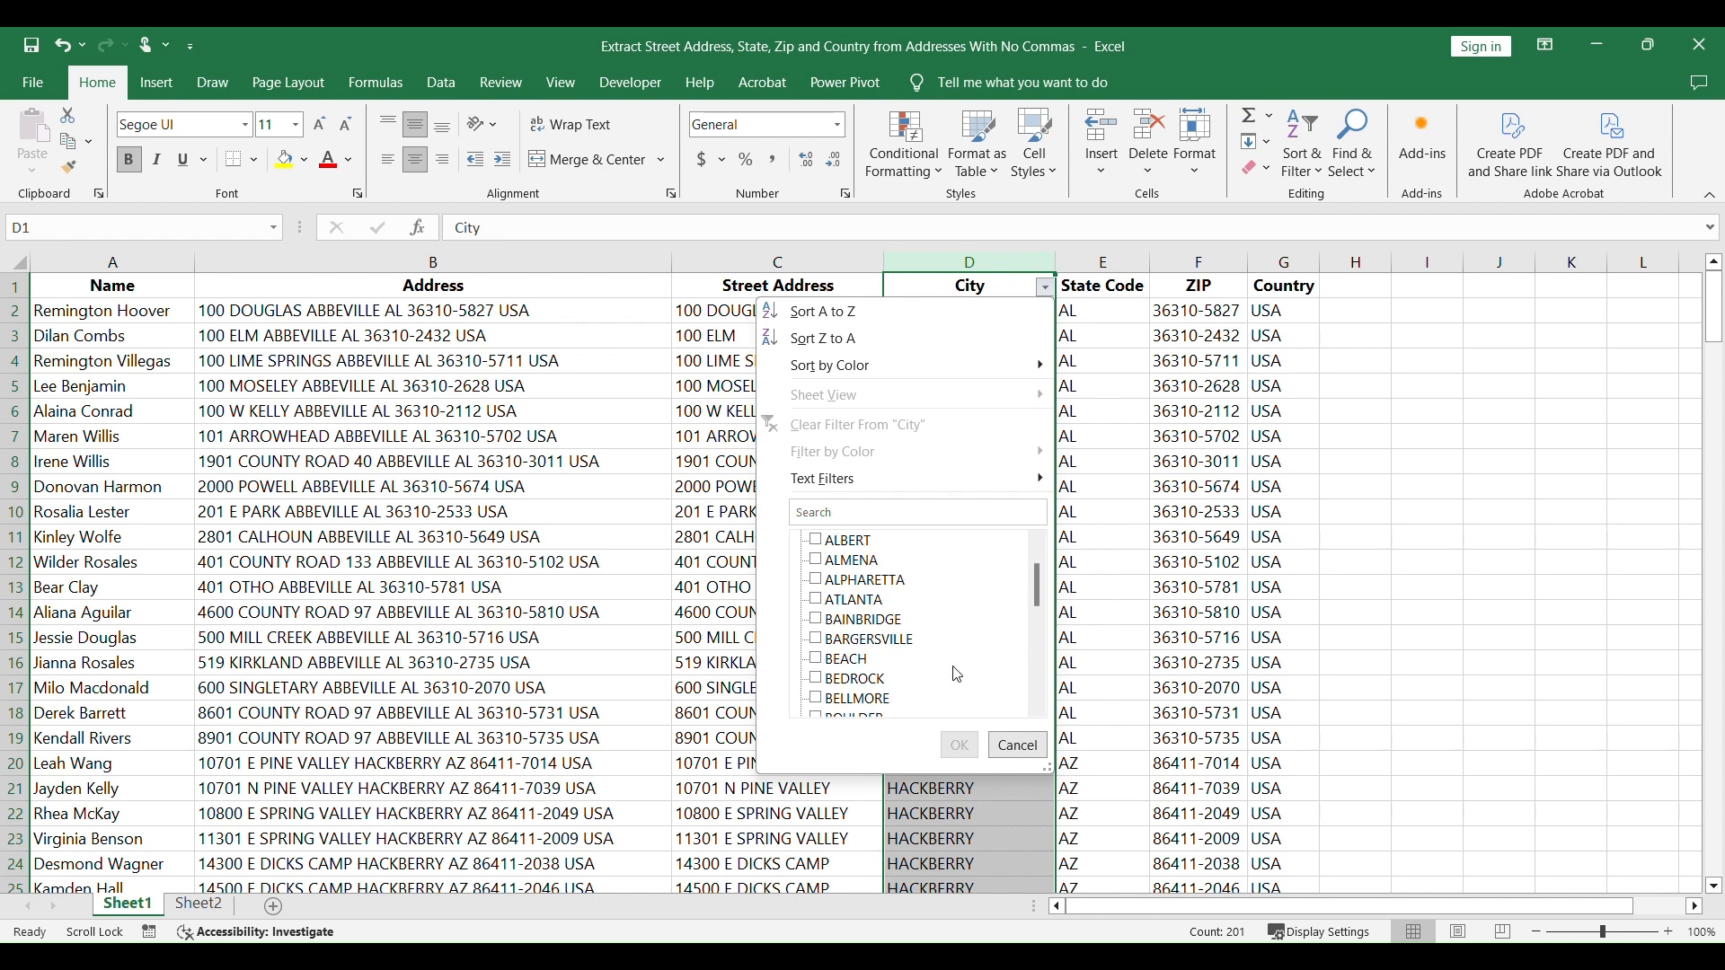
click(818, 661)
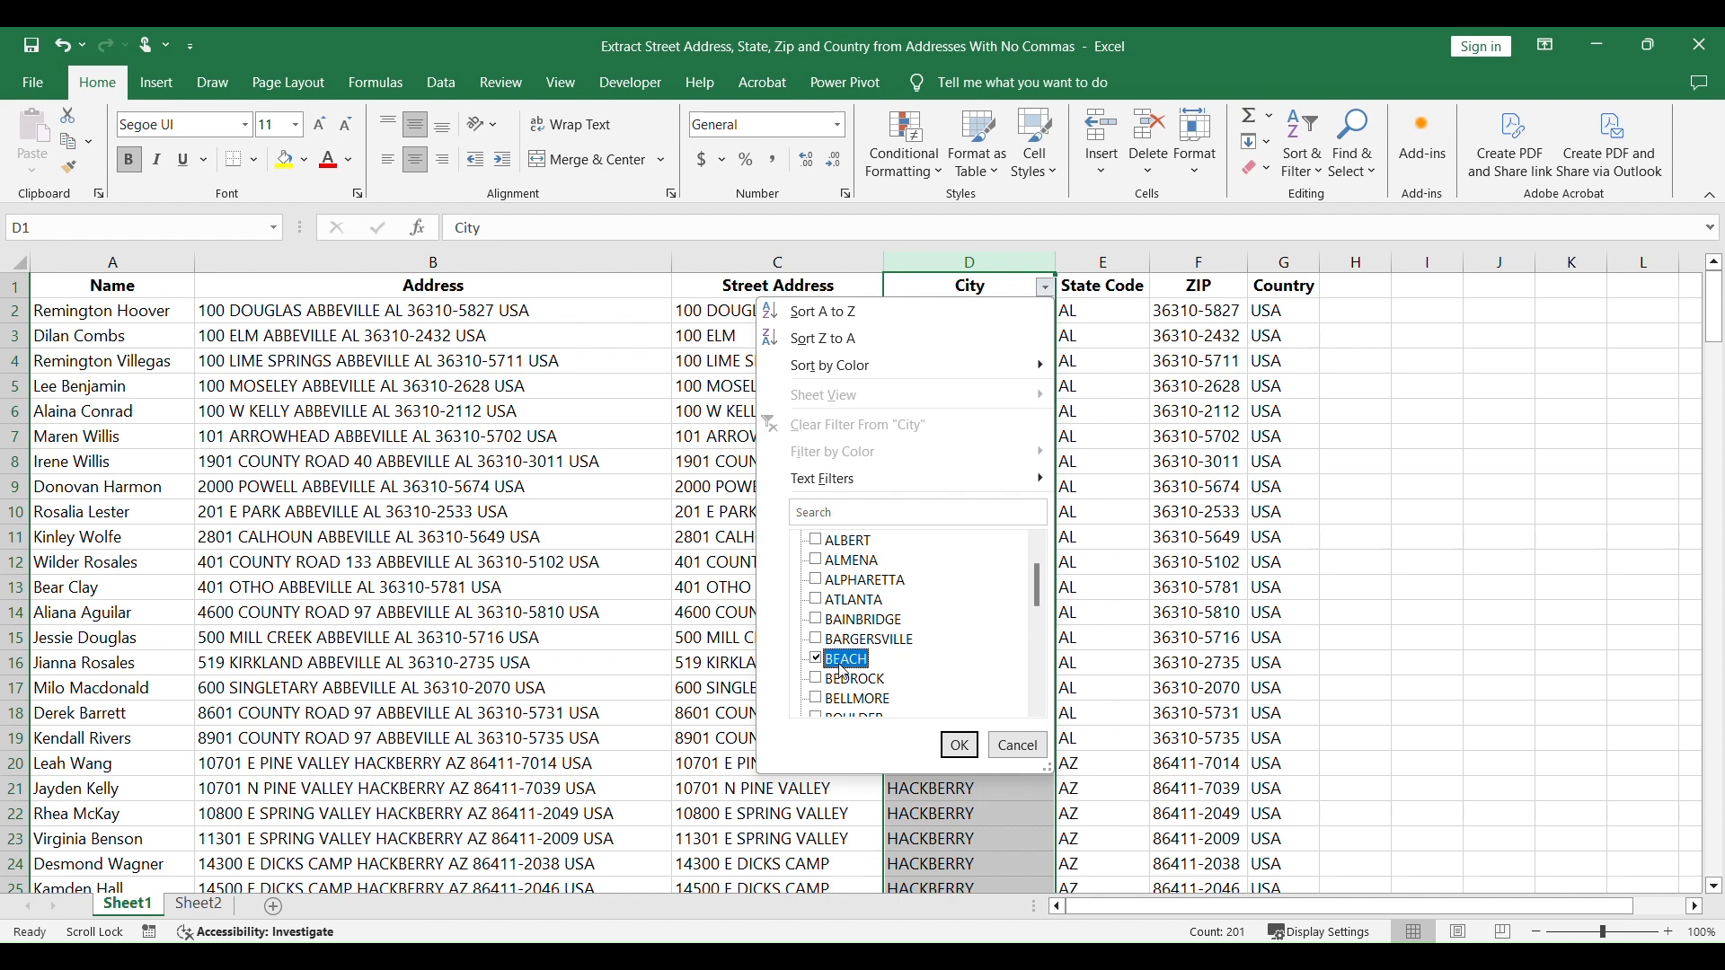
click(960, 745)
click(1137, 651)
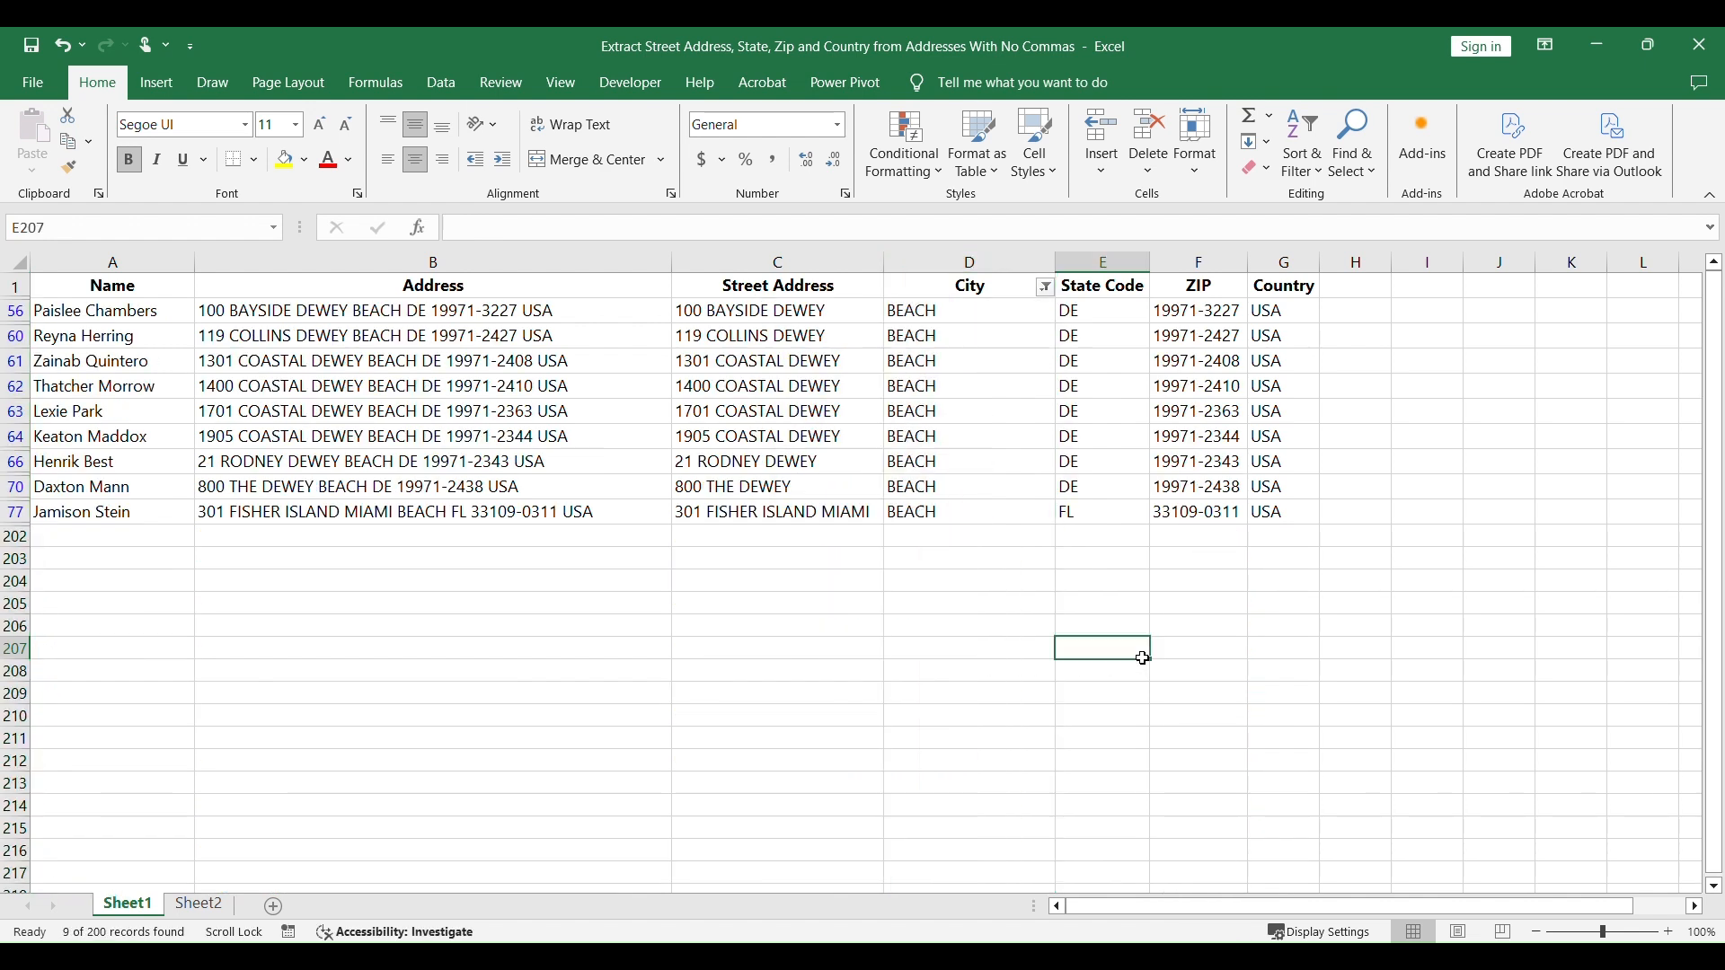
Step: Move DEWEY from the street address in C56 to the front of the city in D56, and fill DEWEY BEACH down through D70
click(822, 308)
drag(605, 229, 540, 228)
key(ctrl+c)
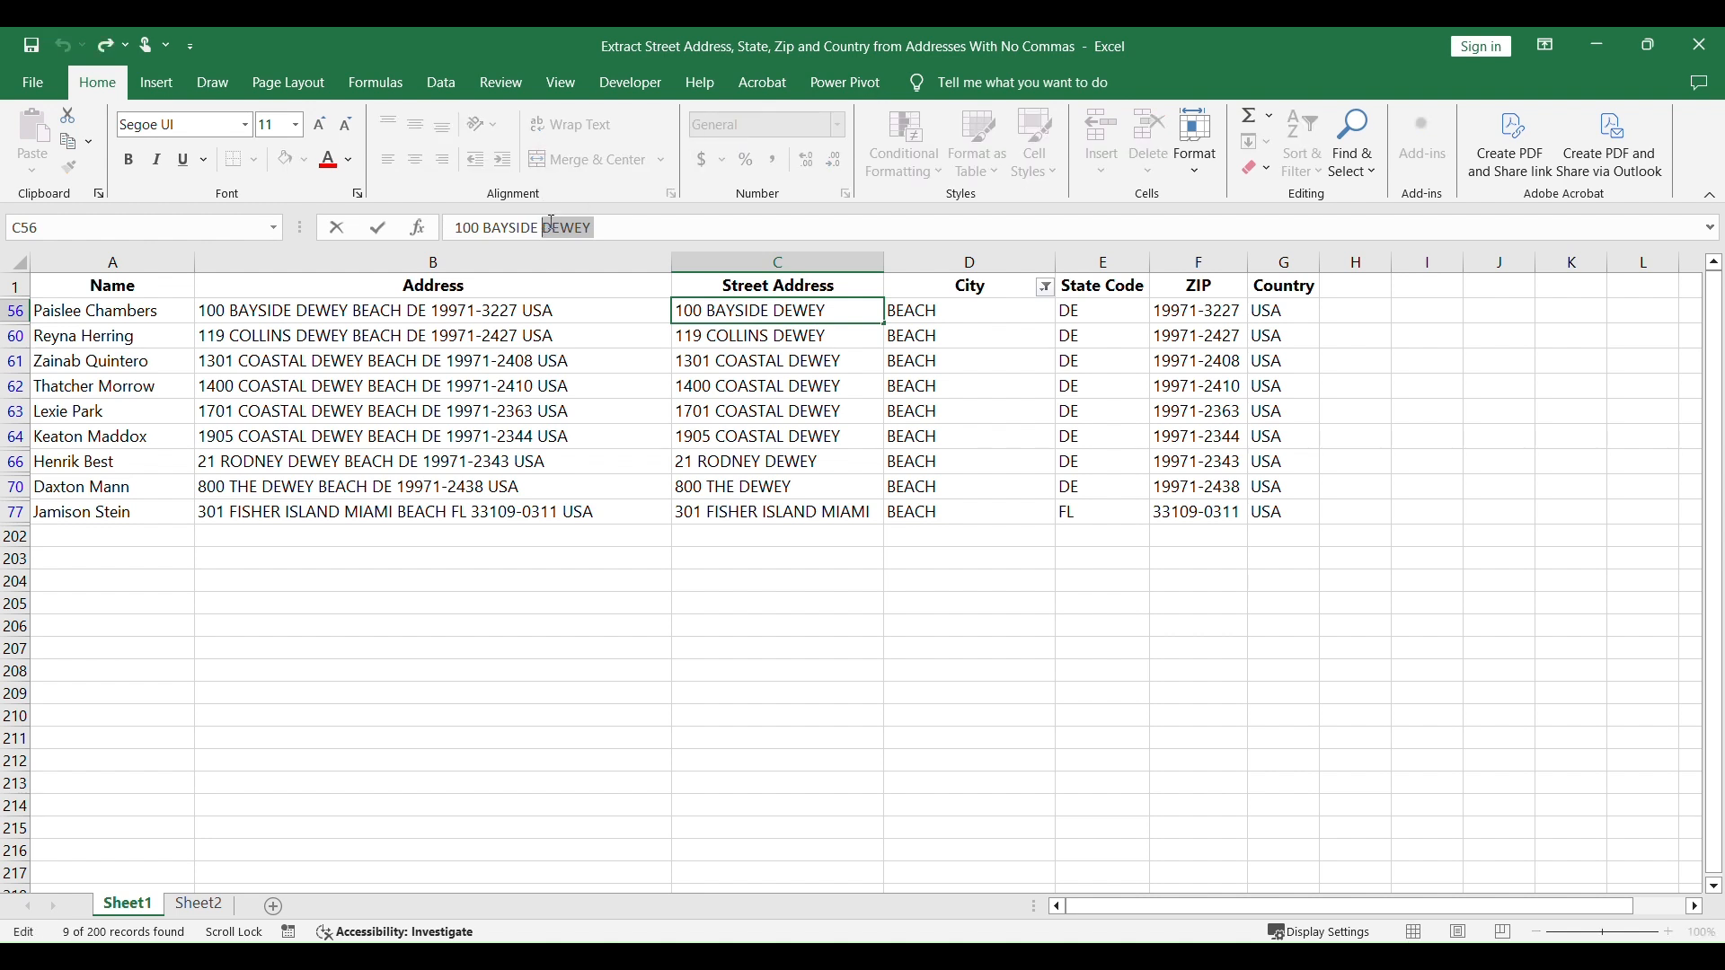
key(BackSpace)
click(895, 312)
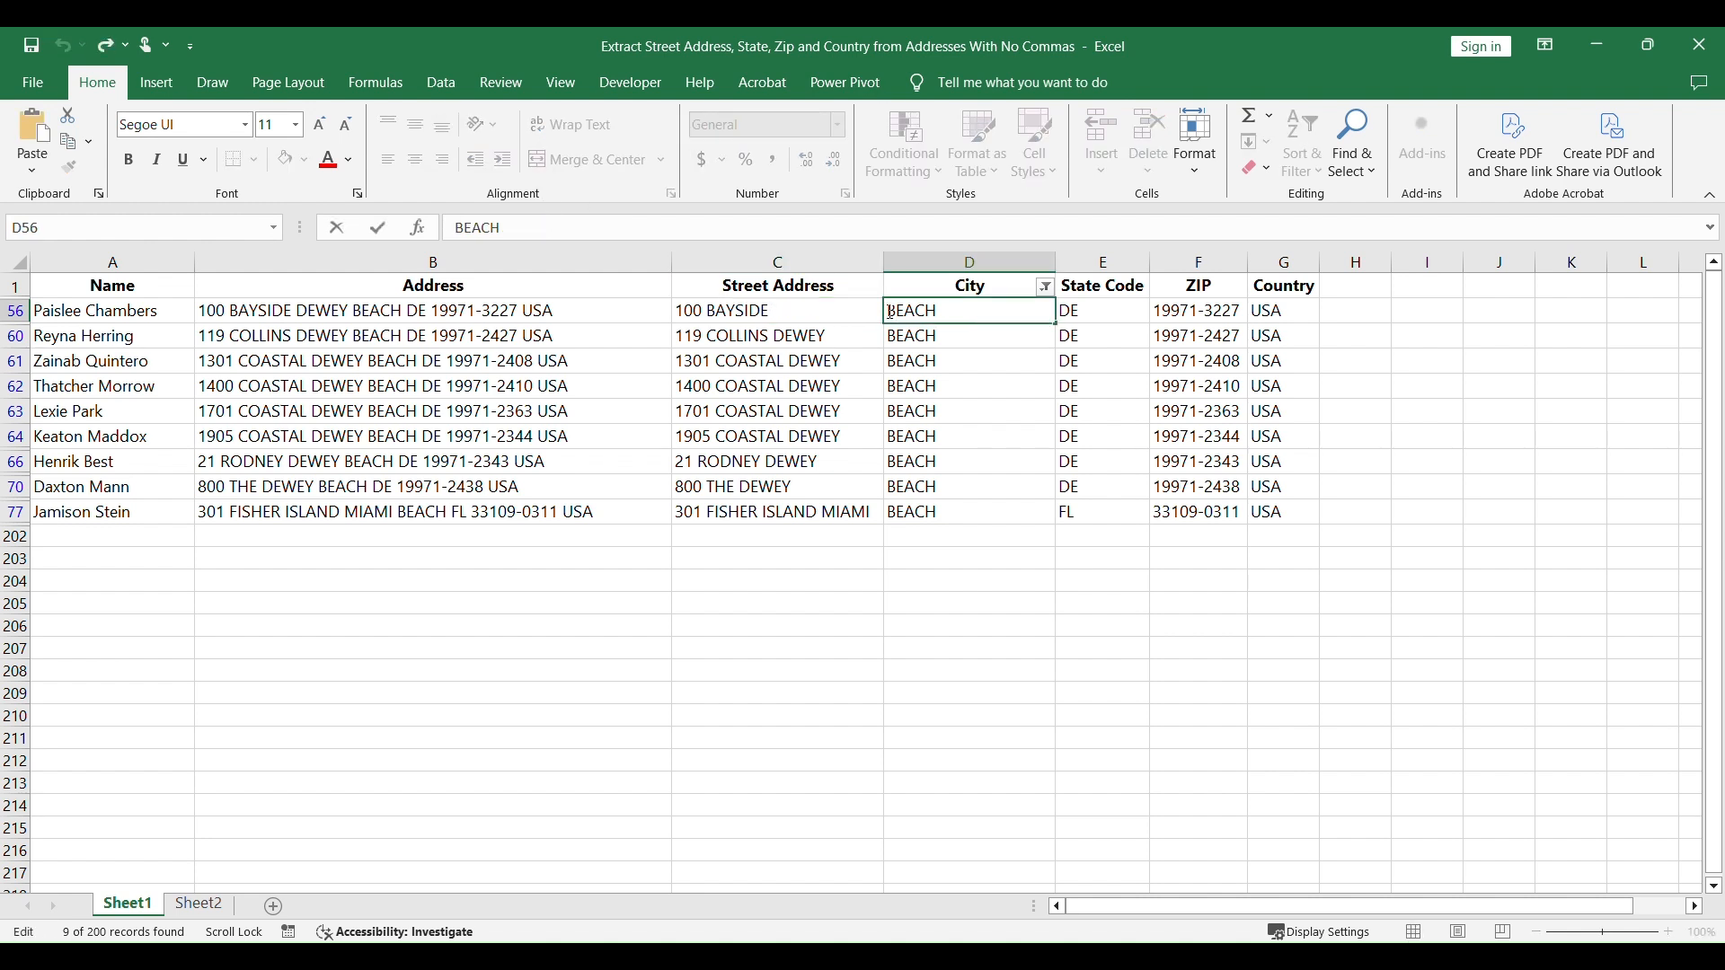
key(ctrl+v)
click(1025, 573)
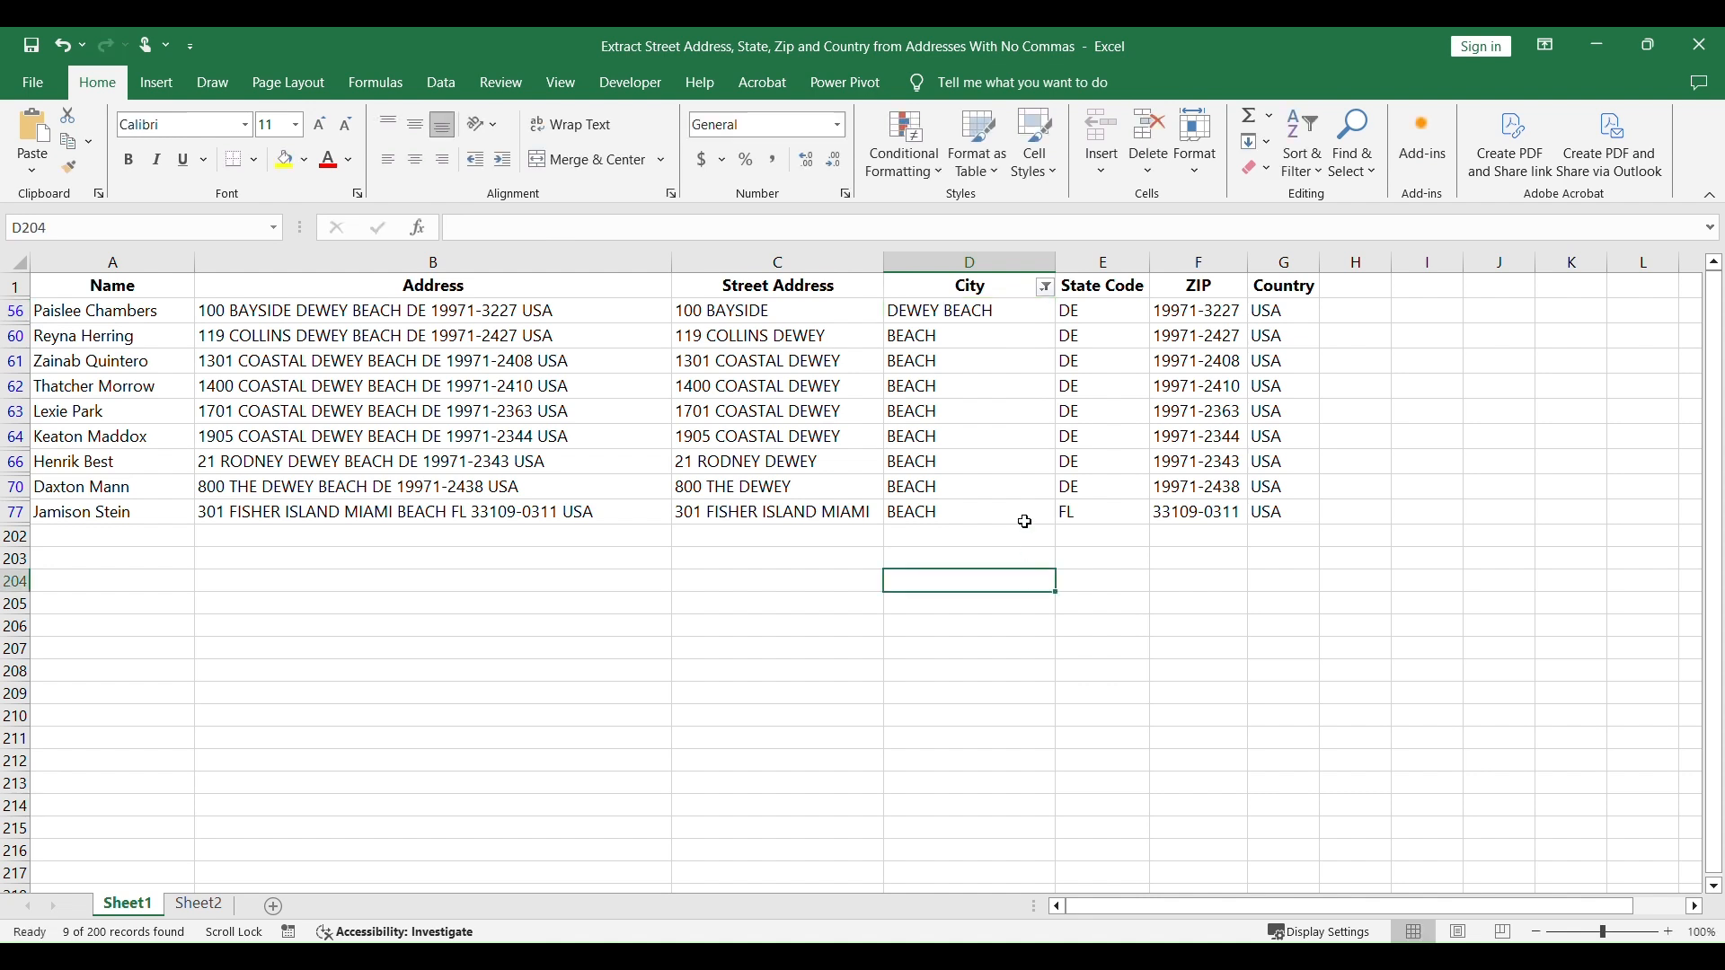
click(1019, 309)
drag(1057, 324, 1030, 501)
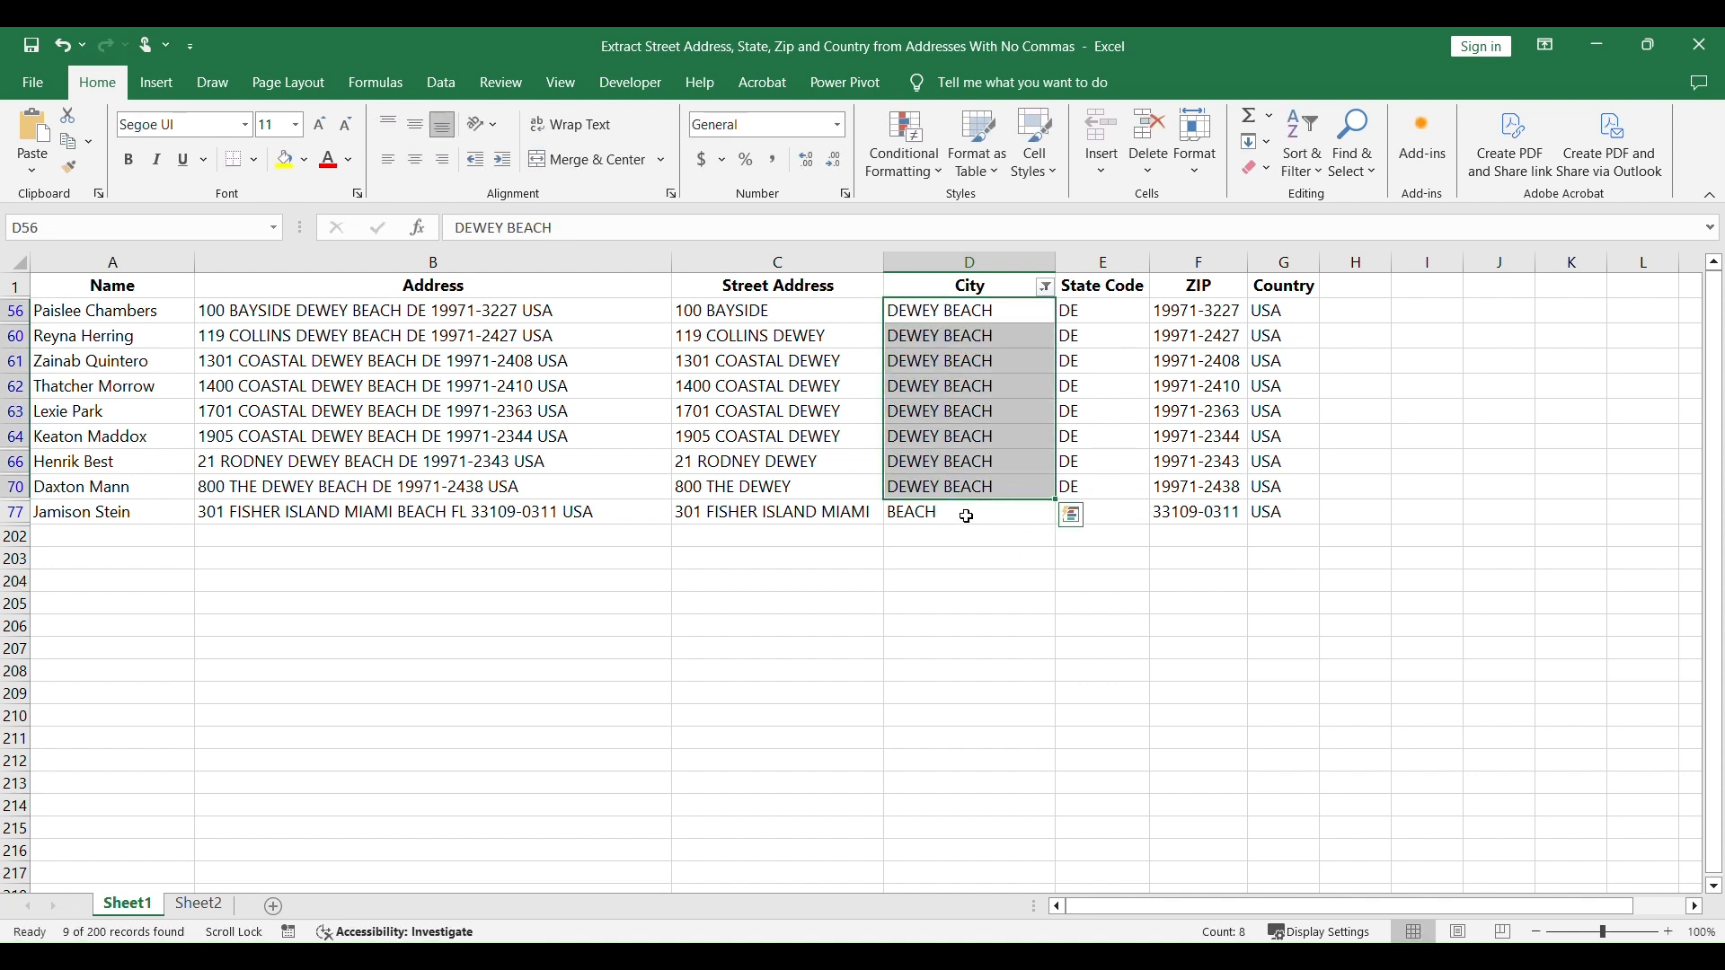
Step: Move MIAMI from the end of the street address in C77 to the front of the city in D77
click(845, 512)
drag(637, 227, 584, 227)
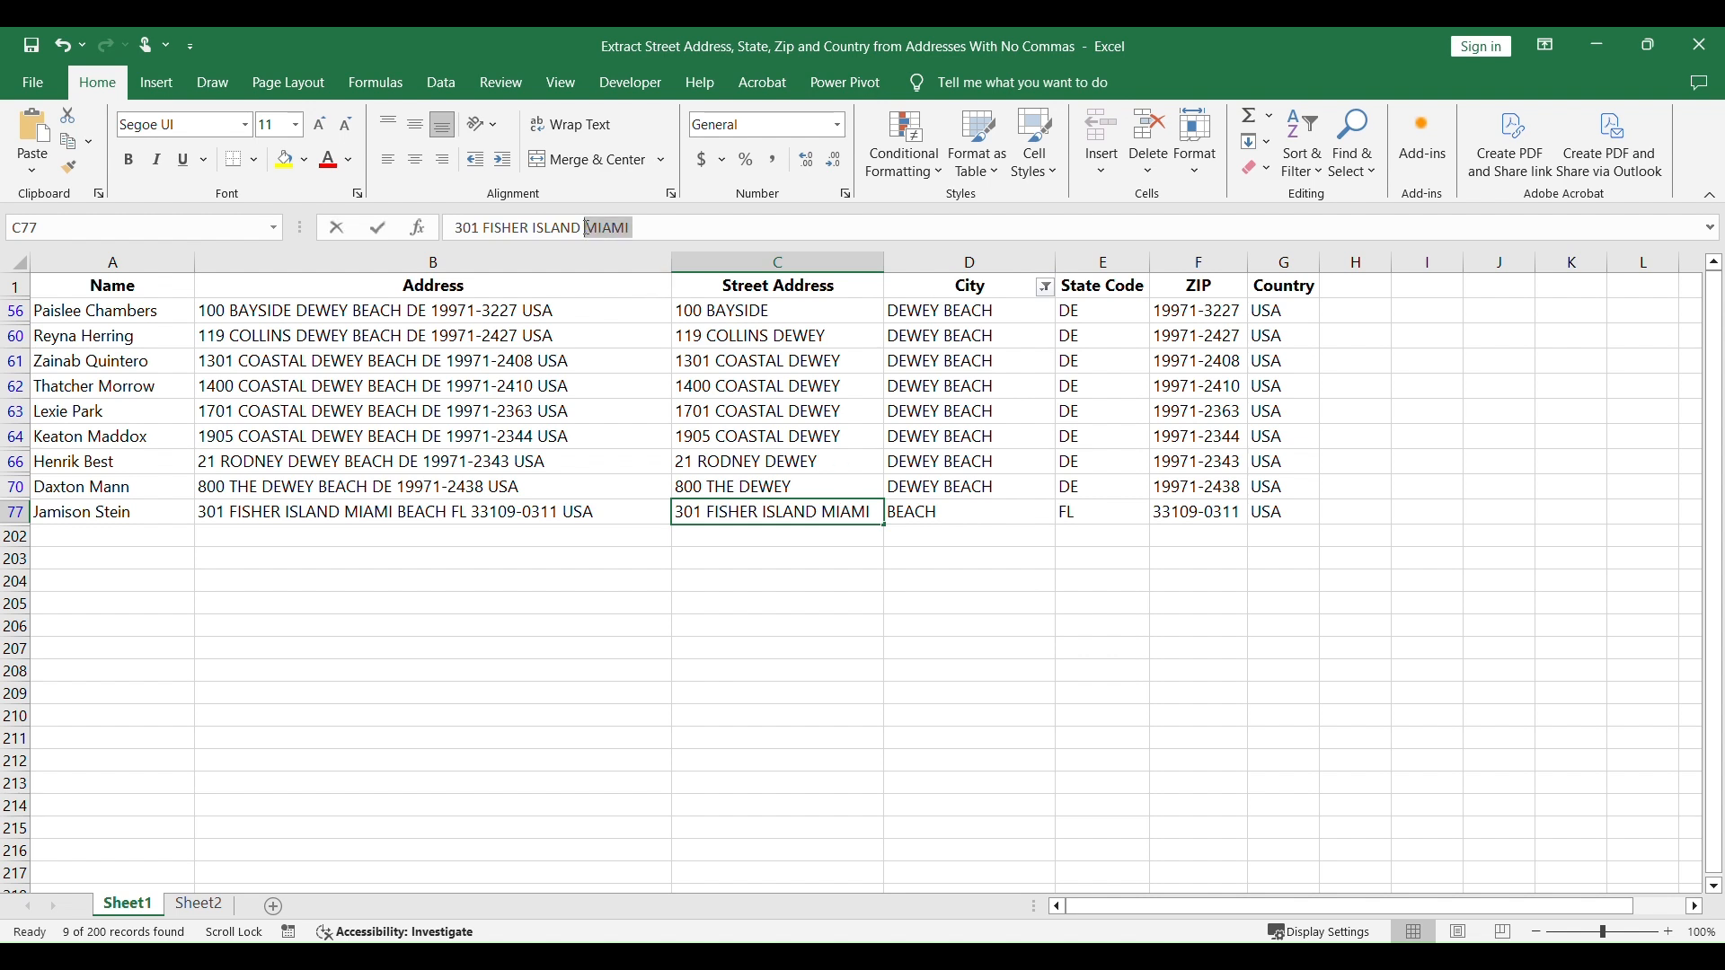
key(BackSpace)
double_click(959, 514)
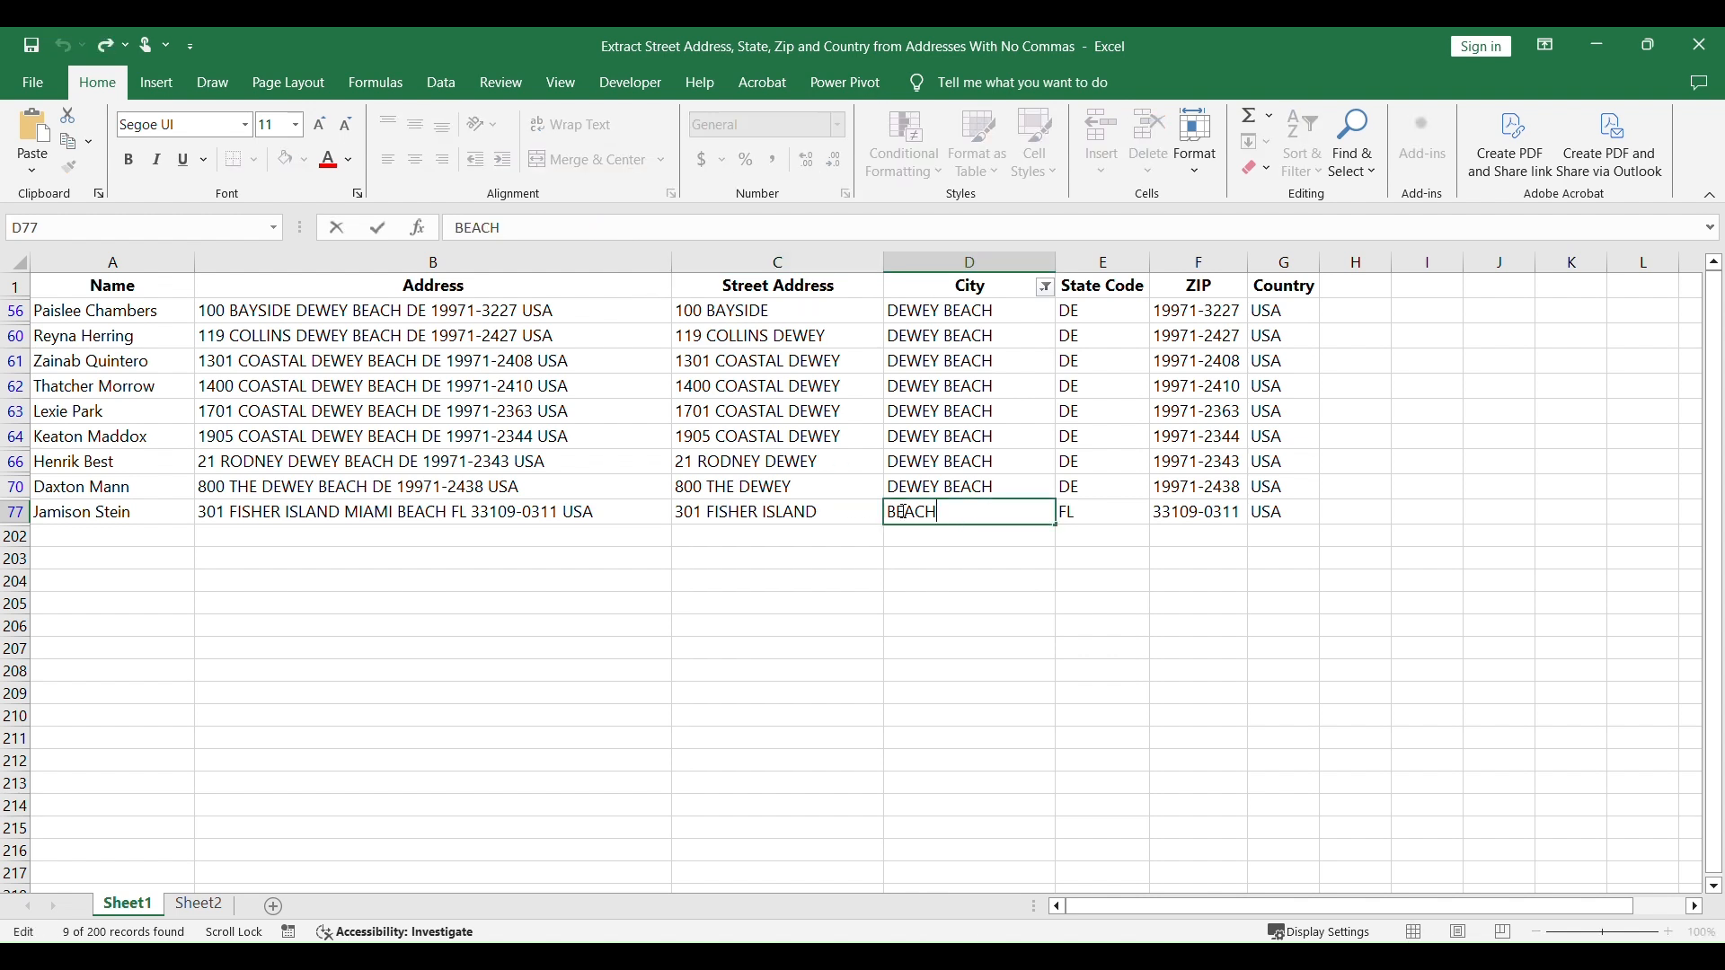
key(Home)
text(MIAMI)
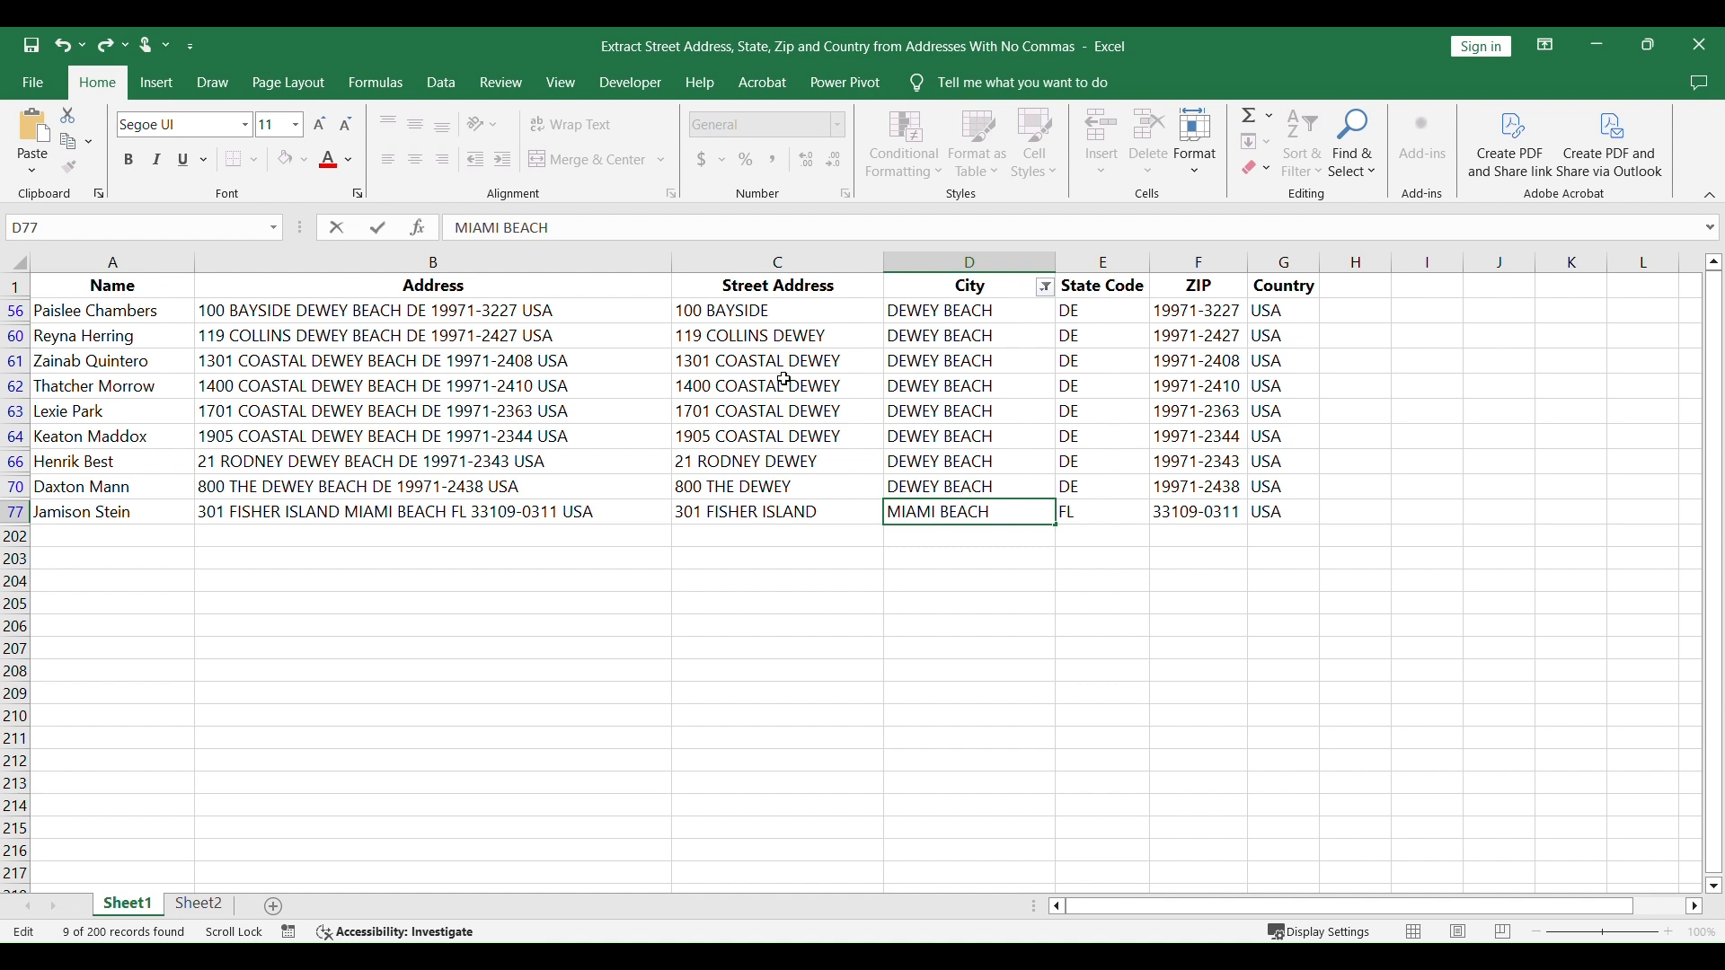
Step: Remove DEWEY from the end of the remaining street addresses in C60 through C70
double_click(831, 336)
drag(831, 336, 788, 411)
key(Delete)
double_click(845, 360)
key(Delete)
double_click(845, 386)
key(Delete)
double_click(843, 412)
key(Delete)
double_click(843, 437)
drag(843, 436, 789, 437)
key(Delete)
Step: With City filtered to the CITY rows, move DELAWARE from C57 to the front of D57 and fill DELAWARE CITY down through D72
click(1045, 288)
scroll(905, 616, down, 5)
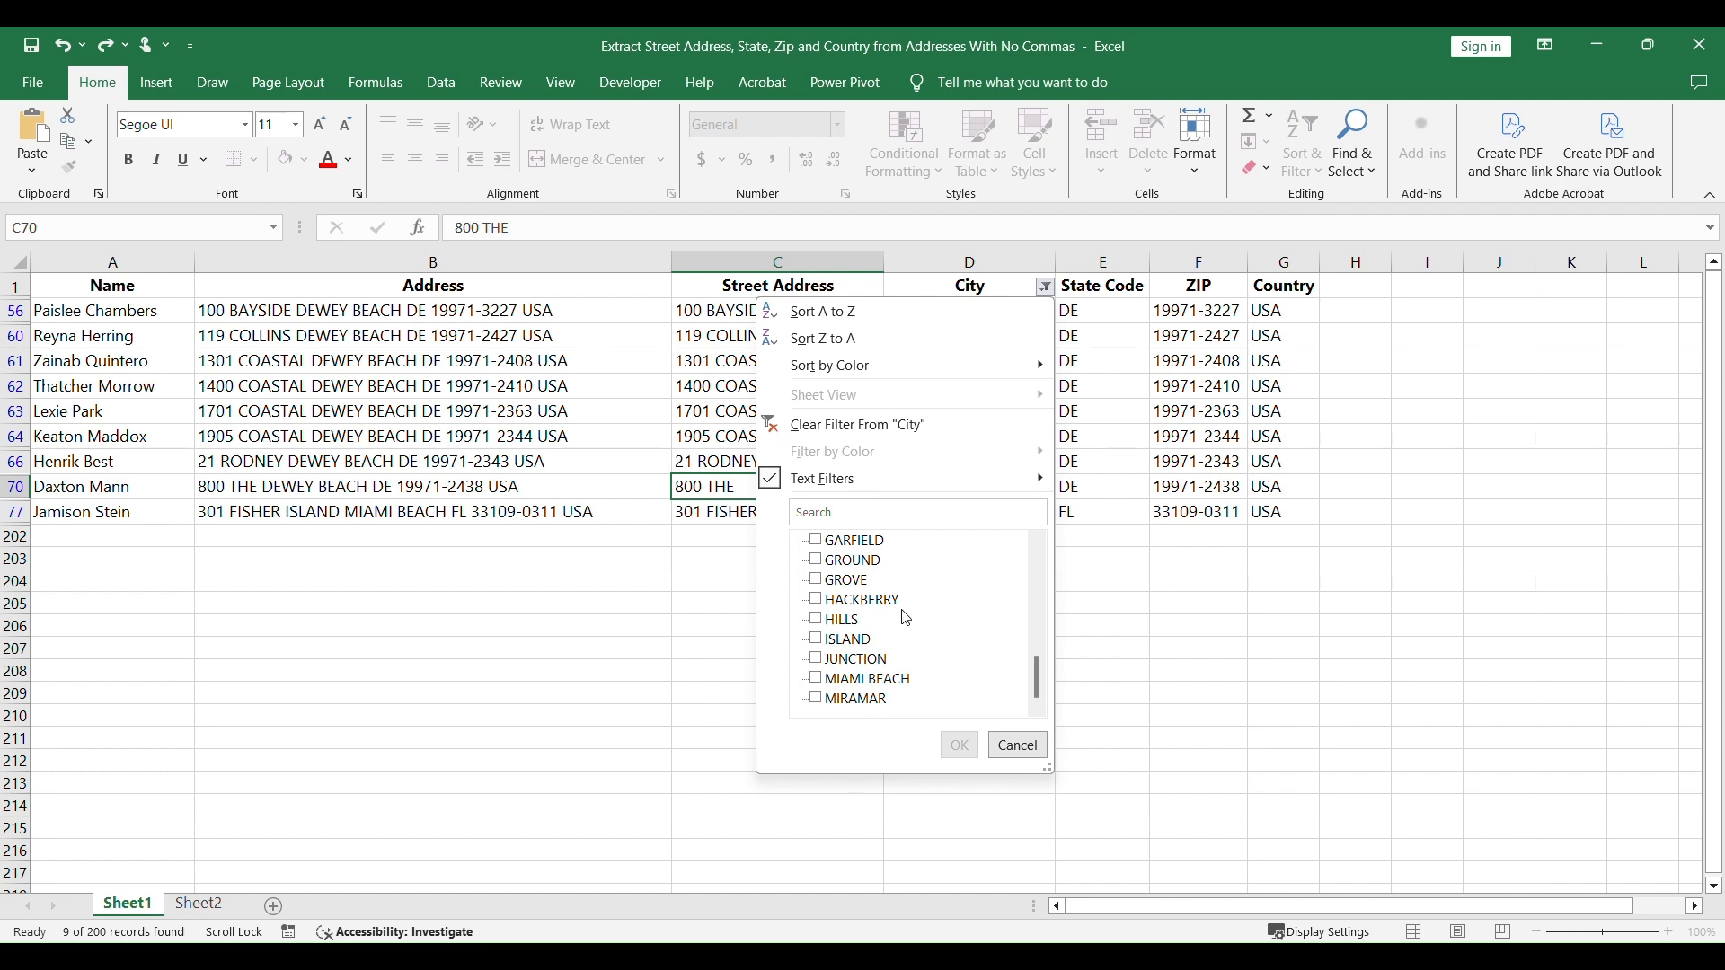
click(958, 743)
double_click(843, 310)
drag(843, 310, 762, 310)
key(ctrl+x)
double_click(891, 310)
key(ctrl+v)
drag(1056, 323, 1038, 517)
Step: Move CALUMET from the street address in C139 to the front of the city in D139, and fill CALUMET CITY down through D148
double_click(853, 537)
drag(854, 538, 785, 537)
key(ctrl+x)
double_click(889, 537)
key(ctrl+v)
drag(1056, 549, 1031, 649)
Step: Remove CALUMET from the end of the street addresses in C142 through C148
double_click(862, 638)
key(Delete)
drag(863, 638, 787, 613)
double_click(868, 613)
key(Delete)
Step: Remove DELAWARE from the end of the remaining street addresses in C58 through C72
double_click(843, 511)
drag(843, 511, 741, 510)
key(Delete)
double_click(839, 460)
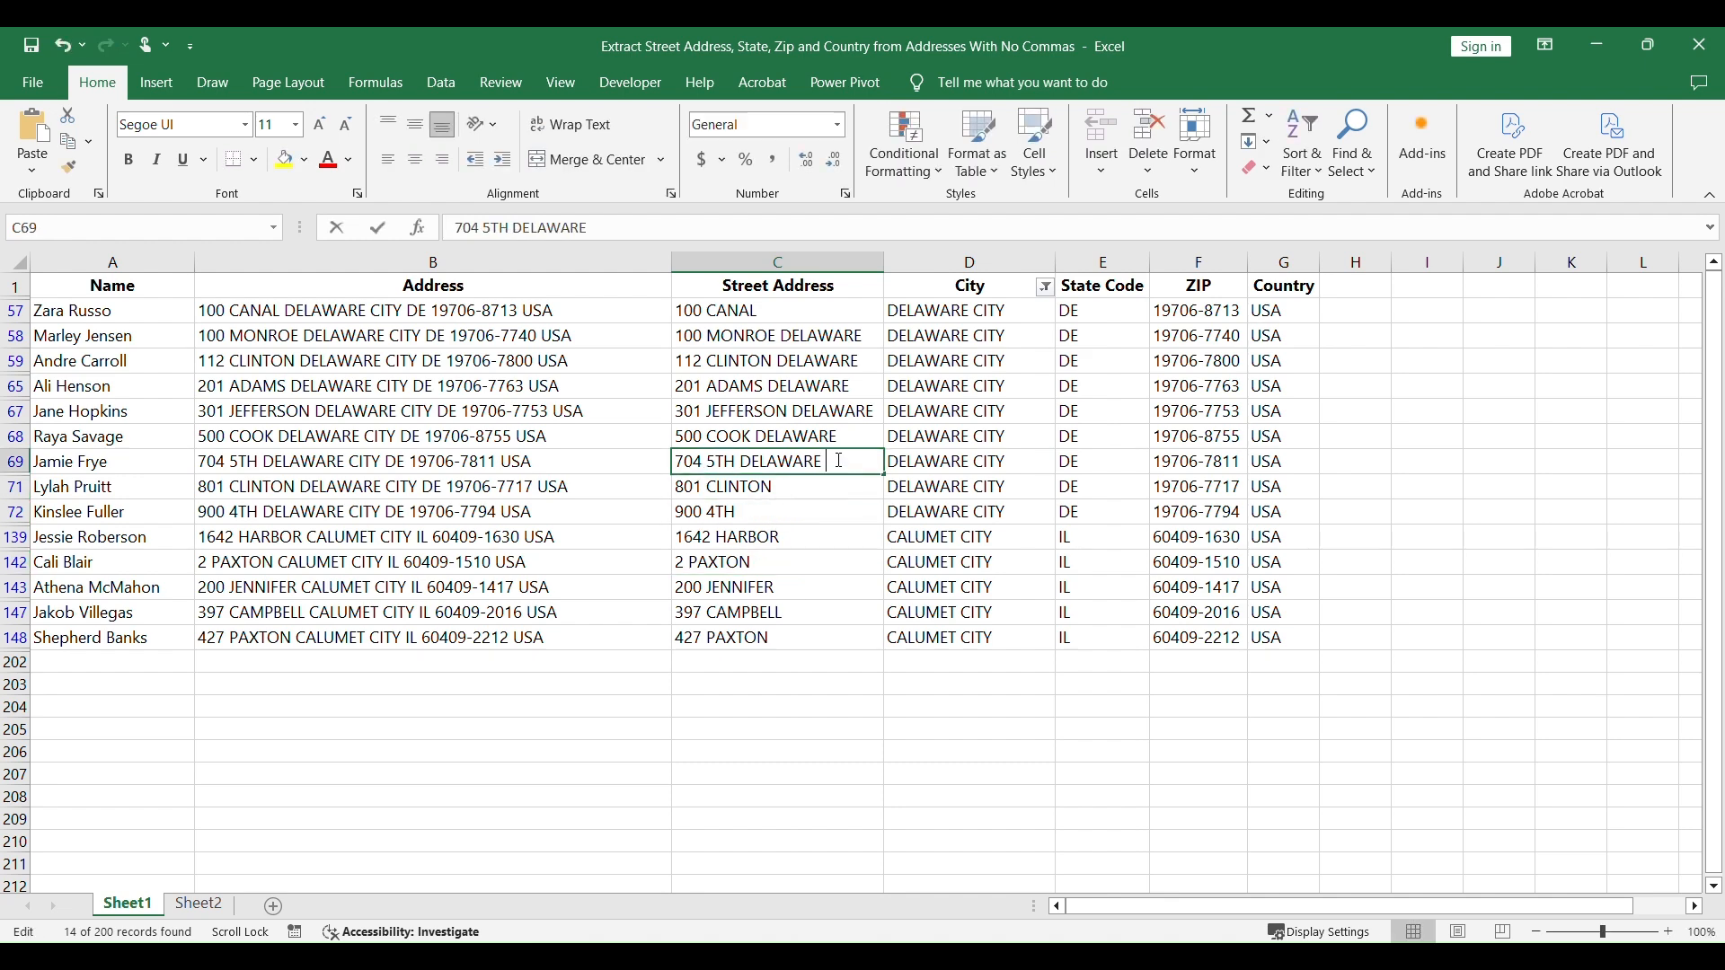
drag(839, 460, 741, 461)
key(Delete)
key(Delete)
double_click(868, 361)
drag(868, 361, 775, 360)
Step: With City filtered to the GROVE rows, change all three cities to CAMP GROVE and remove CAMP from street addresses C130, C134 and C140
key(Delete)
key(Delete)
drag(866, 336, 799, 308)
click(1046, 287)
click(831, 579)
click(959, 741)
key(Delete)
double_click(1009, 312)
text(CAMP GROVE)
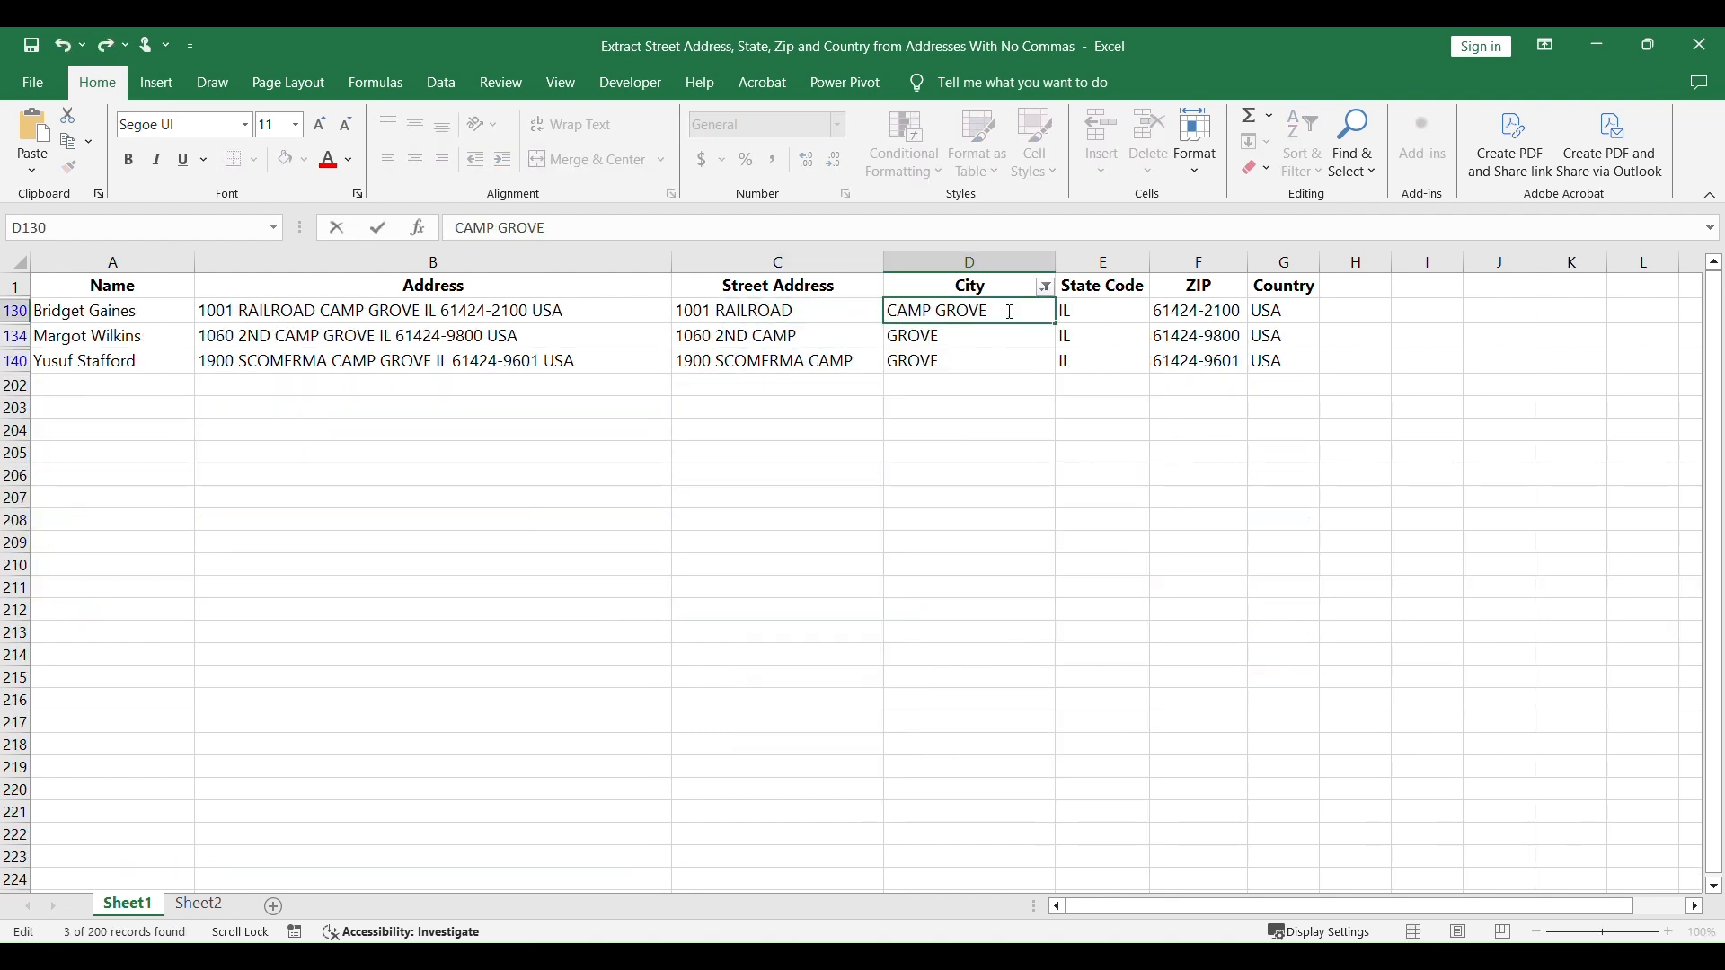
drag(1055, 323, 1055, 362)
drag(798, 336, 775, 336)
double_click(866, 362)
Step: With City filtered to the HILLS rows, move AGOURA from C29 to the front of D29 and fill AGOURA HILLS down through D36
click(1045, 287)
scroll(917, 629, down, 8)
click(835, 623)
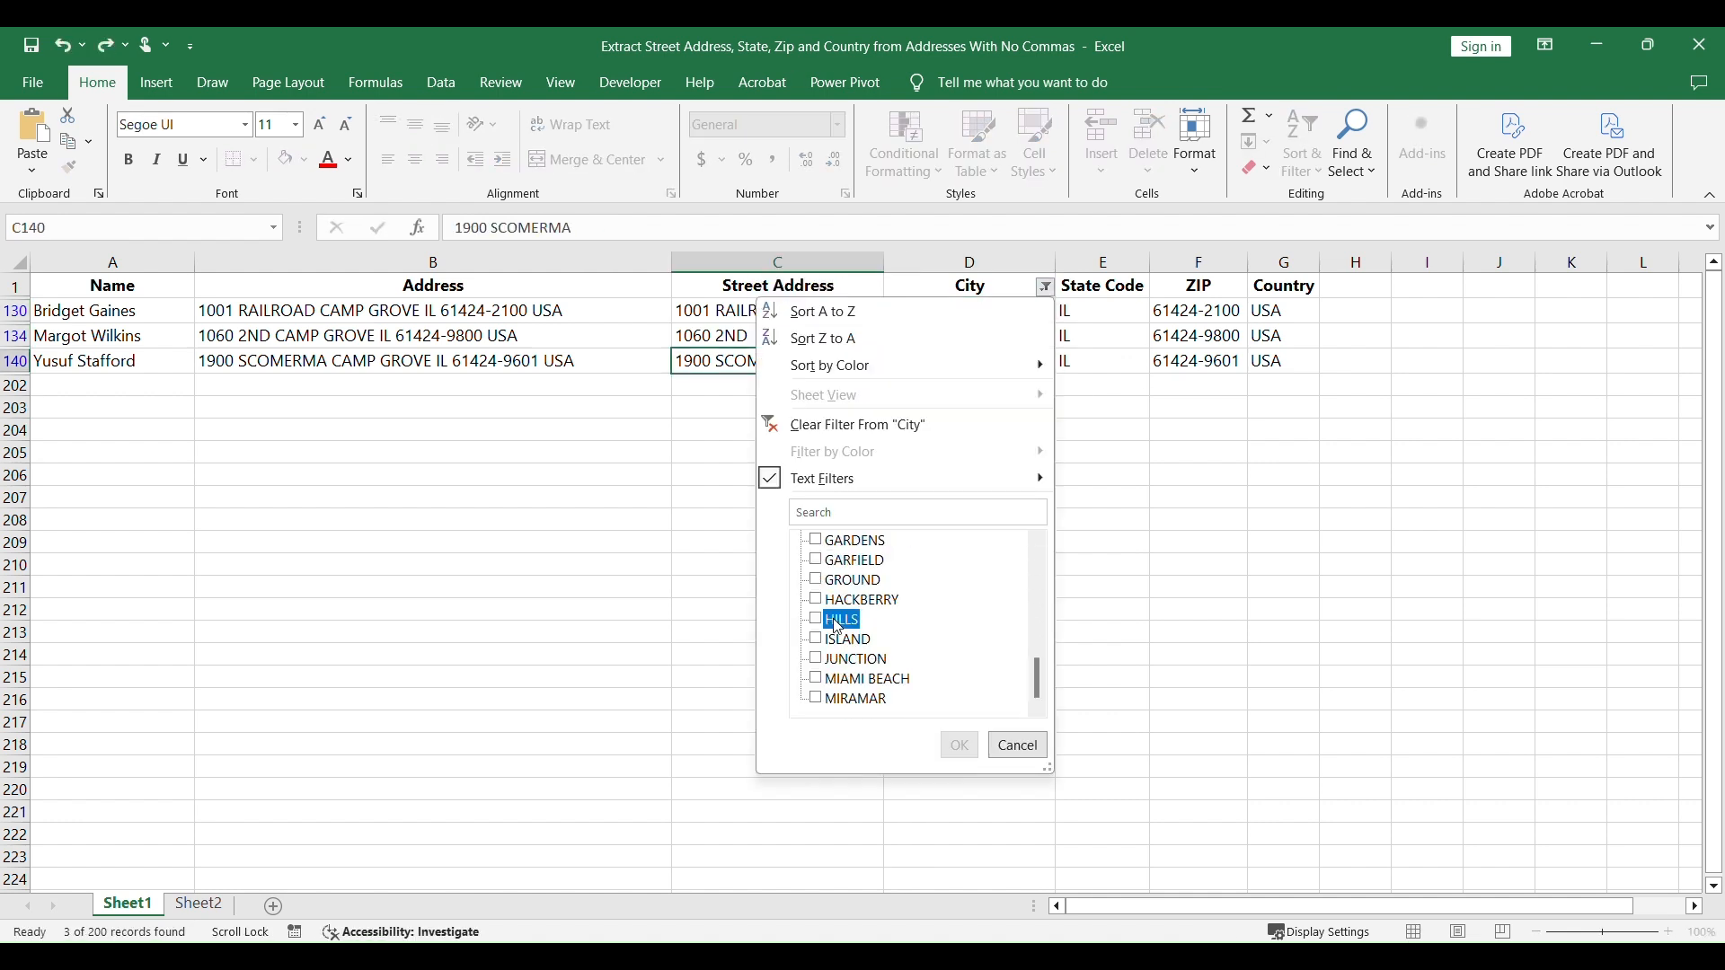
click(959, 745)
double_click(875, 310)
drag(875, 311, 806, 311)
key(Delete)
double_click(1010, 312)
text(AGOURA)
click(1011, 311)
drag(1055, 324, 1053, 490)
Step: Remove the trailing AGOURA from the street addresses in C30 through C36
double_click(871, 336)
drag(879, 336, 805, 362)
key(Delete)
double_click(865, 361)
drag(856, 436, 787, 437)
key(Delete)
double_click(867, 486)
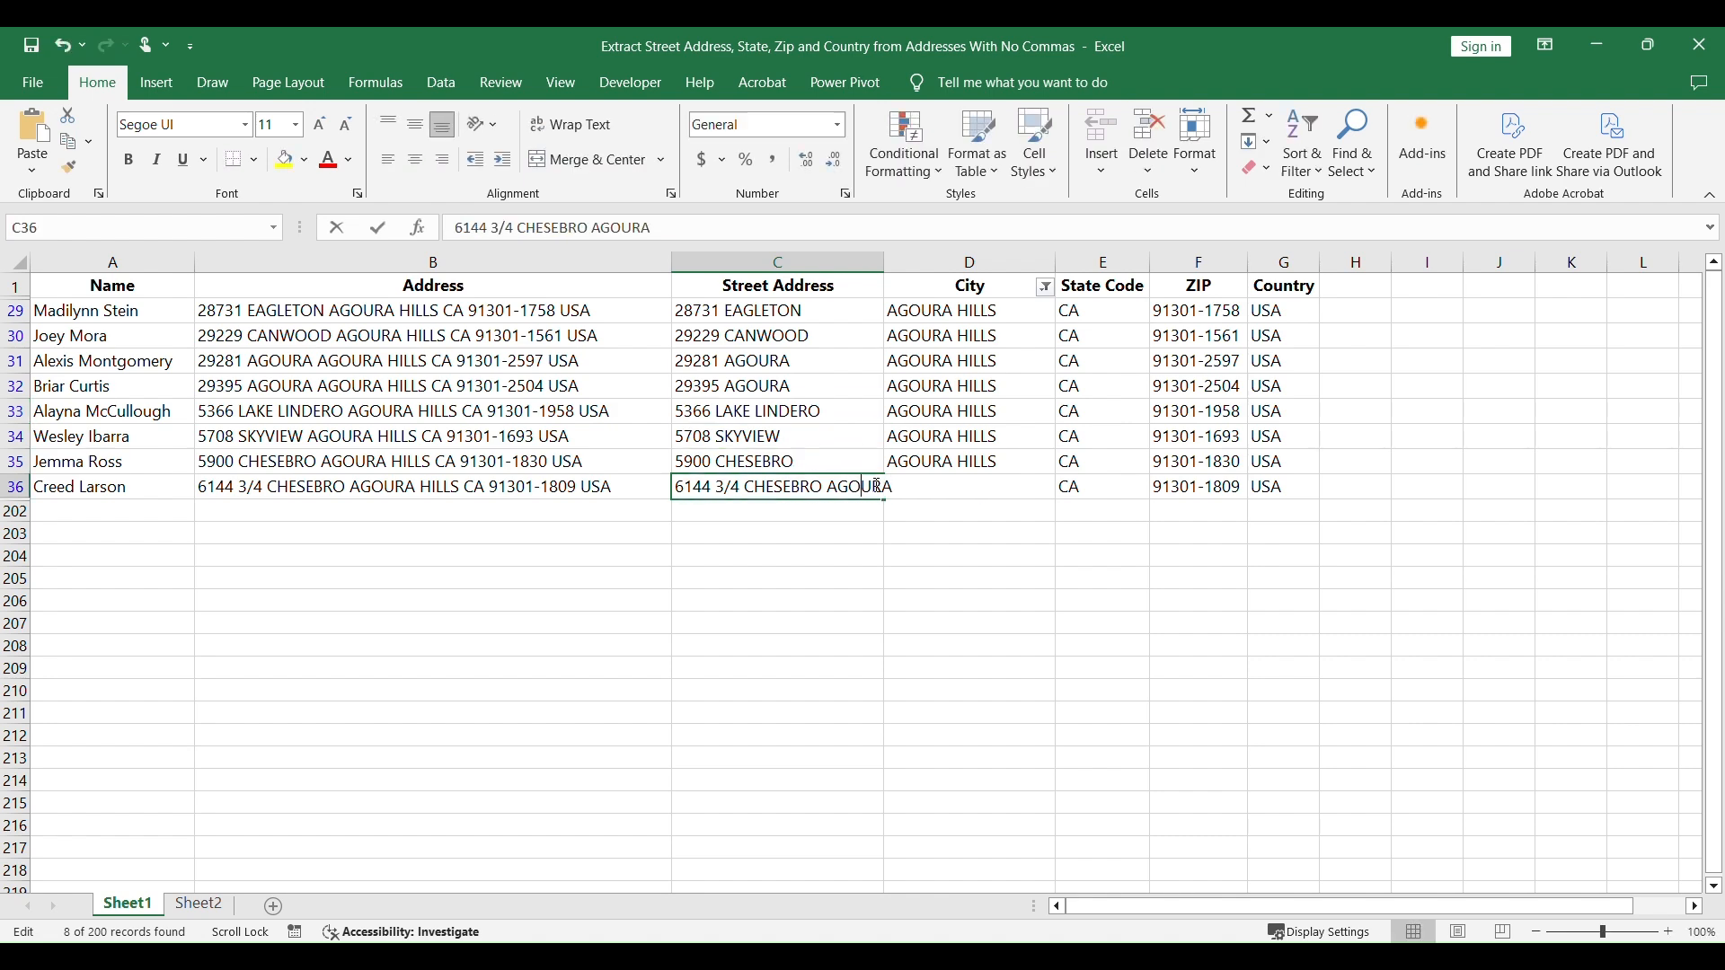
drag(897, 486, 825, 486)
key(Delete)
click(984, 578)
Step: With City filtered to the GROUND rows, move BATTLE from C154 to the front of D154 and fill BATTLE GROUND down through D176
click(1045, 286)
scroll(899, 647, down, 9)
click(816, 659)
click(958, 745)
double_click(840, 311)
drag(804, 311, 743, 311)
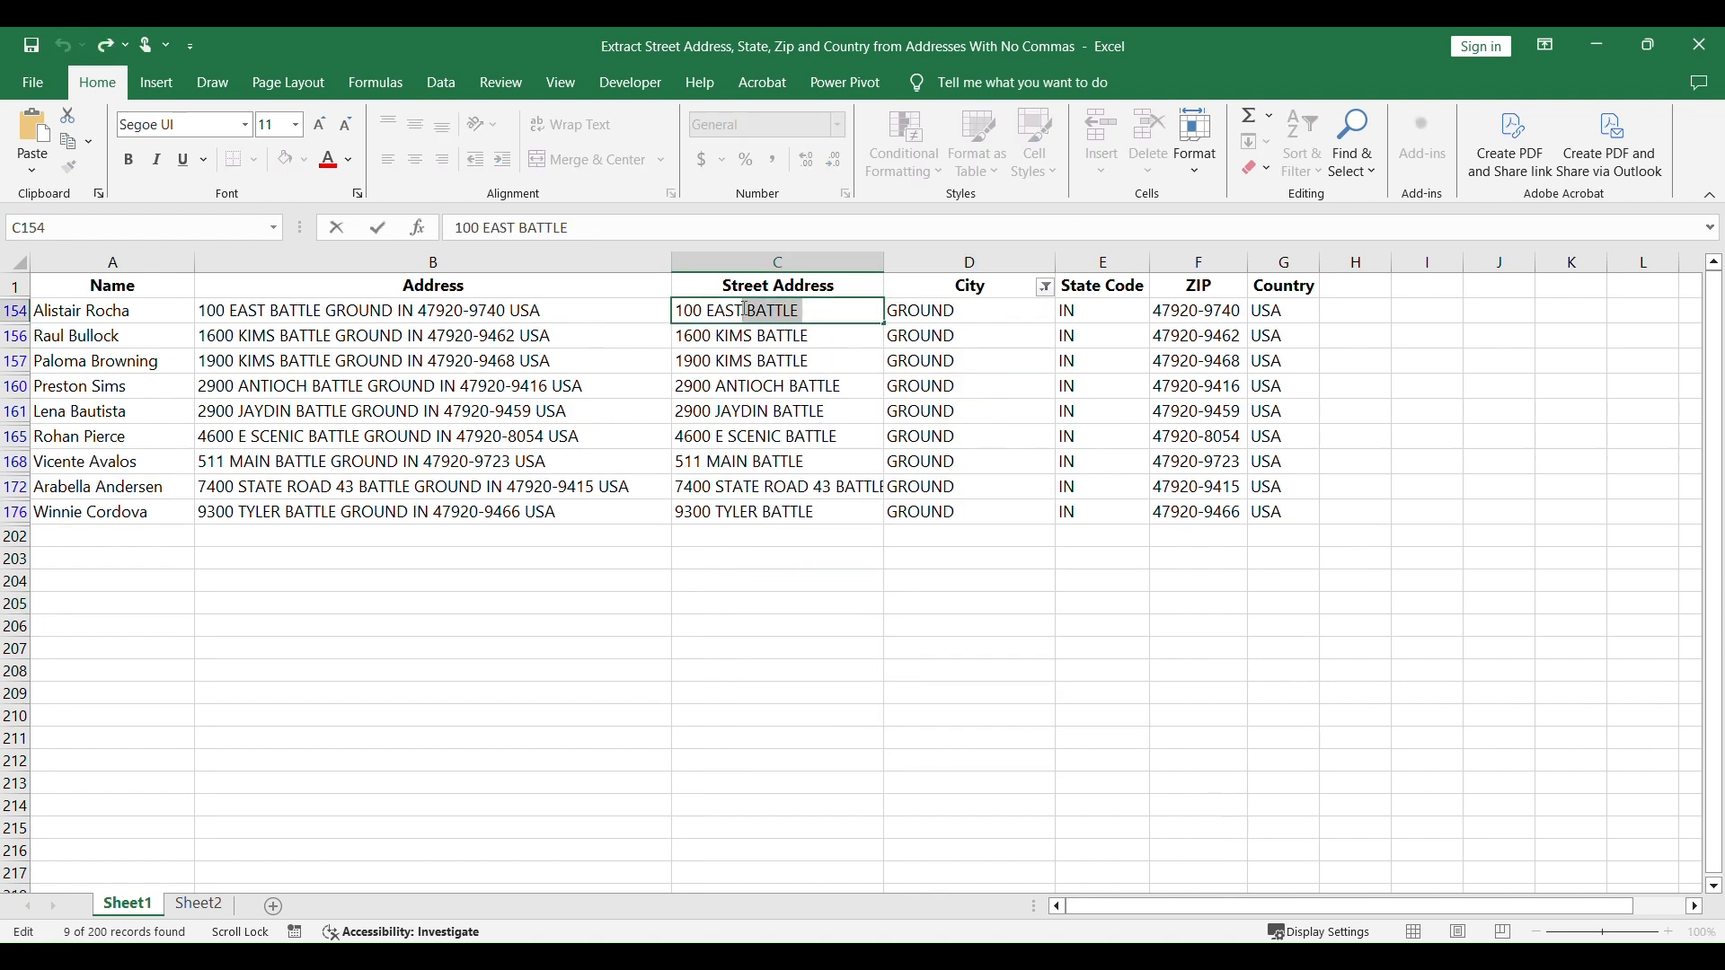
key(Delete)
double_click(891, 310)
text(BATTLE)
drag(1055, 323, 1053, 514)
Step: Remove BATTLE from the end of the remaining street addresses in C156 through C176
drag(813, 336, 751, 334)
key(Delete)
double_click(851, 385)
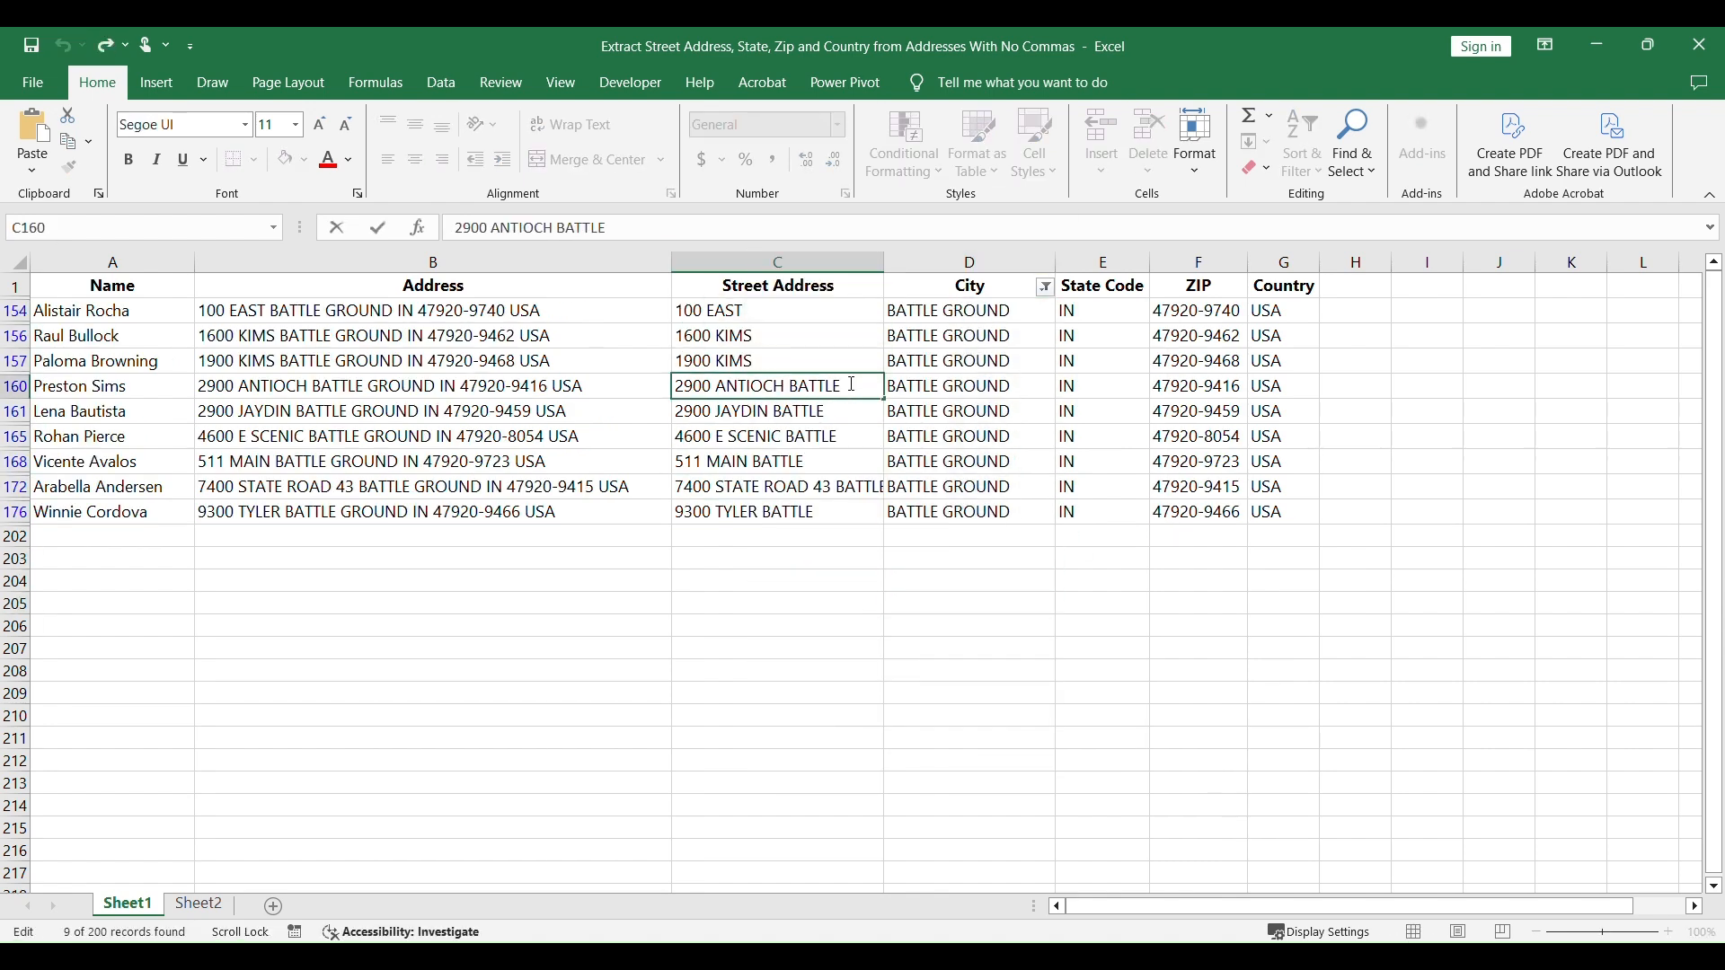
key(Delete)
double_click(848, 436)
drag(806, 462, 751, 461)
key(Delete)
click(817, 487)
drag(651, 228, 588, 228)
key(Delete)
drag(816, 512, 757, 512)
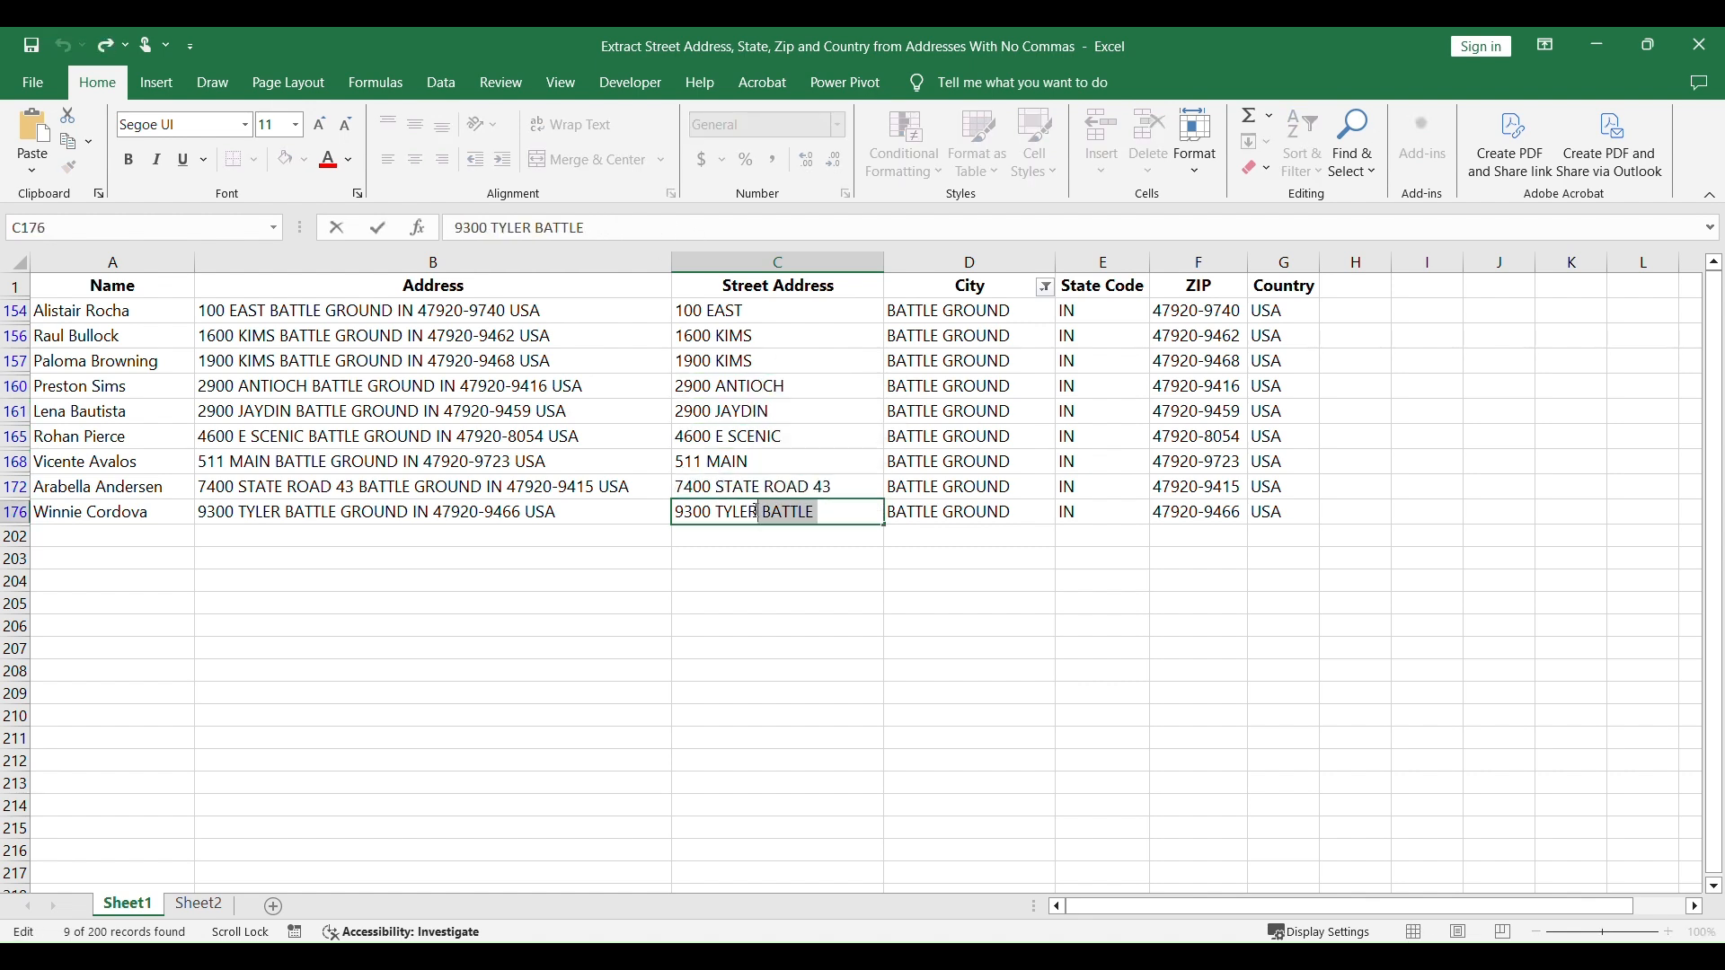
key(Delete)
click(969, 604)
Step: With City filtered to the GARDENS row, move DALTON from the street address in C127 to the front of the city in D127
click(1045, 286)
scroll(893, 585, down, 8)
click(816, 639)
click(959, 745)
double_click(851, 311)
key(Delete)
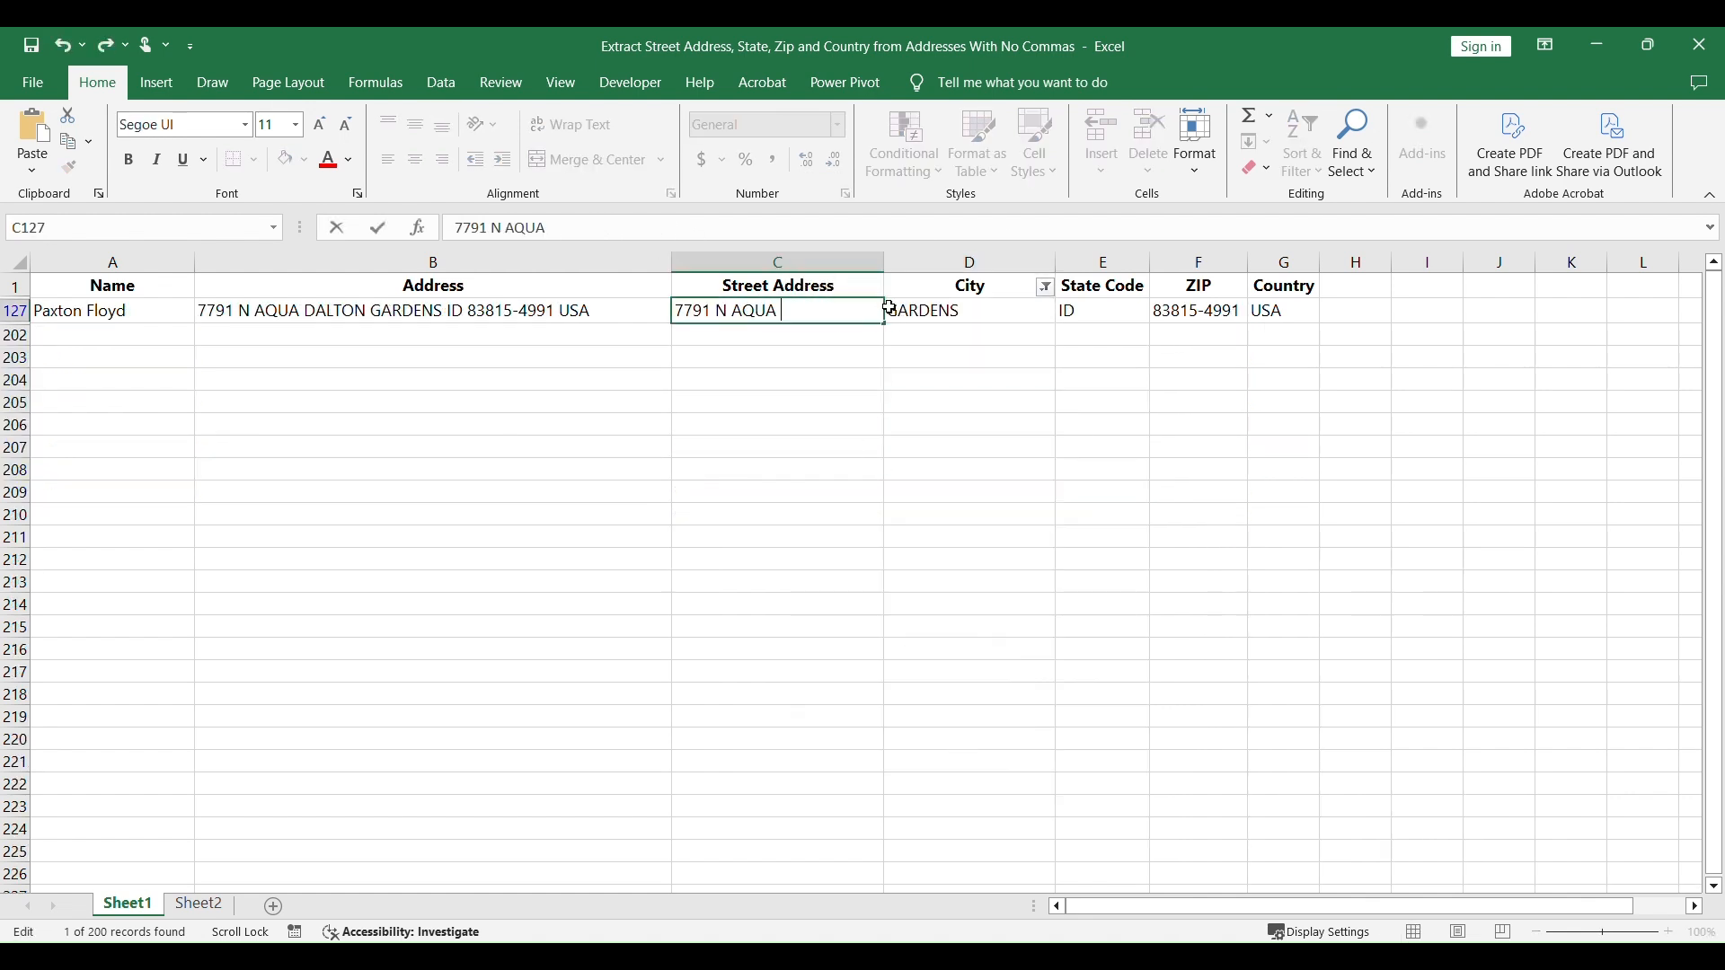
double_click(890, 310)
text(DALTON)
Step: With City filtered to the ISLAND rows, move MERRITT from C73 to the front of D73 and fill MERRITT ISLAND down through D80
click(1045, 287)
click(816, 639)
click(959, 744)
drag(837, 311, 781, 312)
key(Delete)
double_click(890, 310)
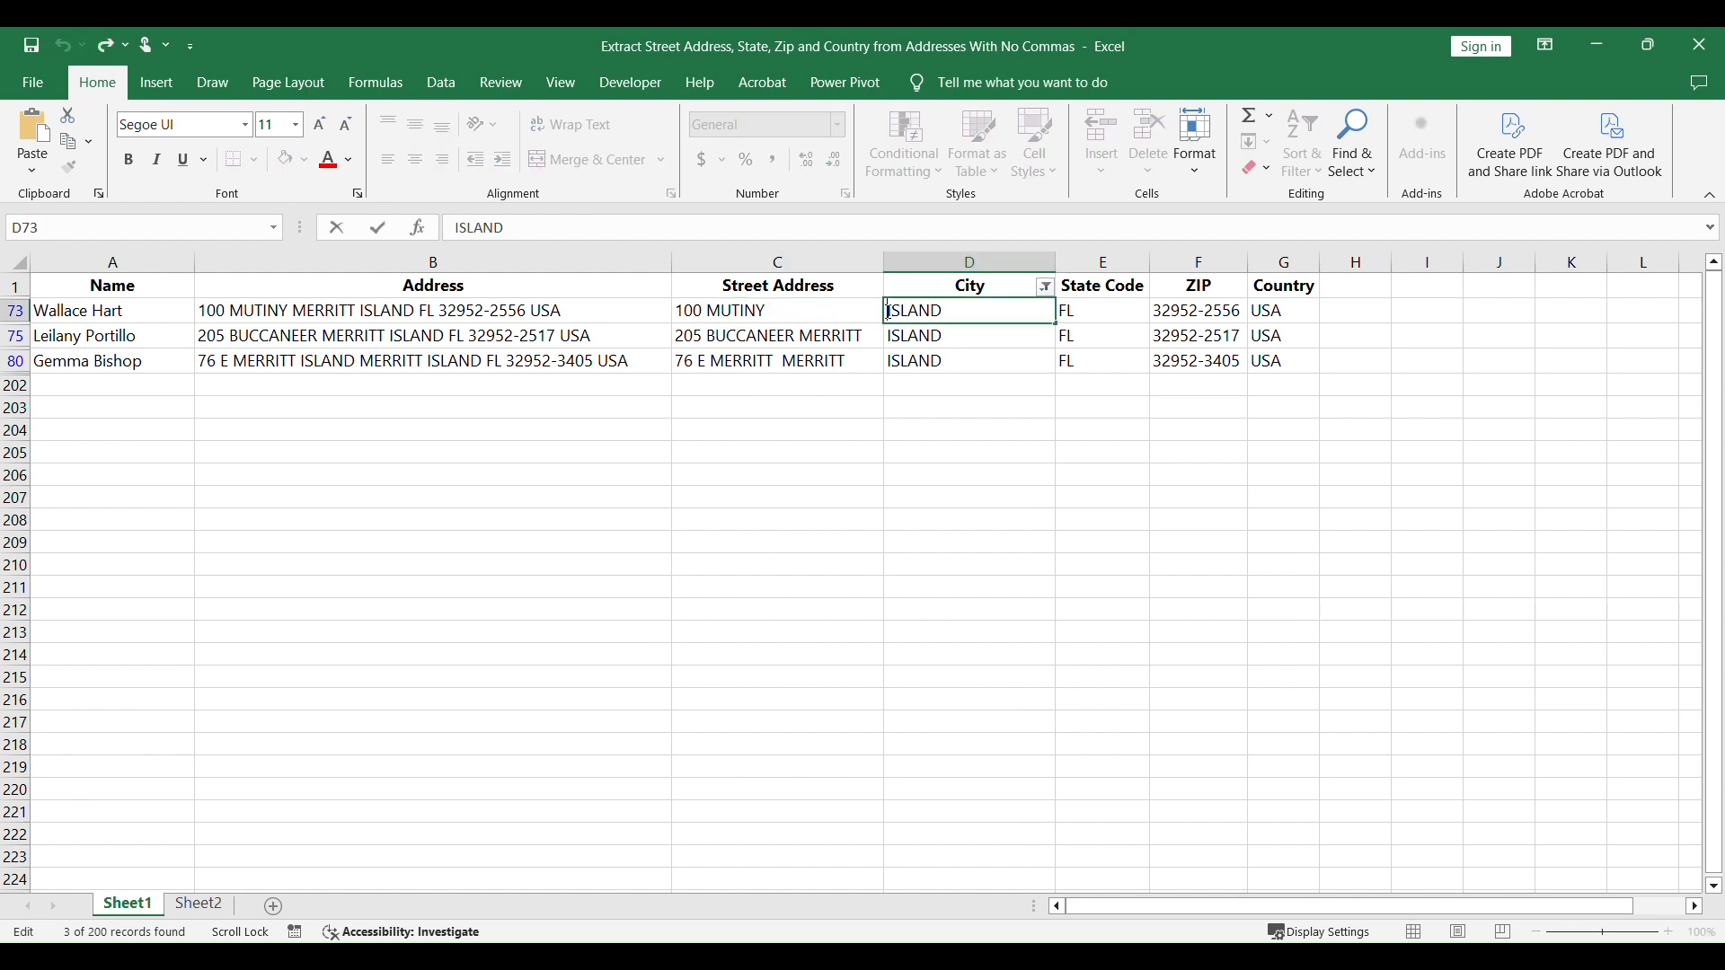
text(MERRITT)
drag(1055, 324, 994, 362)
Step: Remove the trailing MERRITT from the street addresses in C75 and C80
double_click(861, 336)
drag(864, 336, 798, 336)
key(Delete)
drag(850, 361, 777, 357)
key(Delete)
Step: With City filtered to the JUNCTION rows, move GRAND from C37 to the front of D37 and fill GRAND JUNCTION down through D55
click(1045, 287)
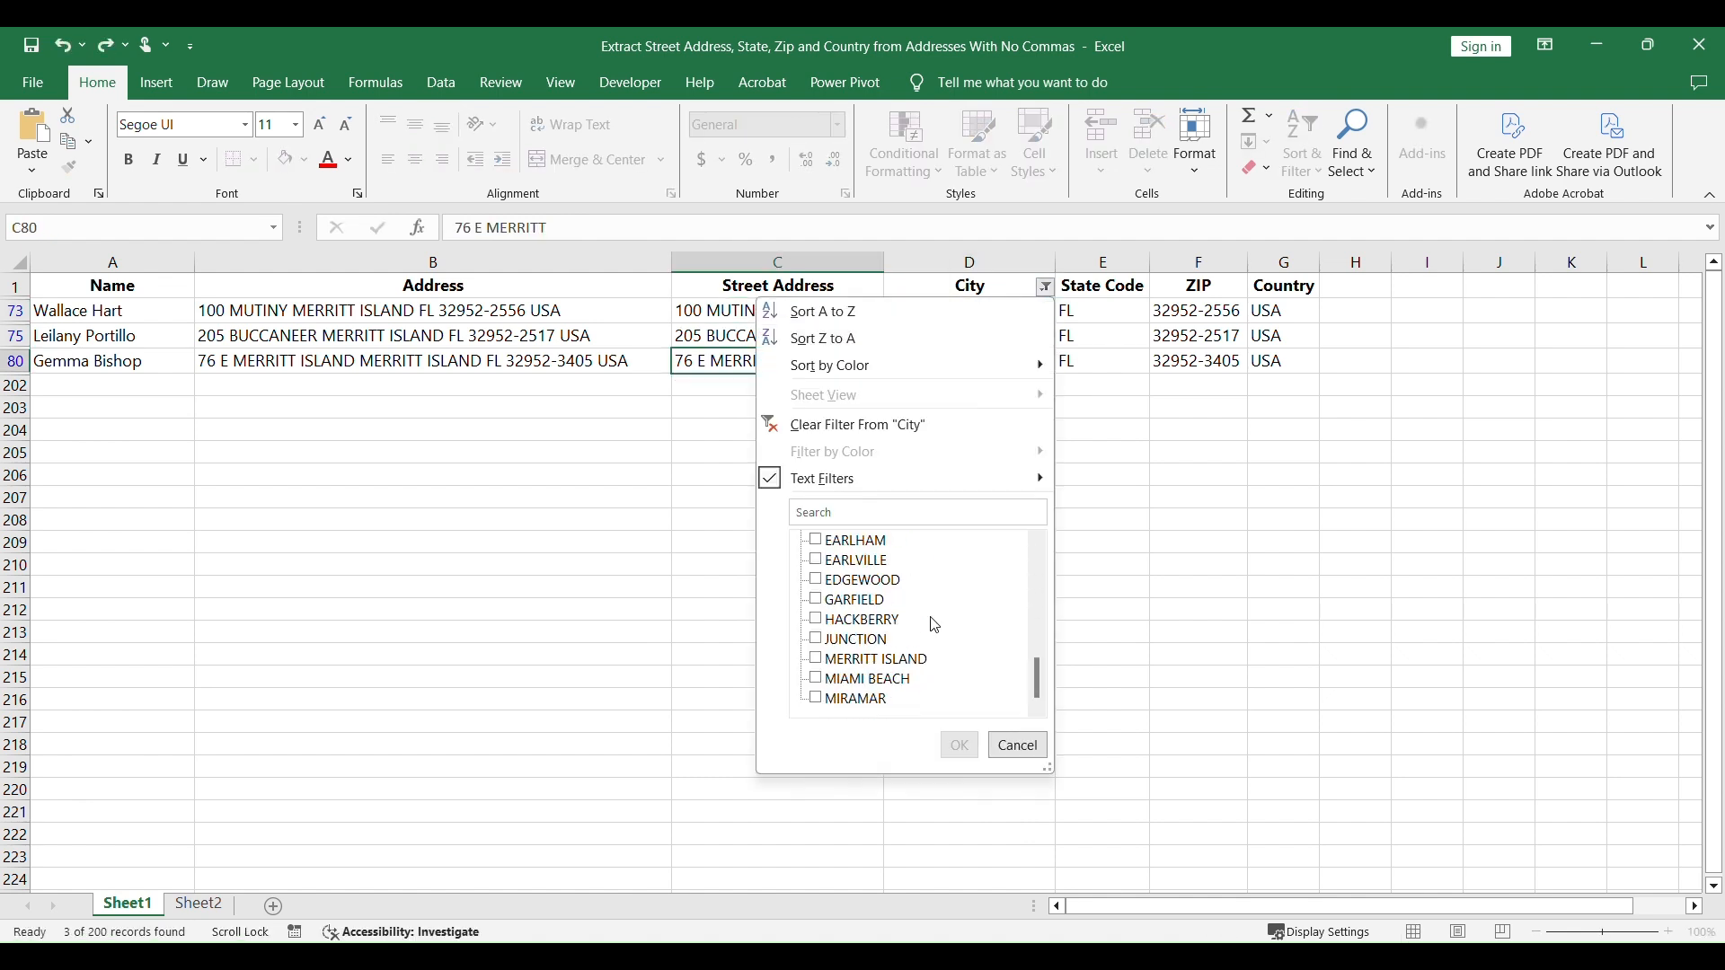
click(816, 639)
click(959, 745)
drag(848, 310, 782, 311)
double_click(889, 310)
text(GRAND)
drag(1055, 324, 1024, 513)
Step: Remove GRAND from the end of the remaining street addresses in C38 through C55
double_click(808, 336)
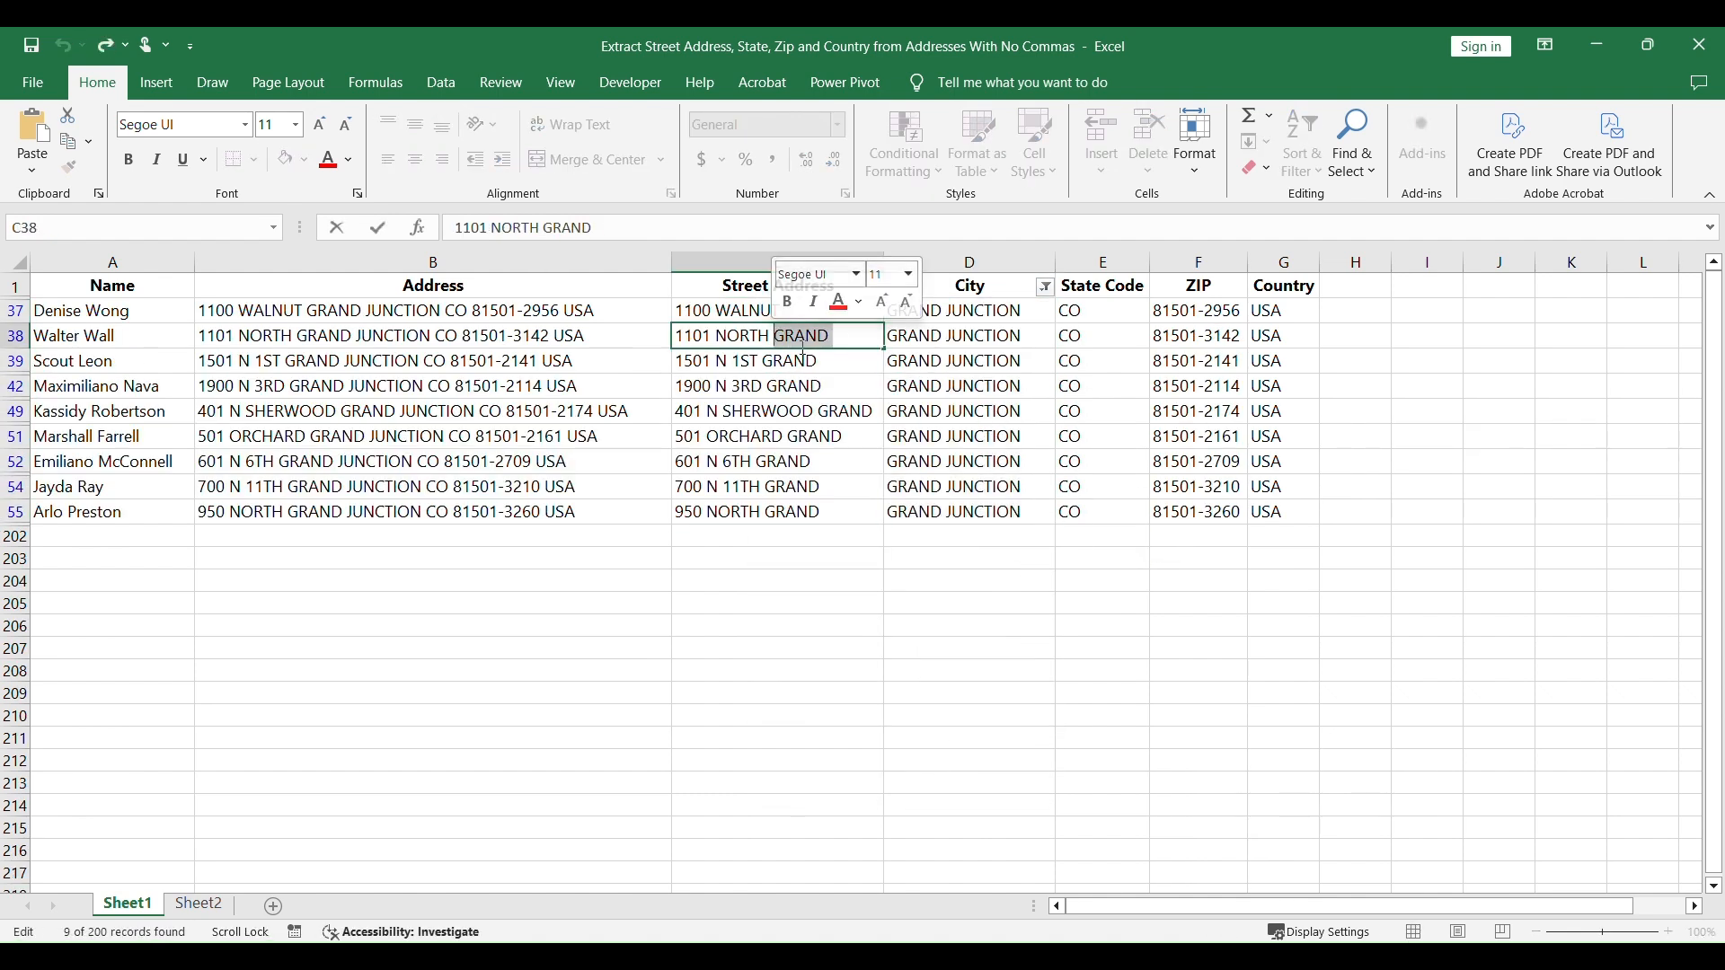
key(Delete)
double_click(799, 387)
key(Delete)
double_click(812, 438)
key(Delete)
double_click(809, 491)
key(Delete)
click(970, 620)
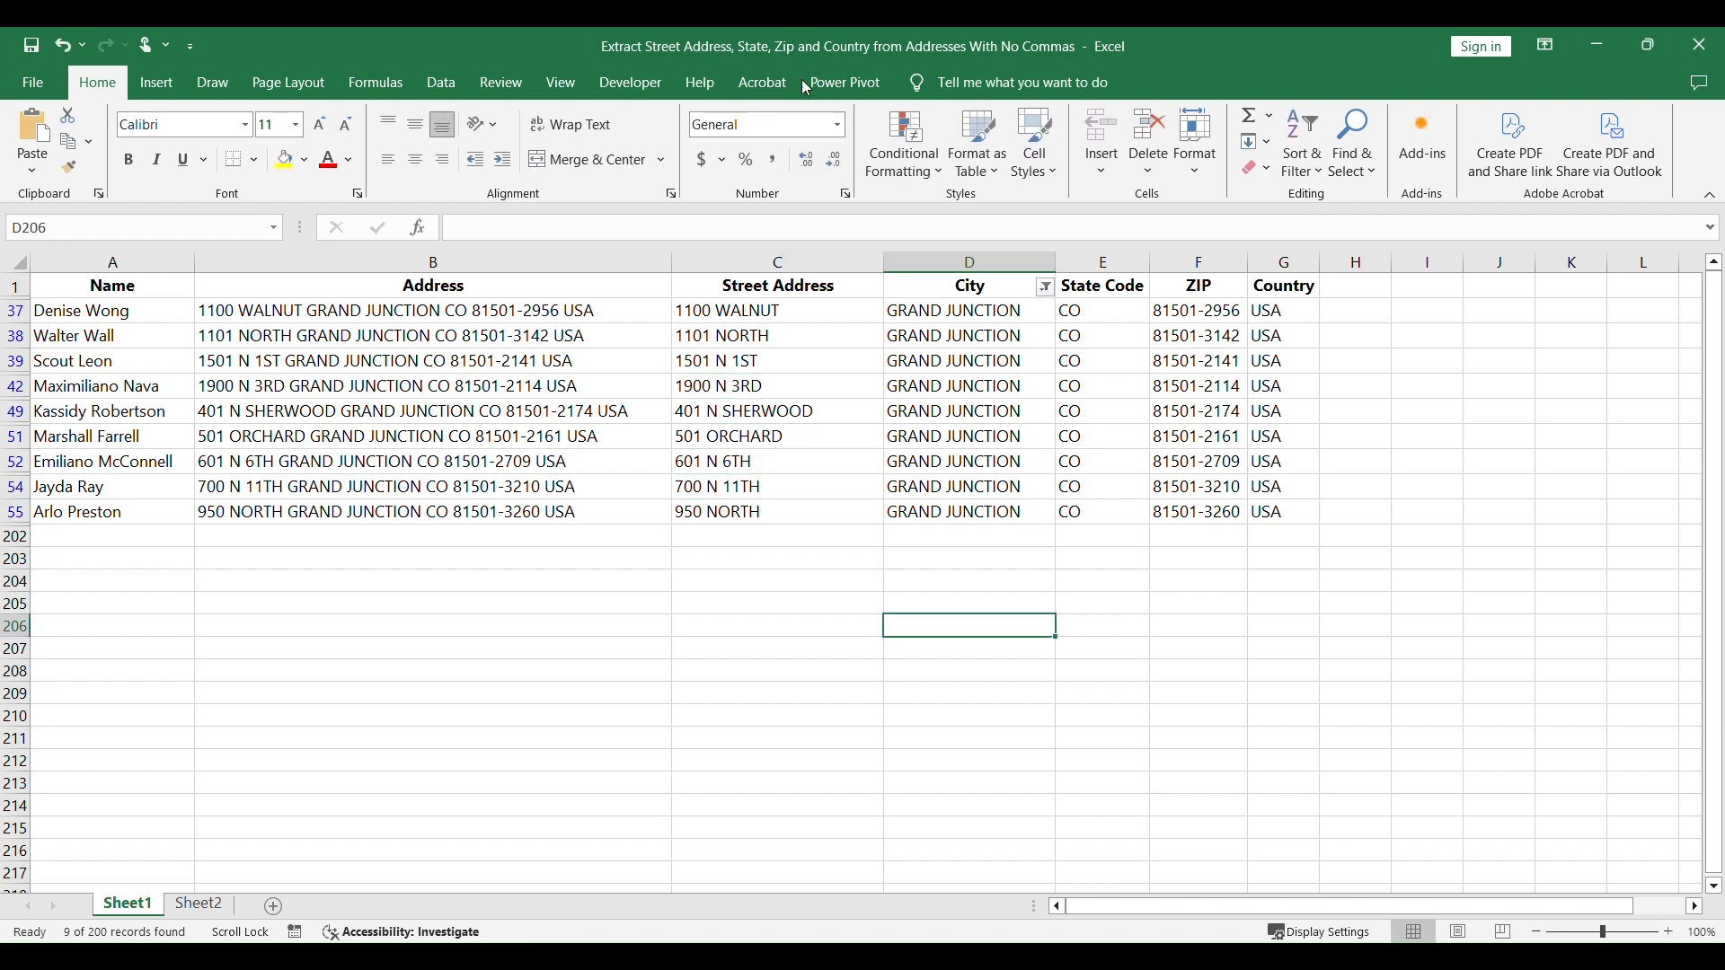
Step: Check the City filter list for leftover partial city names, and remove the filter from the City column
click(1045, 287)
scroll(907, 629, down, 10)
click(1018, 745)
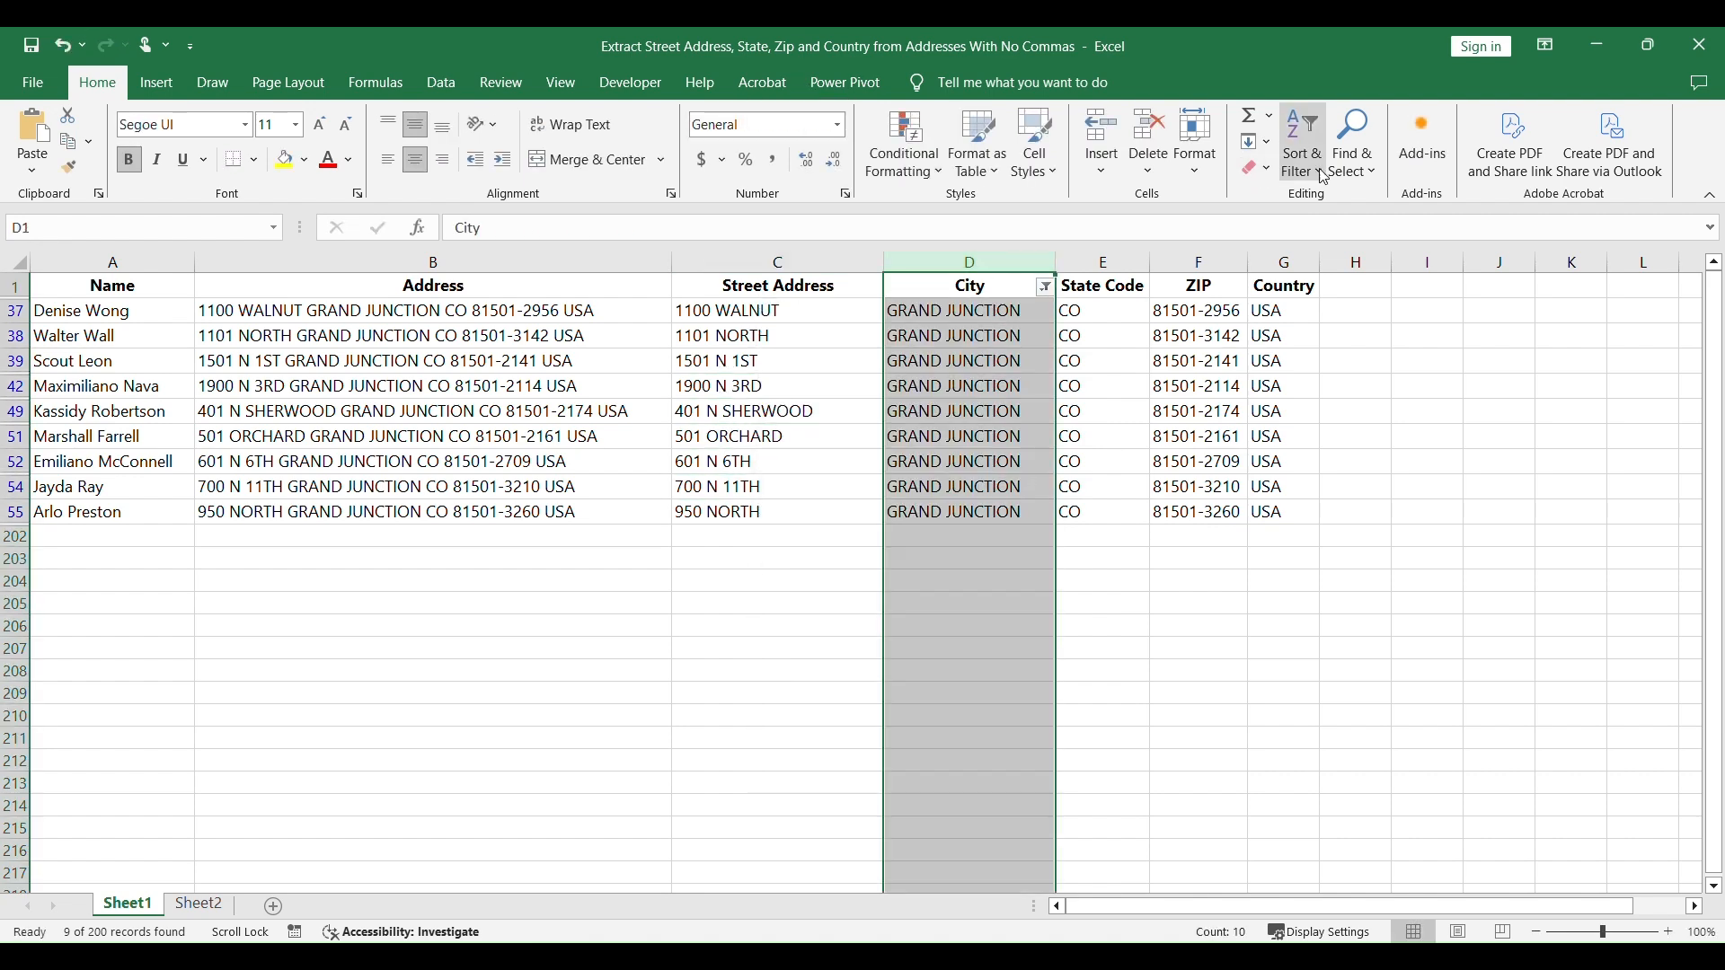
click(1303, 144)
click(1303, 324)
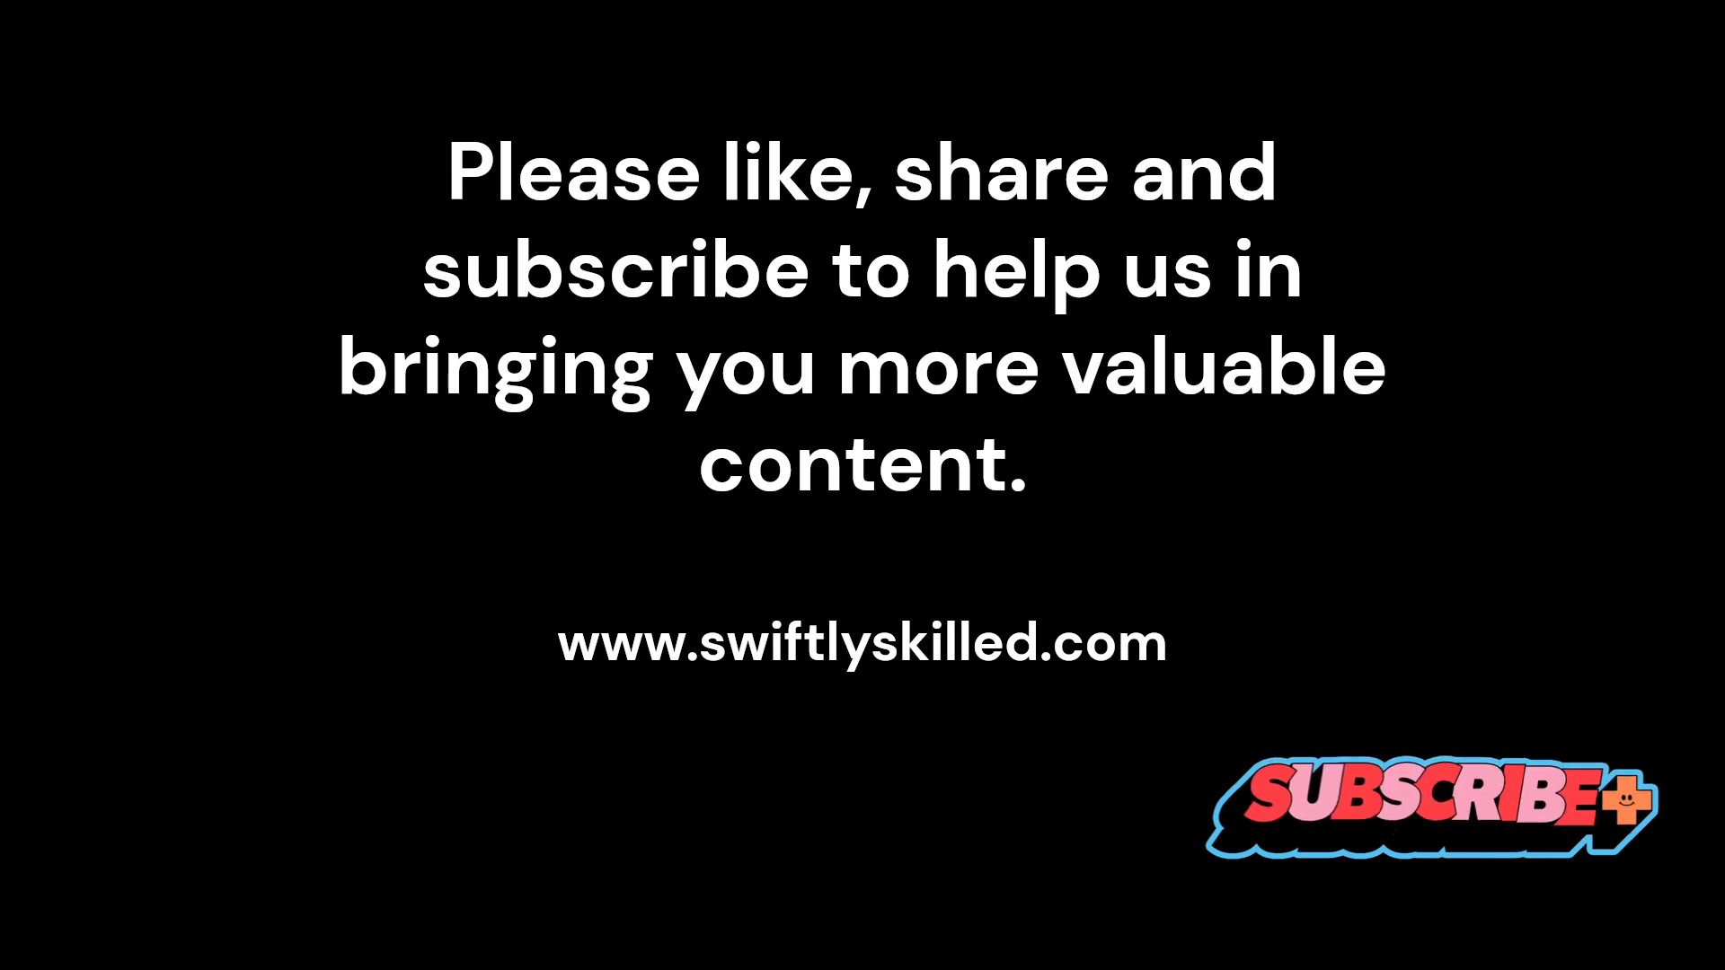